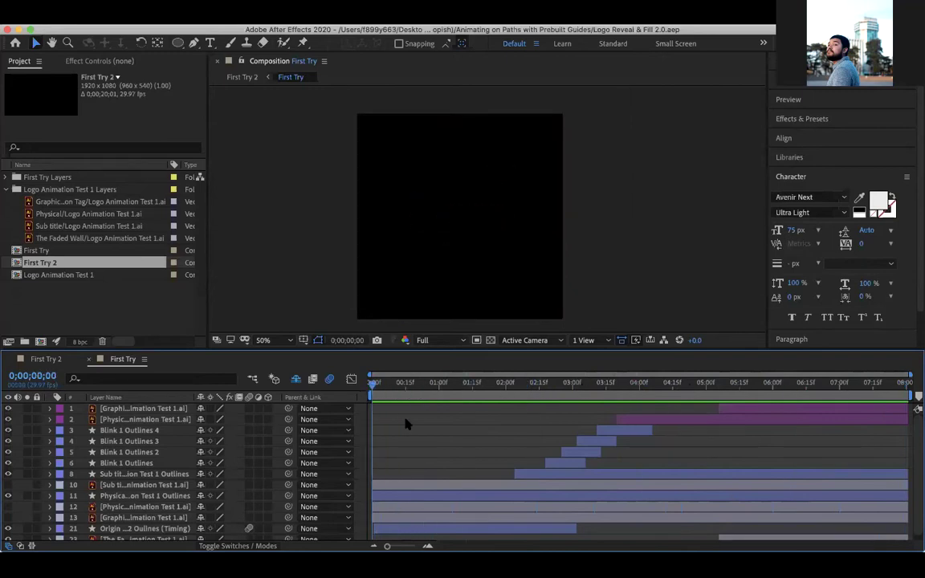
Step: Play back the First Try composition's logo animation from its first frame
{"action": "key", "text": "space"}
{"action": "key", "text": "space"}
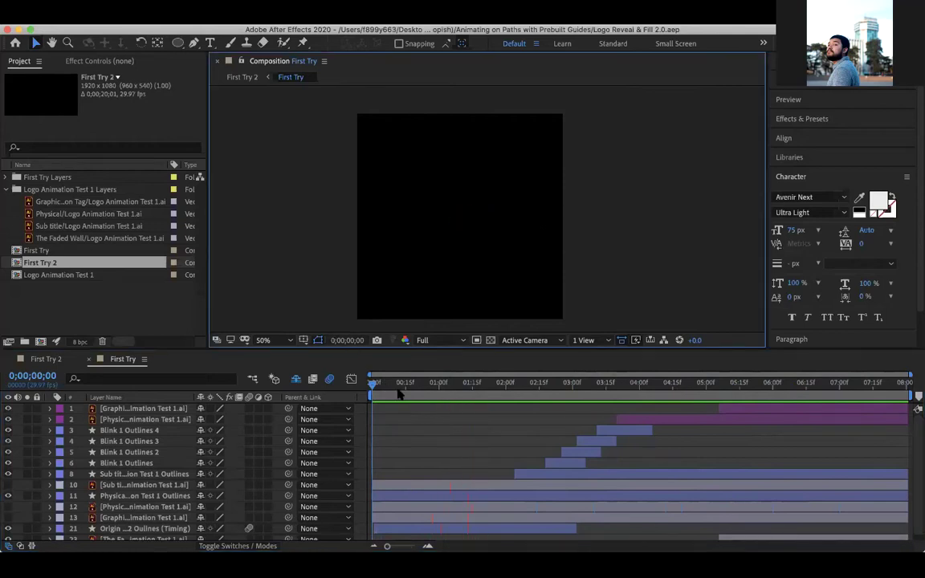
{"action": "key", "text": "space"}
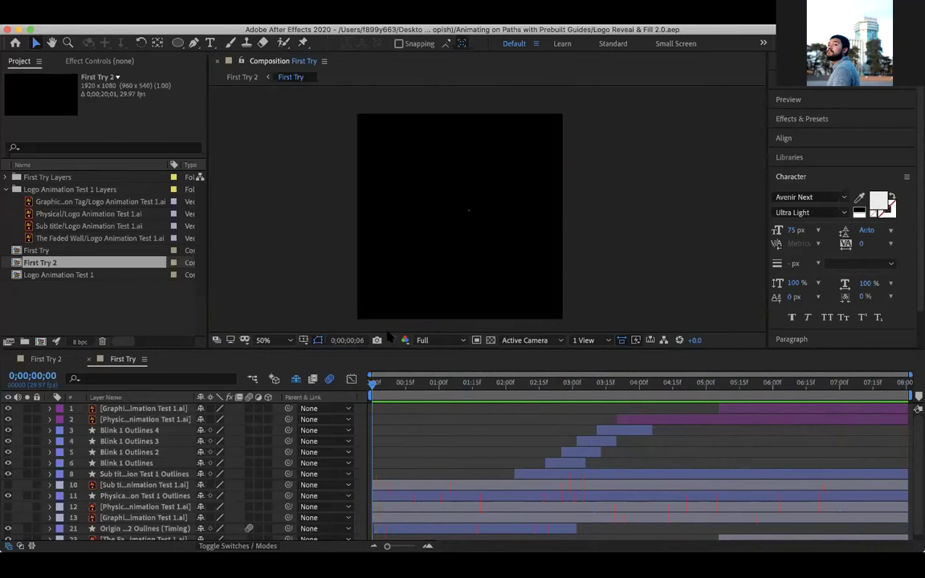
{"action": "key", "text": "space"}
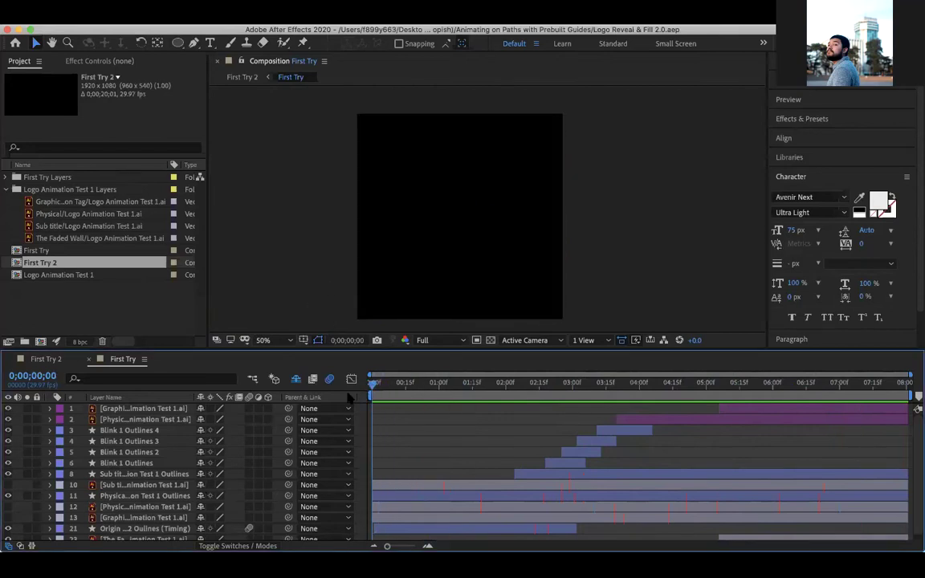
Step: Reveal the shy layers in the First Try composition to look through the full layer stack, and hide them again
{"action": "left_click_drag", "start_coordinate": [207, 349], "coordinate": [208, 241]}
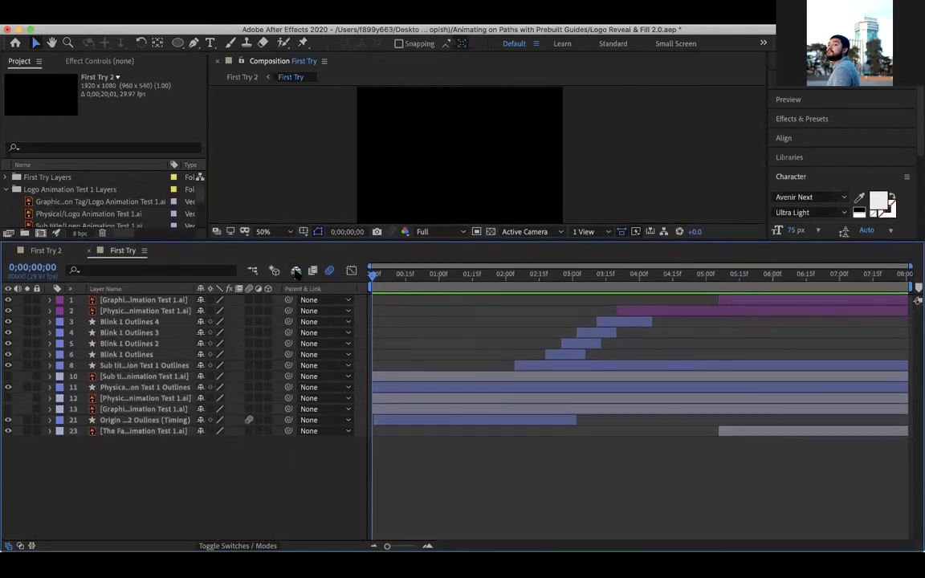
{"action": "left_click", "coordinate": [296, 269]}
{"action": "scroll", "coordinate": [296, 277], "scroll_direction": "down", "scroll_amount": 3}
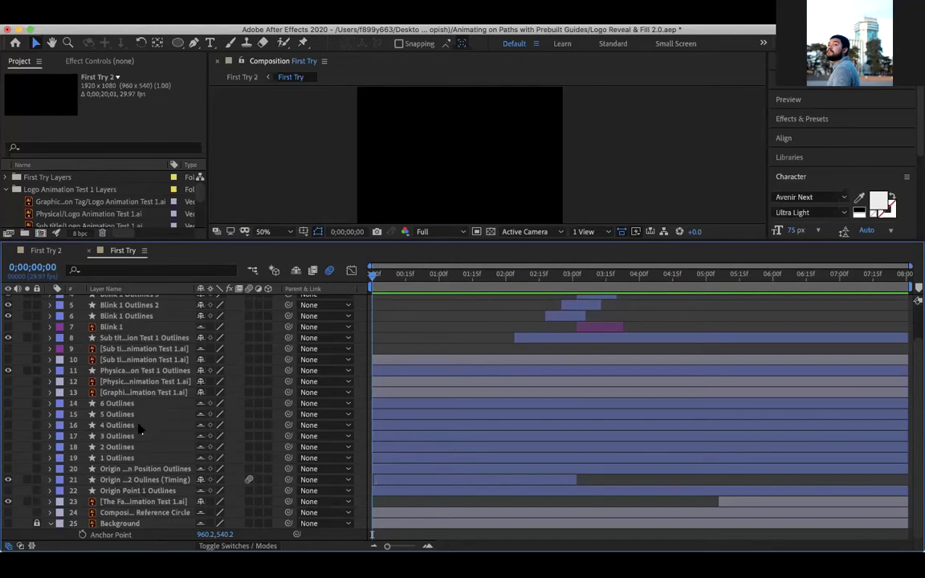
{"action": "scroll", "coordinate": [161, 386], "scroll_direction": "up", "scroll_amount": 3}
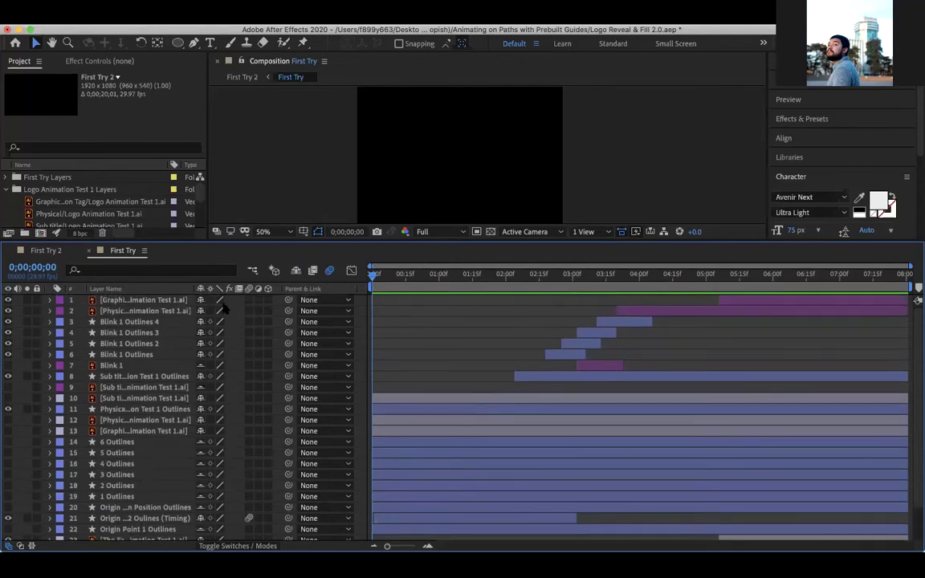
{"action": "left_click", "coordinate": [296, 270]}
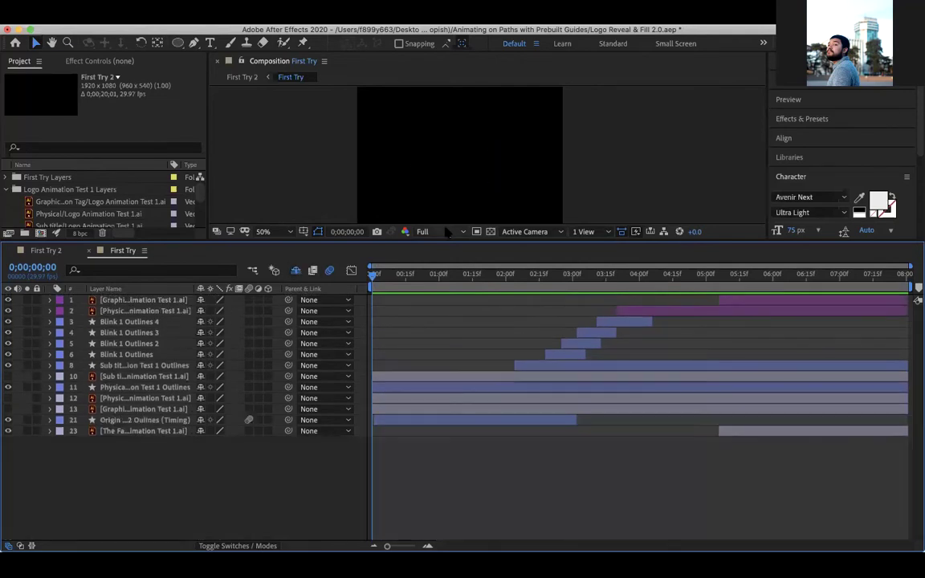
Step: Reveal the modified properties of the Origin Point 2 Outlines (Timing) layer with the playhead at 0;00;00;00
{"action": "left_click_drag", "start_coordinate": [423, 243], "coordinate": [426, 307]}
{"action": "left_click", "coordinate": [401, 340]}
{"action": "left_click", "coordinate": [443, 338]}
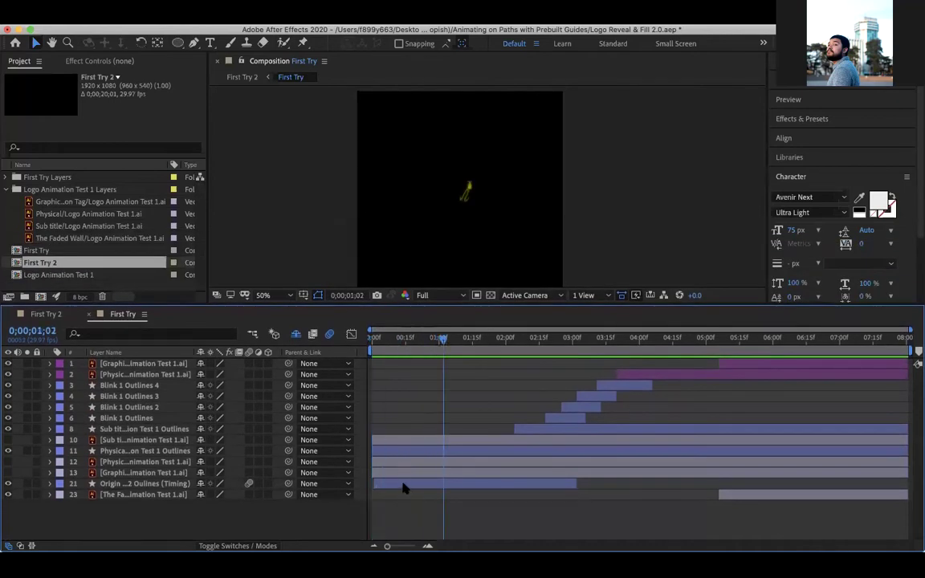
{"action": "left_click", "coordinate": [146, 484]}
{"action": "left_click_drag", "start_coordinate": [444, 340], "coordinate": [374, 347]}
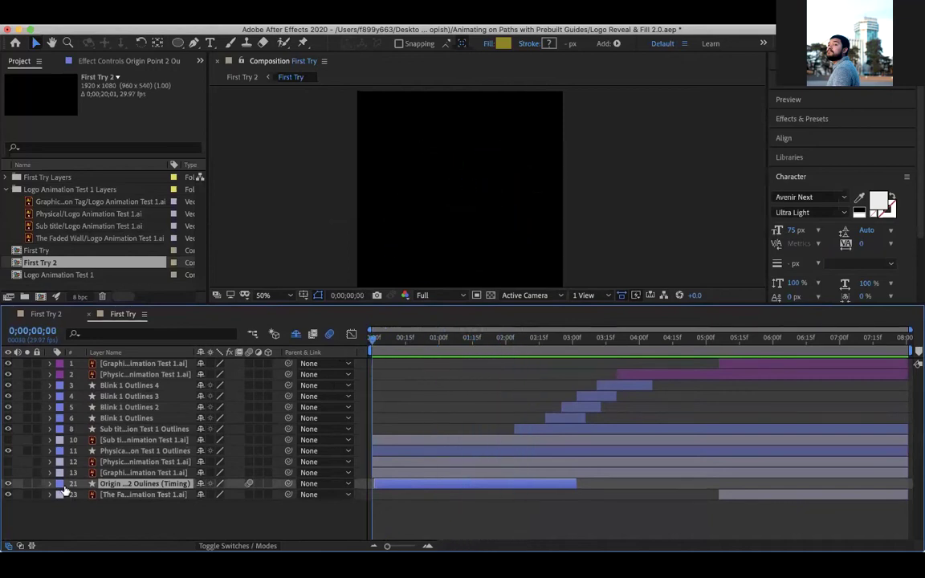
{"action": "key", "text": "u"}
{"action": "key", "text": "u"}
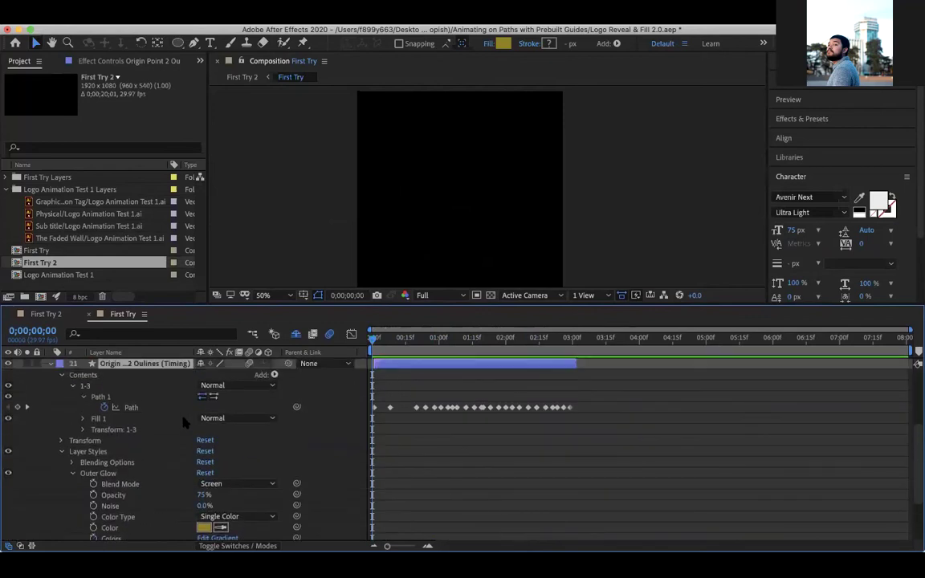
{"action": "scroll", "coordinate": [126, 405], "scroll_direction": "up", "scroll_amount": 1}
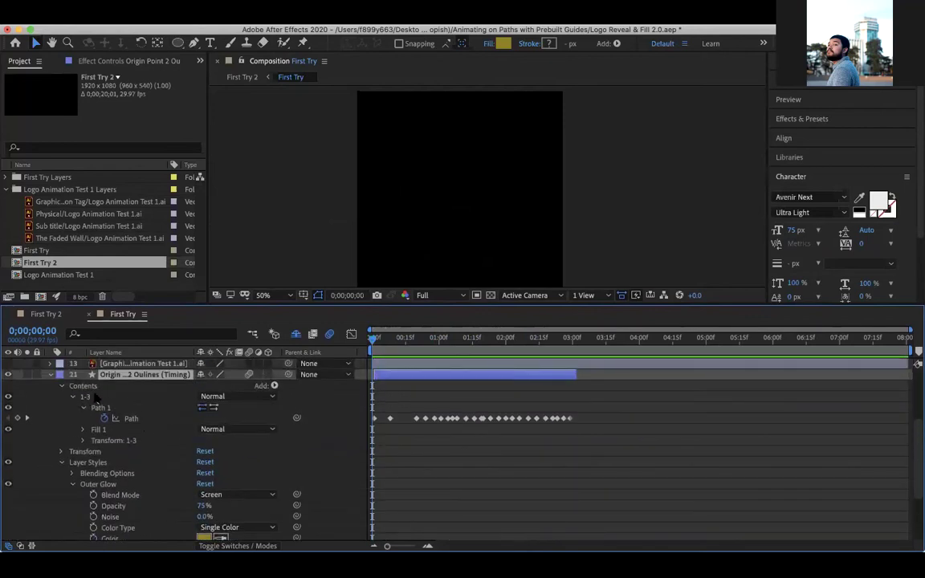
Step: Examine the origin point's path animation at 400% magnification from 0;00;00;14 to 0;00;00;27
{"action": "left_click_drag", "start_coordinate": [371, 340], "coordinate": [409, 356]}
{"action": "key", "text": "z"}
{"action": "left_click", "coordinate": [474, 191]}
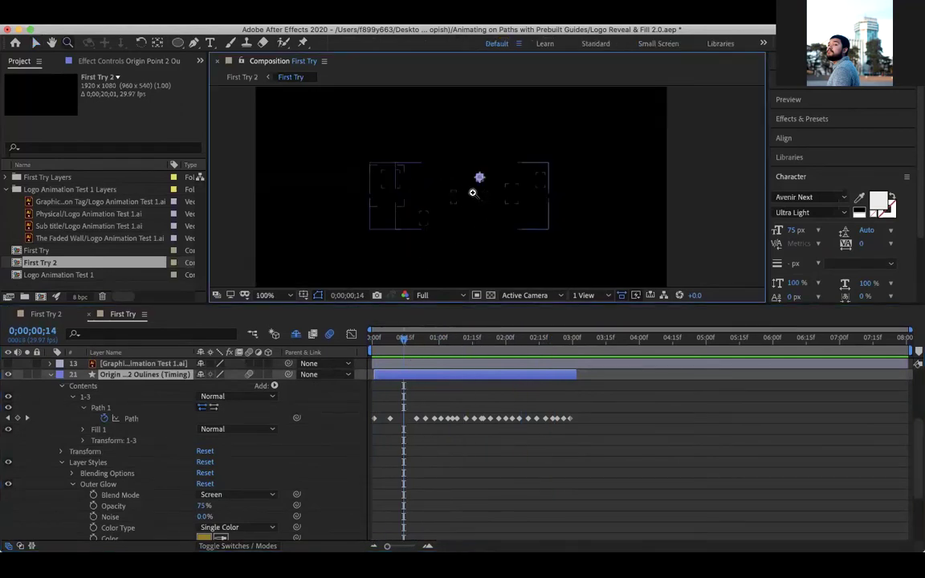
{"action": "left_click", "coordinate": [482, 182]}
{"action": "left_click", "coordinate": [483, 174]}
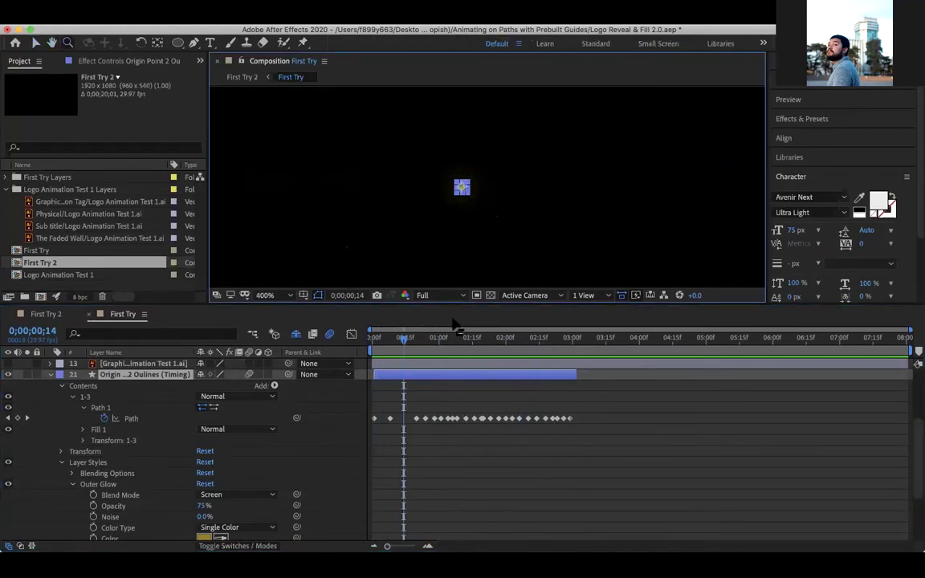
{"action": "key", "text": "v"}
{"action": "left_click", "coordinate": [409, 340]}
{"action": "mouse_move", "coordinate": [416, 346]}
{"action": "left_mouse_down"}
{"action": "mouse_move", "coordinate": [457, 347]}
{"action": "mouse_move", "coordinate": [433, 344]}
{"action": "left_mouse_up"}
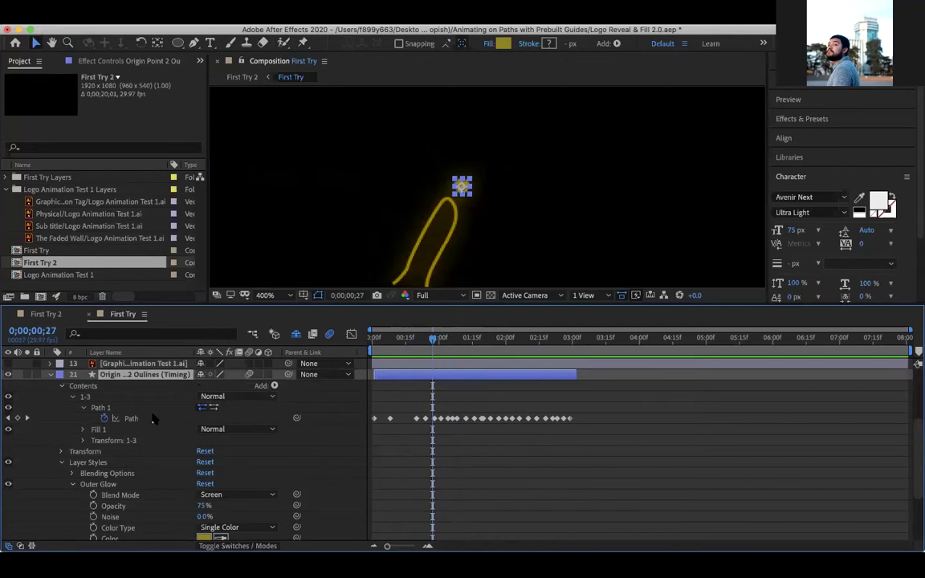
Step: Inspect the Origin Point 2 layer's styles and look up the Outer Glow option without applying it
{"action": "scroll", "coordinate": [152, 419], "scroll_direction": "down", "scroll_amount": 5}
{"action": "left_click", "coordinate": [73, 409]}
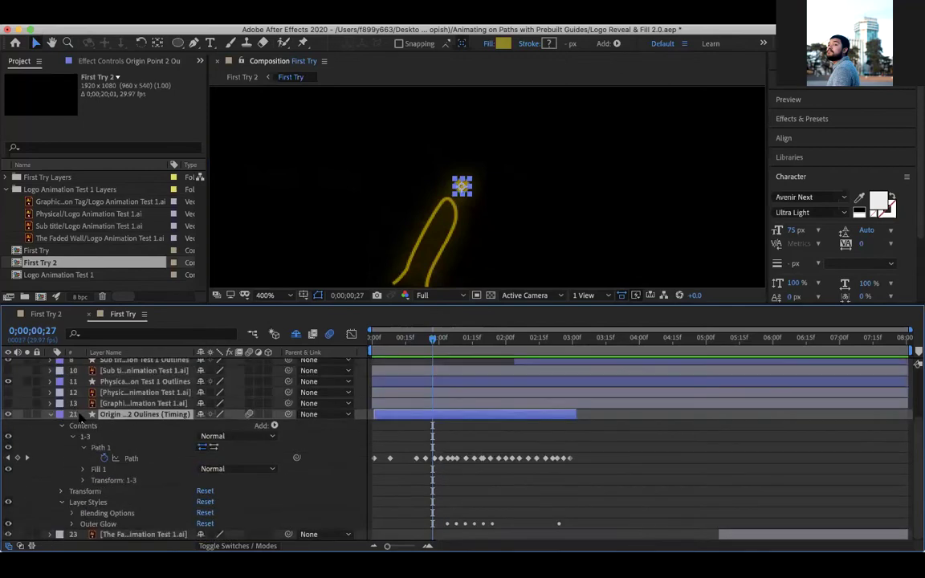
{"action": "left_click", "coordinate": [102, 514]}
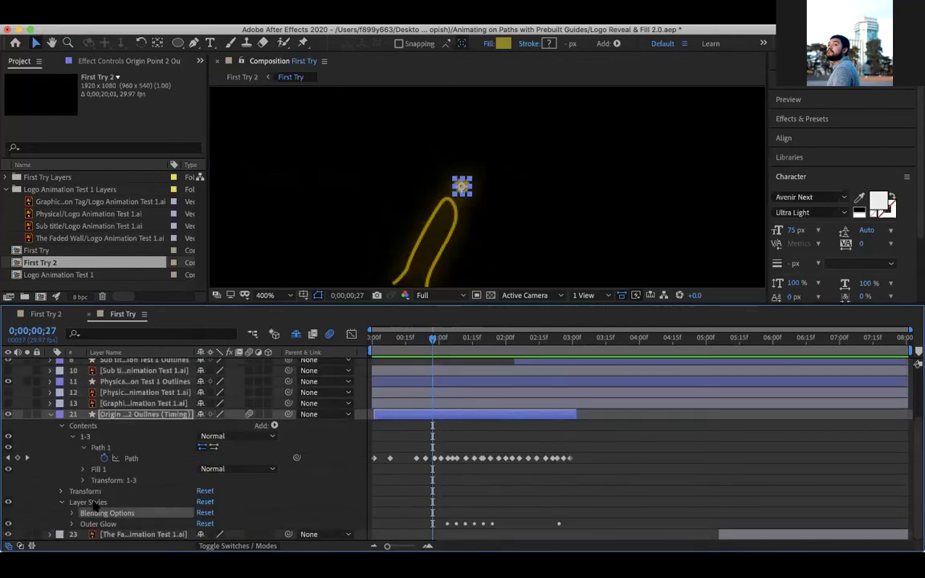
{"action": "left_click", "coordinate": [95, 503]}
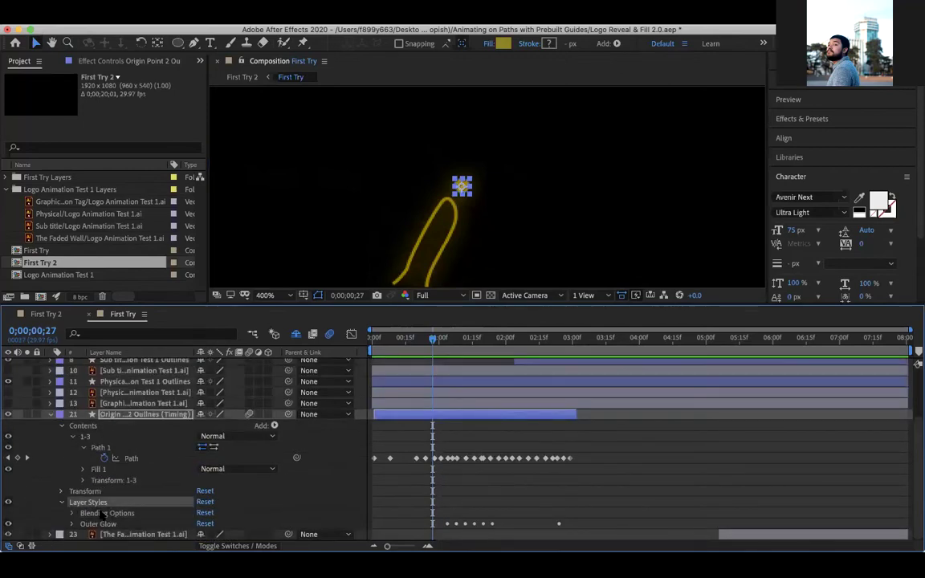
{"action": "right_click", "coordinate": [150, 417]}
{"action": "mouse_move", "coordinate": [219, 372]}
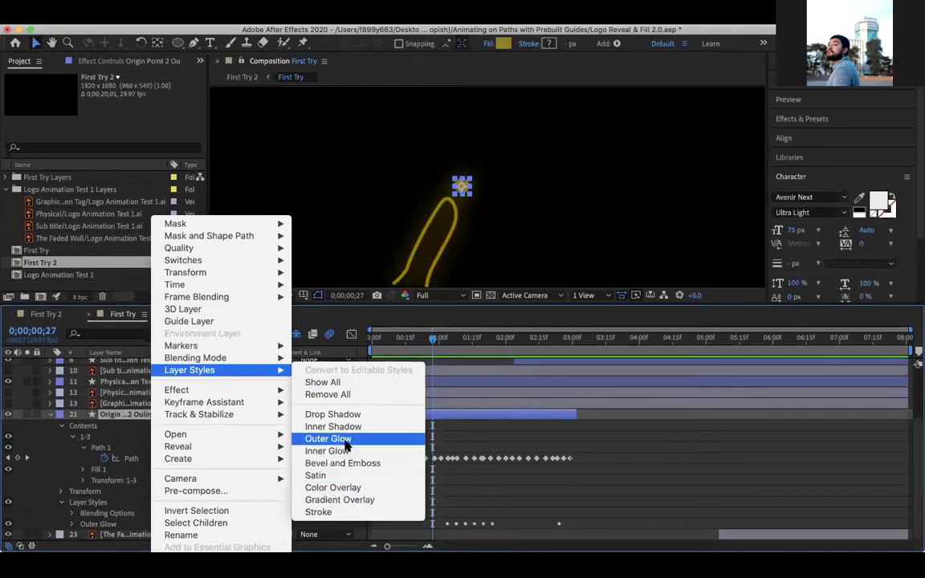
{"action": "left_click", "coordinate": [106, 458]}
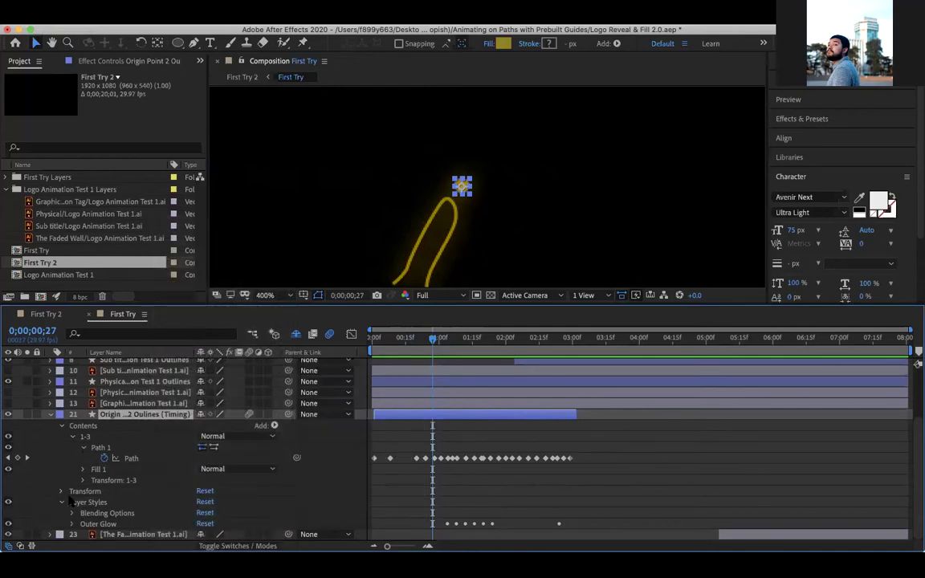
Step: Expand the origin point's Outer Glow settings and examine the glow and flame shape between 0;00;00;20 and 0;00;01;13
{"action": "left_click", "coordinate": [72, 524]}
{"action": "scroll", "coordinate": [106, 494], "scroll_direction": "down", "scroll_amount": 5}
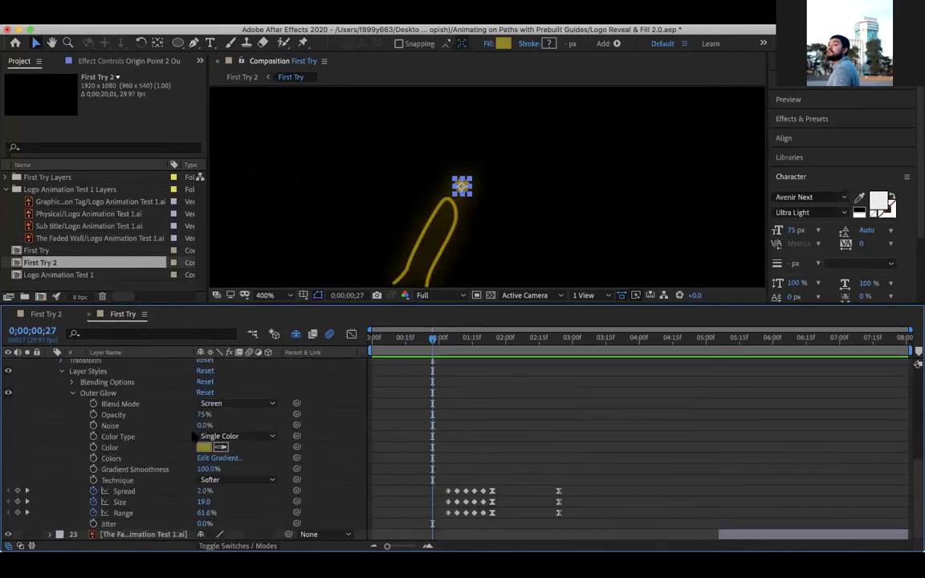
{"action": "mouse_move", "coordinate": [435, 341]}
{"action": "left_mouse_down"}
{"action": "mouse_move", "coordinate": [573, 341]}
{"action": "mouse_move", "coordinate": [435, 340]}
{"action": "left_mouse_up"}
{"action": "left_click_drag", "start_coordinate": [431, 480], "coordinate": [600, 542]}
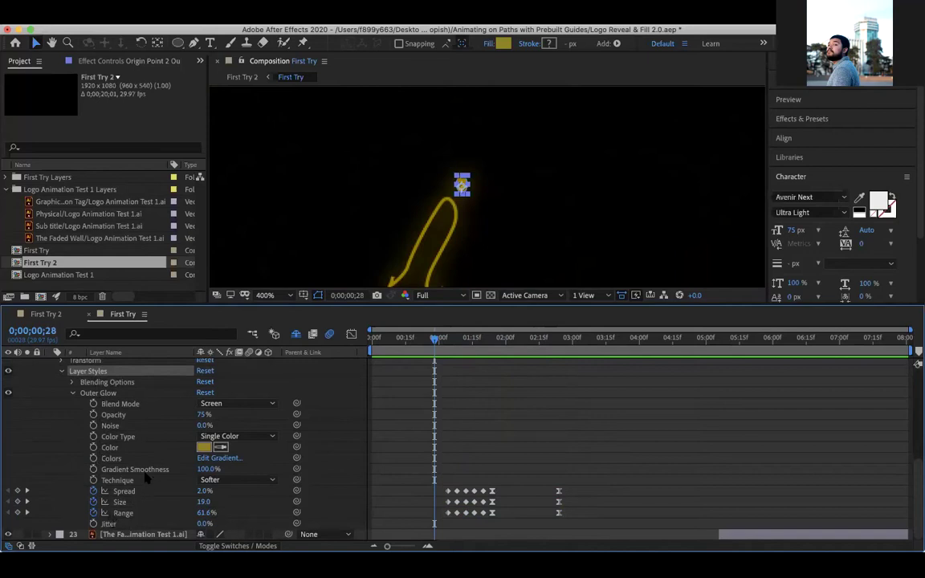
{"action": "left_click_drag", "start_coordinate": [435, 339], "coordinate": [468, 346]}
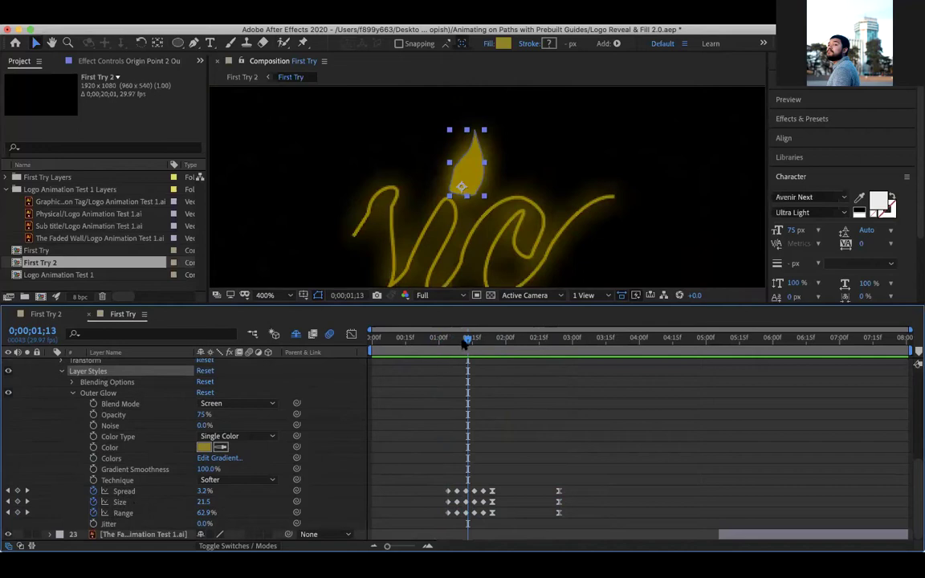
{"action": "mouse_move", "coordinate": [469, 341]}
{"action": "left_mouse_down"}
{"action": "mouse_move", "coordinate": [664, 349]}
{"action": "mouse_move", "coordinate": [600, 347]}
{"action": "mouse_move", "coordinate": [628, 341]}
{"action": "mouse_move", "coordinate": [416, 347]}
{"action": "left_mouse_up"}
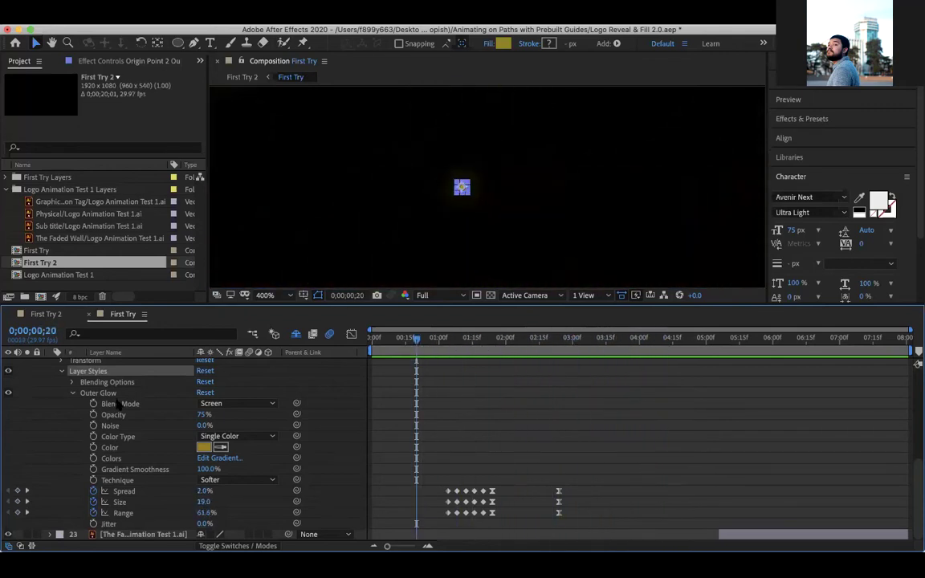
Step: Collapse the Origin Point 2 layer's properties and return the playhead to 0;00;00;02
{"action": "left_click", "coordinate": [61, 372]}
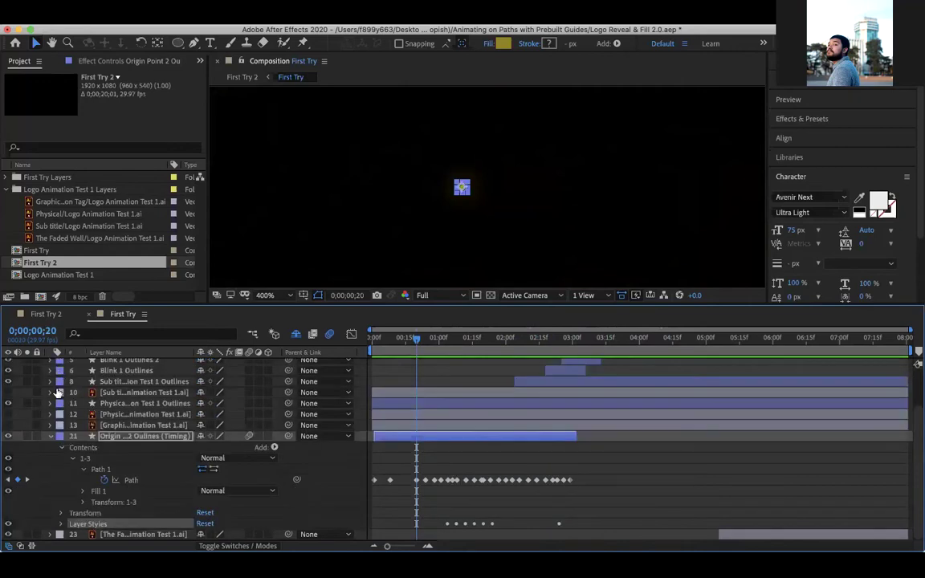
{"action": "left_click", "coordinate": [50, 438]}
{"action": "left_click_drag", "start_coordinate": [417, 341], "coordinate": [375, 339]}
Step: Show the original Physical vector artwork on layer 12 and view the whole word at 100% magnification
{"action": "left_click", "coordinate": [120, 473]}
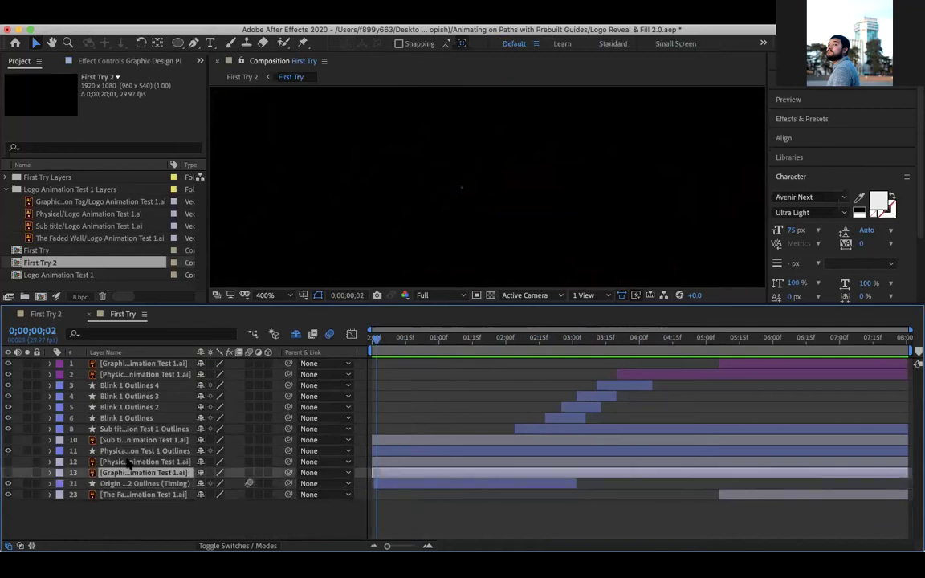
{"action": "left_click", "coordinate": [104, 462]}
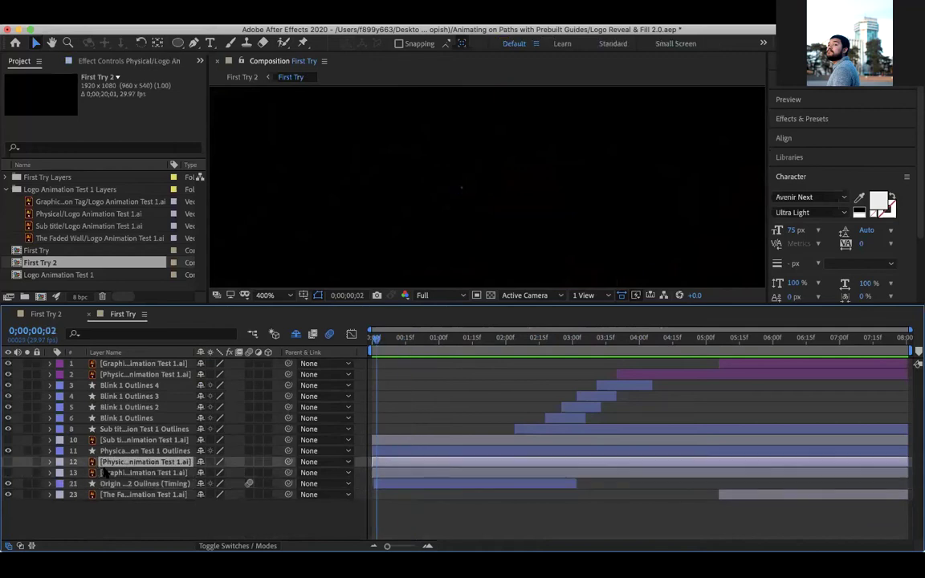
{"action": "left_click", "coordinate": [8, 462]}
{"action": "left_click", "coordinate": [8, 462]}
{"action": "left_click", "coordinate": [2, 461]}
{"action": "left_click", "coordinate": [9, 463]}
{"action": "key", "text": "z"}
{"action": "left_click", "coordinate": [442, 196], "text": "alt"}
{"action": "left_click", "coordinate": [455, 191], "text": "alt"}
{"action": "key", "text": "space"}
{"action": "left_click_drag", "start_coordinate": [440, 184], "coordinate": [415, 187]}
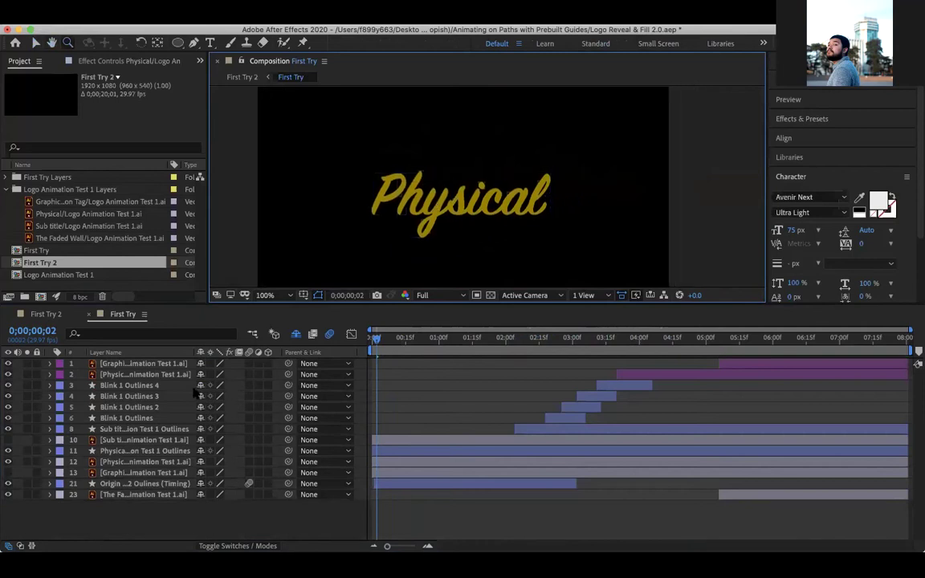
Step: Look up the Create Shapes from Vector Layer command for the Physical artwork layer without applying it
{"action": "left_click", "coordinate": [118, 463]}
{"action": "right_click", "coordinate": [145, 462]}
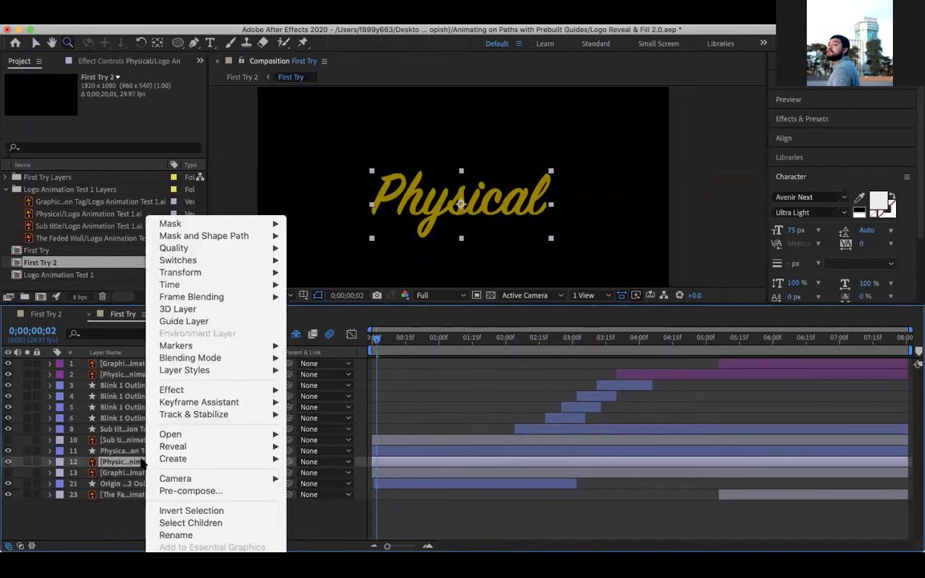
{"action": "mouse_move", "coordinate": [201, 458]}
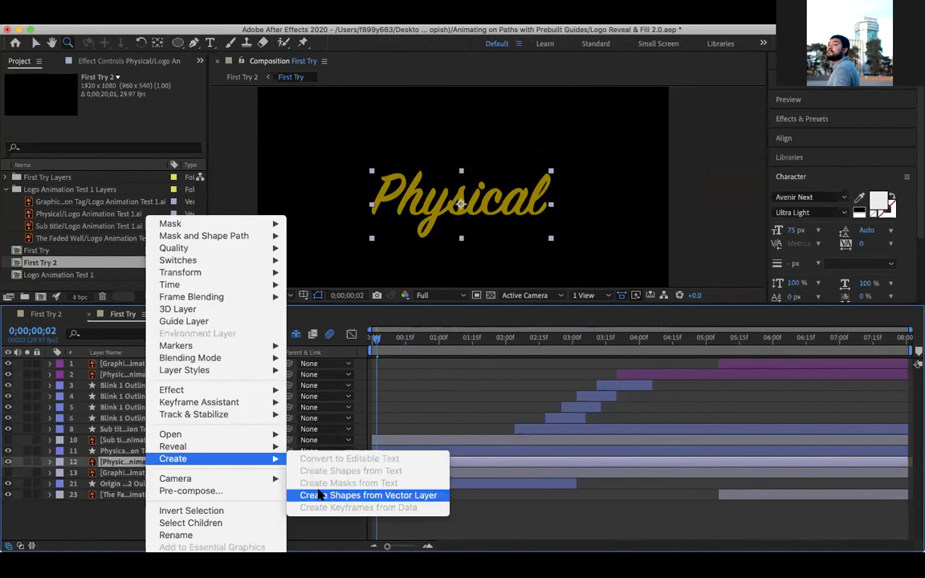
{"action": "left_click", "coordinate": [119, 525]}
{"action": "left_click", "coordinate": [118, 517]}
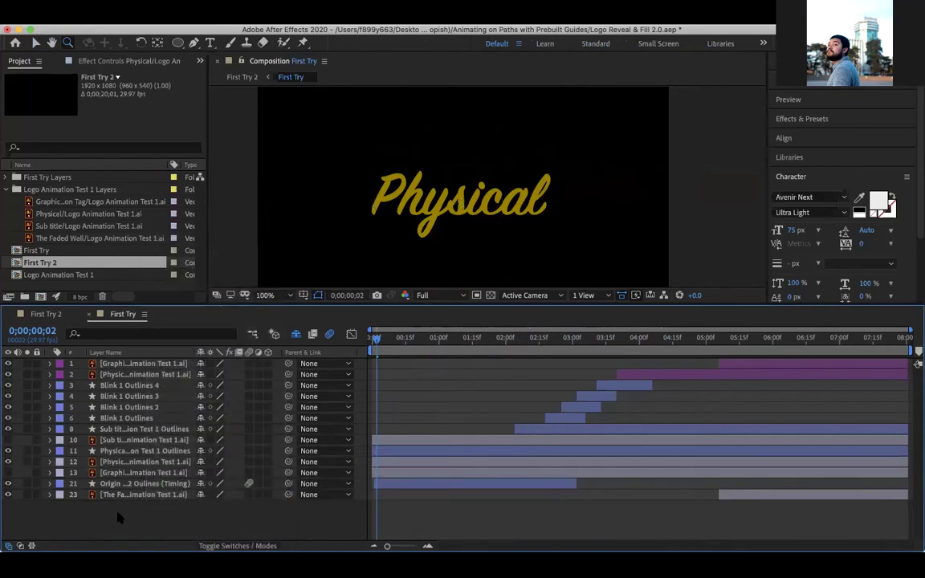
Step: Hide the Physical vector artwork and select its outlines shape layer with the playhead at 0;00;00;01
{"action": "left_click", "coordinate": [8, 462]}
{"action": "left_click", "coordinate": [92, 452]}
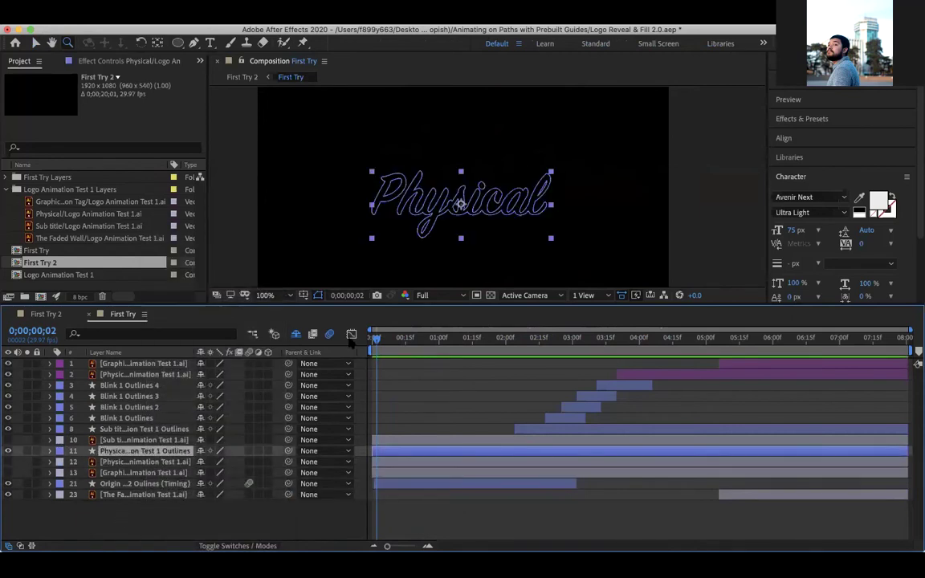
{"action": "mouse_move", "coordinate": [384, 344]}
{"action": "left_mouse_down"}
{"action": "mouse_move", "coordinate": [453, 346]}
{"action": "mouse_move", "coordinate": [375, 343]}
{"action": "left_mouse_up"}
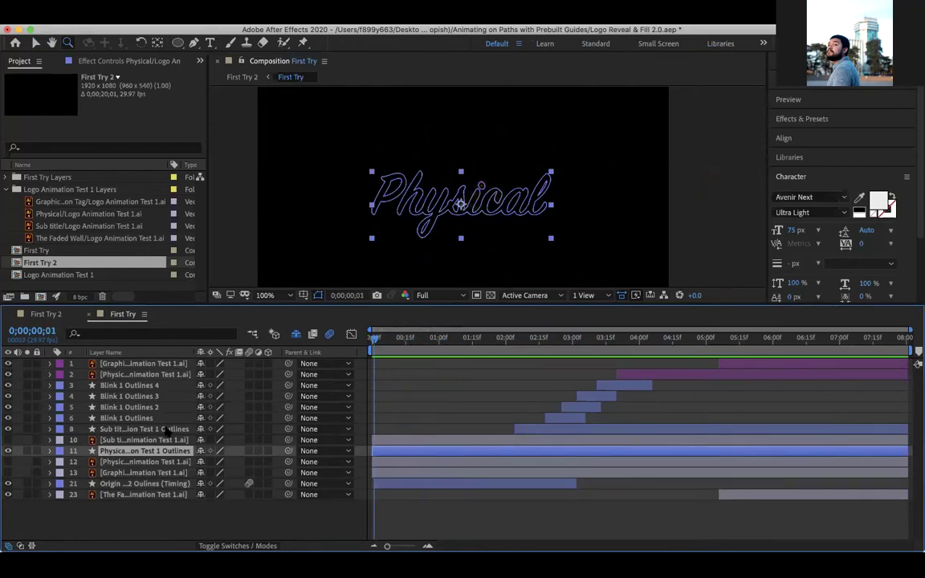
Step: Expand the Physical outlines layer and look up the Stroke option among its addable shape contents without adding it
{"action": "left_click", "coordinate": [51, 452]}
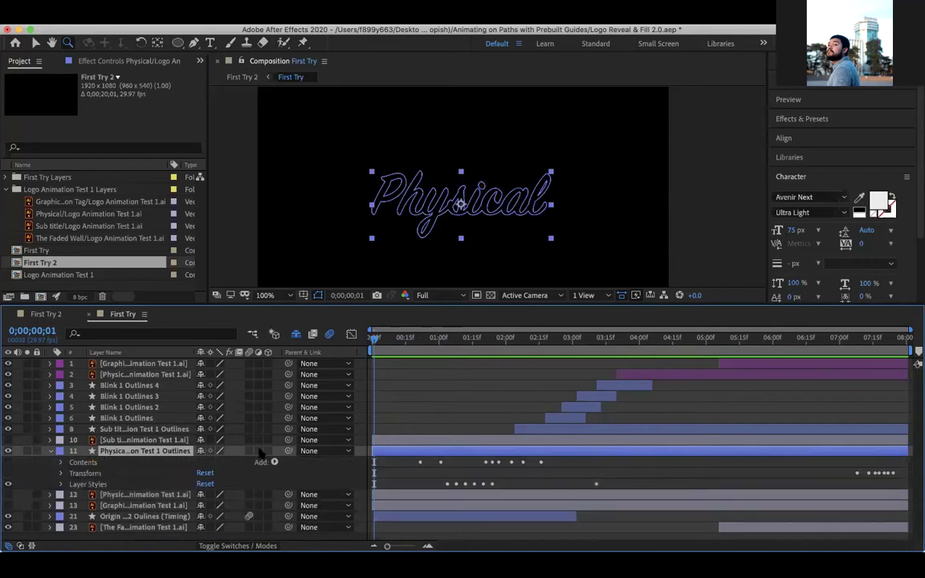
{"action": "left_click", "coordinate": [274, 464]}
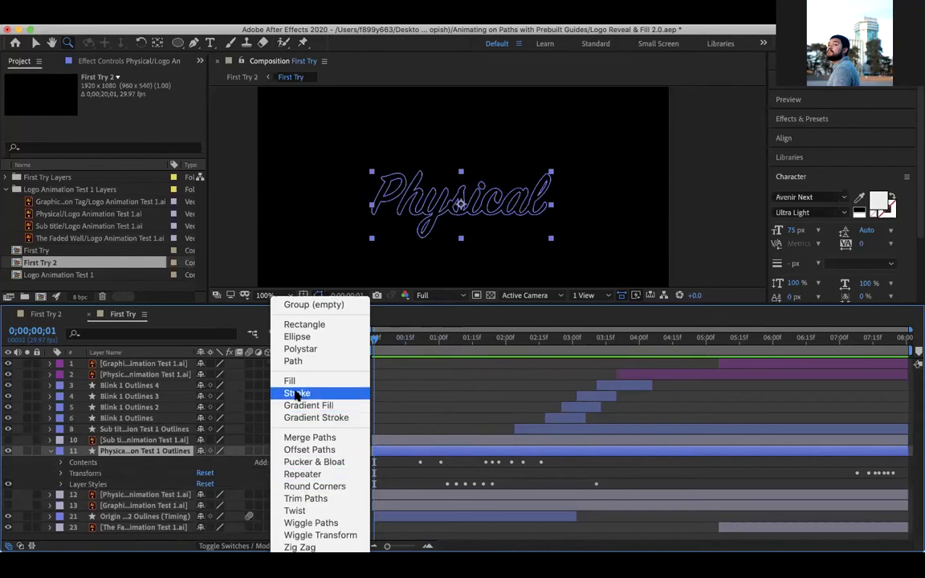
{"action": "left_click", "coordinate": [208, 464]}
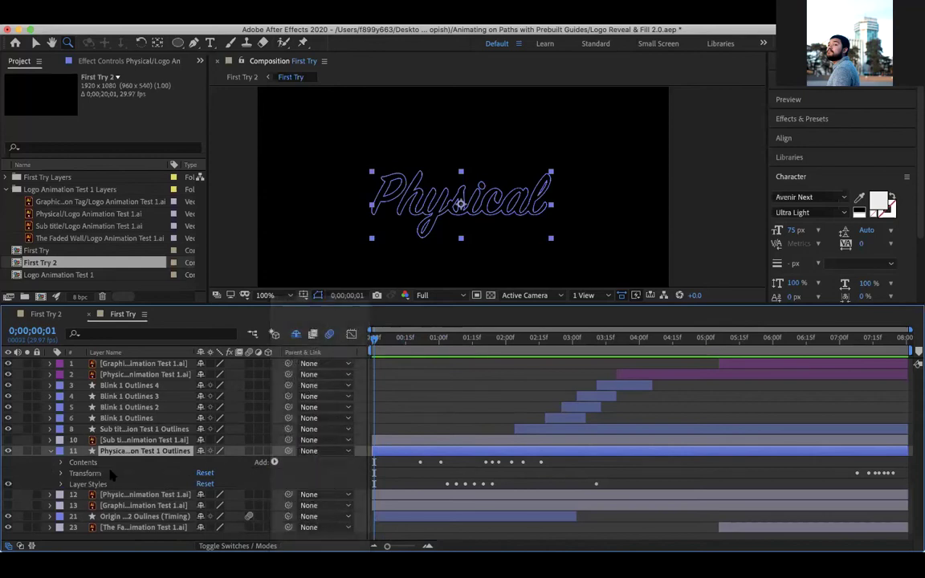
Step: Expand the contents of the Physical outlines layer and select its Hysical, iDot and P groups in turn
{"action": "left_click", "coordinate": [60, 463]}
{"action": "scroll", "coordinate": [61, 423], "scroll_direction": "down", "scroll_amount": 2}
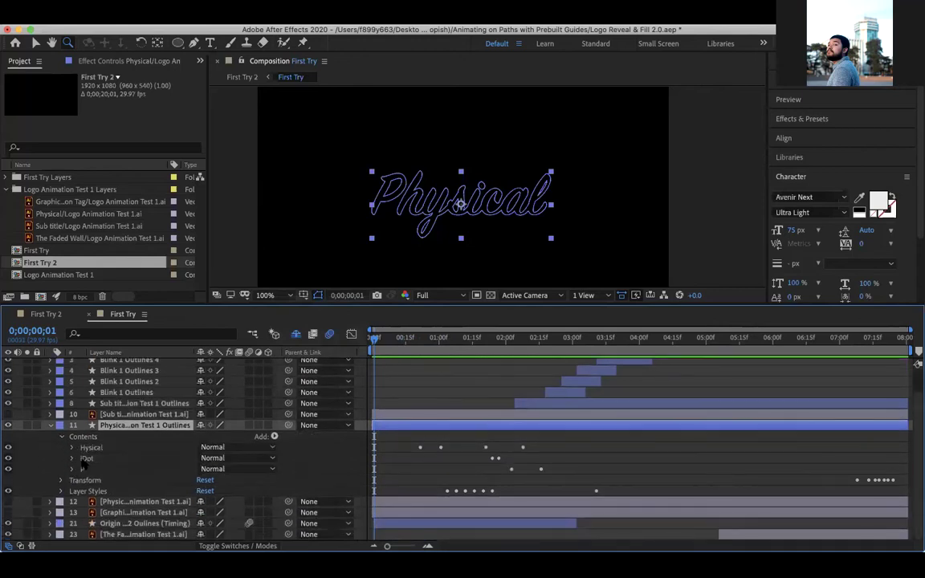
{"action": "left_click", "coordinate": [95, 449]}
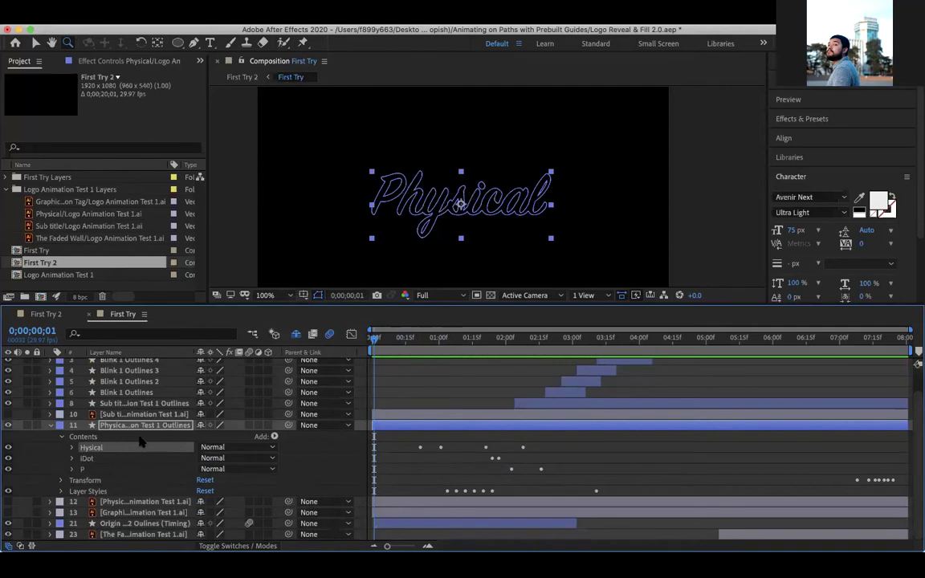
{"action": "left_click", "coordinate": [99, 459]}
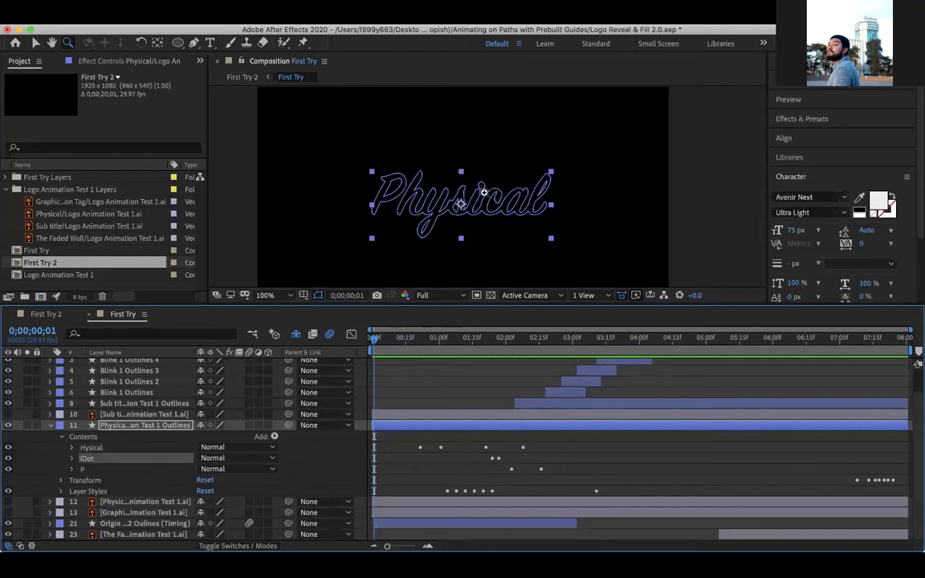
{"action": "left_click", "coordinate": [91, 469]}
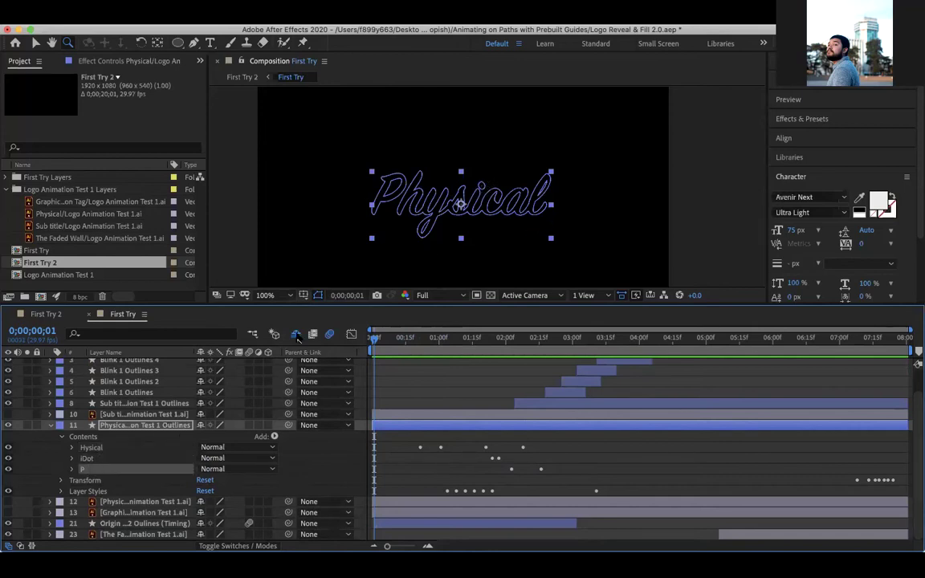
Step: Examine the Outer Glow layer style settings and keyframes of the Physical outlines layer, and collapse its layer styles
{"action": "left_click", "coordinate": [71, 449]}
{"action": "left_click", "coordinate": [71, 427]}
{"action": "left_click", "coordinate": [61, 490]}
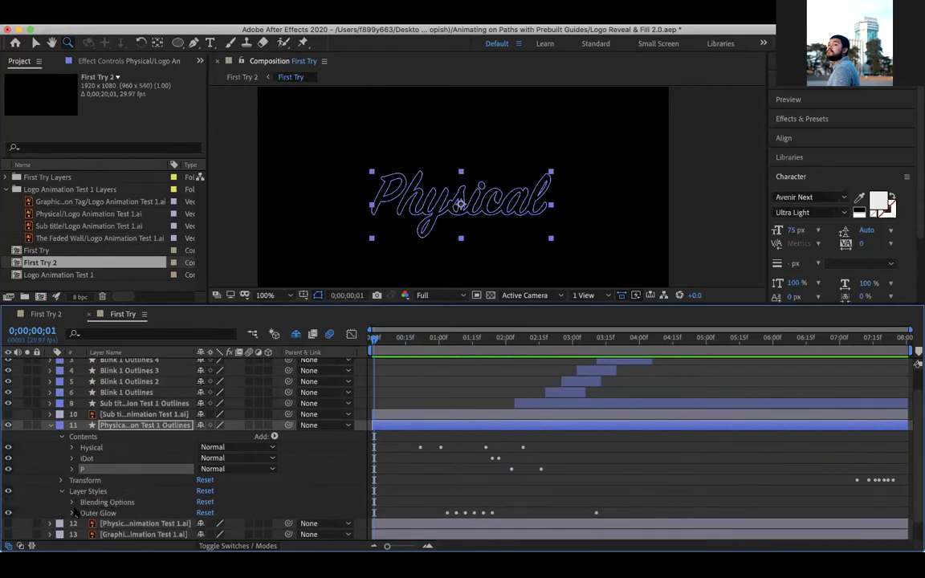
{"action": "left_click", "coordinate": [73, 514]}
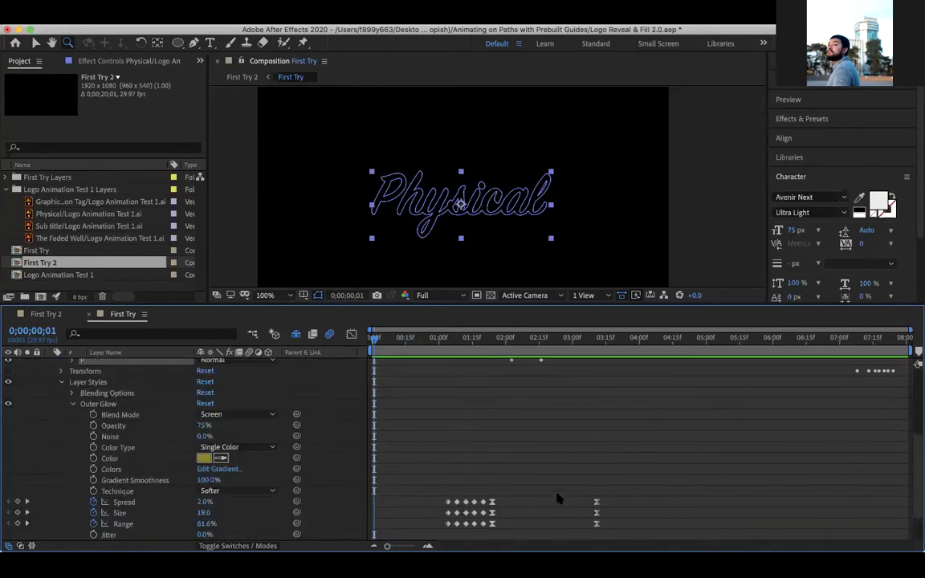
{"action": "left_click", "coordinate": [71, 405]}
{"action": "left_click", "coordinate": [61, 470]}
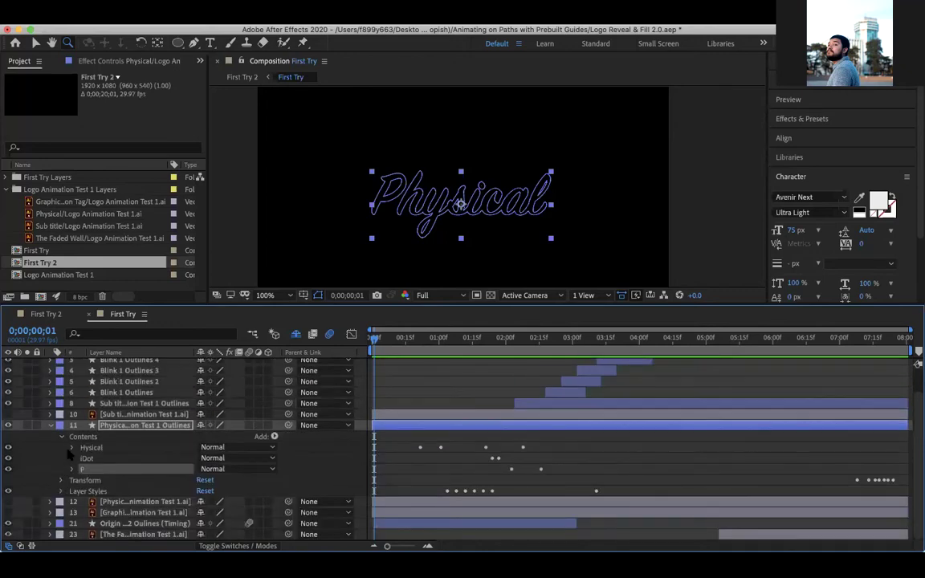
Step: Expand the Hysical group and its Trim Paths 1 properties with the playhead at 0;00;01;15
{"action": "left_click", "coordinate": [73, 449]}
{"action": "scroll", "coordinate": [243, 454], "scroll_direction": "down", "scroll_amount": 3}
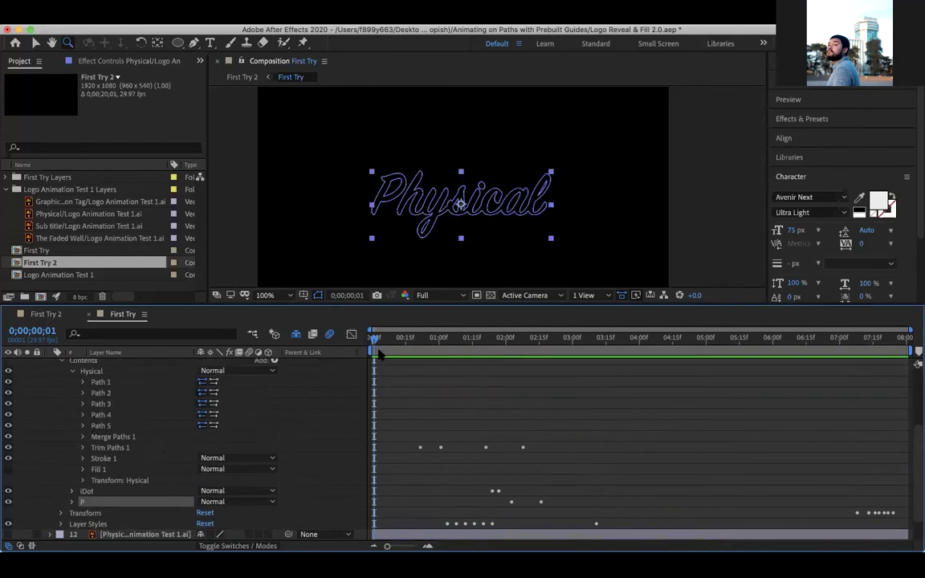
{"action": "left_click_drag", "start_coordinate": [378, 338], "coordinate": [472, 358]}
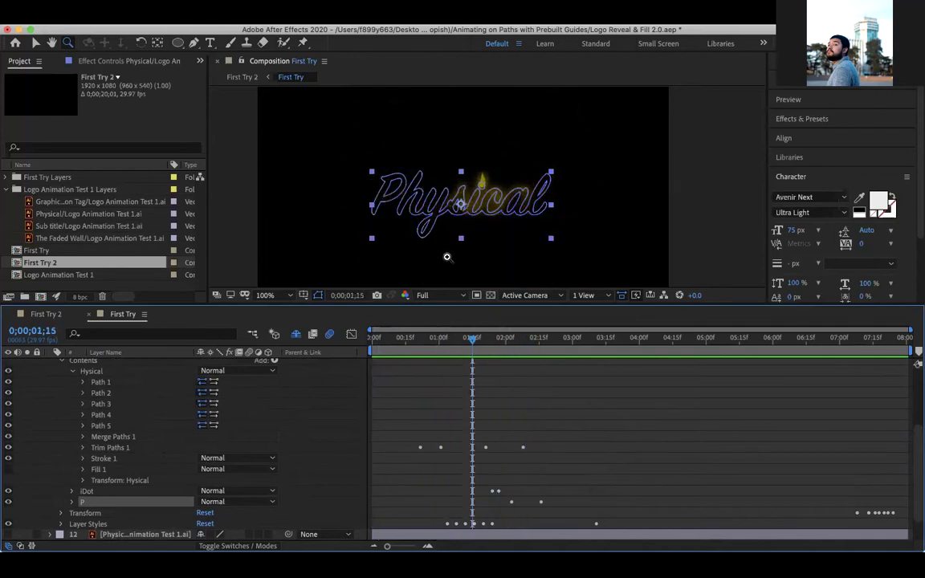
{"action": "left_click", "coordinate": [82, 448]}
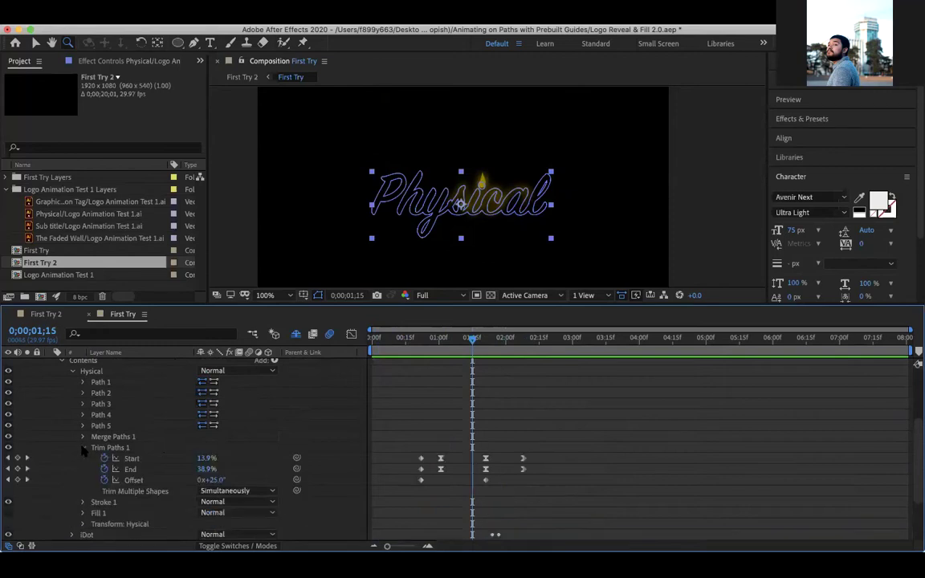
Step: Move the playhead to 0;00;01;10 and view the glowing outline around the letter i at 400% magnification
{"action": "left_click_drag", "start_coordinate": [474, 341], "coordinate": [462, 342]}
{"action": "left_click", "coordinate": [501, 206]}
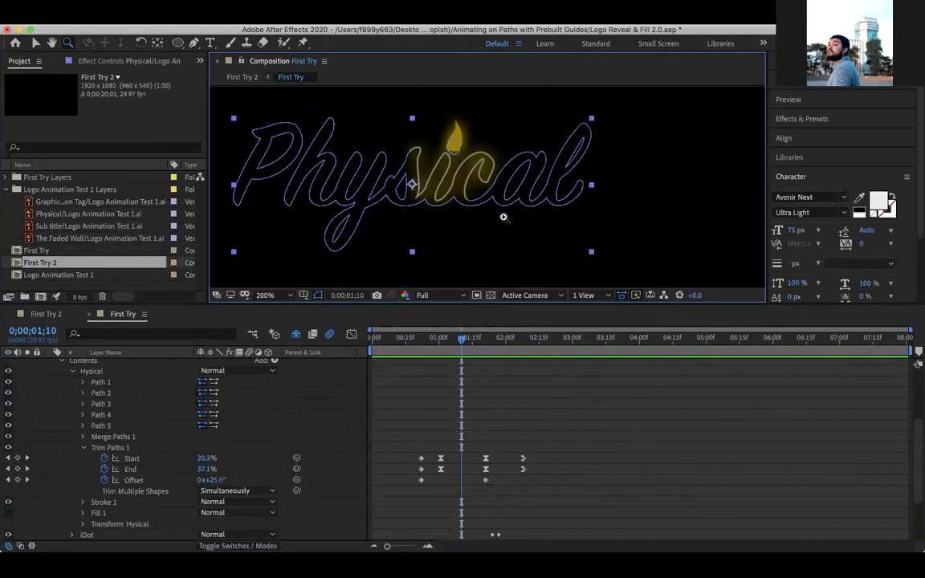
{"action": "left_click", "coordinate": [472, 190]}
{"action": "left_click_drag", "start_coordinate": [465, 188], "coordinate": [468, 213]}
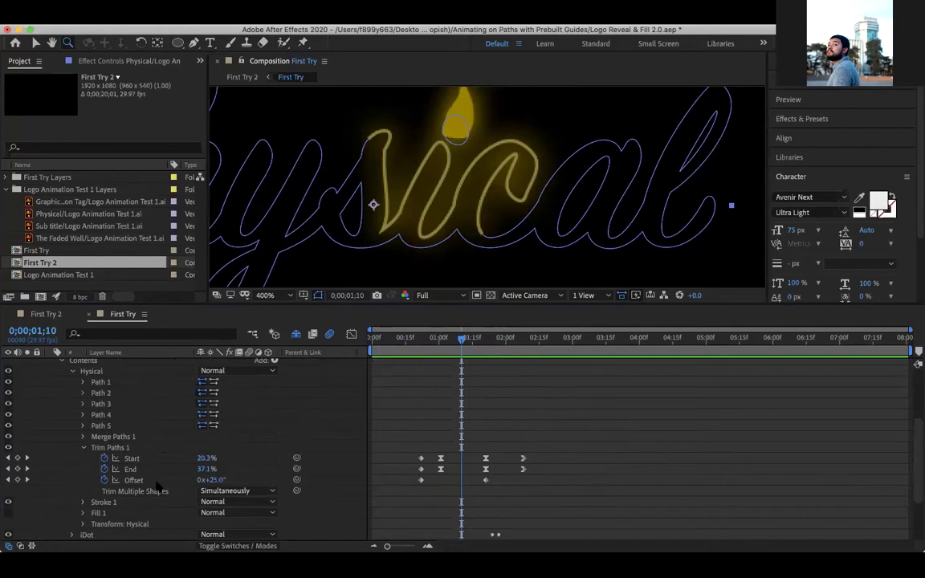
Step: Look up the Trim Paths option among the addable shape contents without adding it, and move the playhead to 0;00;02;08
{"action": "scroll", "coordinate": [201, 445], "scroll_direction": "up", "scroll_amount": 1}
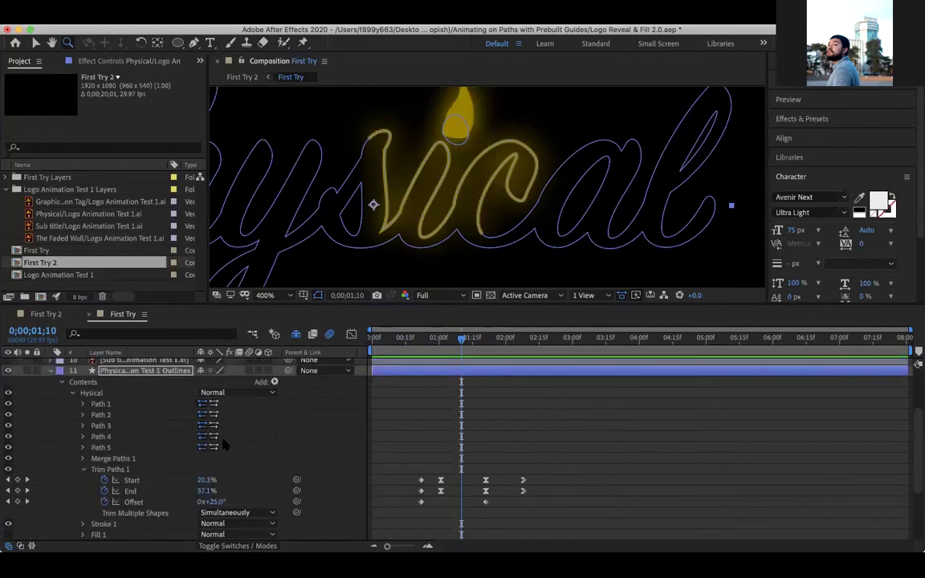
{"action": "left_click", "coordinate": [275, 382]}
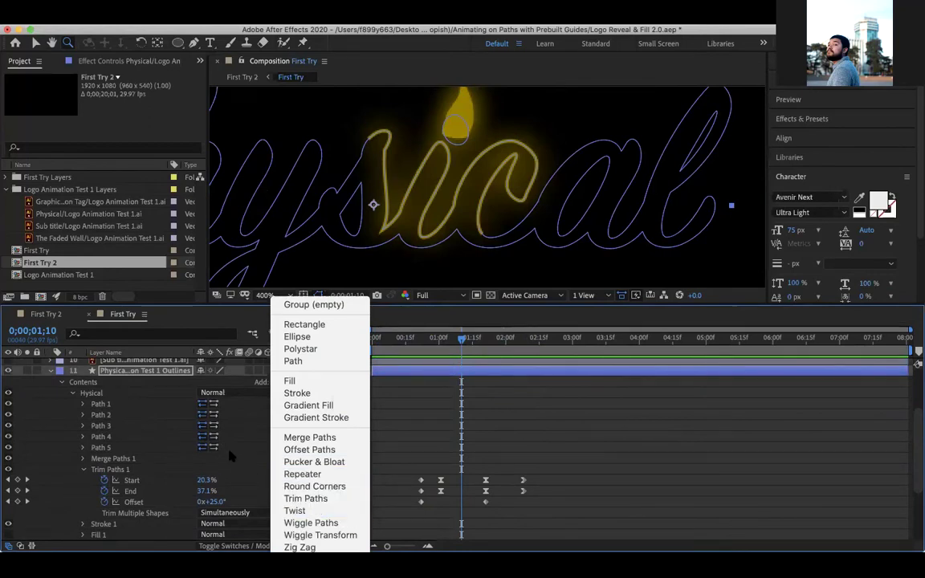
{"action": "left_click", "coordinate": [203, 403]}
{"action": "mouse_move", "coordinate": [463, 341]}
{"action": "left_mouse_down"}
{"action": "mouse_move", "coordinate": [419, 345]}
{"action": "mouse_move", "coordinate": [447, 351]}
{"action": "mouse_move", "coordinate": [413, 357]}
{"action": "mouse_move", "coordinate": [522, 357]}
{"action": "left_mouse_up"}
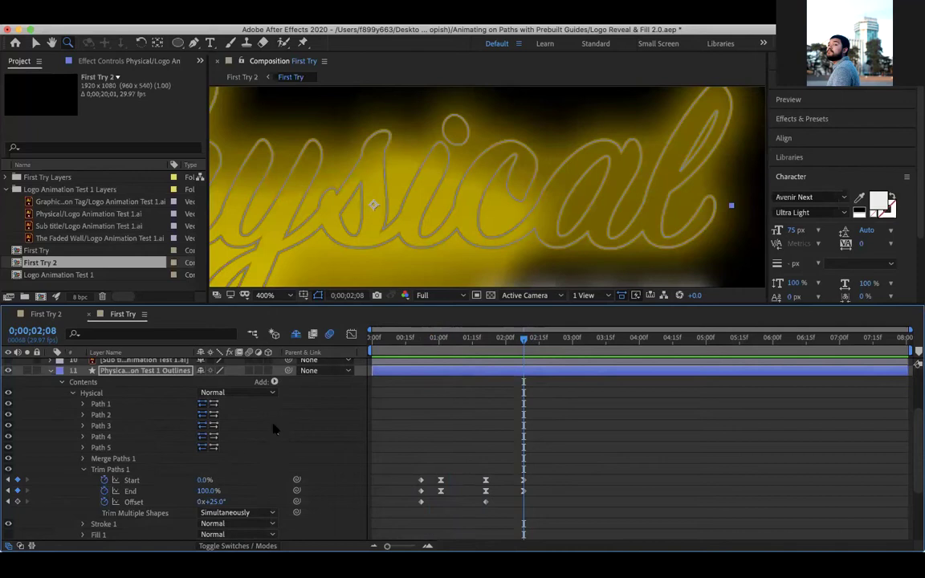
{"action": "left_click", "coordinate": [274, 383]}
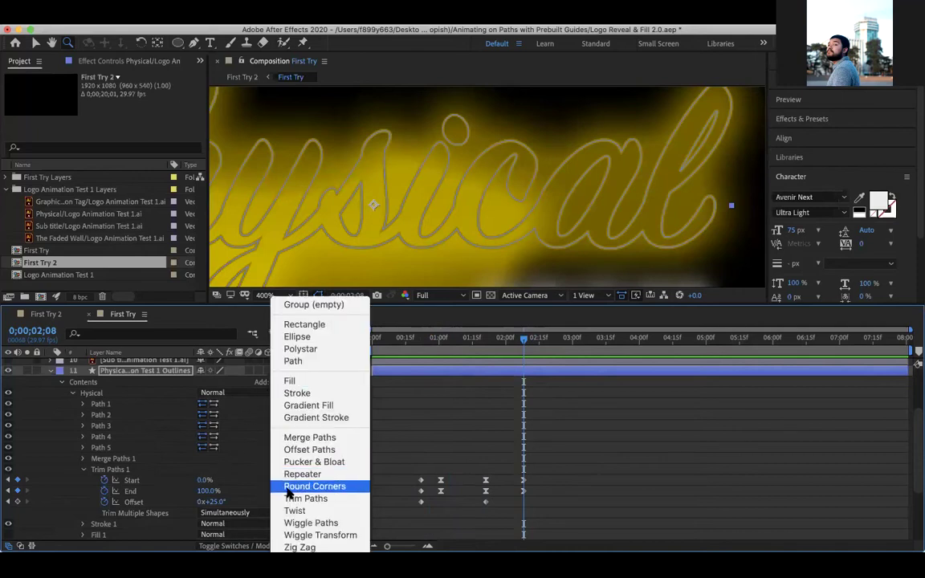
{"action": "left_click", "coordinate": [219, 478]}
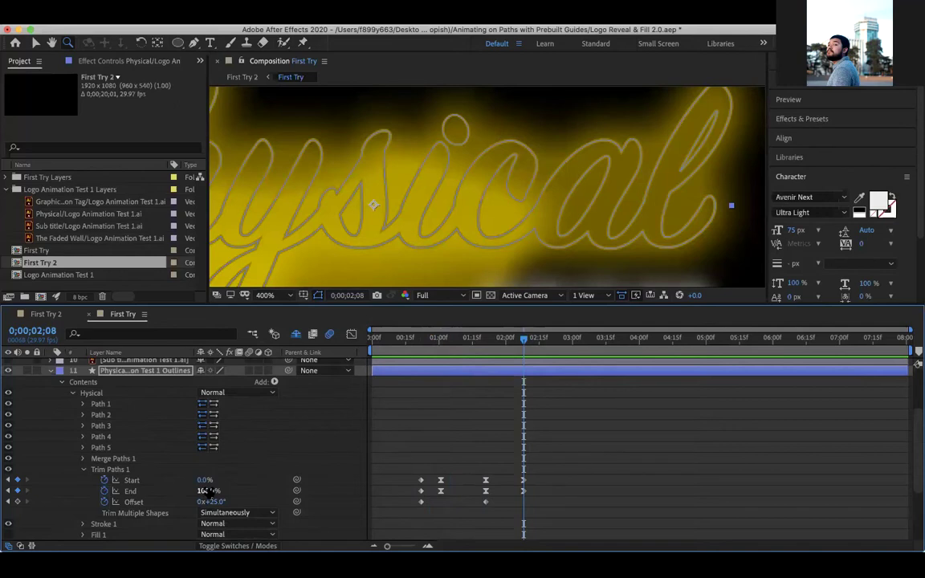
Step: Compare the Trim Paths 1 Start and End values at the keyframes at 0;00;00;22 and 0;00;01;01
{"action": "left_click", "coordinate": [499, 338]}
{"action": "left_click_drag", "start_coordinate": [490, 353], "coordinate": [419, 361]}
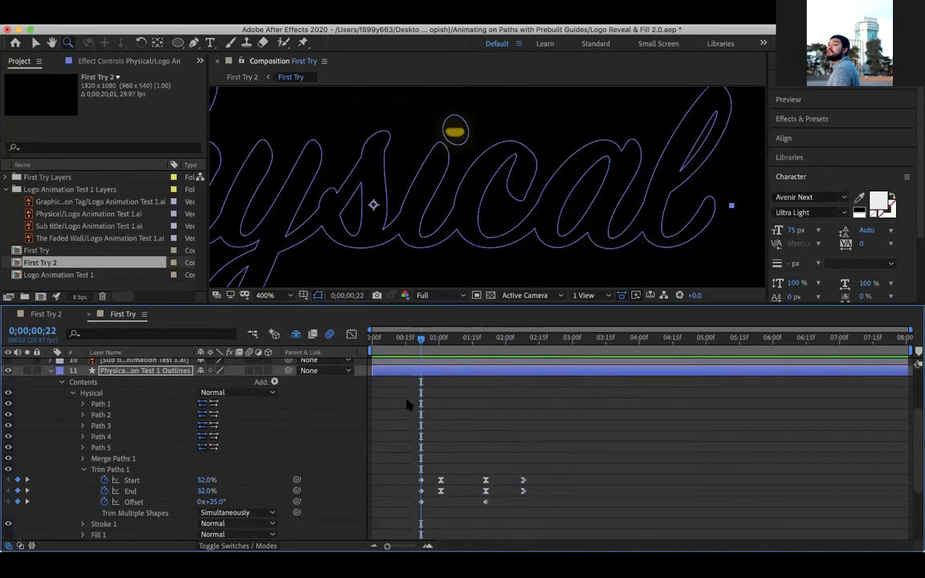
{"action": "mouse_move", "coordinate": [421, 340]}
{"action": "left_mouse_down"}
{"action": "mouse_move", "coordinate": [430, 344]}
{"action": "mouse_move", "coordinate": [422, 344]}
{"action": "left_mouse_up"}
{"action": "left_click_drag", "start_coordinate": [423, 341], "coordinate": [421, 340]}
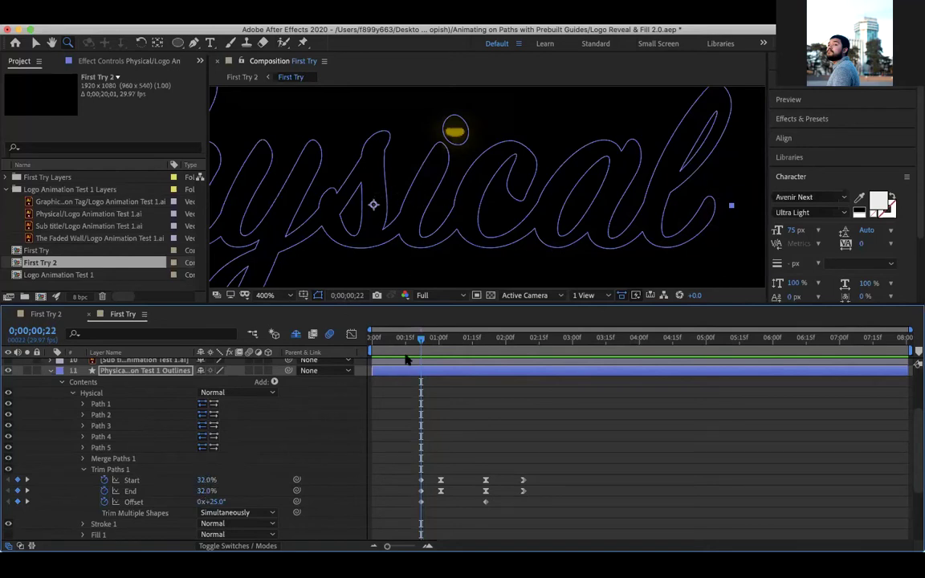
{"action": "left_click_drag", "start_coordinate": [421, 342], "coordinate": [440, 341]}
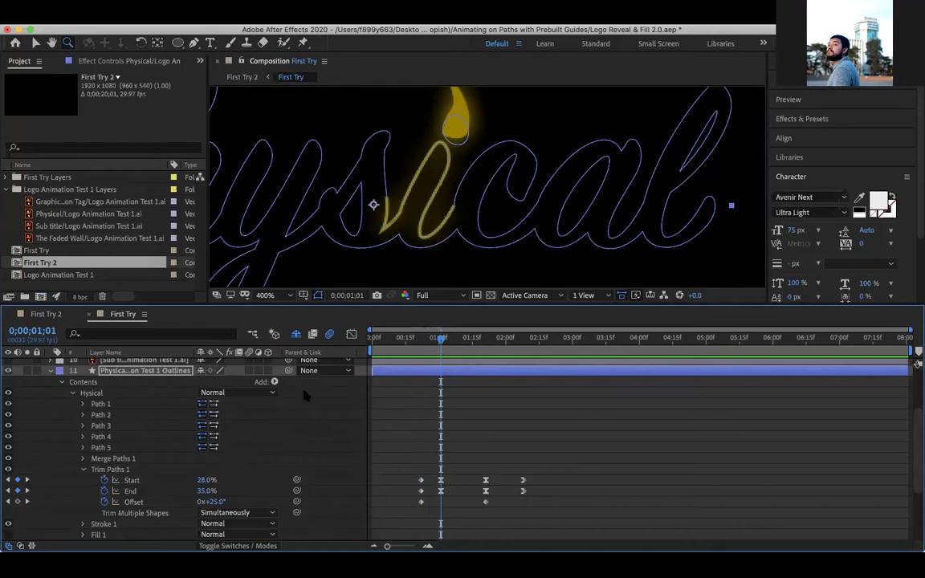
Step: Preview the reveal from 0;00;00;22 to 0;00;01;00, try shifting the Trim Paths 1 Offset there, and undo the change
{"action": "left_click_drag", "start_coordinate": [441, 342], "coordinate": [420, 342]}
{"action": "key", "text": "space"}
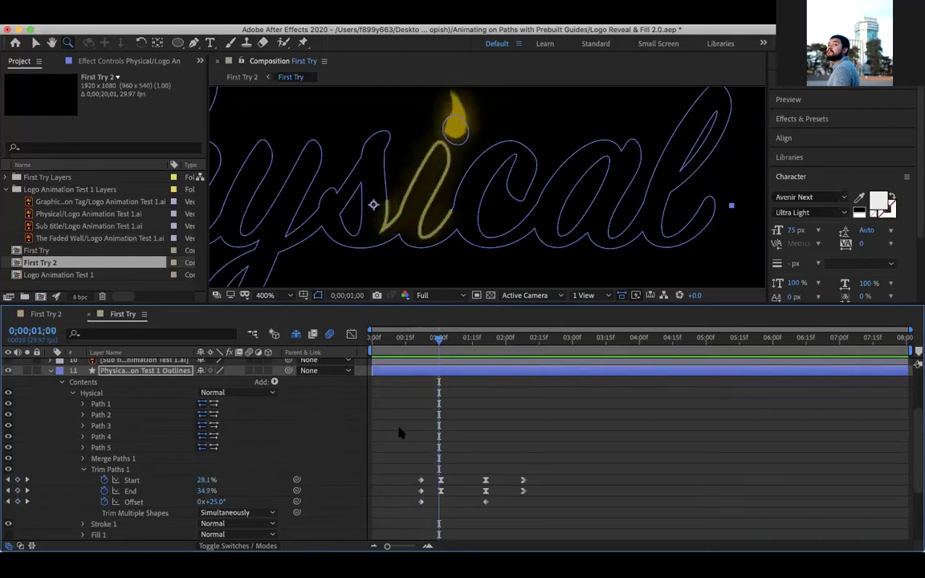
{"action": "mouse_move", "coordinate": [211, 502]}
{"action": "left_mouse_down"}
{"action": "mouse_move", "coordinate": [246, 503]}
{"action": "mouse_move", "coordinate": [225, 502]}
{"action": "left_mouse_up"}
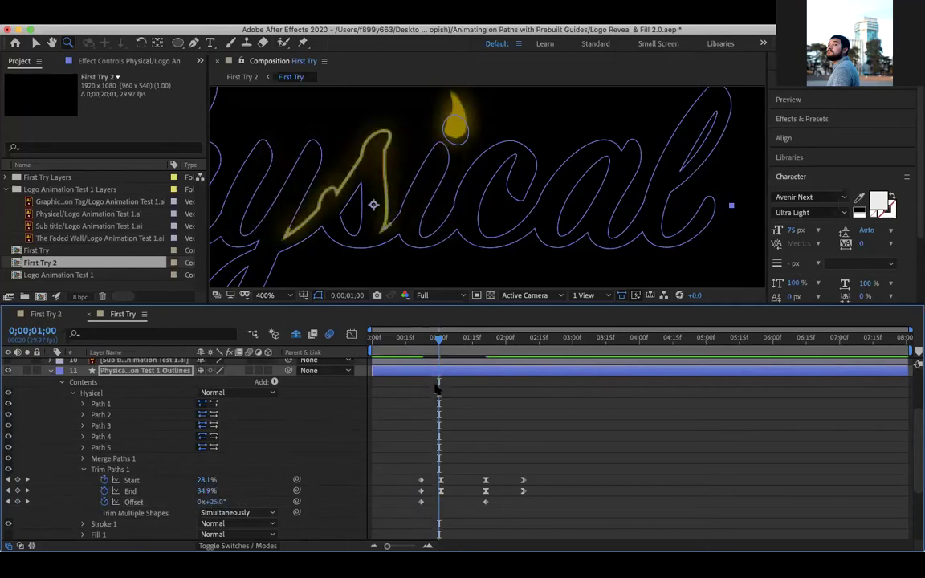
{"action": "key", "text": "super+z"}
Step: Try Trim Paths 1 Offset values of 261° and 304° at 0;00;01;01, and delete the trial Offset keyframe
{"action": "left_click_drag", "start_coordinate": [438, 342], "coordinate": [441, 341]}
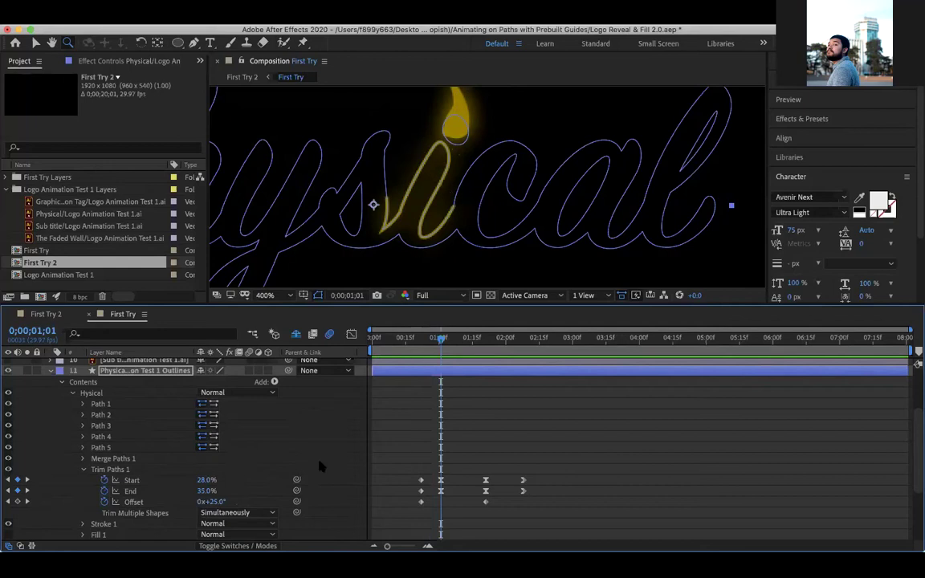
{"action": "mouse_move", "coordinate": [228, 506]}
{"action": "left_mouse_down"}
{"action": "mouse_move", "coordinate": [181, 503]}
{"action": "mouse_move", "coordinate": [364, 477]}
{"action": "mouse_move", "coordinate": [351, 481]}
{"action": "left_mouse_up"}
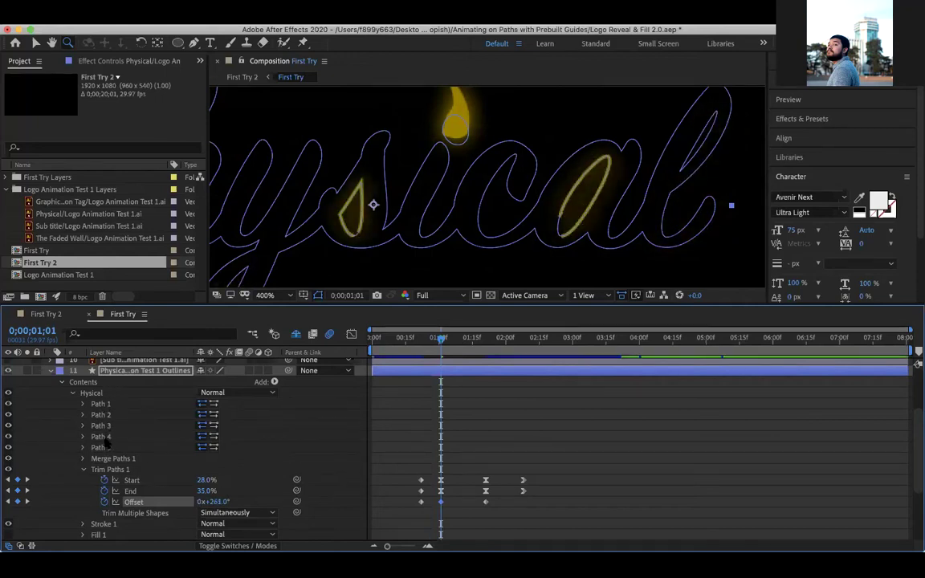
{"action": "left_click", "coordinate": [92, 393]}
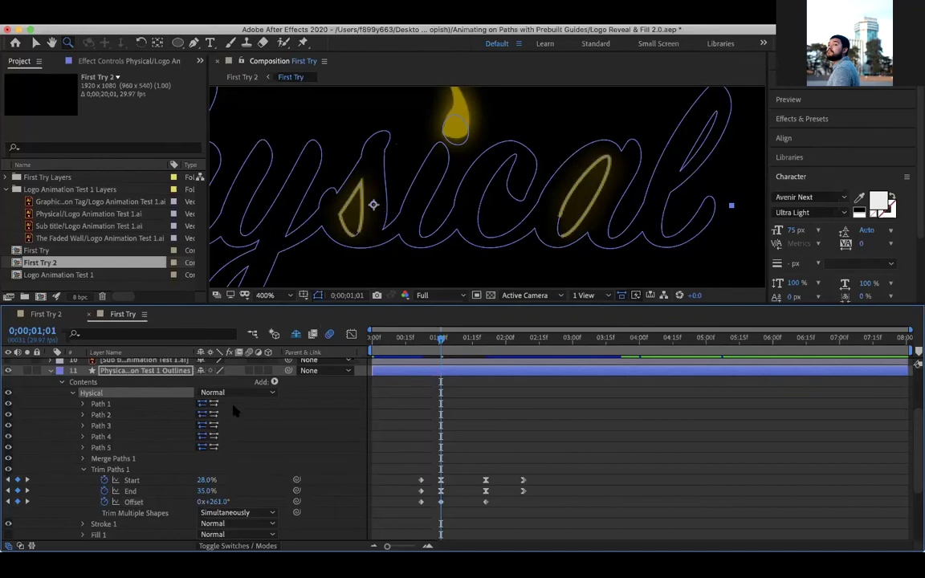
{"action": "left_click_drag", "start_coordinate": [215, 502], "coordinate": [193, 507]}
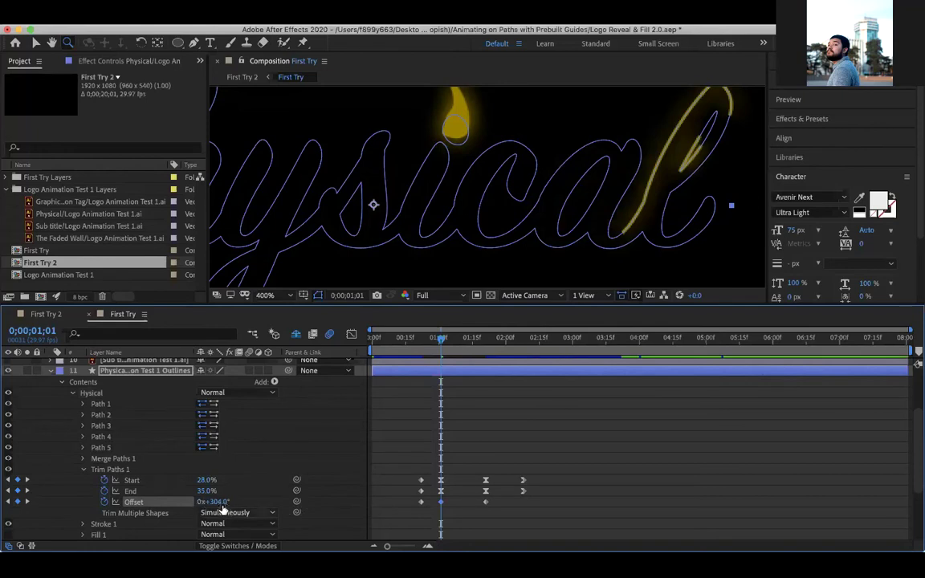
{"action": "left_click", "coordinate": [221, 503]}
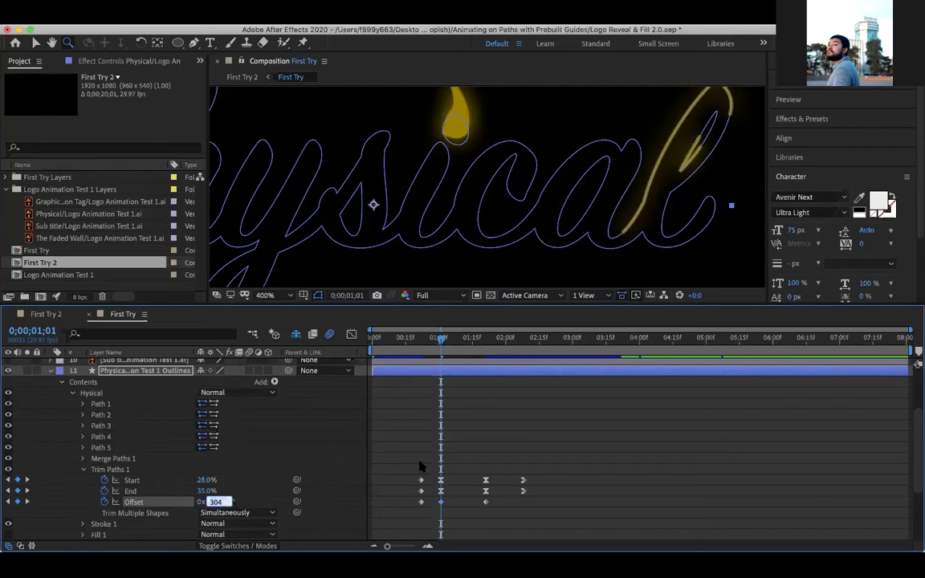
{"action": "key", "text": "BackSpace"}
{"action": "left_click", "coordinate": [445, 503]}
{"action": "left_click", "coordinate": [441, 503]}
{"action": "key", "text": "Delete"}
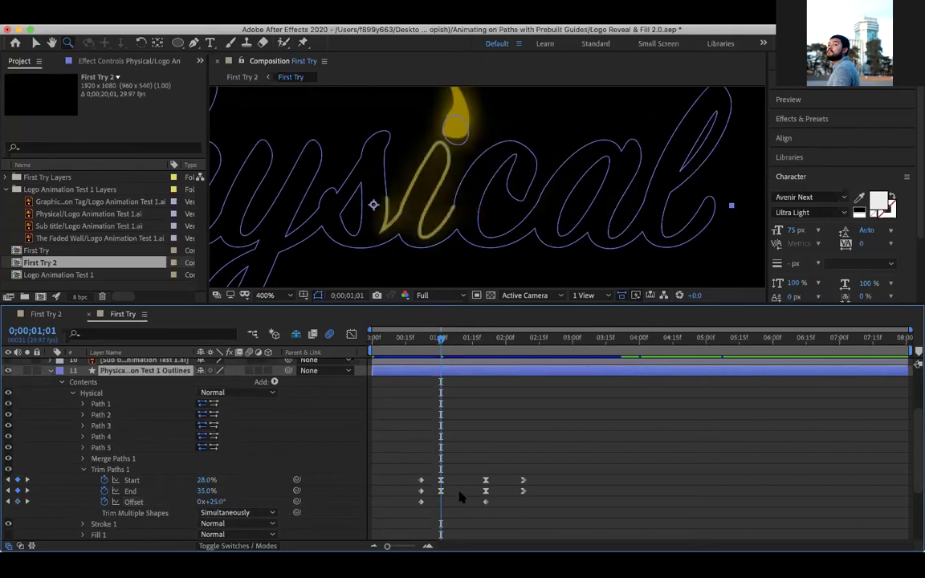
Step: Scrub through the outline reveal at 0;00;01;17 and 0;00;02;01, and return the playhead to 0;00;00;22
{"action": "mouse_move", "coordinate": [441, 339]}
{"action": "left_mouse_down"}
{"action": "mouse_move", "coordinate": [381, 338]}
{"action": "mouse_move", "coordinate": [513, 341]}
{"action": "mouse_move", "coordinate": [477, 347]}
{"action": "left_mouse_up"}
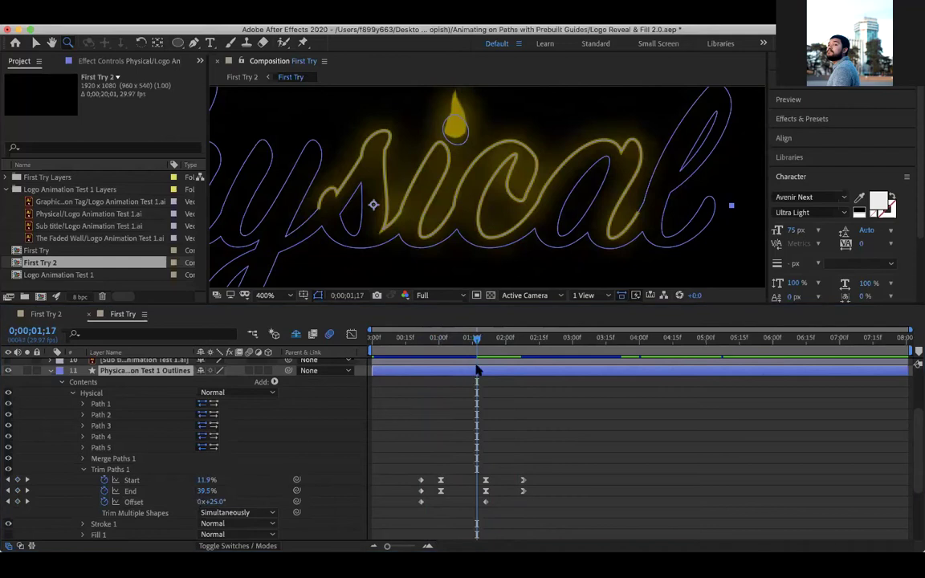
{"action": "left_click_drag", "start_coordinate": [478, 338], "coordinate": [507, 347]}
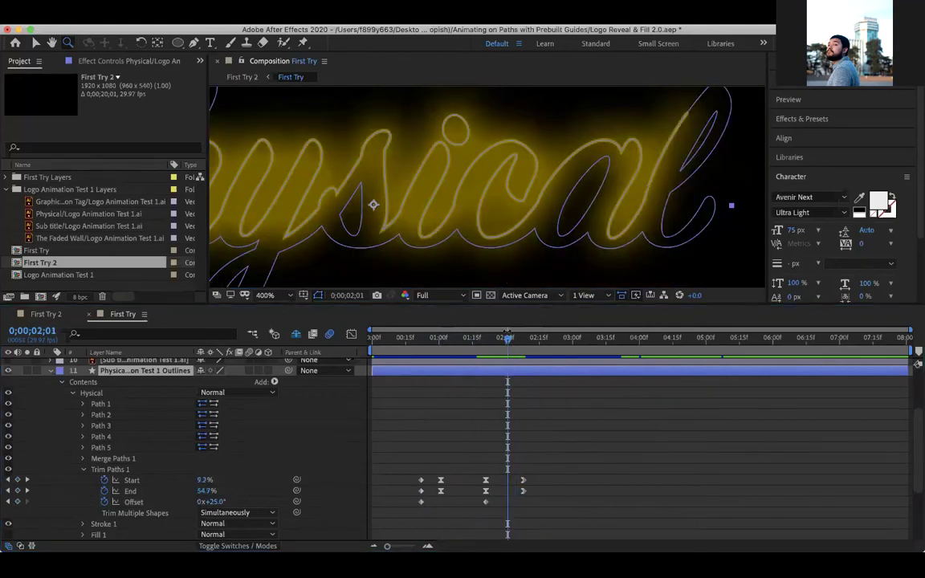
{"action": "left_click_drag", "start_coordinate": [509, 339], "coordinate": [421, 342]}
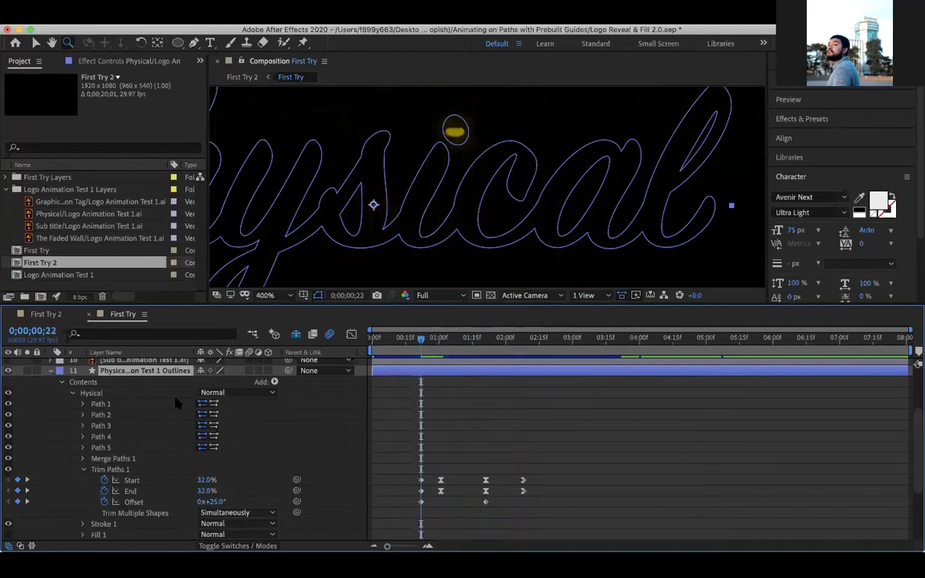
Step: Look up the available new layer types without creating one, and scrub the reveal around 0;00;00;22
{"action": "left_click", "coordinate": [230, 21]}
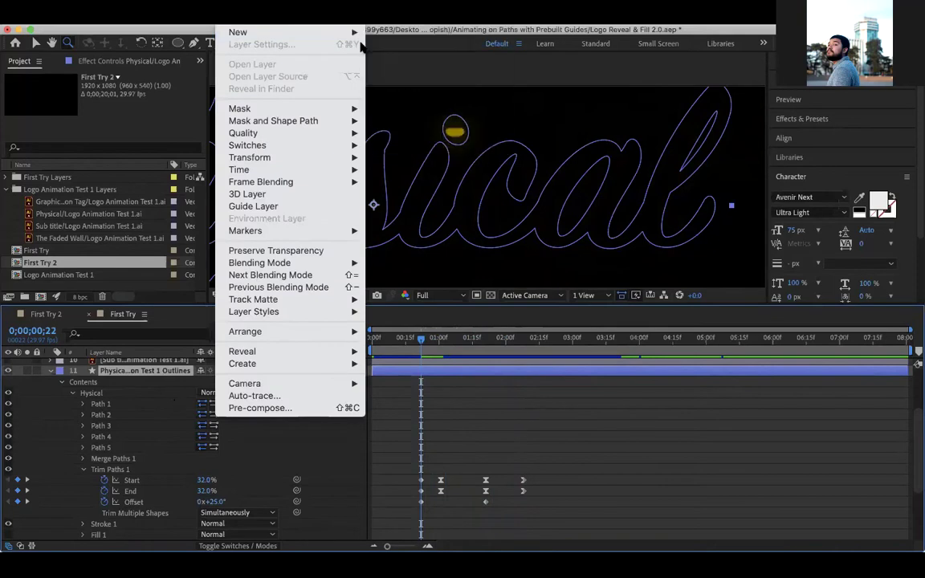
{"action": "mouse_move", "coordinate": [310, 30]}
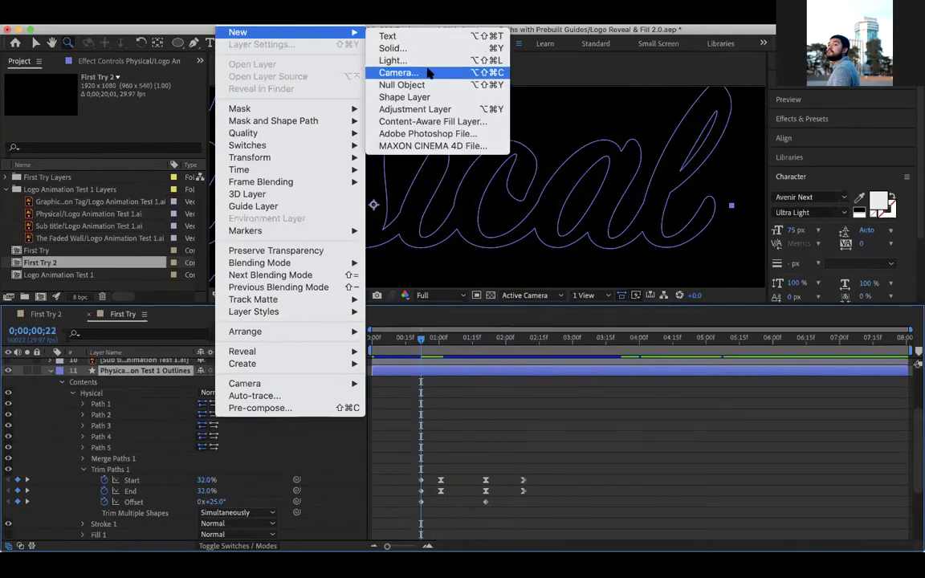
{"action": "left_click", "coordinate": [232, 24]}
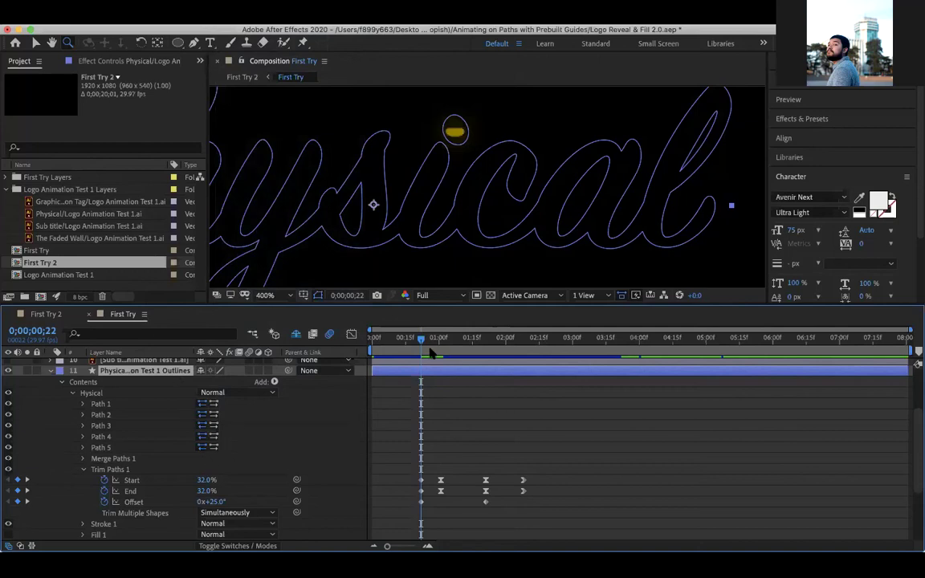
{"action": "mouse_move", "coordinate": [422, 344]}
{"action": "left_mouse_down"}
{"action": "mouse_move", "coordinate": [473, 359]}
{"action": "mouse_move", "coordinate": [414, 365]}
{"action": "mouse_move", "coordinate": [492, 368]}
{"action": "mouse_move", "coordinate": [415, 373]}
{"action": "left_mouse_up"}
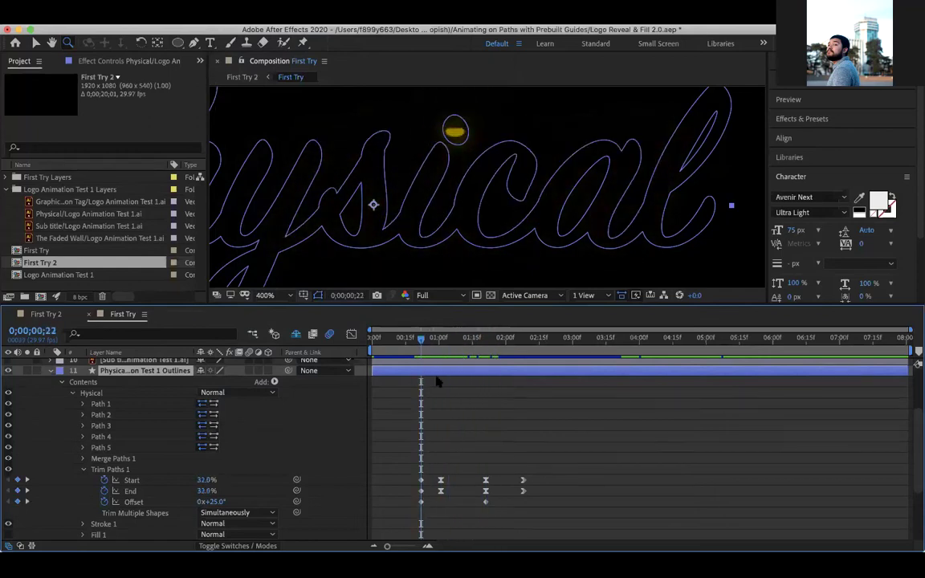
Step: Collapse Trim Paths 1 and expand the Stroke 1 settings in the Hysical group
{"action": "left_click", "coordinate": [82, 470]}
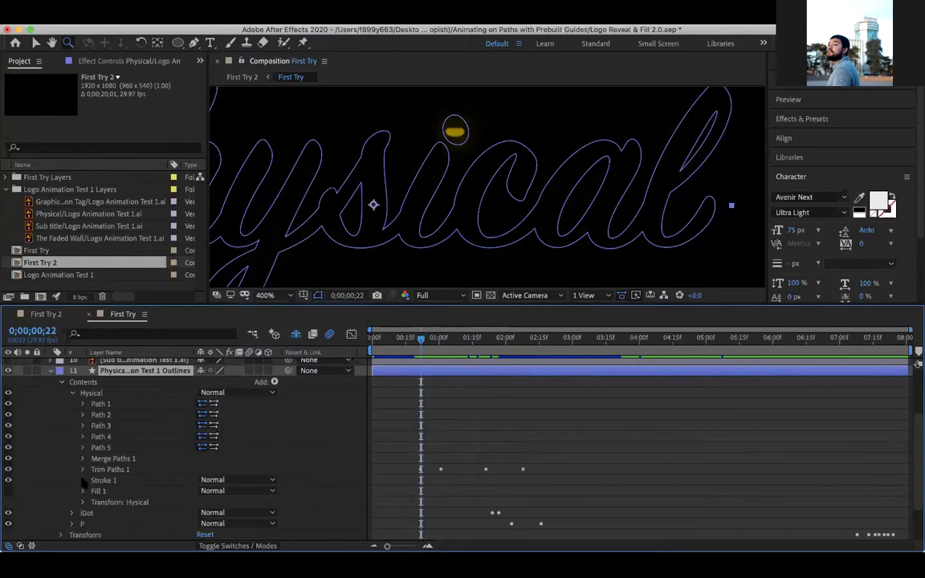
{"action": "left_click", "coordinate": [82, 480]}
{"action": "scroll", "coordinate": [121, 450], "scroll_direction": "down", "scroll_amount": 2}
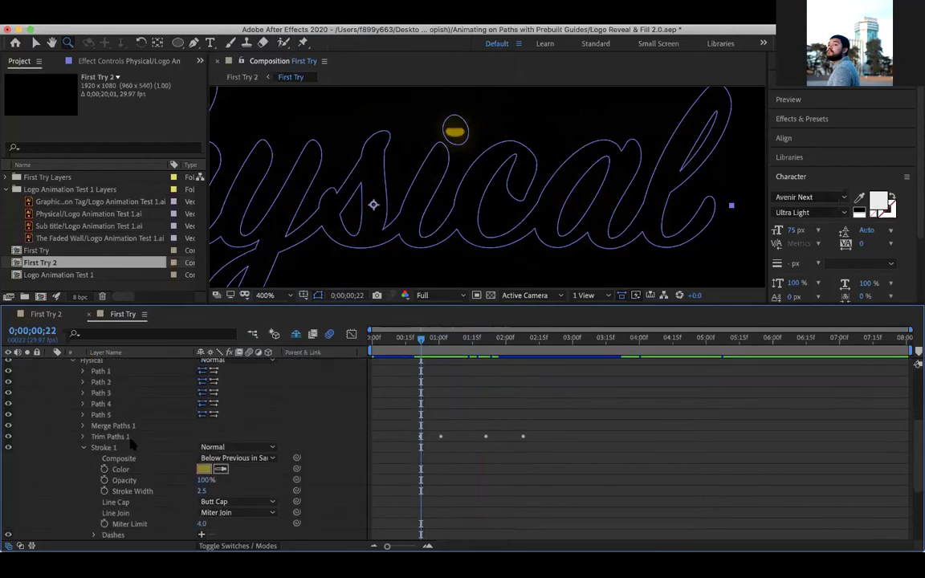
{"action": "scroll", "coordinate": [120, 426], "scroll_direction": "up", "scroll_amount": 1}
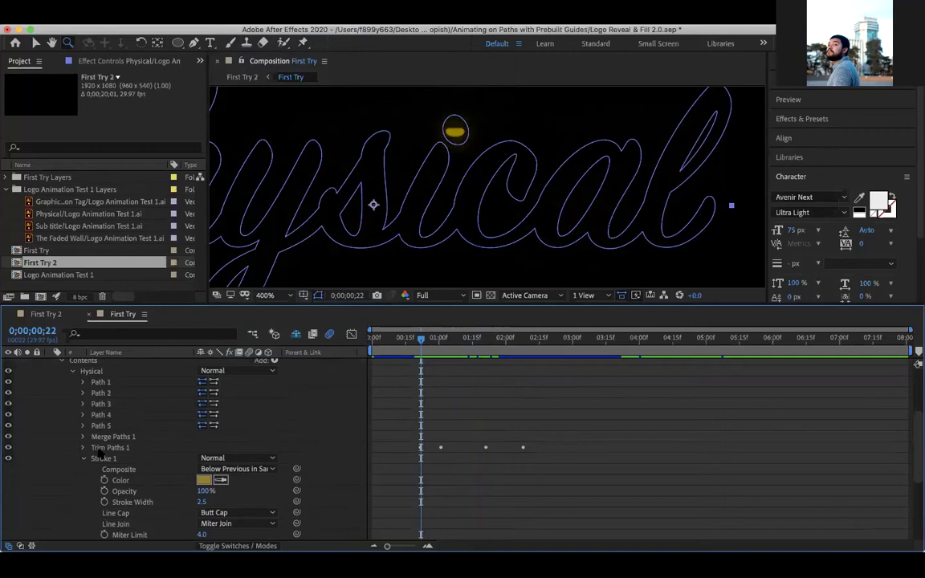
{"action": "scroll", "coordinate": [96, 411], "scroll_direction": "up", "scroll_amount": 2}
Step: Look up the shape items that can be added to the Hysical group without adding one
{"action": "left_click", "coordinate": [92, 394]}
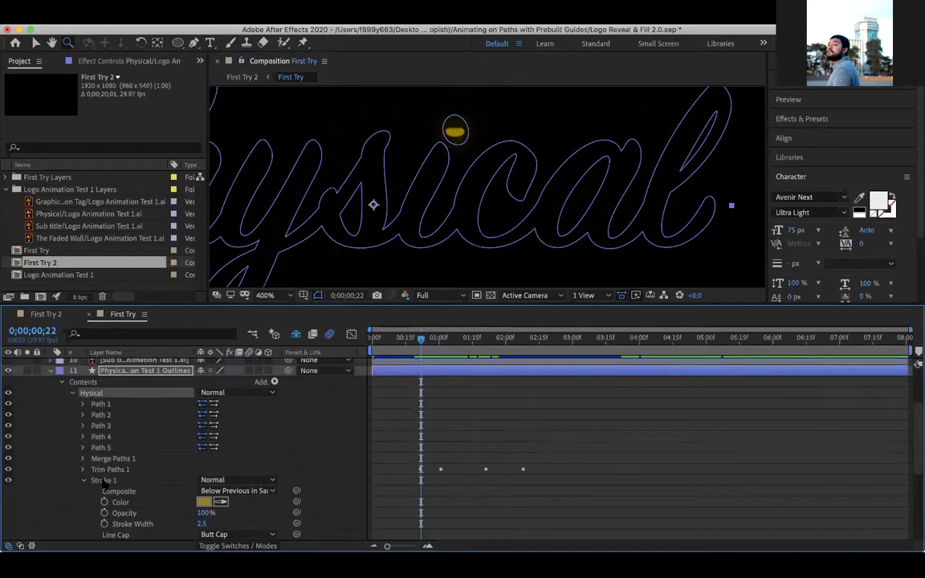
{"action": "left_click", "coordinate": [274, 382]}
{"action": "left_click", "coordinate": [113, 398]}
{"action": "left_click", "coordinate": [274, 382]}
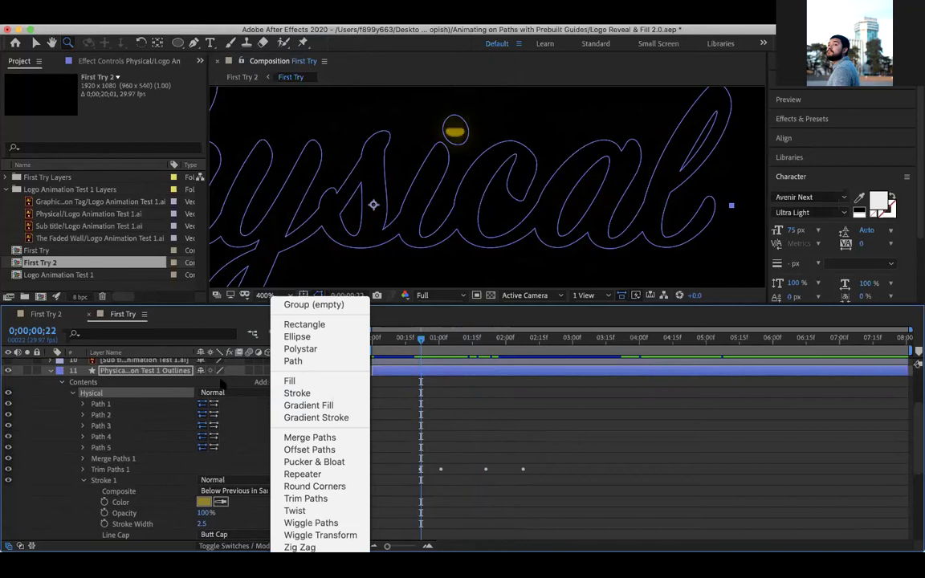
{"action": "left_click", "coordinate": [145, 398]}
Step: Try a Stroke Width of 19.5 on Stroke 1 and view it at 0;00;00;28
{"action": "scroll", "coordinate": [124, 470], "scroll_direction": "down", "scroll_amount": 5}
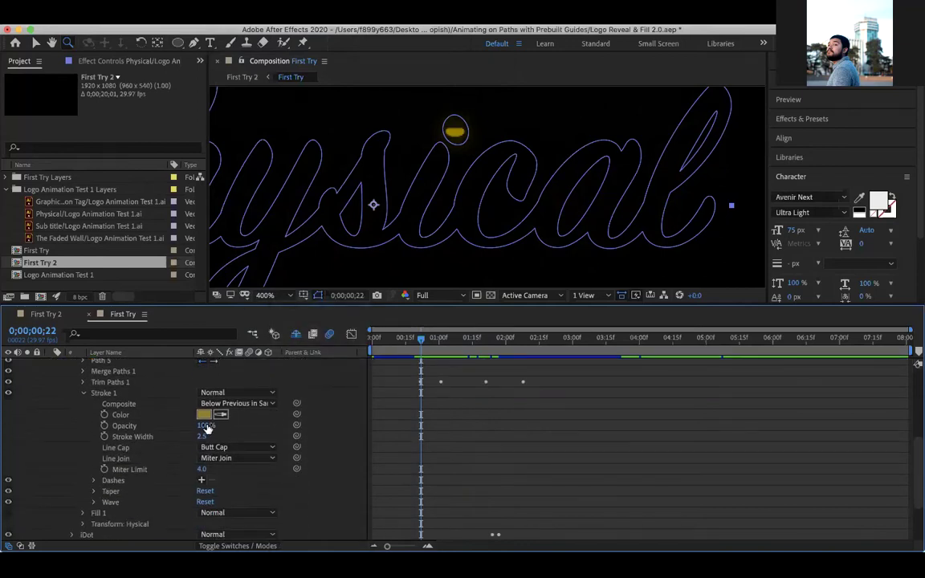
{"action": "left_click", "coordinate": [220, 414]}
{"action": "left_click", "coordinate": [228, 412]}
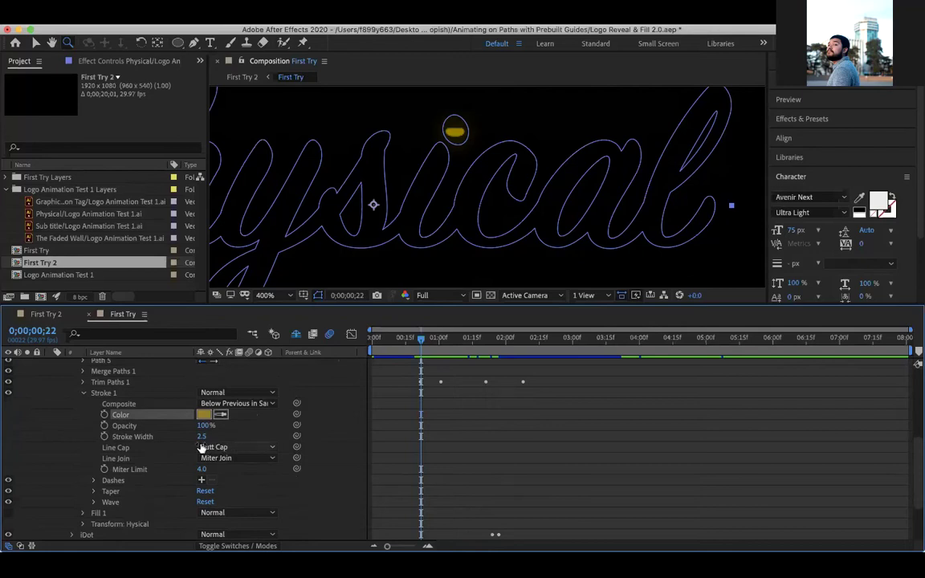
{"action": "left_click", "coordinate": [200, 440]}
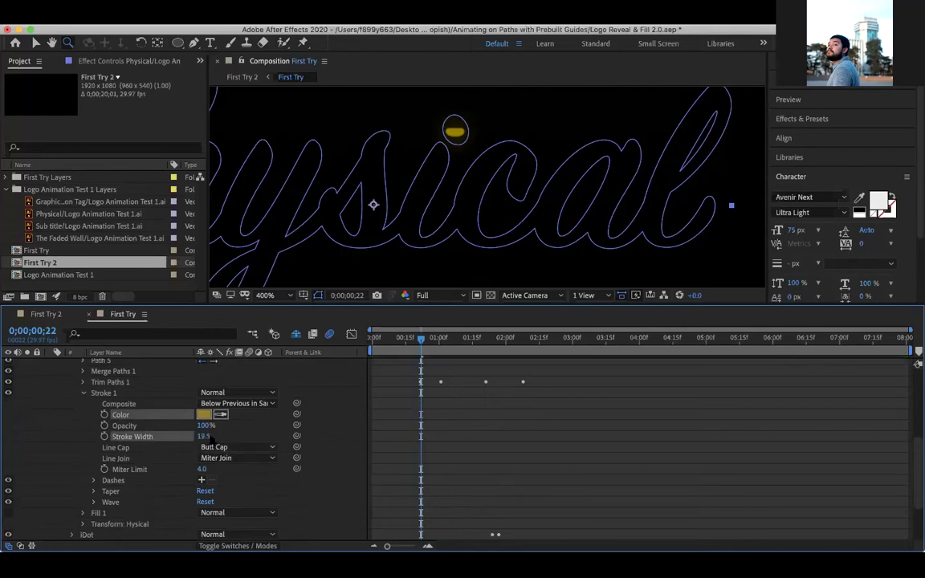
{"action": "mouse_move", "coordinate": [421, 338]}
{"action": "left_mouse_down"}
{"action": "mouse_move", "coordinate": [443, 341]}
{"action": "mouse_move", "coordinate": [435, 340]}
{"action": "left_mouse_up"}
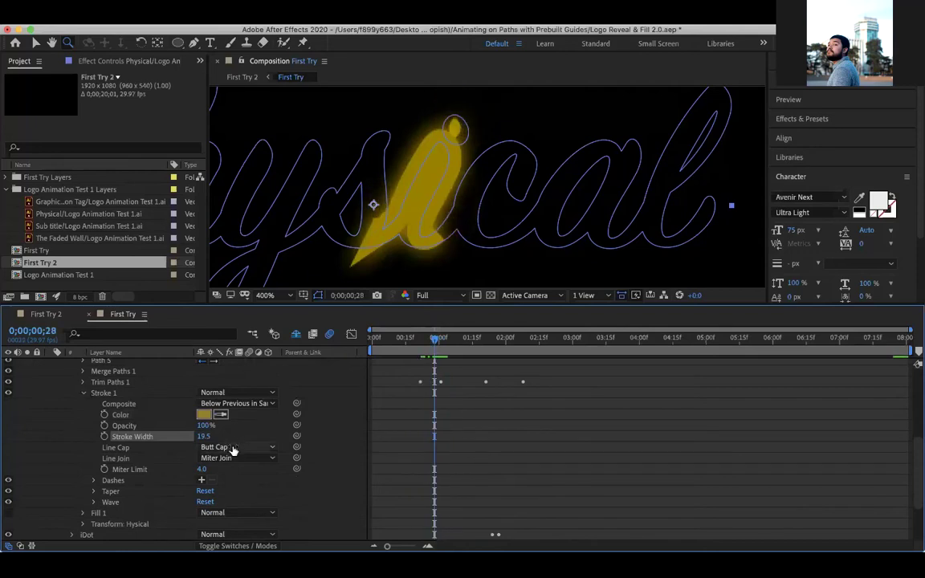
Step: Try Round Cap as the Line Cap and Round Join as the Line Join of Stroke 1
{"action": "left_click", "coordinate": [233, 449]}
{"action": "left_click", "coordinate": [235, 471]}
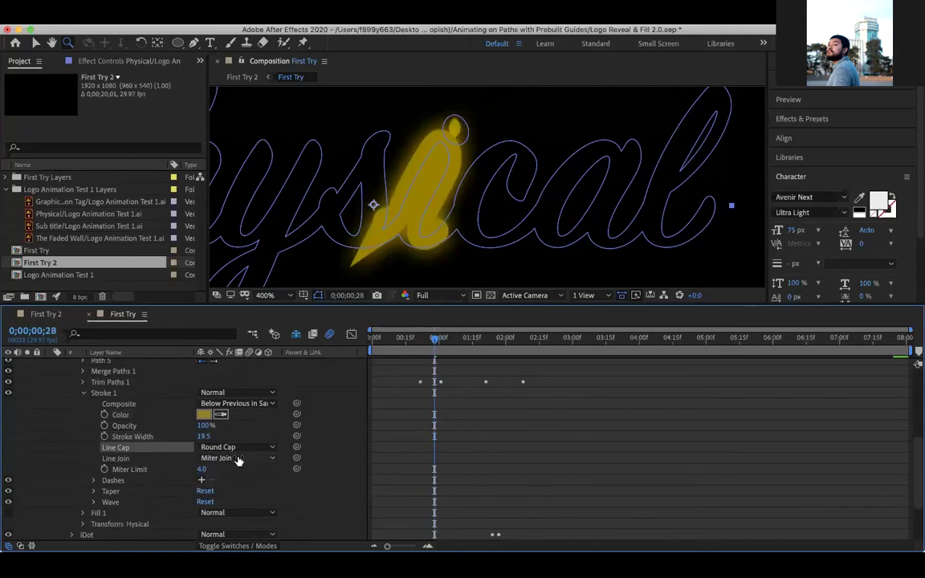
{"action": "left_click", "coordinate": [238, 459]}
{"action": "left_click", "coordinate": [240, 482]}
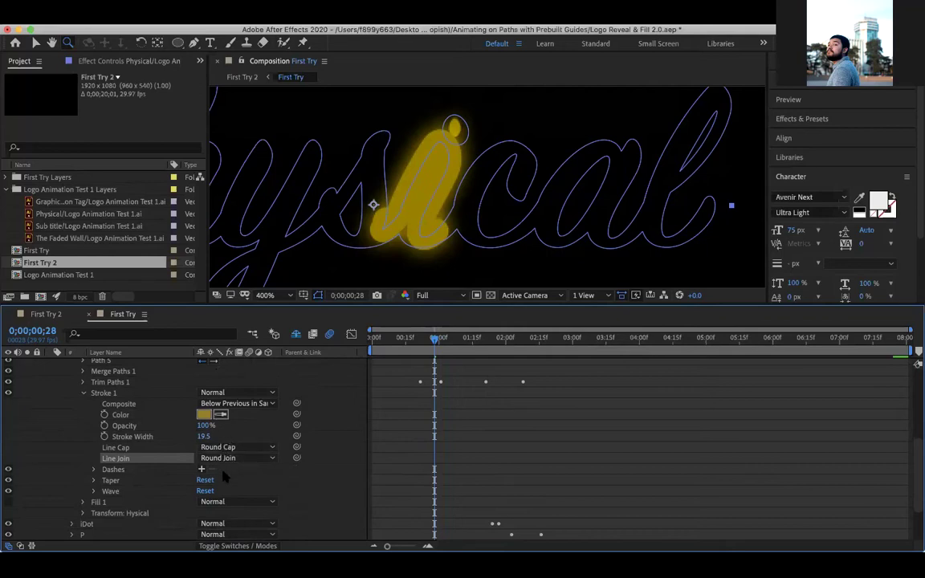
Step: Undo the trial stroke width, line cap and line join changes, and keep the playhead at 0;00;00;22
{"action": "key", "text": "super+z"}
{"action": "key", "text": "super+z"}
{"action": "key", "text": "super+z"}
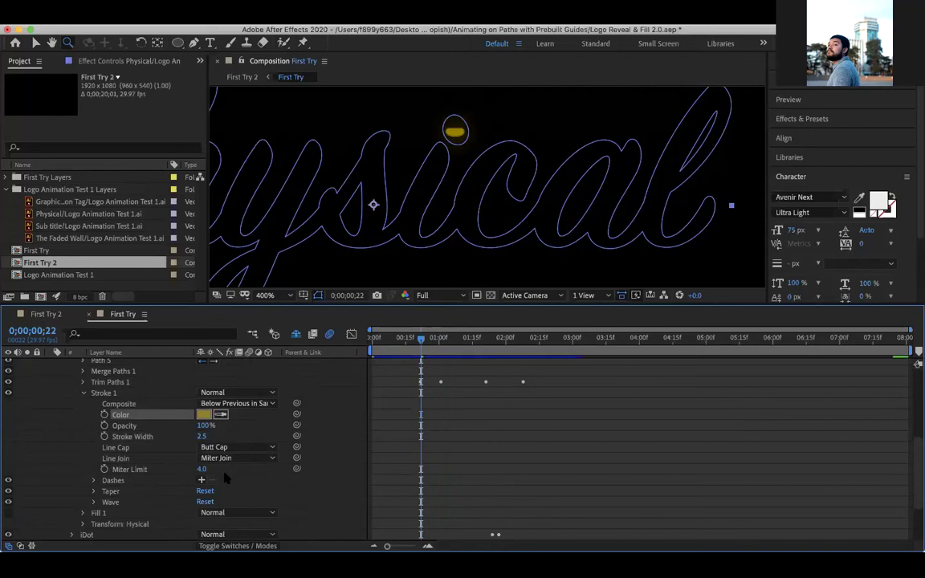
{"action": "mouse_move", "coordinate": [420, 339]}
{"action": "left_mouse_down"}
{"action": "mouse_move", "coordinate": [525, 351]}
{"action": "mouse_move", "coordinate": [421, 349]}
{"action": "left_mouse_up"}
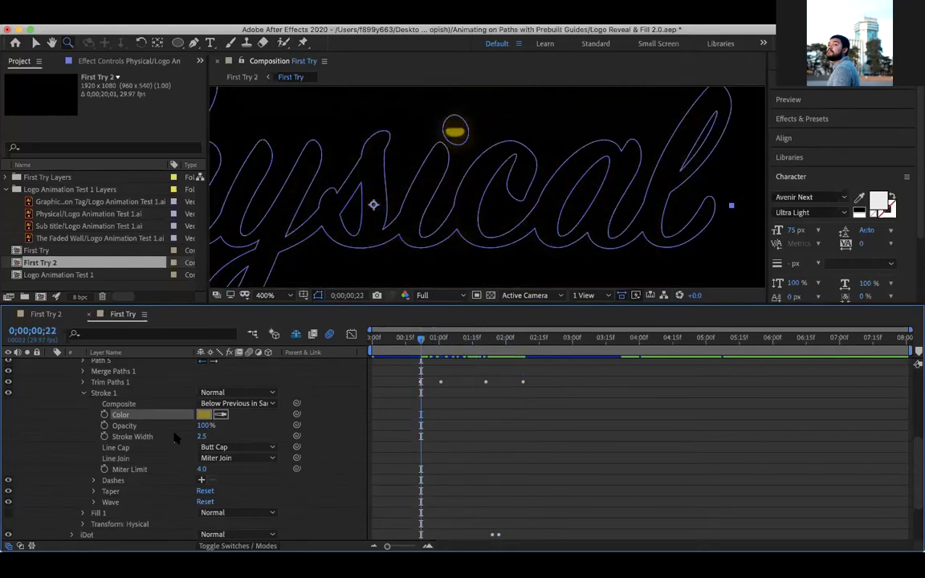
Step: Collapse Stroke 1 and examine the Outer Glow settings in the Physical outlines layer's Layer Styles
{"action": "scroll", "coordinate": [87, 427], "scroll_direction": "up", "scroll_amount": 2}
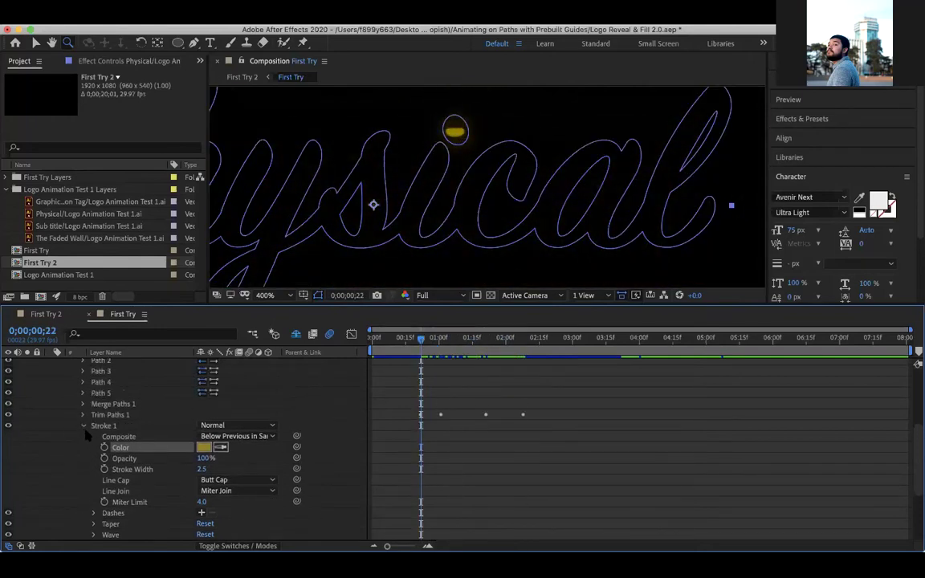
{"action": "scroll", "coordinate": [84, 428], "scroll_direction": "up", "scroll_amount": 6}
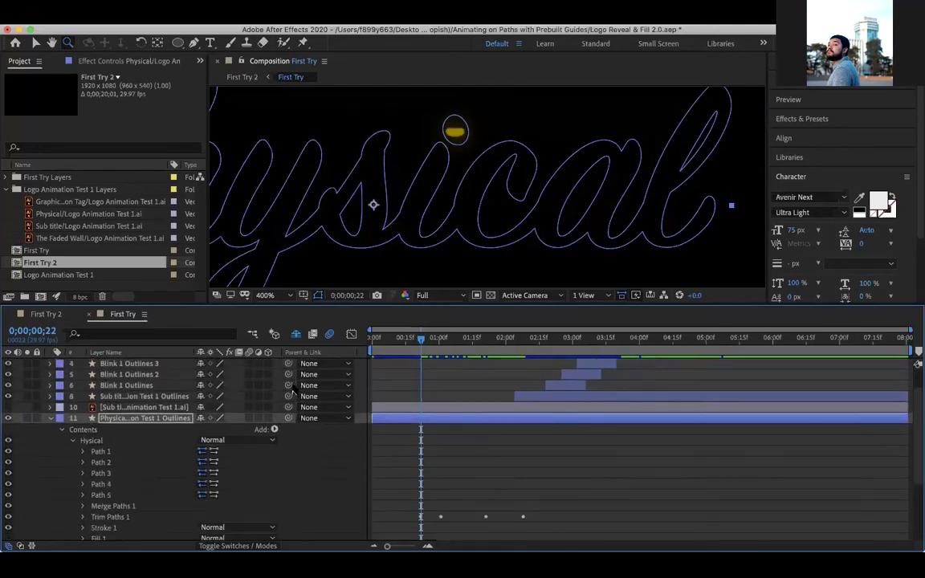
{"action": "scroll", "coordinate": [126, 461], "scroll_direction": "down", "scroll_amount": 3}
{"action": "scroll", "coordinate": [135, 374], "scroll_direction": "down", "scroll_amount": 3}
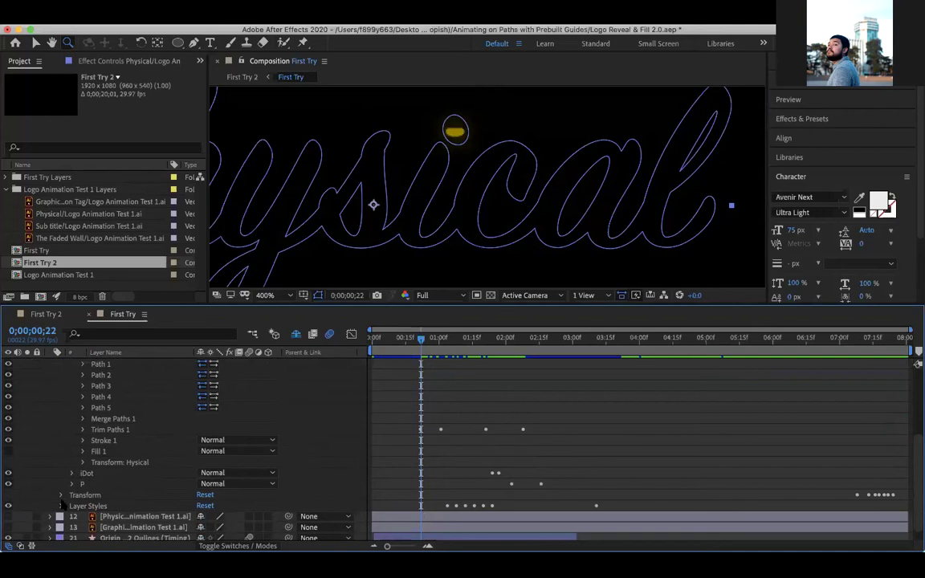
{"action": "left_click", "coordinate": [61, 506]}
{"action": "scroll", "coordinate": [113, 494], "scroll_direction": "down", "scroll_amount": 3}
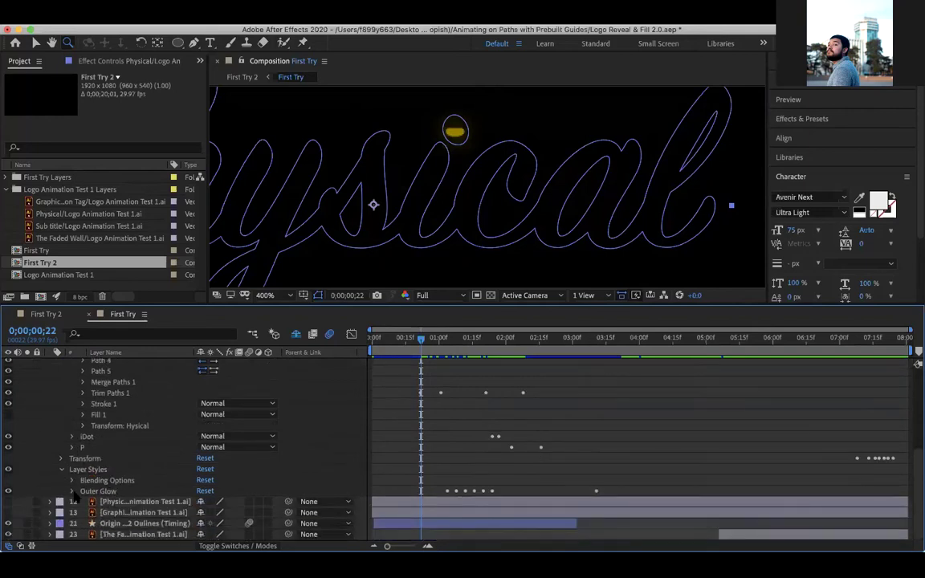
{"action": "left_click", "coordinate": [71, 490]}
{"action": "scroll", "coordinate": [121, 434], "scroll_direction": "down", "scroll_amount": 2}
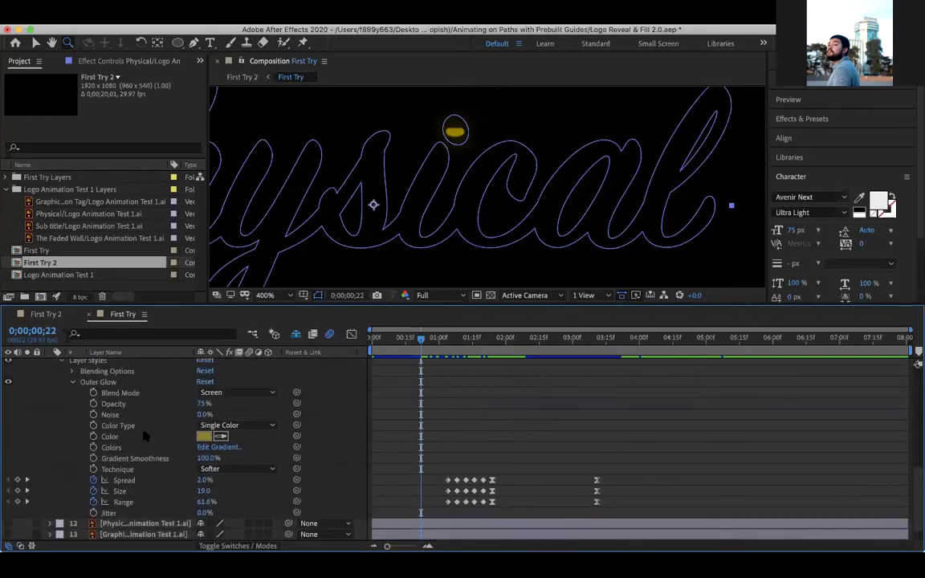
{"action": "scroll", "coordinate": [143, 432], "scroll_direction": "up", "scroll_amount": 3}
{"action": "left_click", "coordinate": [105, 424]}
{"action": "left_click", "coordinate": [126, 415]}
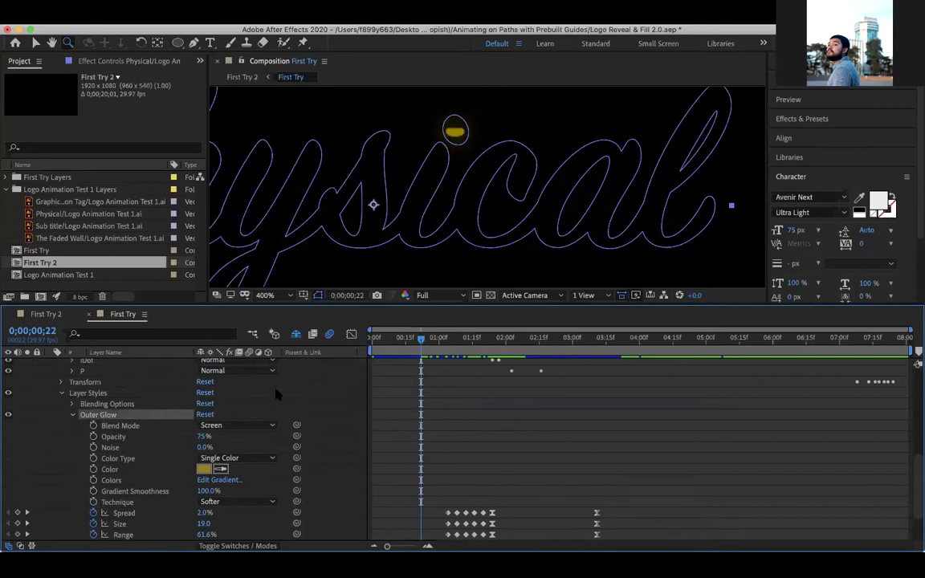
Step: Scrub the glowing outline reveal to 0;00;01;00 and collapse the Outer Glow settings
{"action": "left_click_drag", "start_coordinate": [427, 343], "coordinate": [456, 348]}
{"action": "left_click", "coordinate": [439, 338]}
{"action": "scroll", "coordinate": [75, 474], "scroll_direction": "up", "scroll_amount": 3}
{"action": "left_click", "coordinate": [72, 480]}
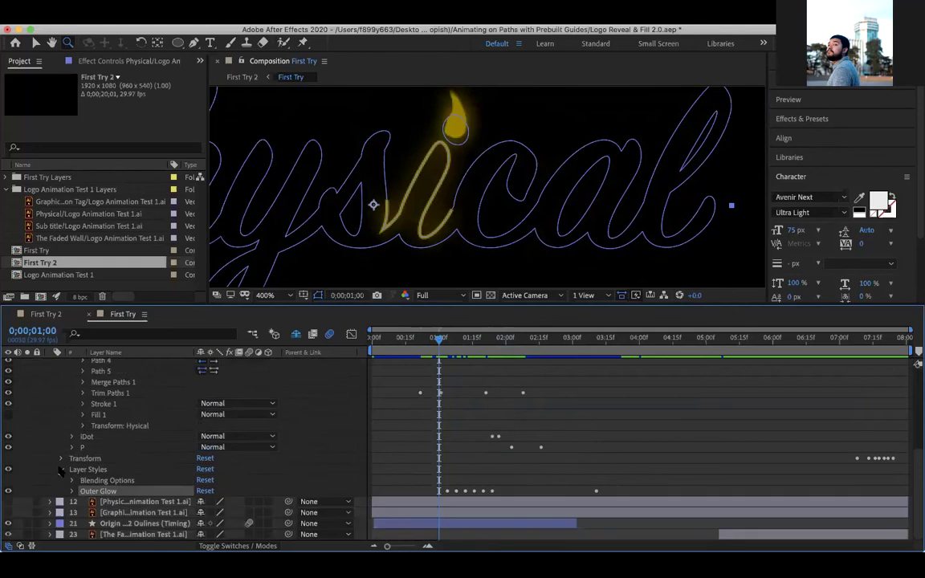
Step: Collapse the Hysical group, select the Hysical, iDot and P groups in turn, and show Hysical's path points across the whole word
{"action": "scroll", "coordinate": [62, 474], "scroll_direction": "up", "scroll_amount": 4}
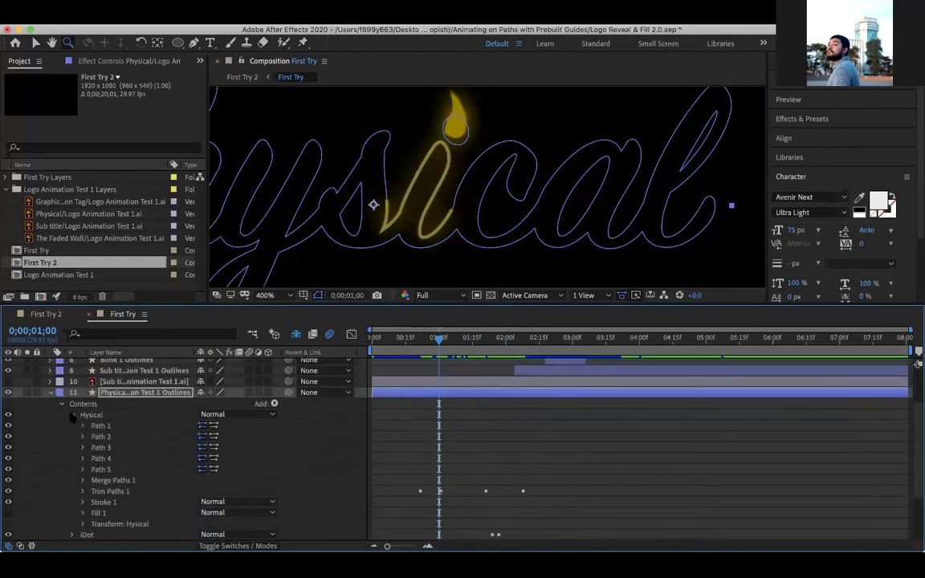
{"action": "left_click", "coordinate": [72, 415]}
{"action": "left_click", "coordinate": [91, 449]}
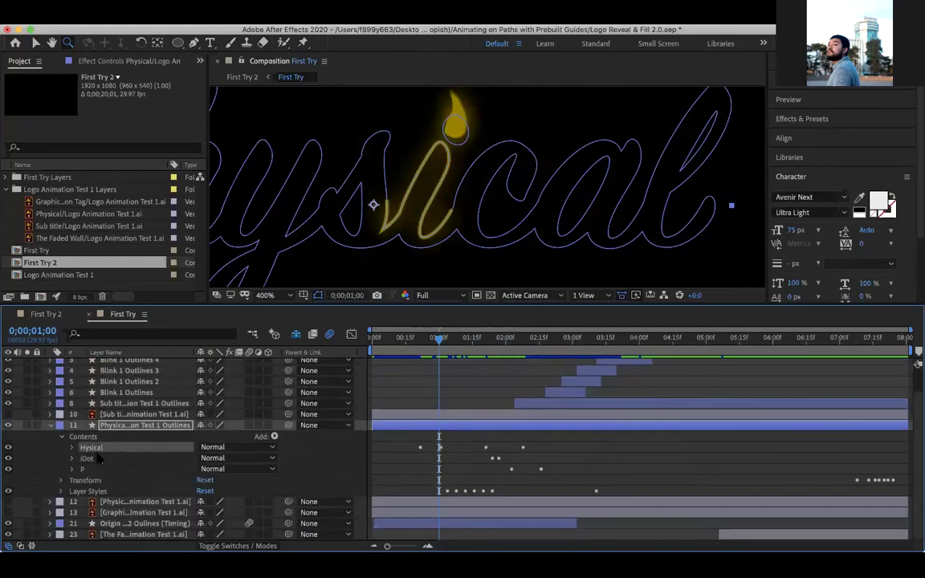
{"action": "left_click", "coordinate": [100, 459]}
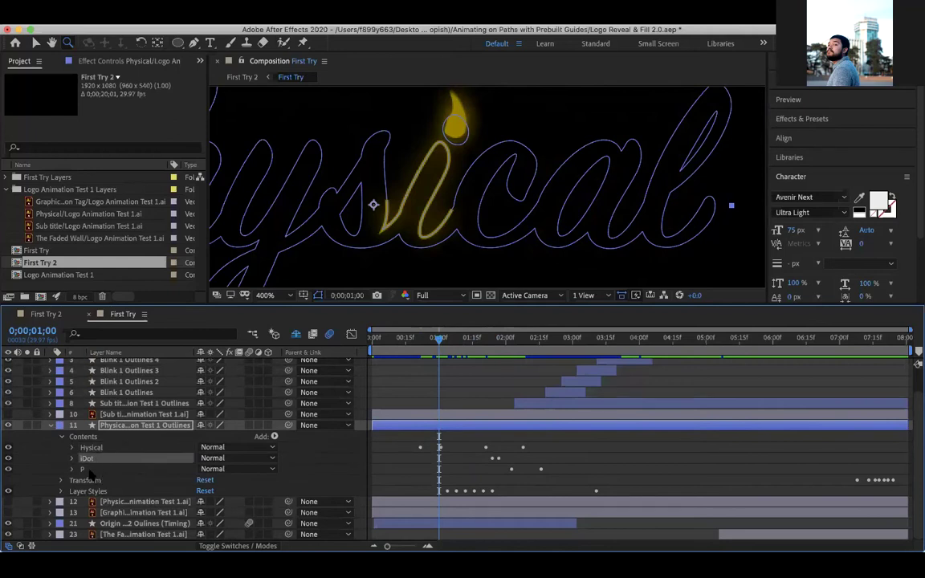
{"action": "left_click", "coordinate": [92, 470]}
{"action": "left_click", "coordinate": [103, 449]}
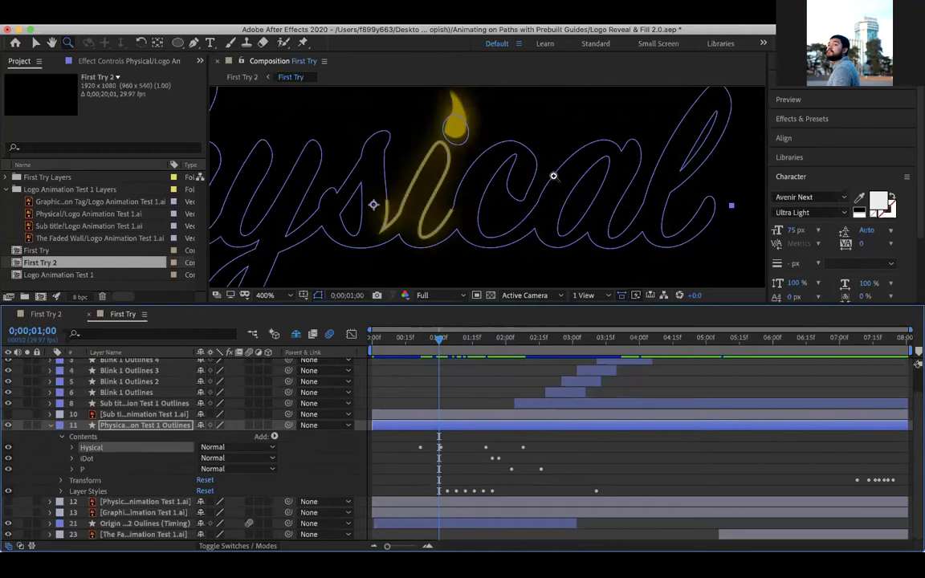
{"action": "scroll", "coordinate": [432, 164], "scroll_direction": "down", "scroll_amount": 1}
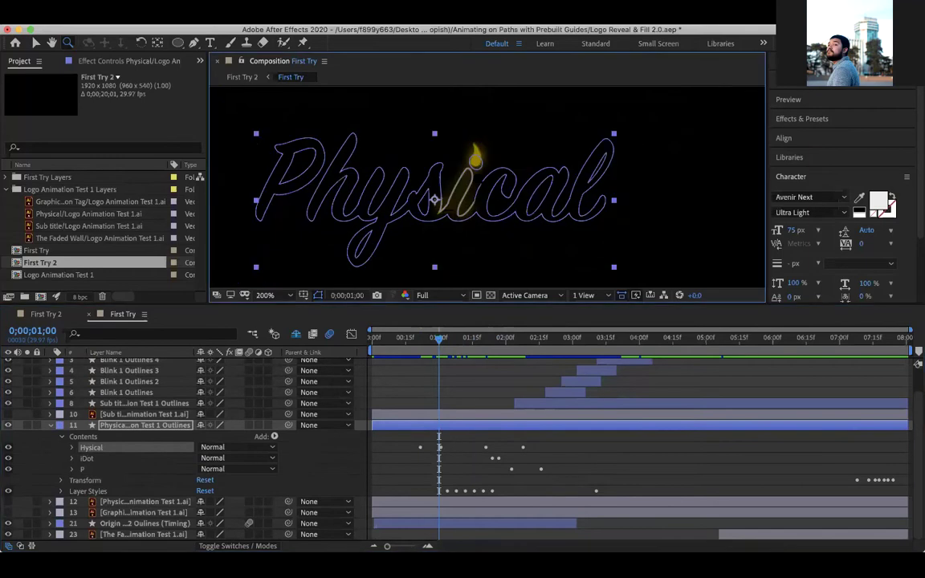
{"action": "key", "text": "v"}
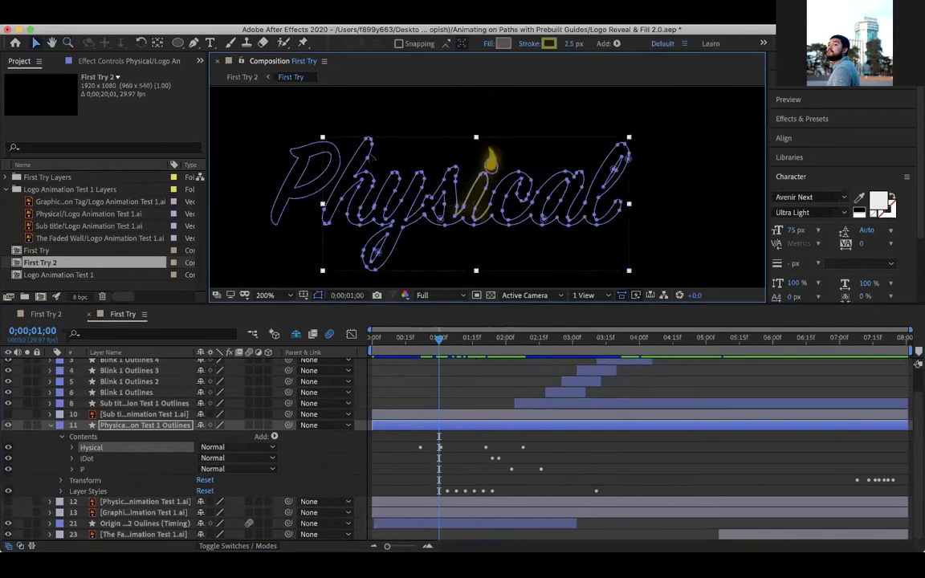
Step: Collapse the Physical outlines layer, select the subtitle outlines layer, and scrub its masked reveal from 0;00;02;03 to 0;00;02;05
{"action": "left_click", "coordinate": [61, 437]}
{"action": "left_click", "coordinate": [50, 451]}
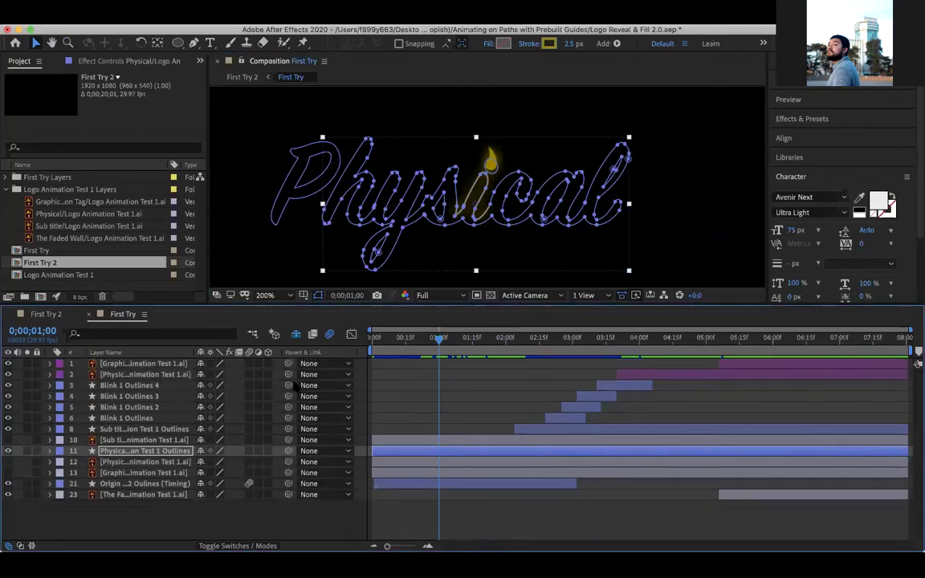
{"action": "left_click", "coordinate": [137, 429]}
{"action": "left_click_drag", "start_coordinate": [404, 337], "coordinate": [511, 349]}
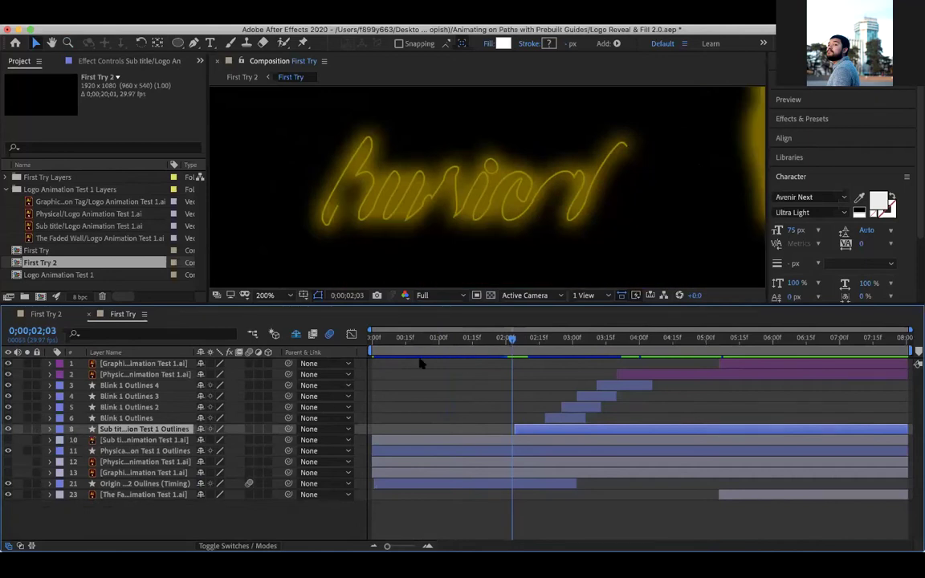
{"action": "mouse_move", "coordinate": [515, 346]}
{"action": "left_mouse_down"}
{"action": "mouse_move", "coordinate": [526, 341]}
{"action": "mouse_move", "coordinate": [518, 346]}
{"action": "left_mouse_up"}
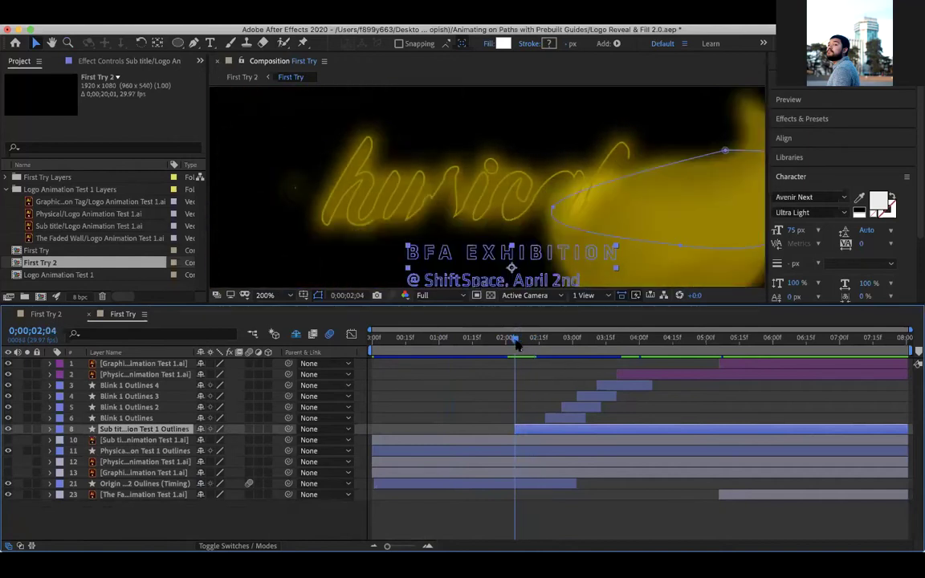
{"action": "key", "text": "space"}
{"action": "left_click_drag", "start_coordinate": [606, 223], "coordinate": [514, 172]}
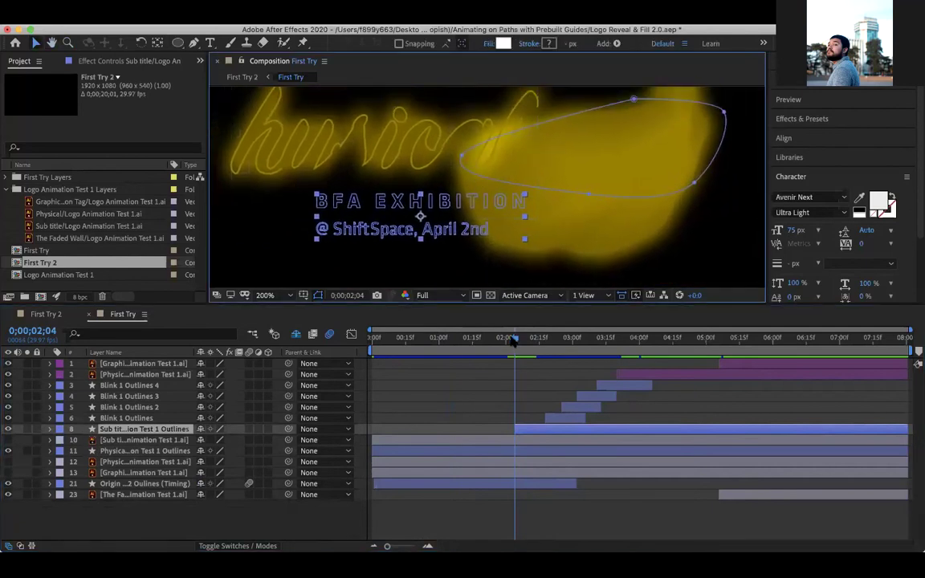
{"action": "left_click_drag", "start_coordinate": [514, 341], "coordinate": [517, 340]}
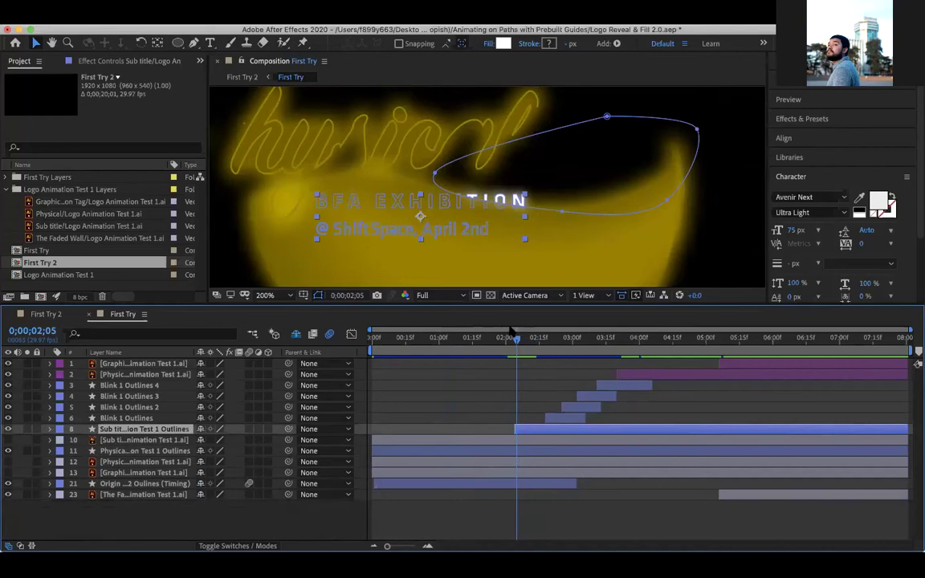
Step: Expand the subtitle outlines layer and show the Create Shapes from Vector Layer command for the Sub title/Logo Animation Test 1.ai layer
{"action": "left_click", "coordinate": [49, 429]}
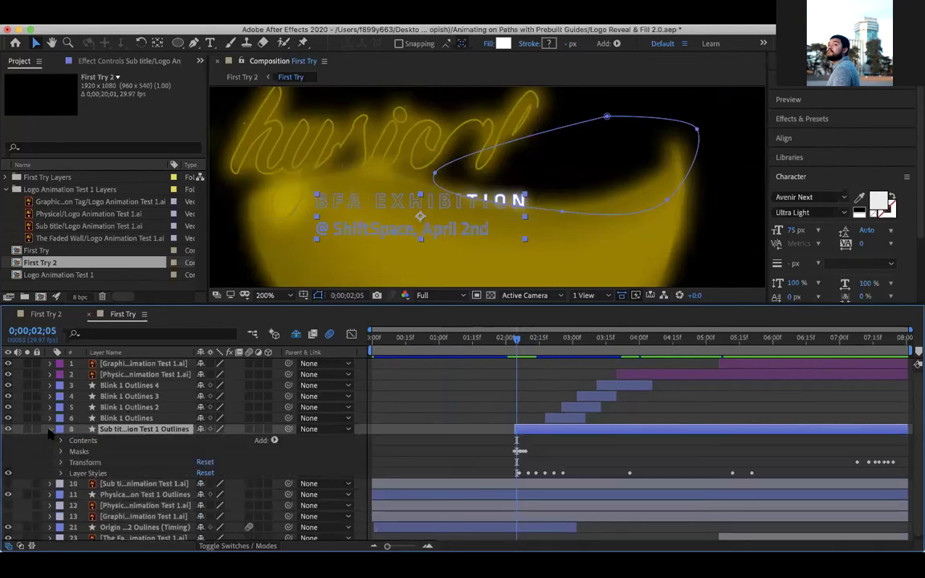
{"action": "left_click", "coordinate": [136, 484]}
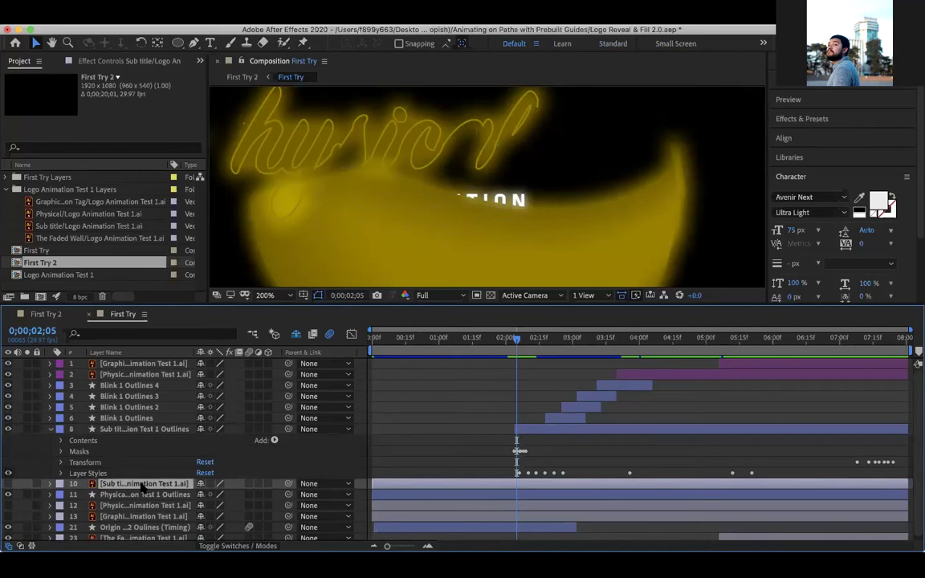
{"action": "right_click", "coordinate": [141, 486]}
{"action": "mouse_move", "coordinate": [241, 458]}
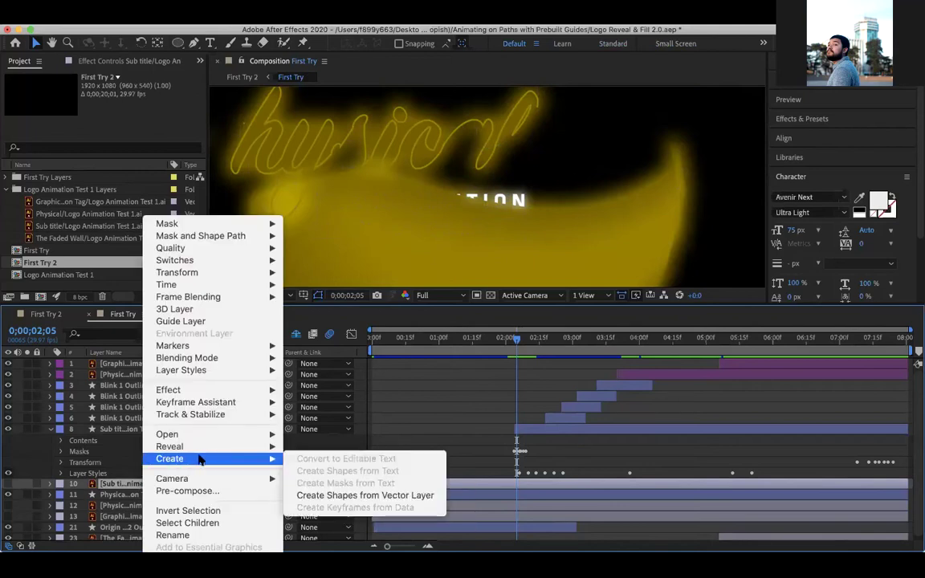
{"action": "left_click", "coordinate": [376, 498]}
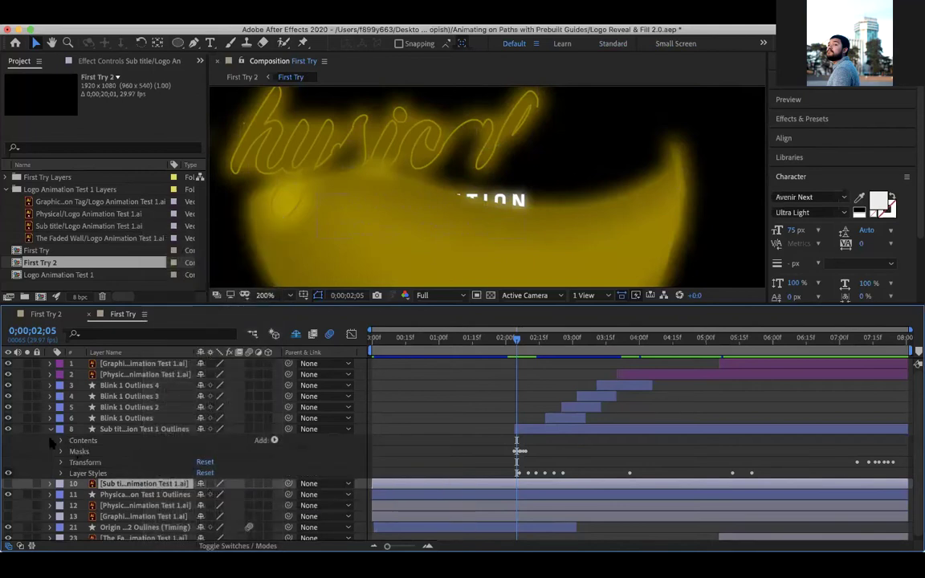
Step: Select the subtitle outlines layer, expand its Contents to browse the letter groups, and select Group 1
{"action": "left_click", "coordinate": [100, 430]}
{"action": "left_click", "coordinate": [61, 441]}
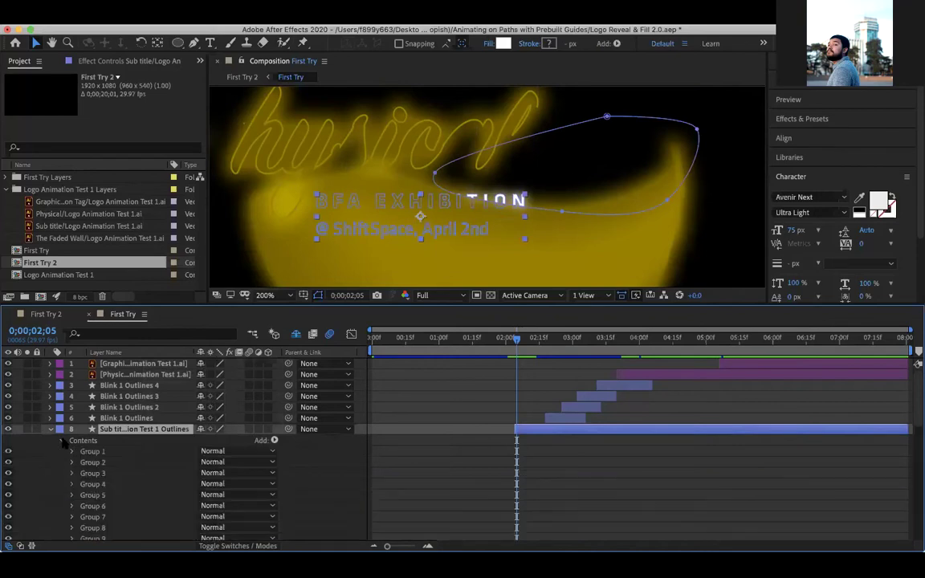
{"action": "scroll", "coordinate": [108, 386], "scroll_direction": "down", "scroll_amount": 10}
{"action": "scroll", "coordinate": [134, 441], "scroll_direction": "down", "scroll_amount": 3}
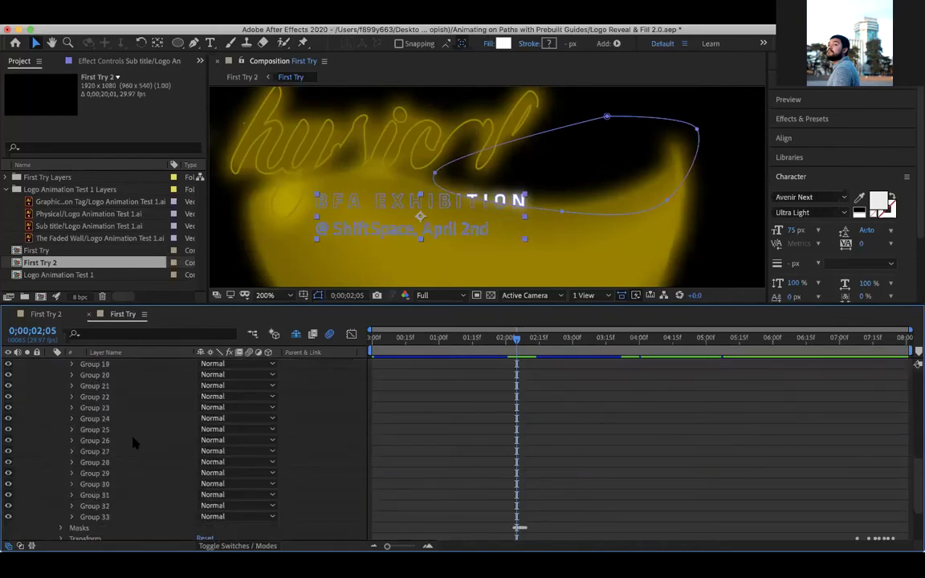
{"action": "scroll", "coordinate": [136, 443], "scroll_direction": "up", "scroll_amount": 7}
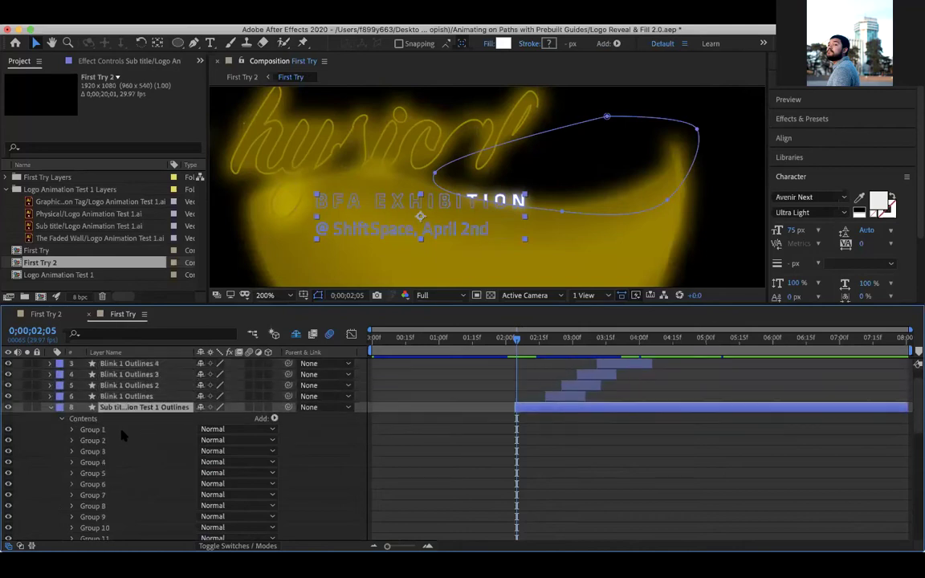
{"action": "left_click", "coordinate": [124, 431]}
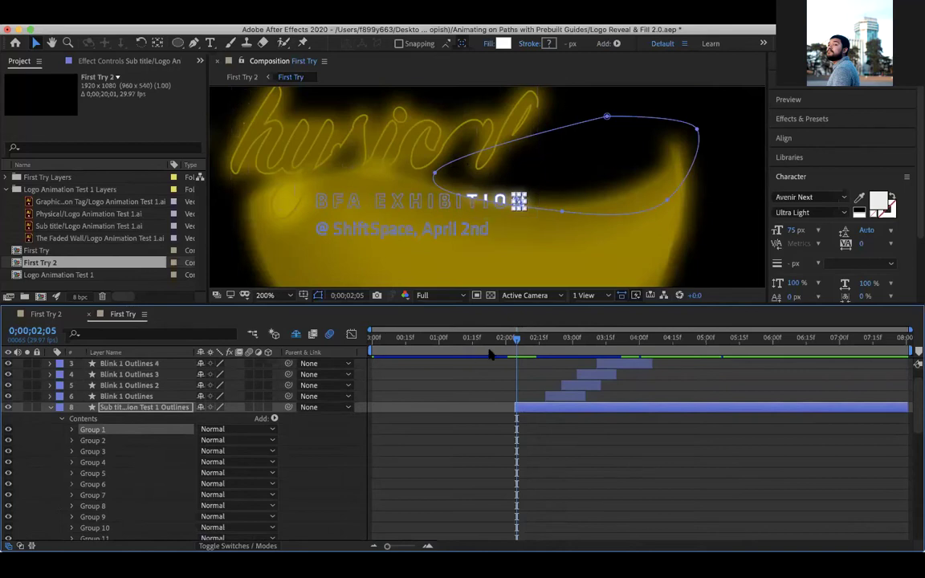
Step: Scrub to 0;00;02;14, extend the subtitle selection from Group 1 through Group 33, and show only the layer's Position property
{"action": "left_click_drag", "start_coordinate": [521, 344], "coordinate": [536, 346]}
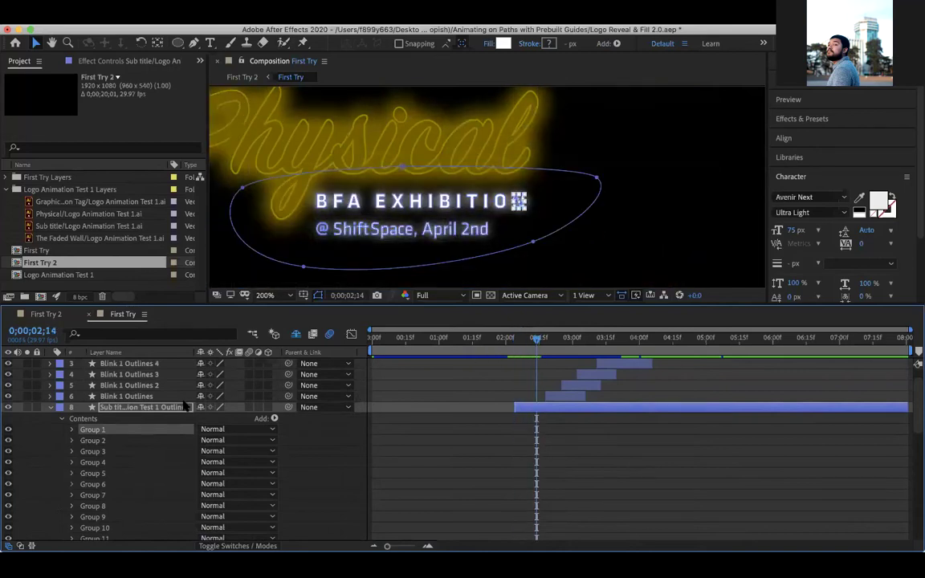
{"action": "scroll", "coordinate": [156, 454], "scroll_direction": "down", "scroll_amount": 10}
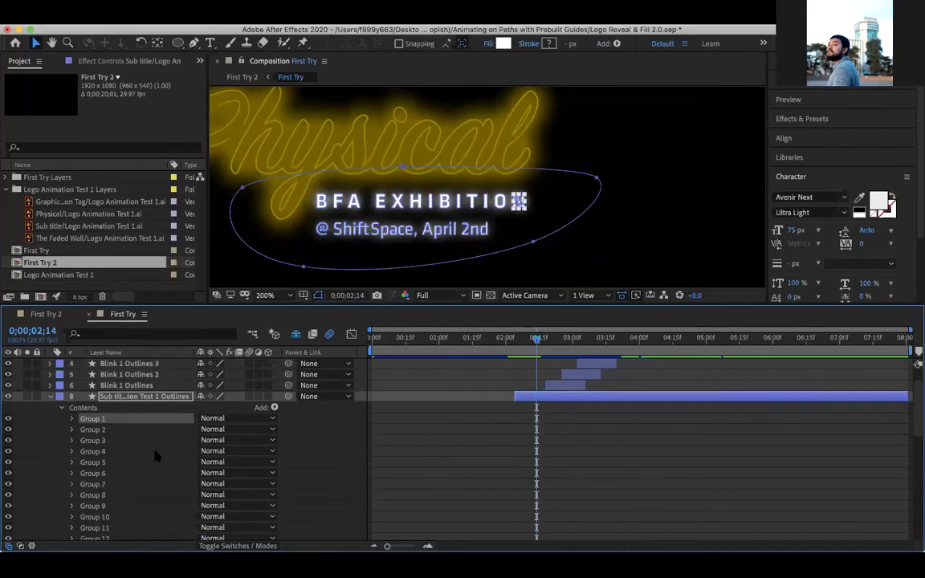
{"action": "scroll", "coordinate": [132, 510], "scroll_direction": "down", "scroll_amount": 2}
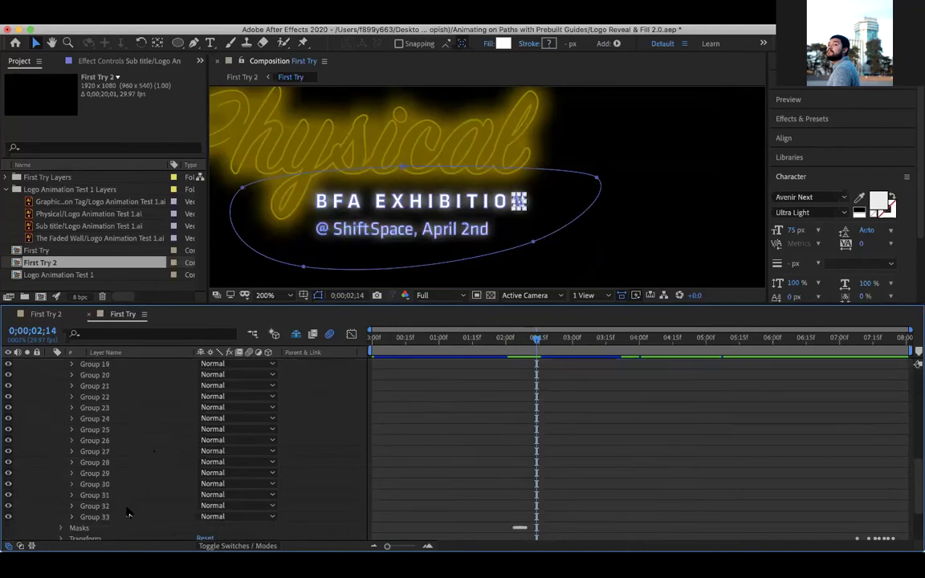
{"action": "left_click", "coordinate": [125, 517], "text": "shift"}
{"action": "key", "text": "p"}
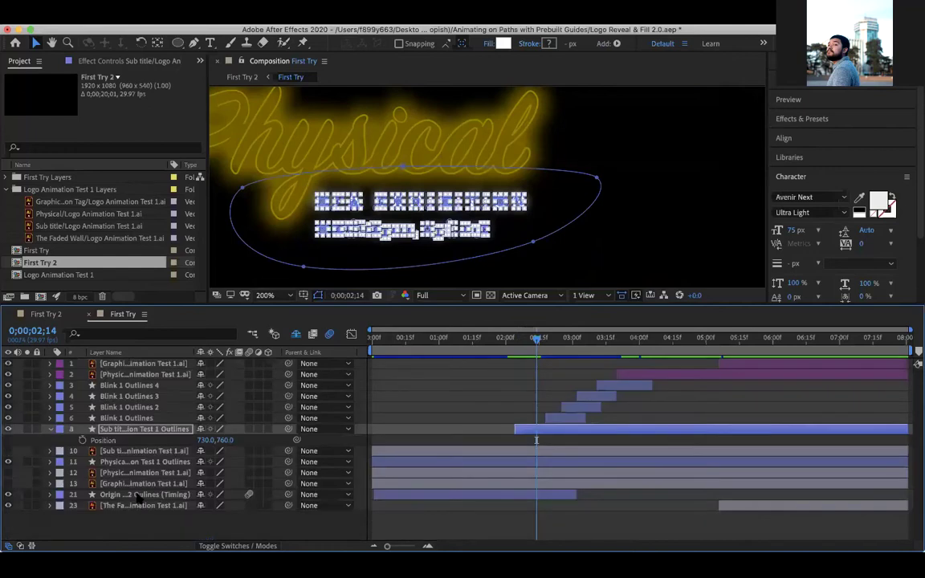
Step: Expand the subtitle layer's Contents again, show the Path property inside Group 1's Path 1, and look through the other groups' paths
{"action": "left_click", "coordinate": [50, 429]}
{"action": "left_click", "coordinate": [61, 441]}
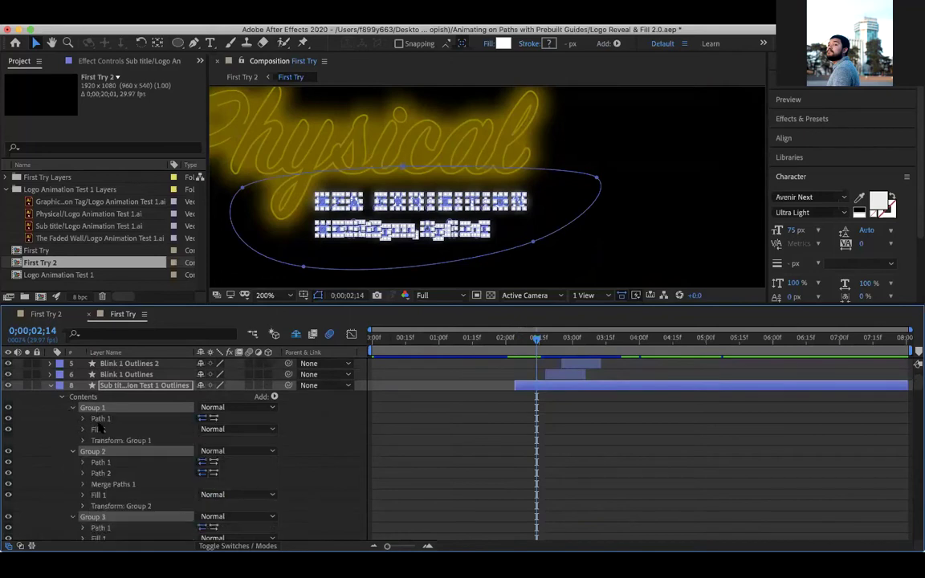
{"action": "left_click", "coordinate": [84, 420]}
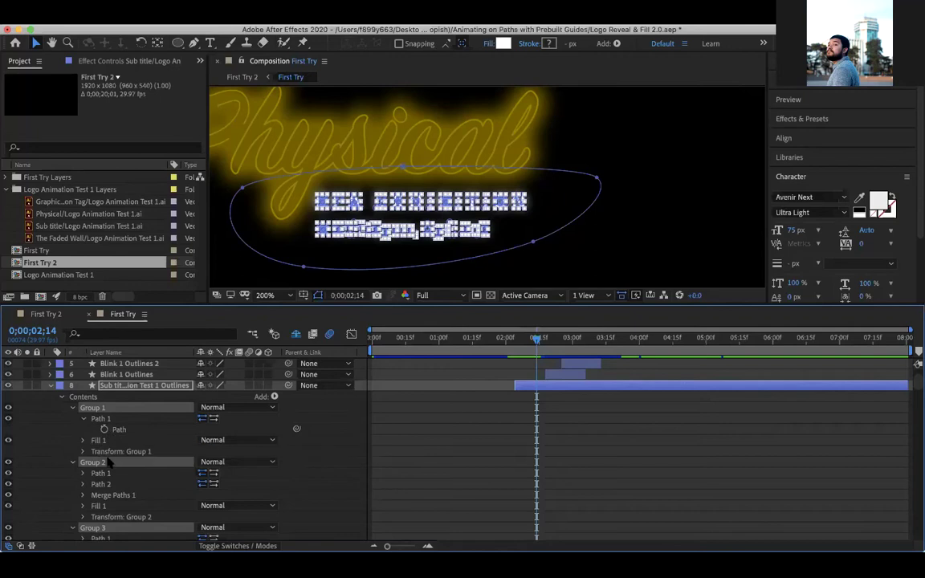
{"action": "scroll", "coordinate": [121, 482], "scroll_direction": "down", "scroll_amount": 8}
{"action": "scroll", "coordinate": [126, 501], "scroll_direction": "up", "scroll_amount": 4}
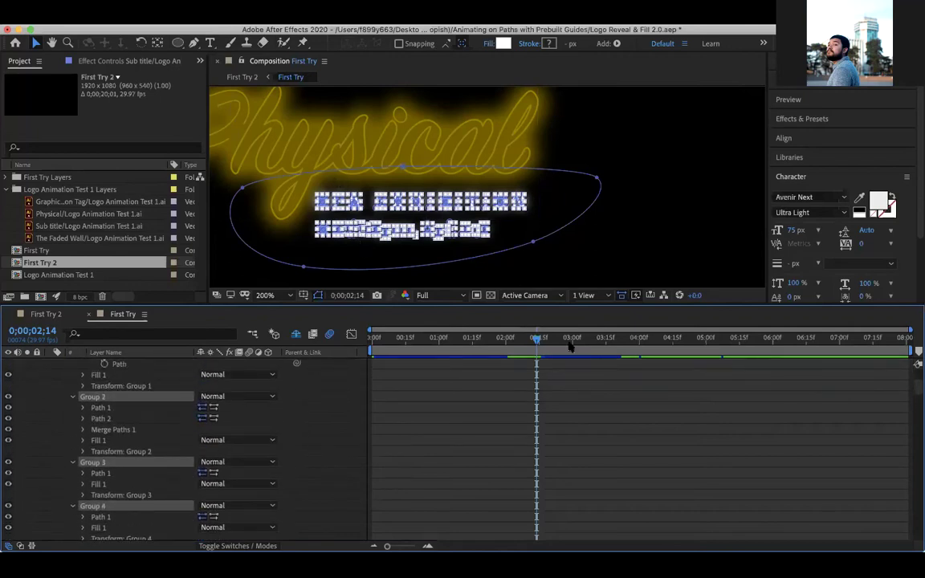
Step: Try keyframing the Path of the subtitle's Group 1 at 0;00;03;16, and undo the keyframe
{"action": "left_click_drag", "start_coordinate": [536, 342], "coordinate": [604, 372]}
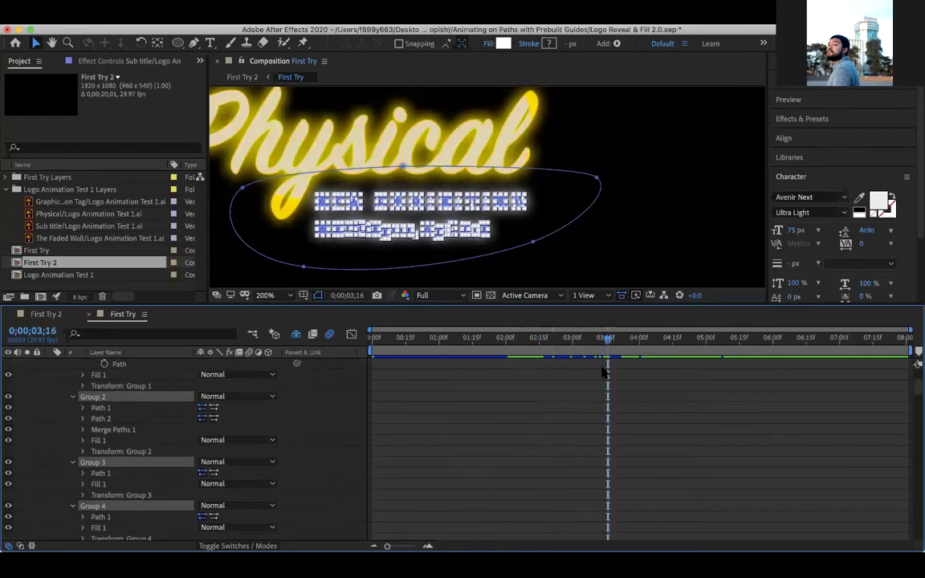
{"action": "left_click", "coordinate": [103, 363]}
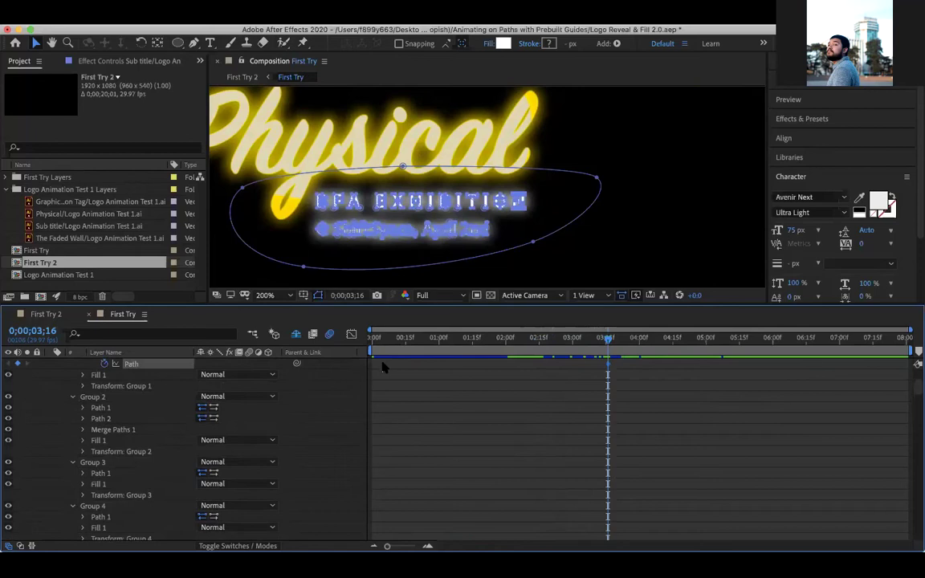
{"action": "key", "text": "super+z"}
Step: Scrub back to 0;00;02;02, view the First Try 2 composition, and return to the First Try composition
{"action": "left_click_drag", "start_coordinate": [609, 342], "coordinate": [511, 340]}
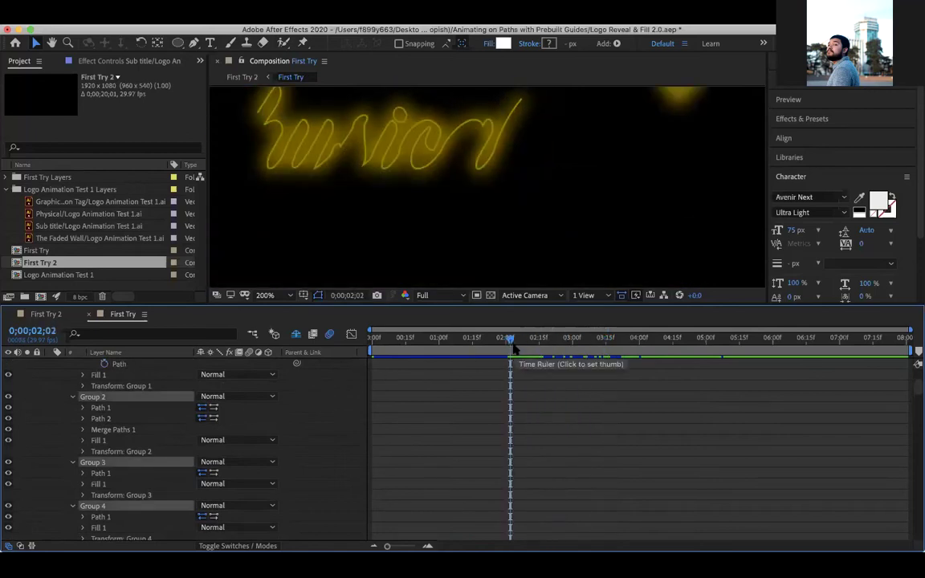
{"action": "left_click", "coordinate": [47, 314]}
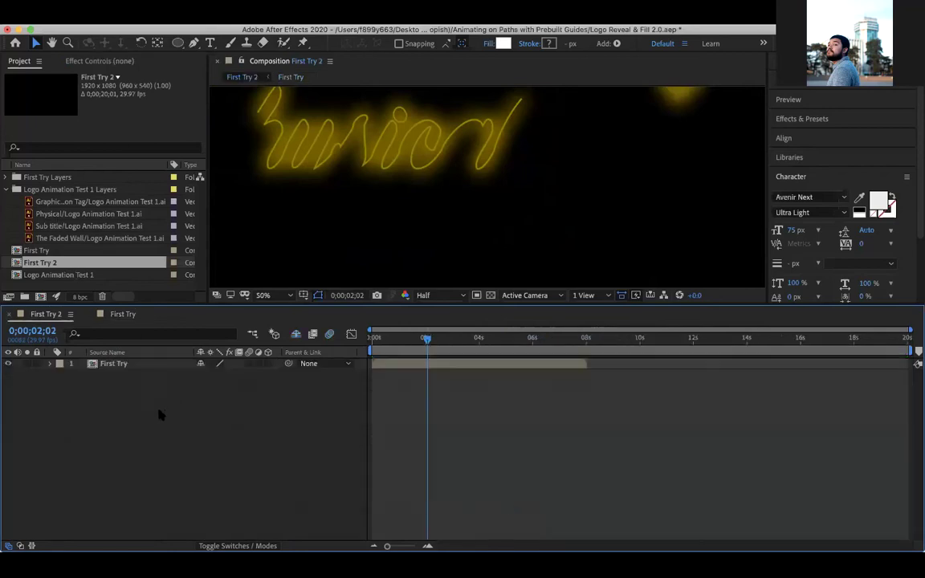
{"action": "left_click", "coordinate": [122, 314]}
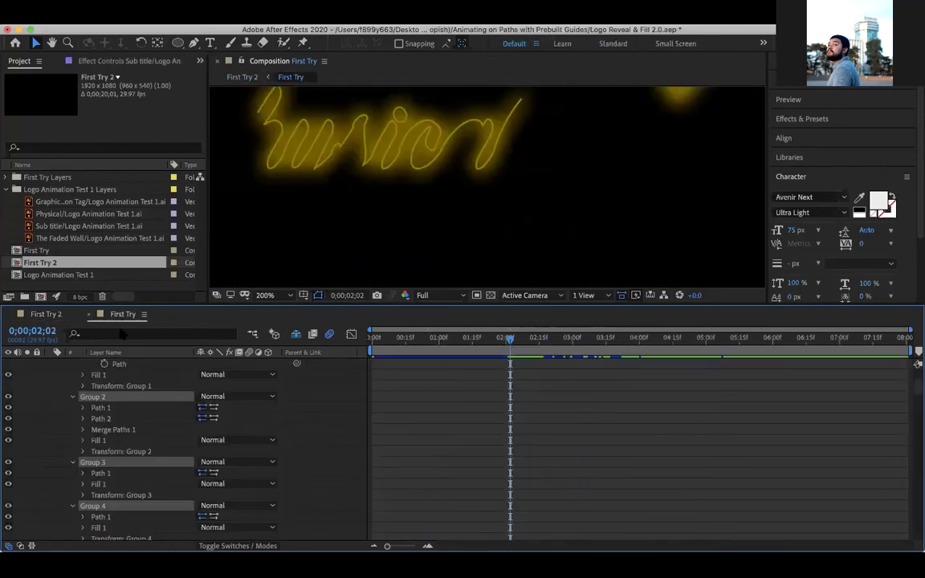
Step: Collapse the subtitle layer's letter groups, Contents and Transform properties, and scrub to 0;00;02;00
{"action": "left_click", "coordinate": [83, 408]}
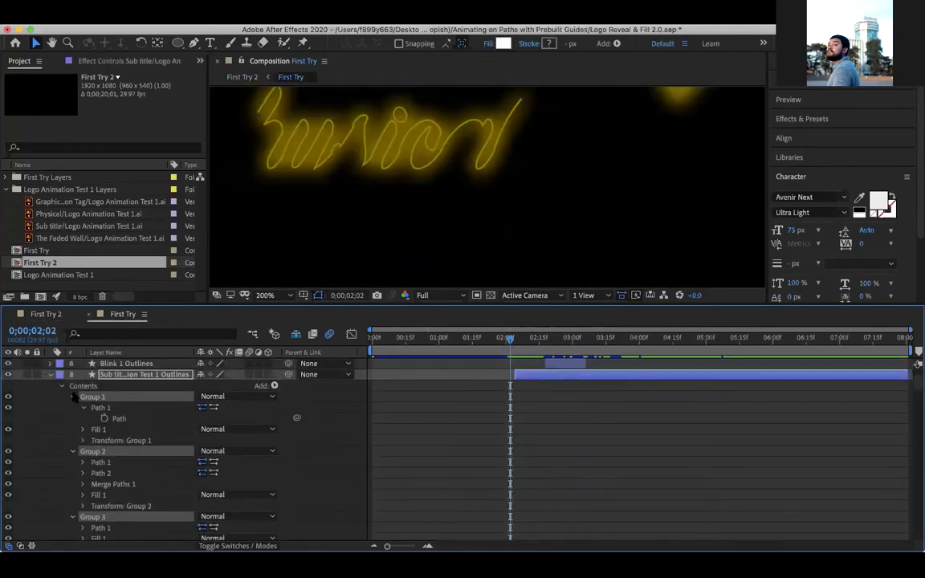
{"action": "left_click", "coordinate": [72, 398], "text": "alt"}
{"action": "left_click", "coordinate": [62, 387]}
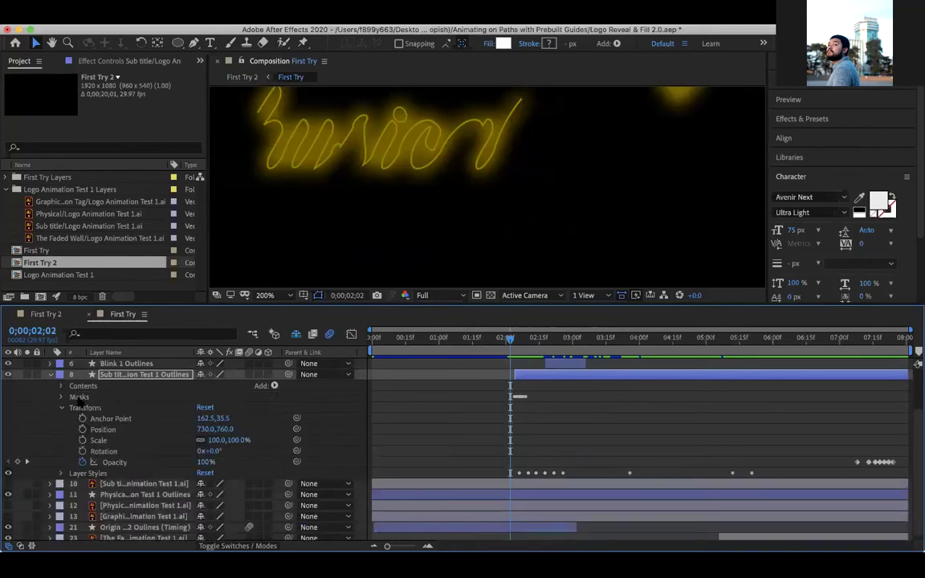
{"action": "mouse_move", "coordinate": [511, 341]}
{"action": "left_mouse_down"}
{"action": "mouse_move", "coordinate": [519, 344]}
{"action": "mouse_move", "coordinate": [505, 343]}
{"action": "left_mouse_up"}
{"action": "left_click", "coordinate": [62, 408]}
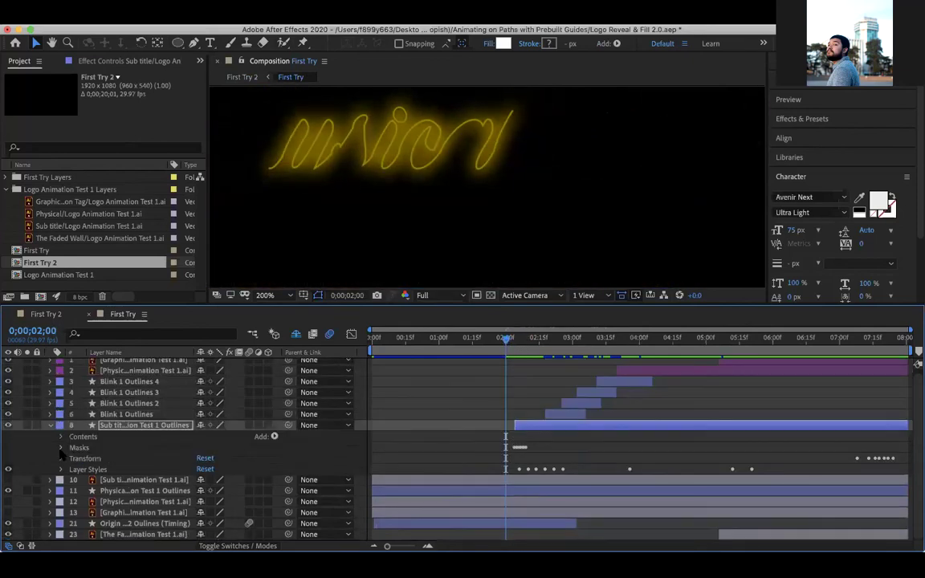
Step: Expand the subtitle layer's Masks and the Mask 1 properties, and scrub the reveal to 0;00;02;06
{"action": "left_click", "coordinate": [61, 448]}
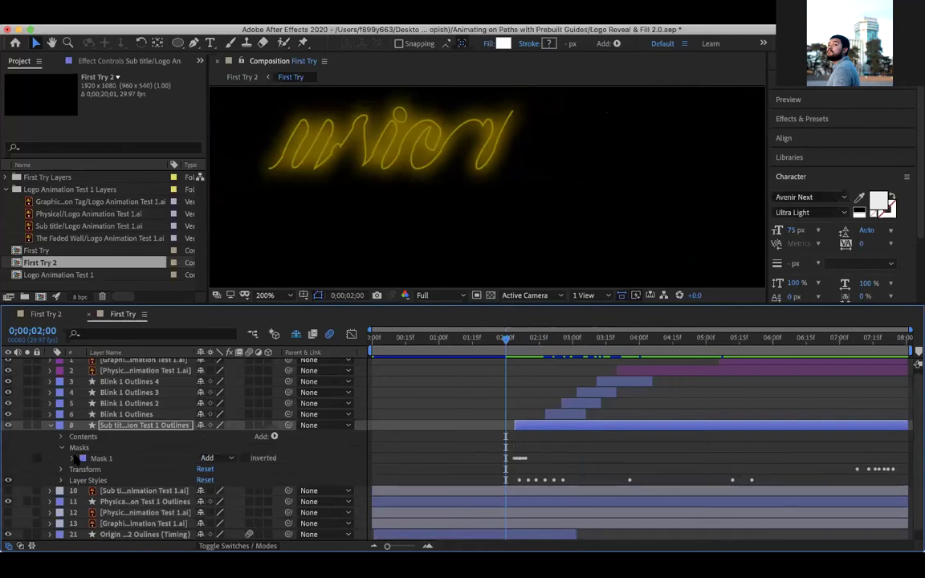
{"action": "left_click", "coordinate": [73, 457]}
{"action": "left_click_drag", "start_coordinate": [507, 341], "coordinate": [522, 345]}
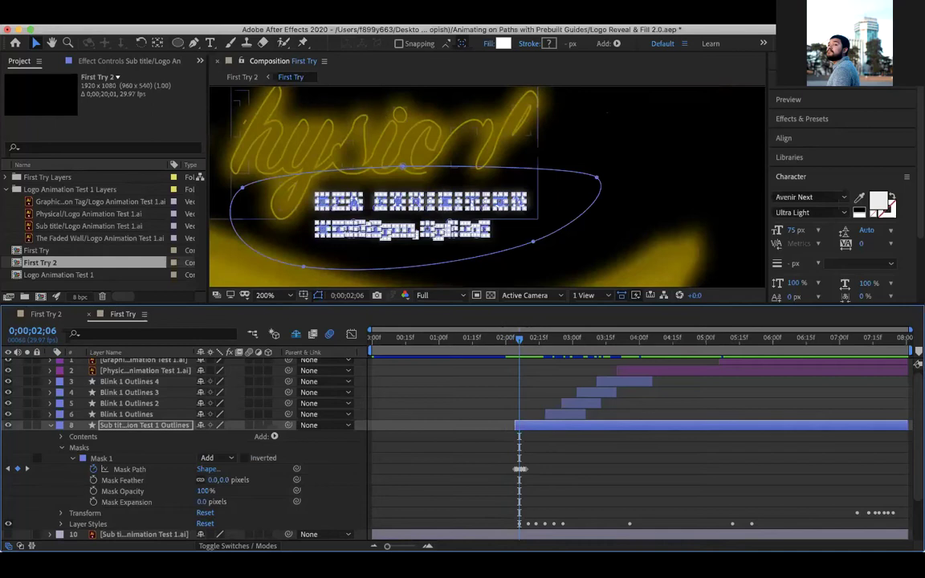
Step: Activate the Pen tool in mask-creation mode and compare the subtitle's mask shape at 0;00;02;04 and 0;00;02;05
{"action": "left_click", "coordinate": [194, 42]}
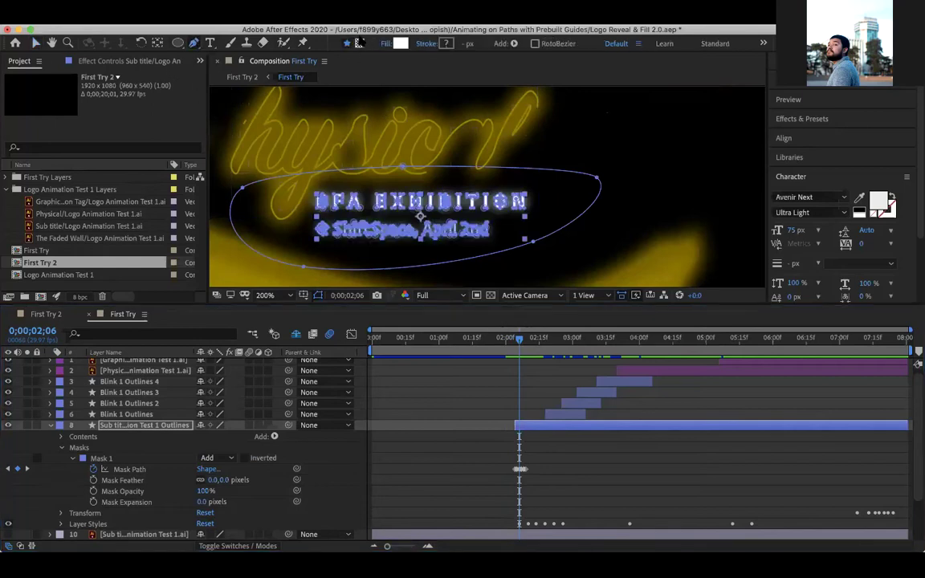
{"action": "left_click", "coordinate": [359, 42]}
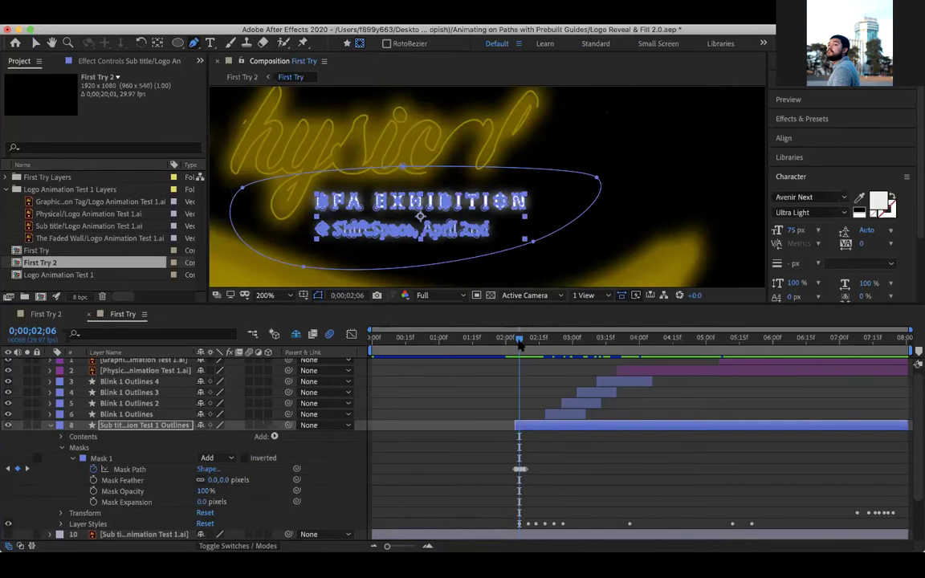
{"action": "left_click_drag", "start_coordinate": [519, 341], "coordinate": [517, 341]}
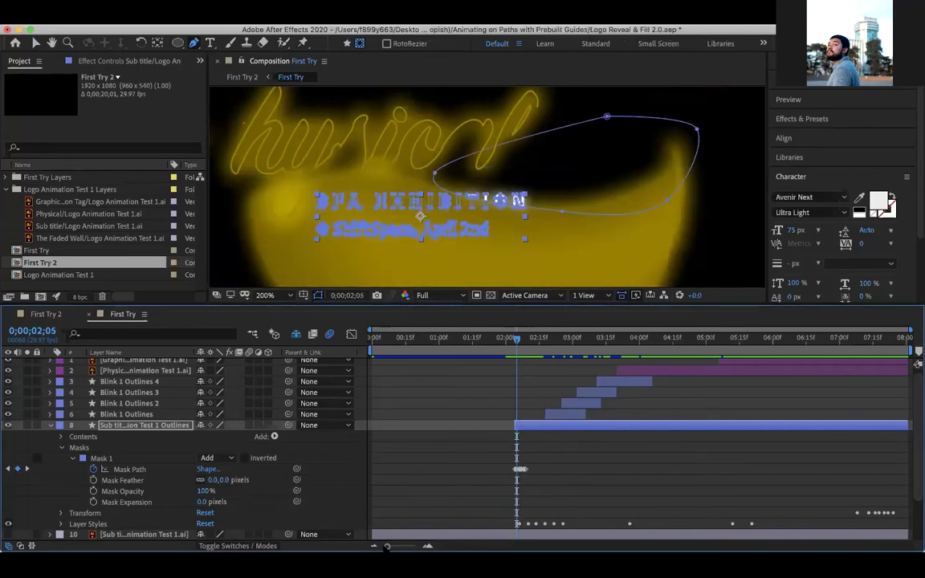
{"action": "left_click_drag", "start_coordinate": [388, 546], "coordinate": [409, 546]}
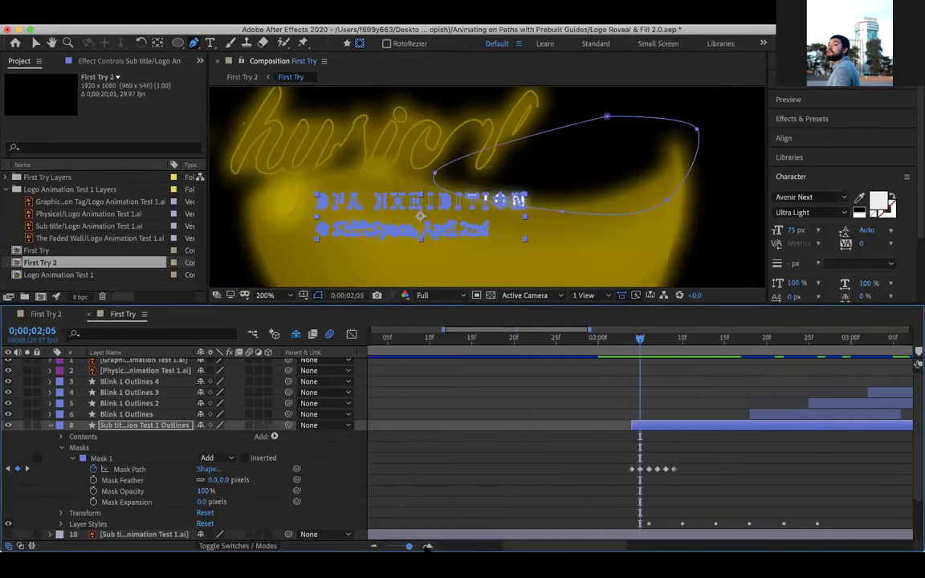
{"action": "left_click_drag", "start_coordinate": [641, 342], "coordinate": [636, 344]}
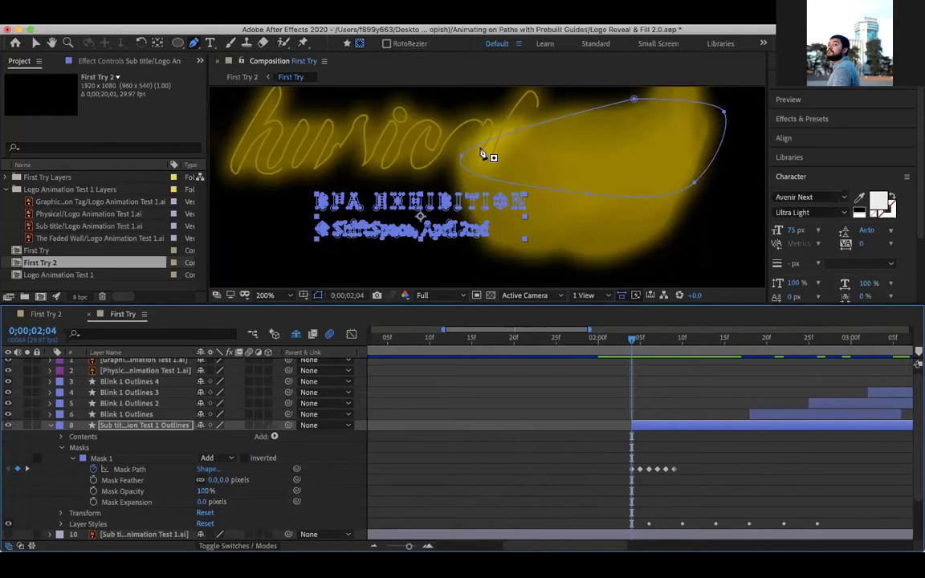
{"action": "left_click", "coordinate": [637, 344]}
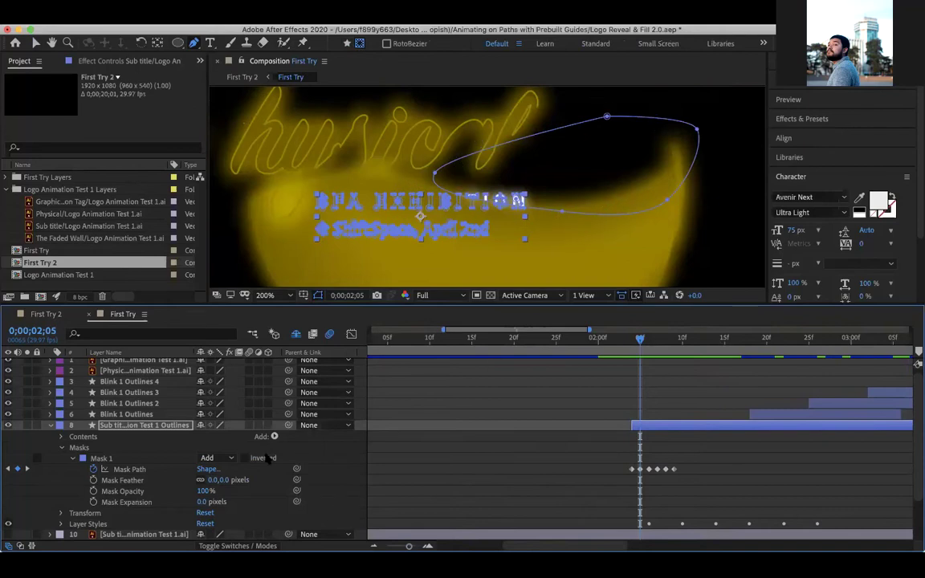
Step: Try the Subtract mode on the subtitle's Mask 1, and switch the mask back to Add
{"action": "left_click", "coordinate": [210, 458]}
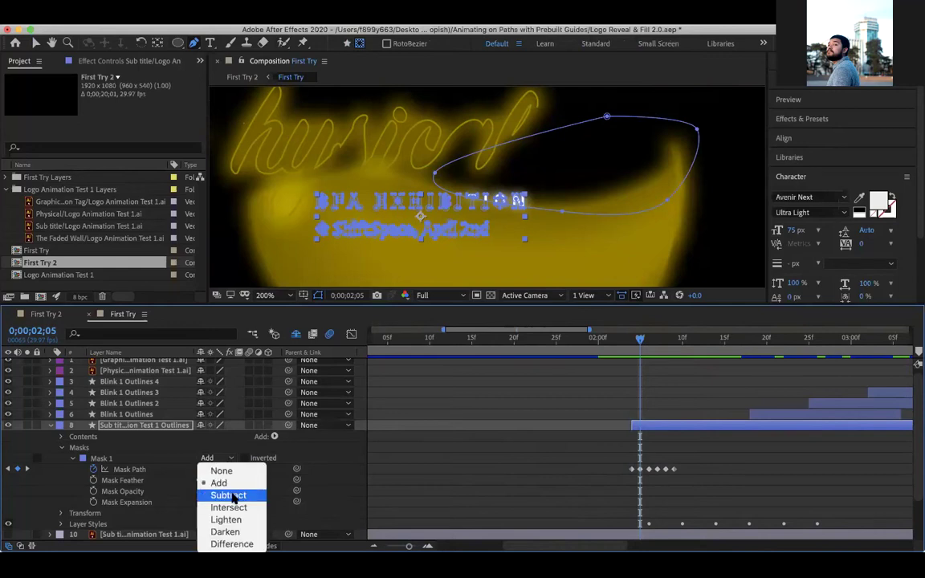
{"action": "left_click", "coordinate": [229, 496]}
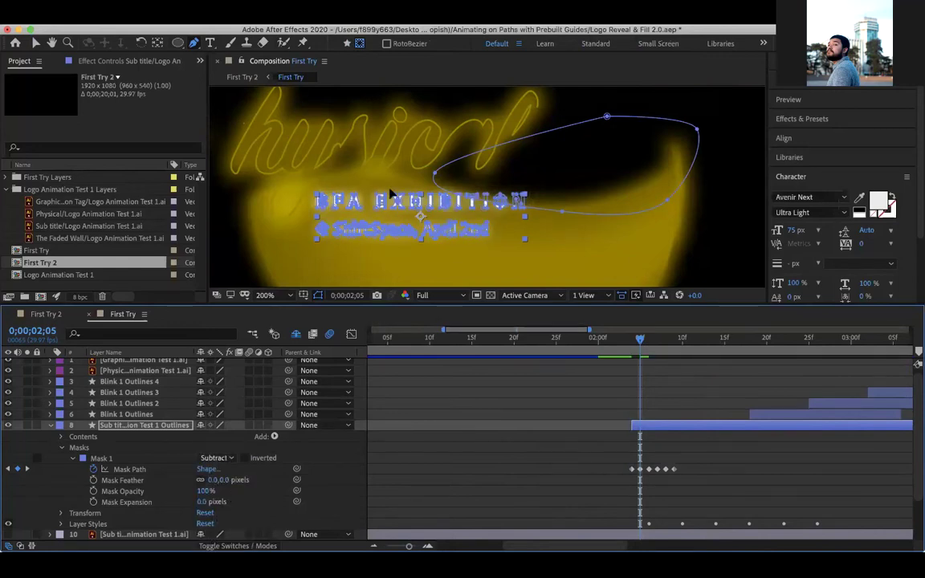
{"action": "left_click", "coordinate": [215, 458]}
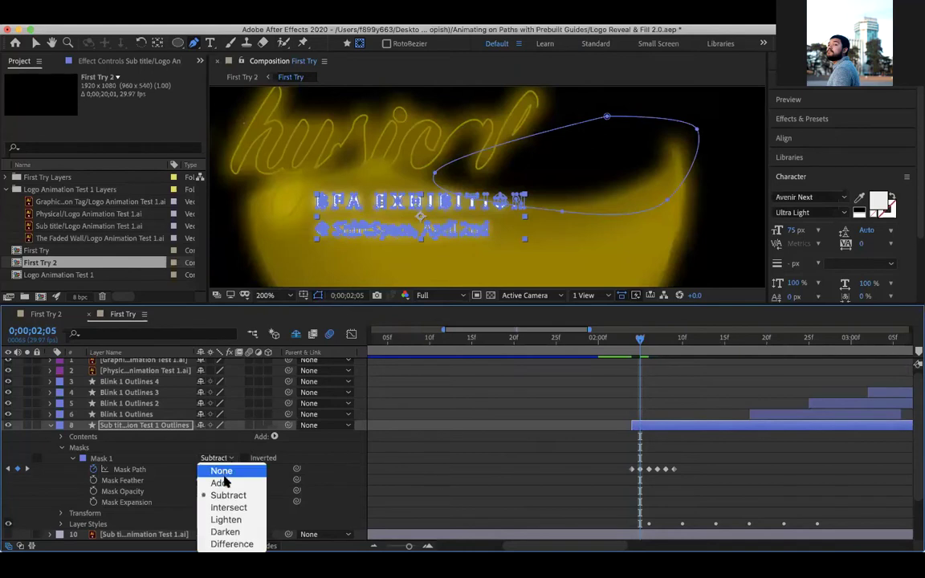
{"action": "left_click", "coordinate": [221, 483]}
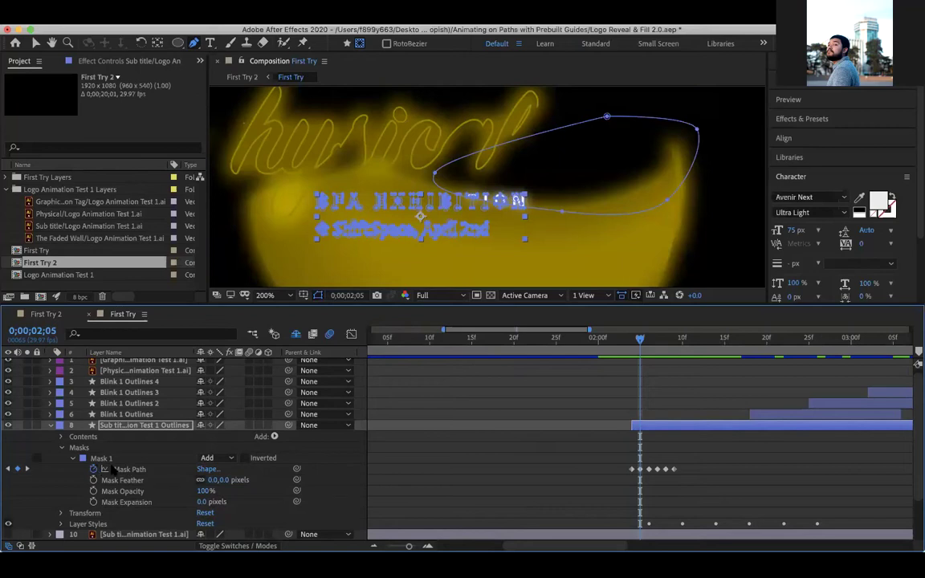
Step: Show only the subtitle layer's keyframed properties and step through the Mask Path animation from 0;00;02;06 to 0;00;02;08
{"action": "key", "text": "u"}
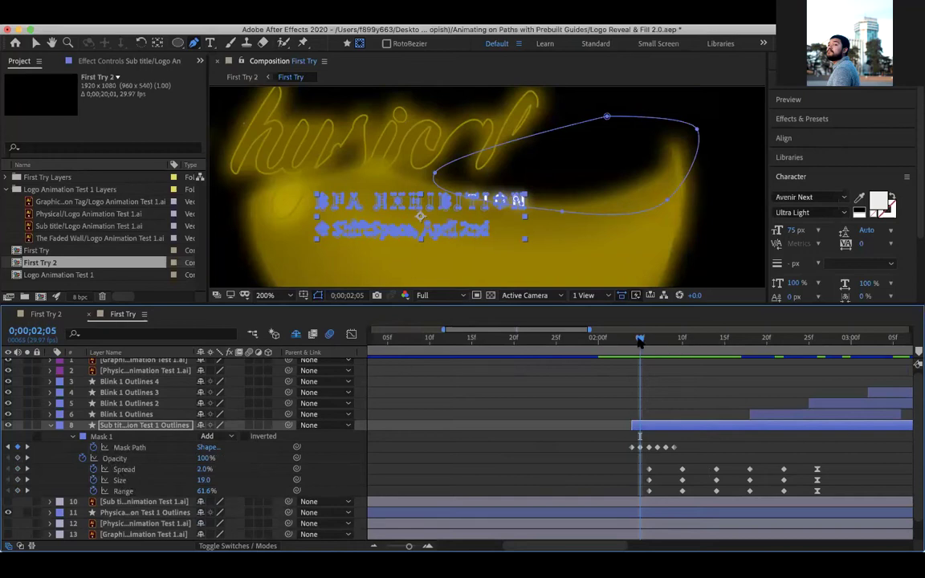
{"action": "left_click_drag", "start_coordinate": [641, 342], "coordinate": [650, 344]}
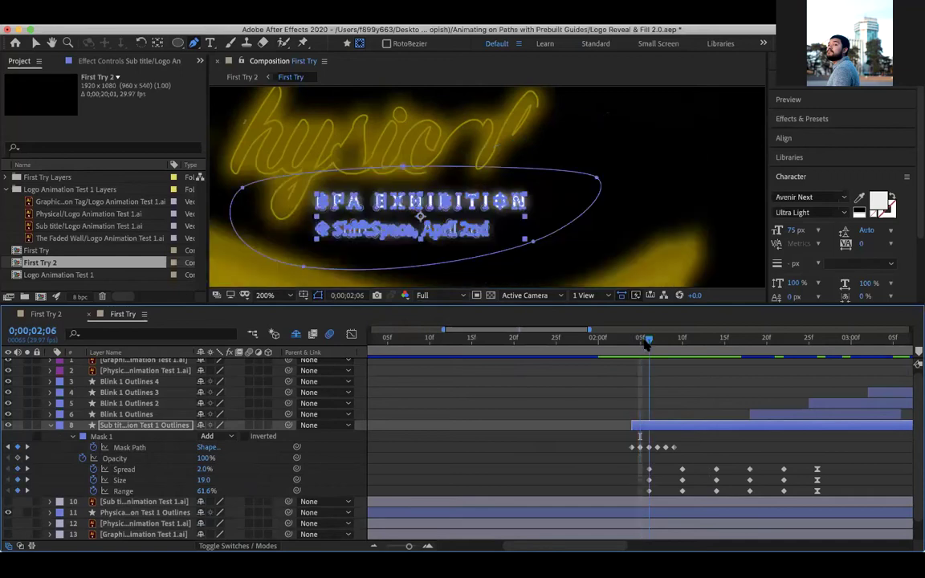
{"action": "left_click_drag", "start_coordinate": [649, 342], "coordinate": [657, 344]}
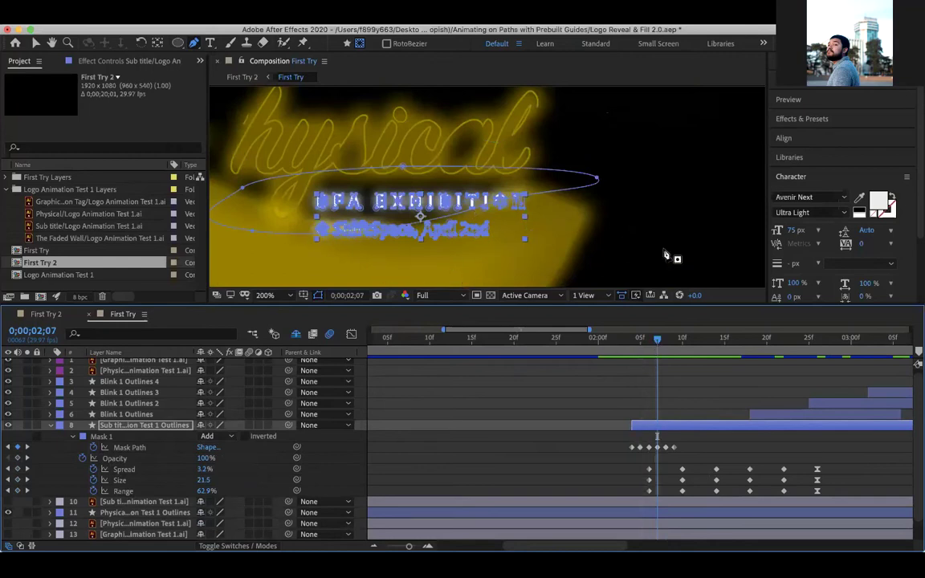
{"action": "left_click_drag", "start_coordinate": [657, 342], "coordinate": [665, 343]}
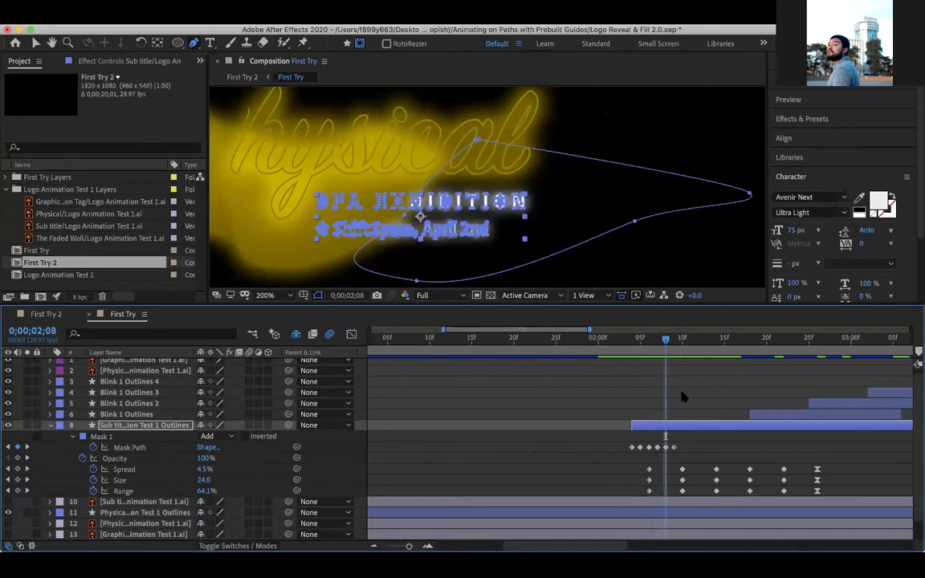
Step: Check the subtitle's mask shape at 0;00;02;09, return to 0;00;02;04, and collapse the subtitle layer
{"action": "left_click", "coordinate": [673, 342]}
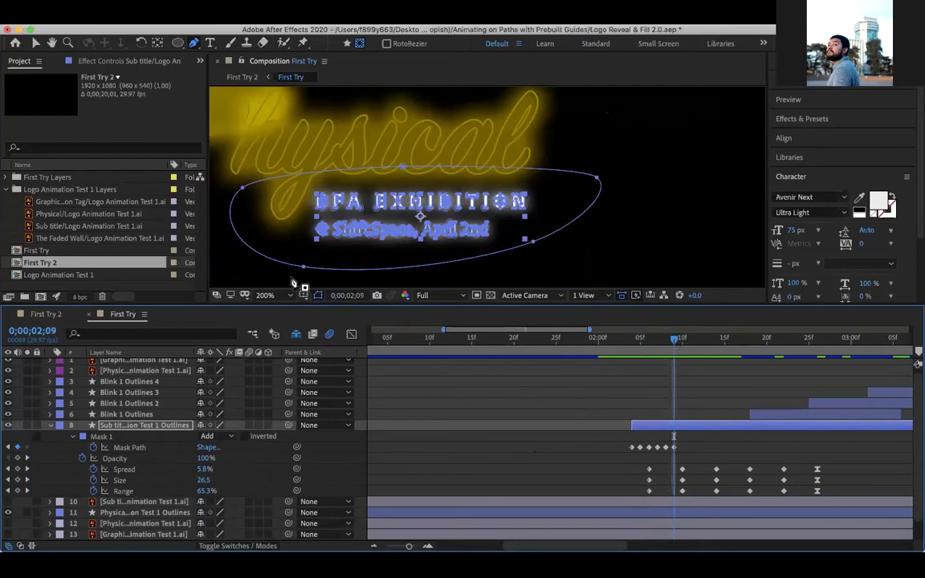
{"action": "left_click_drag", "start_coordinate": [674, 341], "coordinate": [635, 371]}
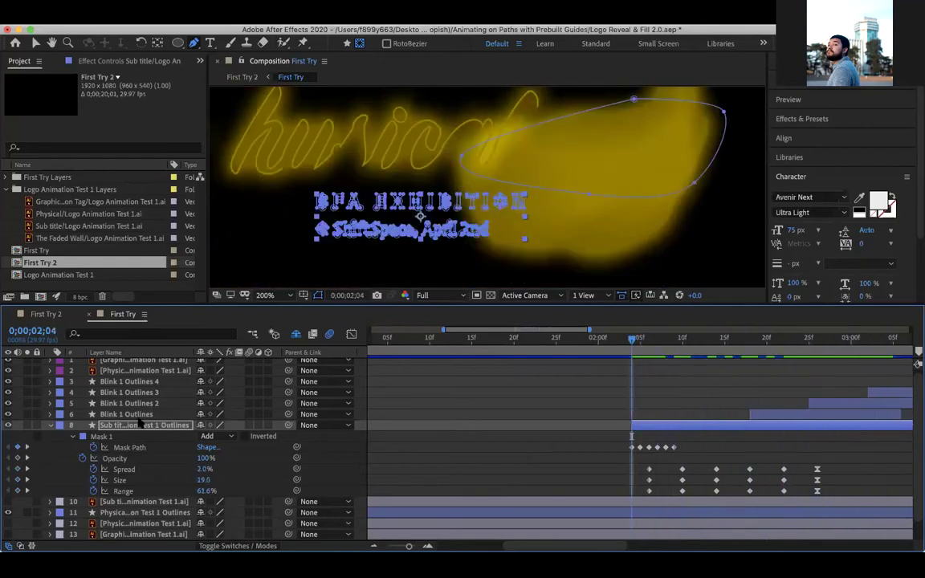
{"action": "left_click", "coordinate": [49, 426]}
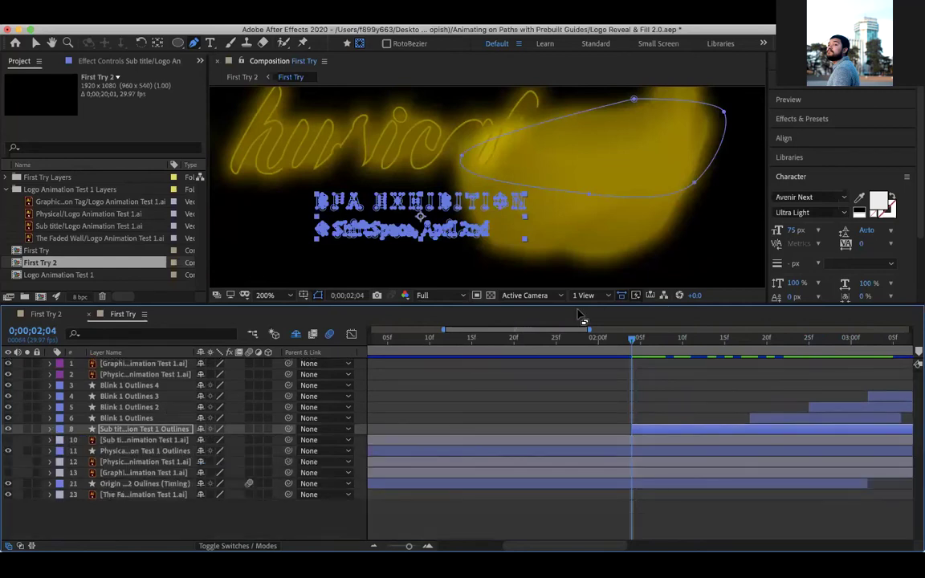
Step: Go to 0;00;02;19 and compare the Blink 1 Outlines layer with the subtitle and Physical outline layers by selecting each
{"action": "left_click_drag", "start_coordinate": [408, 546], "coordinate": [399, 546]}
{"action": "left_click_drag", "start_coordinate": [605, 341], "coordinate": [660, 343]}
{"action": "left_click", "coordinate": [125, 418]}
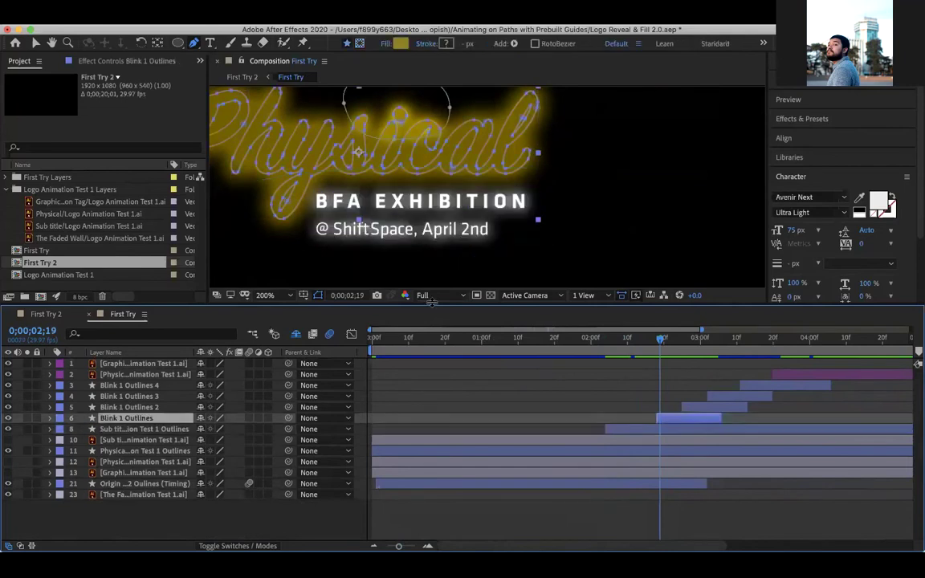
{"action": "left_click_drag", "start_coordinate": [305, 131], "coordinate": [378, 177]}
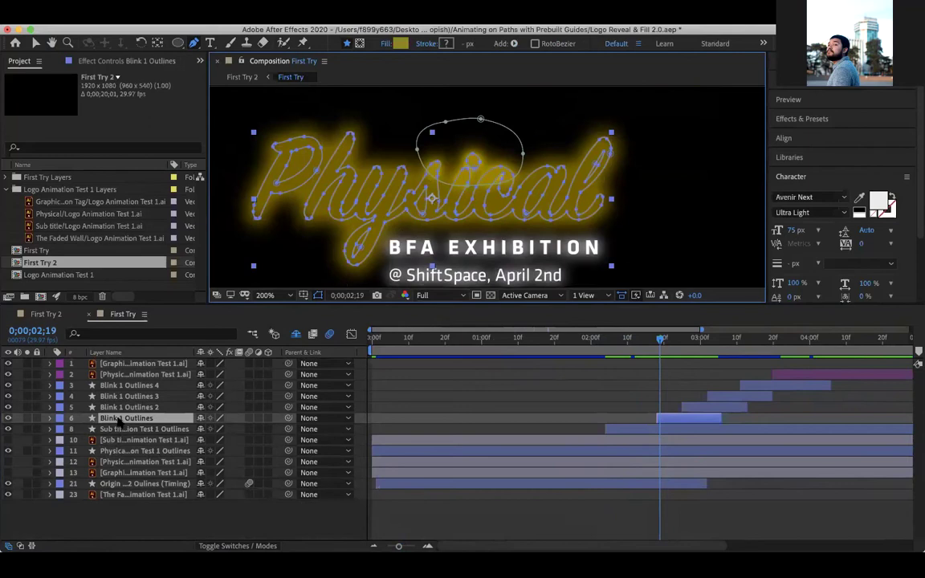
{"action": "left_click", "coordinate": [122, 430]}
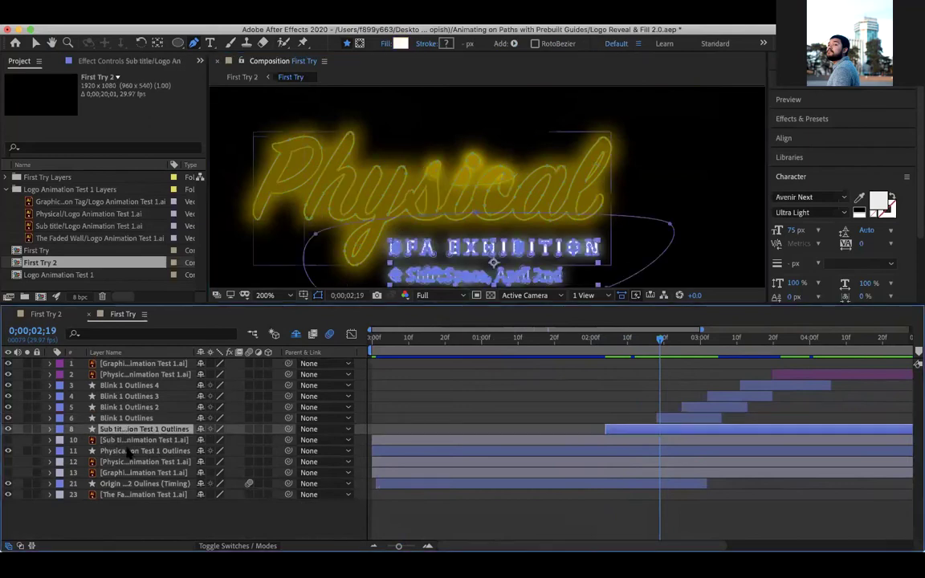
{"action": "left_click", "coordinate": [127, 451]}
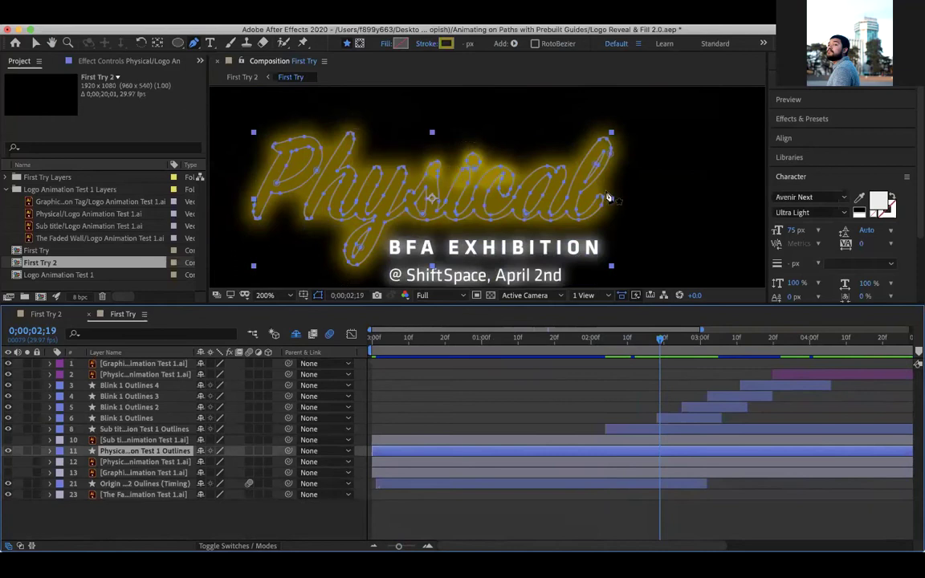
{"action": "left_click", "coordinate": [126, 419]}
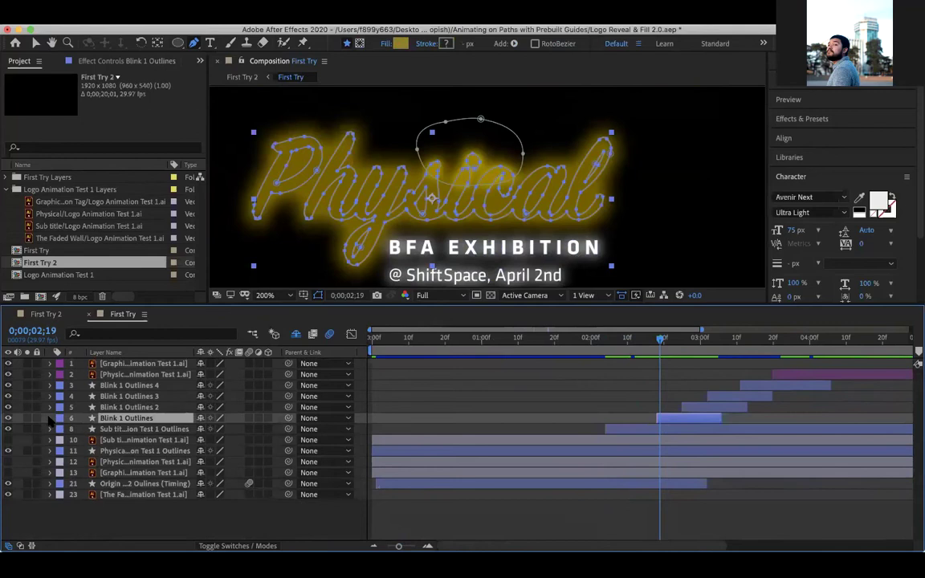
Step: Expand the Blink 1 Outlines layer's Contents down to Group 1's Fill 1 properties
{"action": "left_click", "coordinate": [49, 418]}
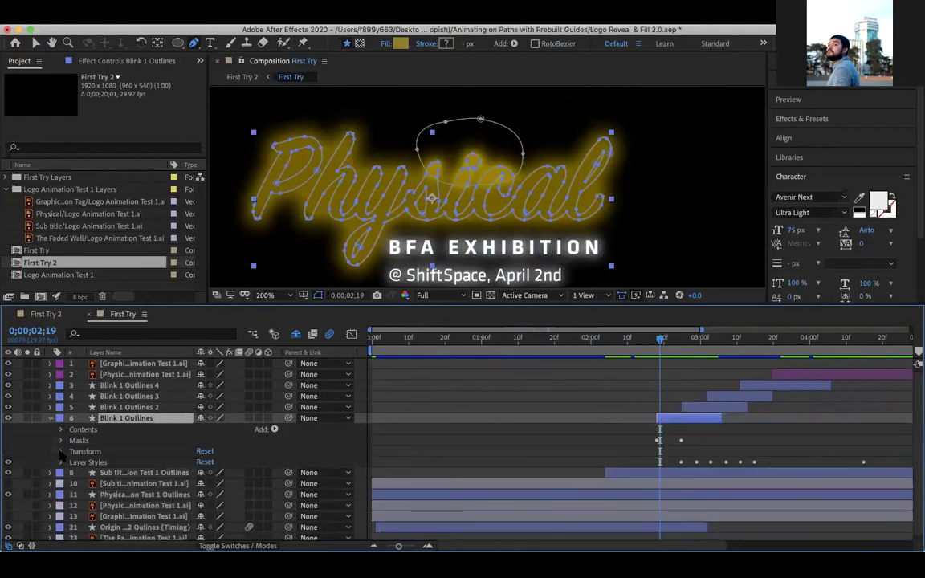
{"action": "left_click", "coordinate": [61, 430]}
{"action": "scroll", "coordinate": [68, 449], "scroll_direction": "down", "scroll_amount": 1}
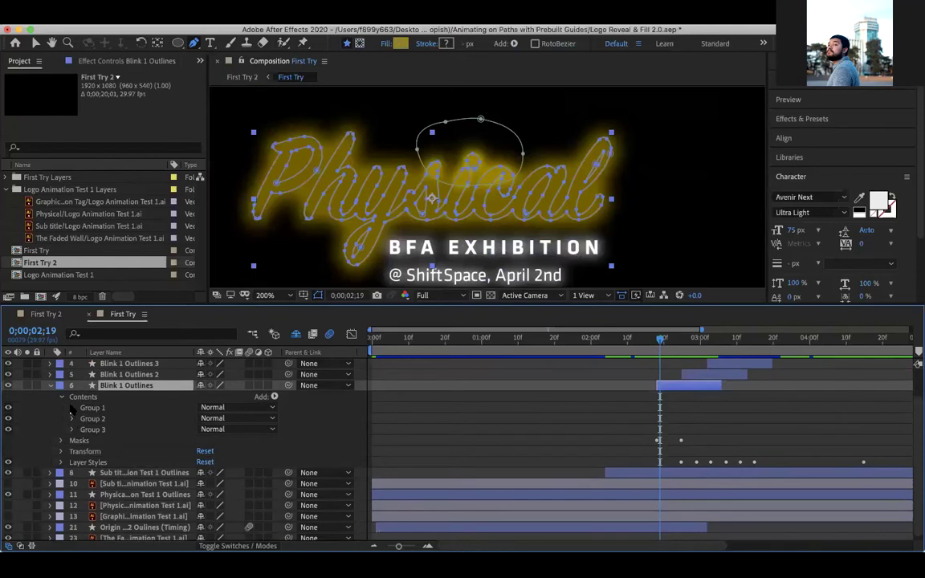
{"action": "left_click", "coordinate": [71, 409]}
{"action": "scroll", "coordinate": [85, 435], "scroll_direction": "down", "scroll_amount": 2}
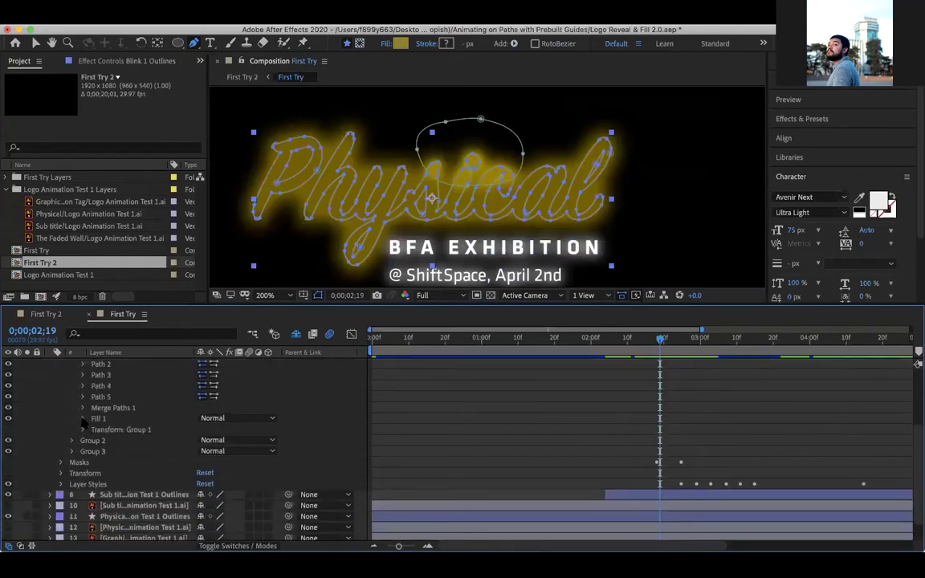
{"action": "left_click", "coordinate": [83, 419]}
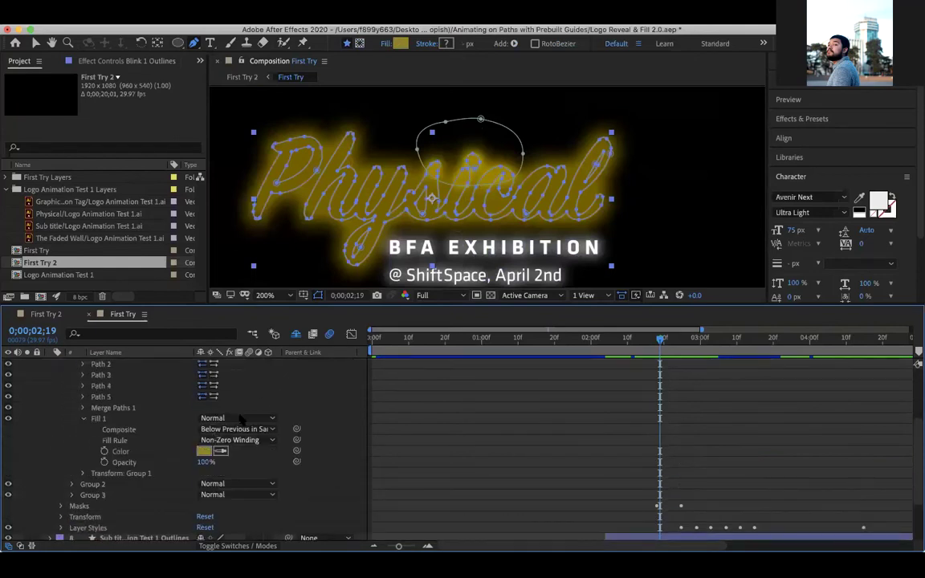
Step: Set the Fill 1 color in Group 1 of Blink 1 Outlines to A08501, and collapse Group 1
{"action": "left_click", "coordinate": [204, 452]}
{"action": "mouse_move", "coordinate": [343, 297]}
{"action": "left_mouse_down"}
{"action": "mouse_move", "coordinate": [344, 308]}
{"action": "mouse_move", "coordinate": [343, 287]}
{"action": "left_mouse_up"}
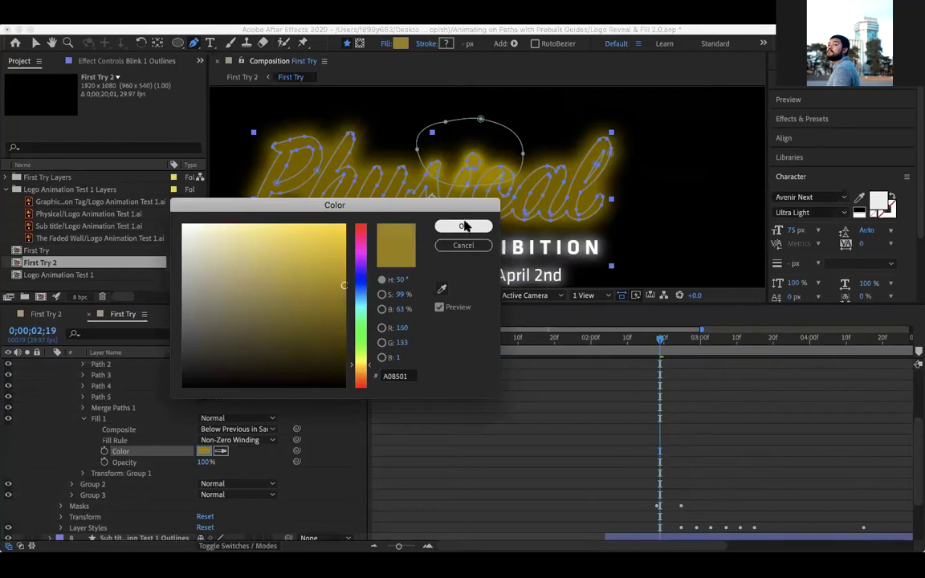
{"action": "left_click", "coordinate": [466, 226]}
{"action": "scroll", "coordinate": [106, 429], "scroll_direction": "up", "scroll_amount": 2}
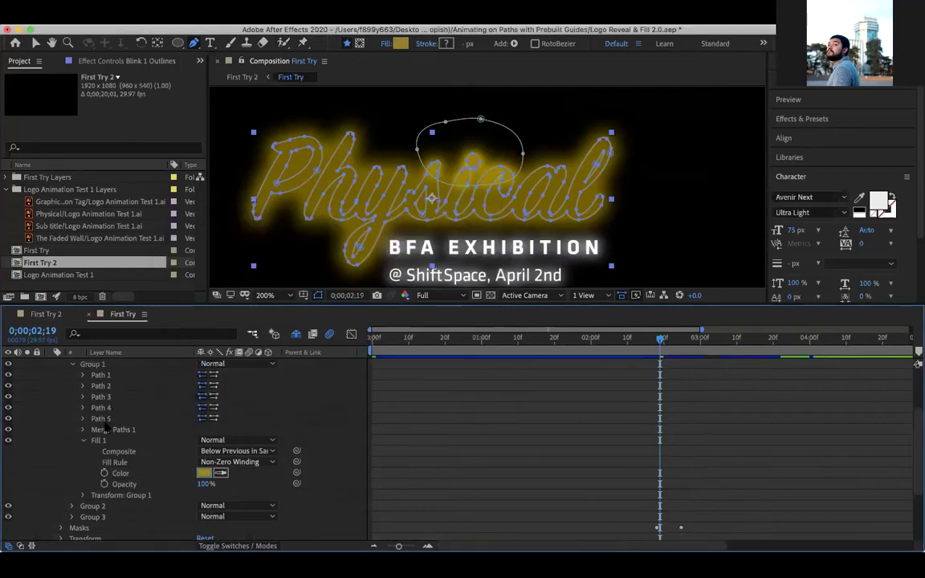
{"action": "left_click", "coordinate": [83, 440]}
{"action": "scroll", "coordinate": [68, 386], "scroll_direction": "up", "scroll_amount": 3}
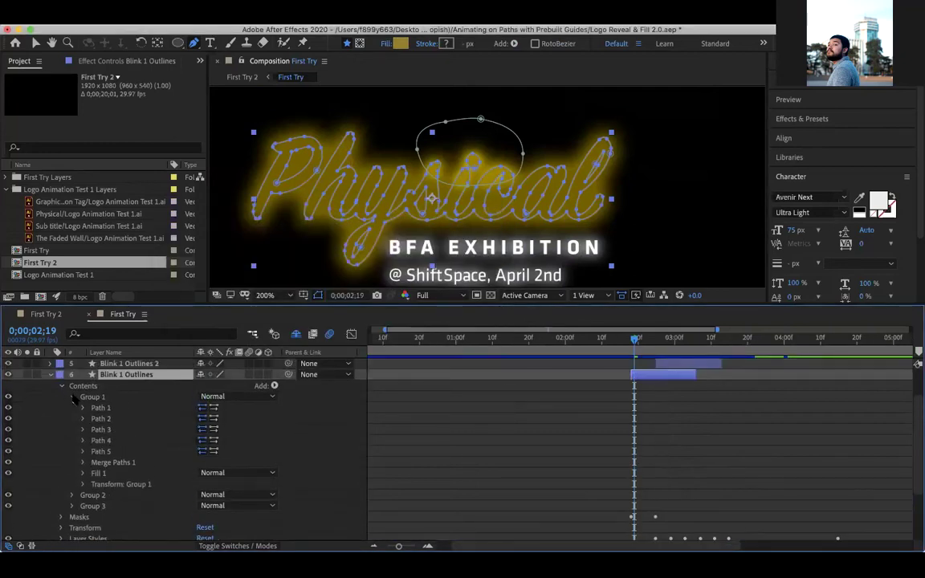
{"action": "left_click", "coordinate": [67, 406]}
Step: Select Groups 1, 2 and 3 of Blink 1 Outlines in turn, and expand the layer's Mask 1 properties
{"action": "left_click", "coordinate": [94, 406]}
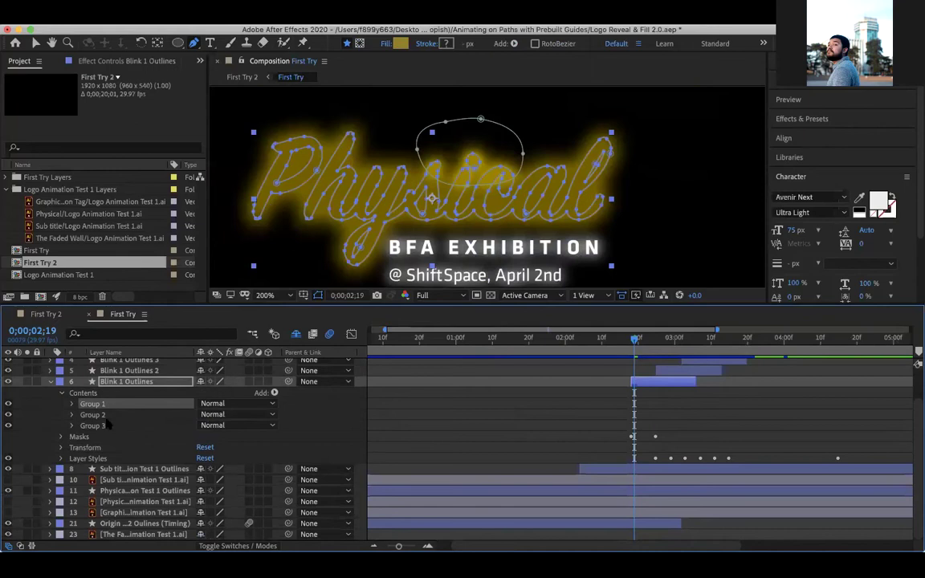
{"action": "left_click", "coordinate": [116, 416]}
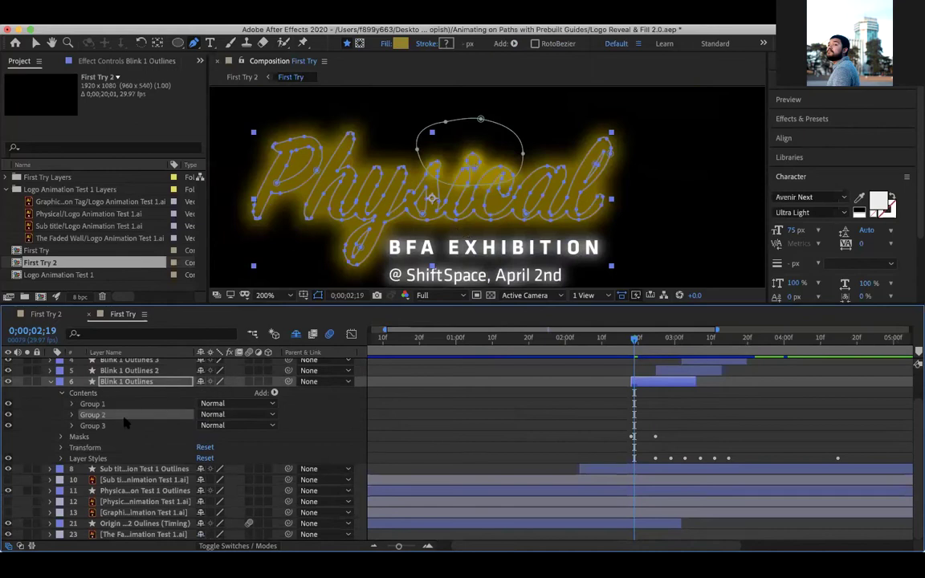
{"action": "left_click", "coordinate": [117, 425]}
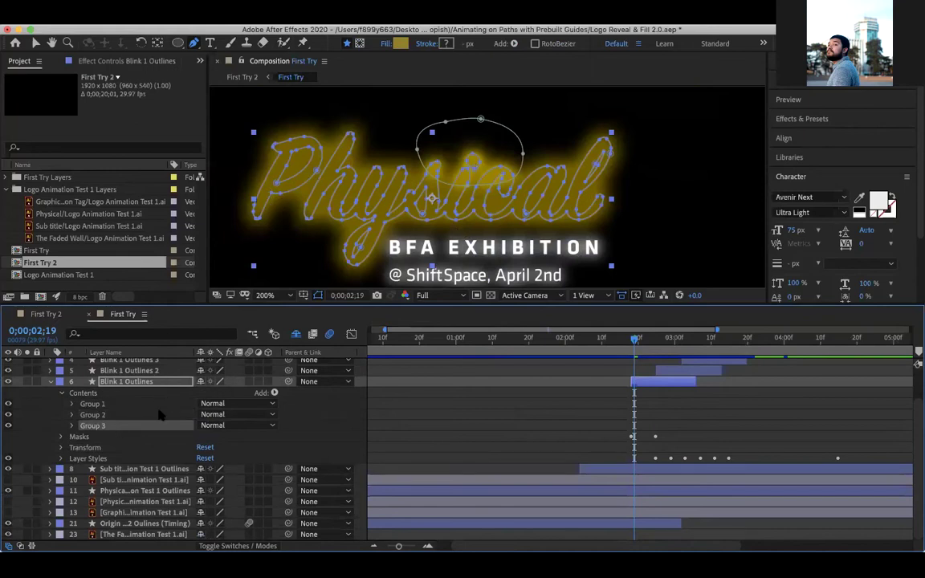
{"action": "left_click", "coordinate": [61, 437]}
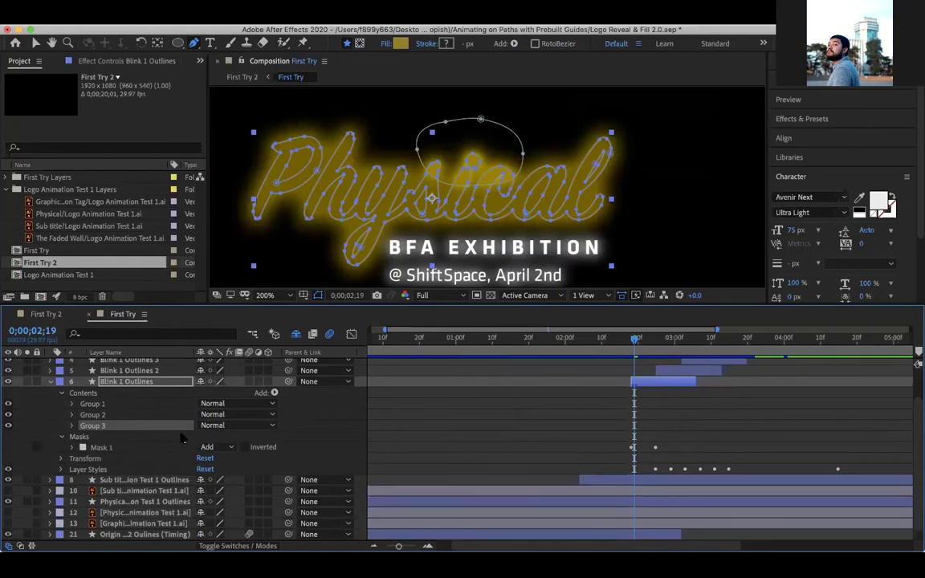
{"action": "left_click", "coordinate": [72, 448]}
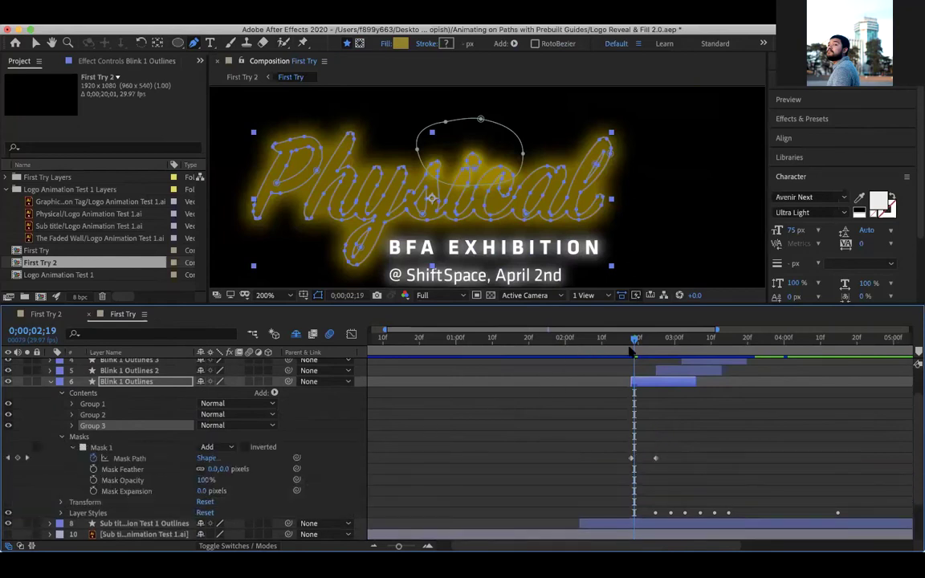
Step: Compare the Blink 1 Outlines mask shape at 0;00;02;18 and 0;00;02;25, return to 0;00;02;18, and deselect everything
{"action": "left_click_drag", "start_coordinate": [636, 340], "coordinate": [633, 340]}
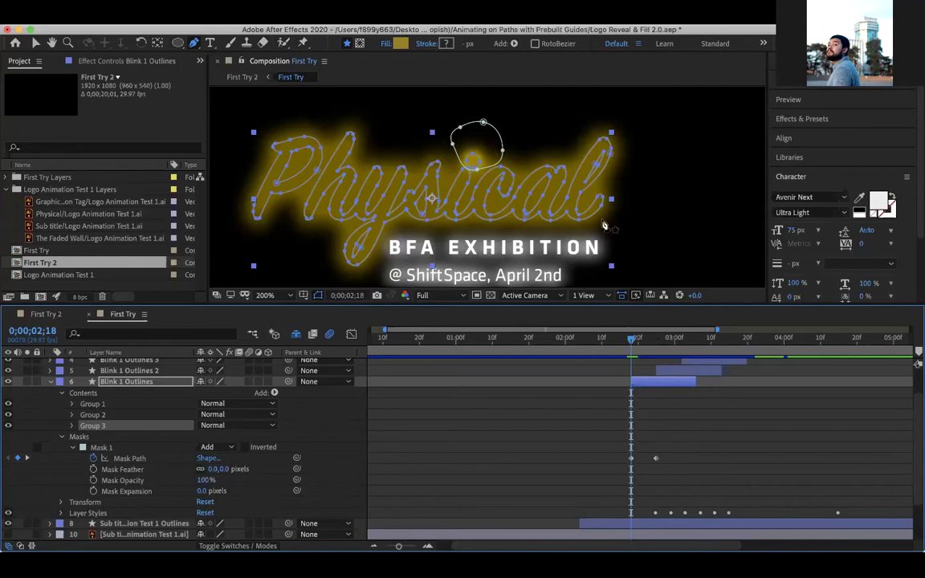
{"action": "left_click_drag", "start_coordinate": [635, 343], "coordinate": [655, 348]}
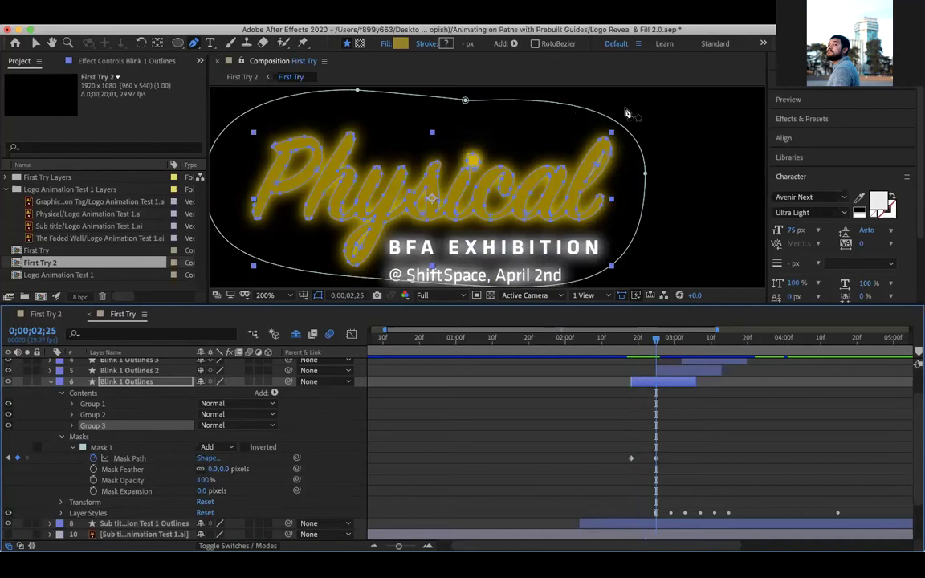
{"action": "left_click_drag", "start_coordinate": [657, 344], "coordinate": [639, 351]}
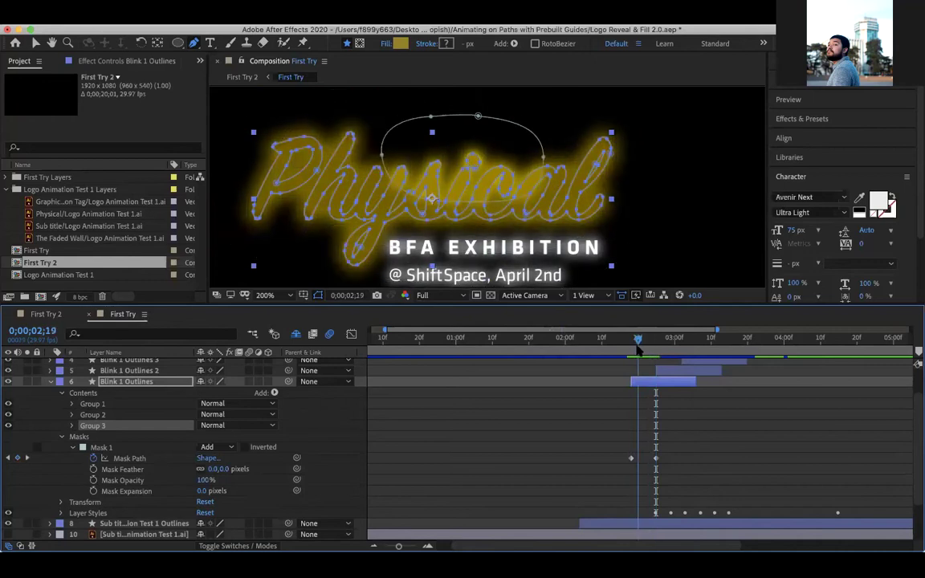
{"action": "key", "text": "Page_Up"}
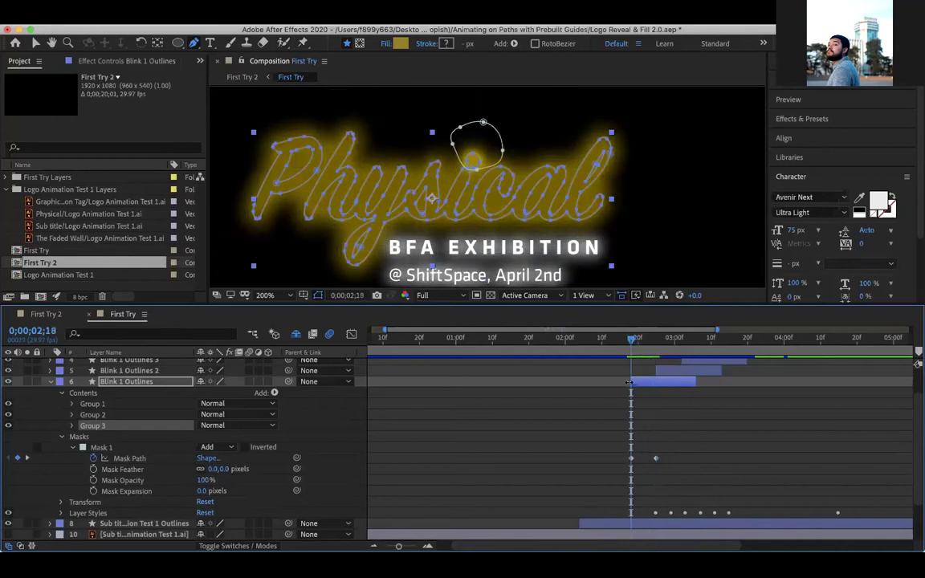
{"action": "key", "text": "F2"}
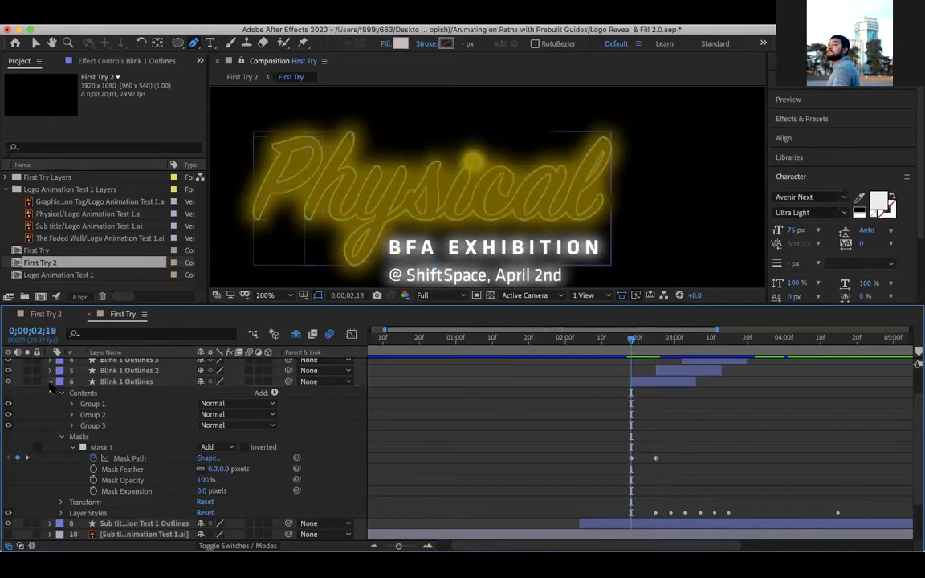
Step: Collapse Blink 1 Outlines, set the work area to about 0;00;02;00 through 0;00;04;13, and preview the animation
{"action": "left_click", "coordinate": [49, 382]}
{"action": "left_click_drag", "start_coordinate": [397, 546], "coordinate": [387, 546]}
{"action": "left_click_drag", "start_coordinate": [372, 350], "coordinate": [504, 350]}
{"action": "left_click_drag", "start_coordinate": [910, 351], "coordinate": [669, 351]}
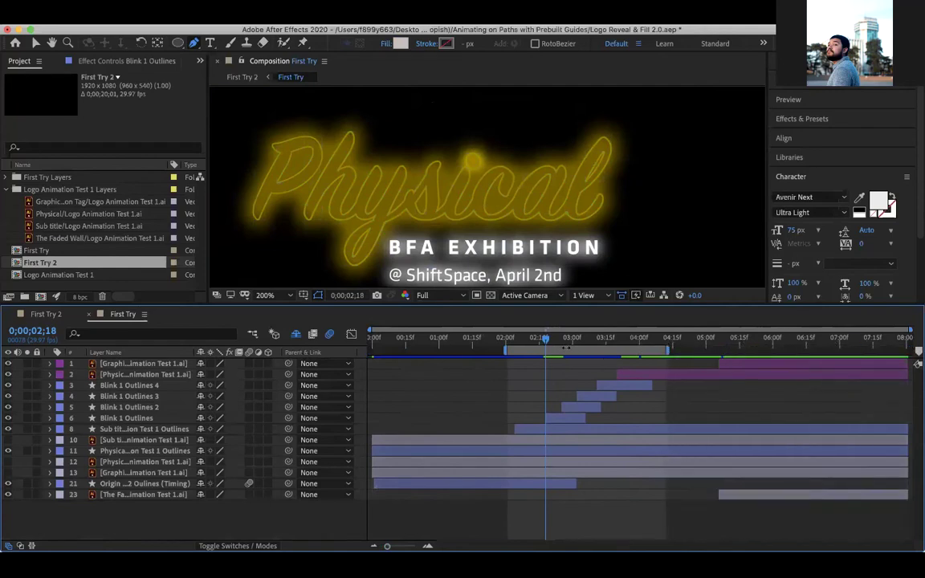
{"action": "key", "text": "space"}
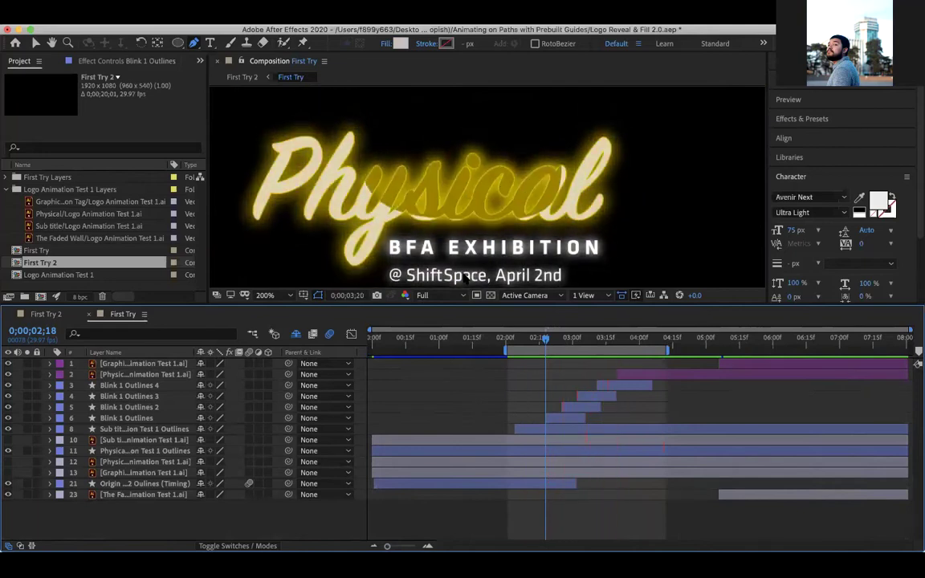
Step: Select Blink 1 Outlines and scrub through the overlapping blink layers from 0;00;02;27 to 0;00;03;13
{"action": "left_click_drag", "start_coordinate": [530, 341], "coordinate": [567, 342]}
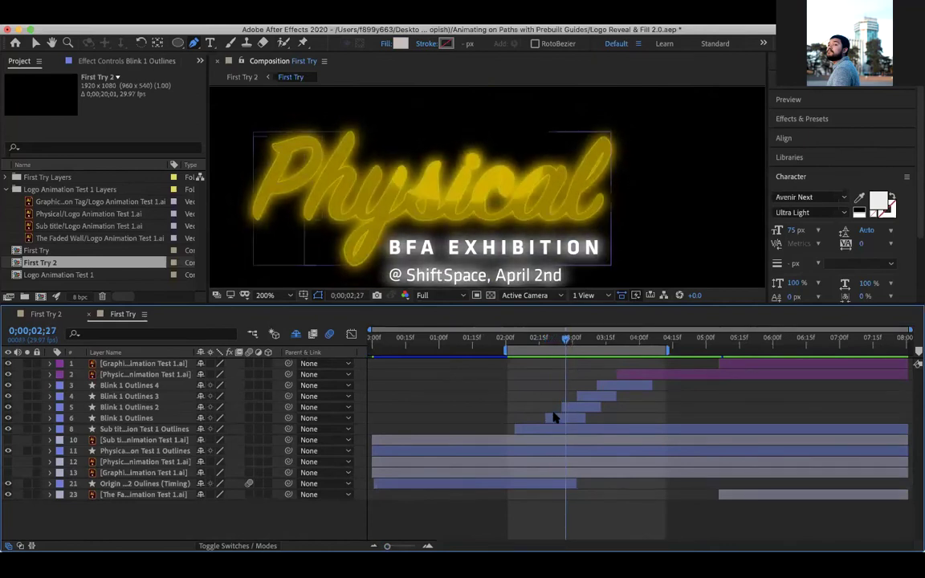
{"action": "left_click", "coordinate": [554, 418]}
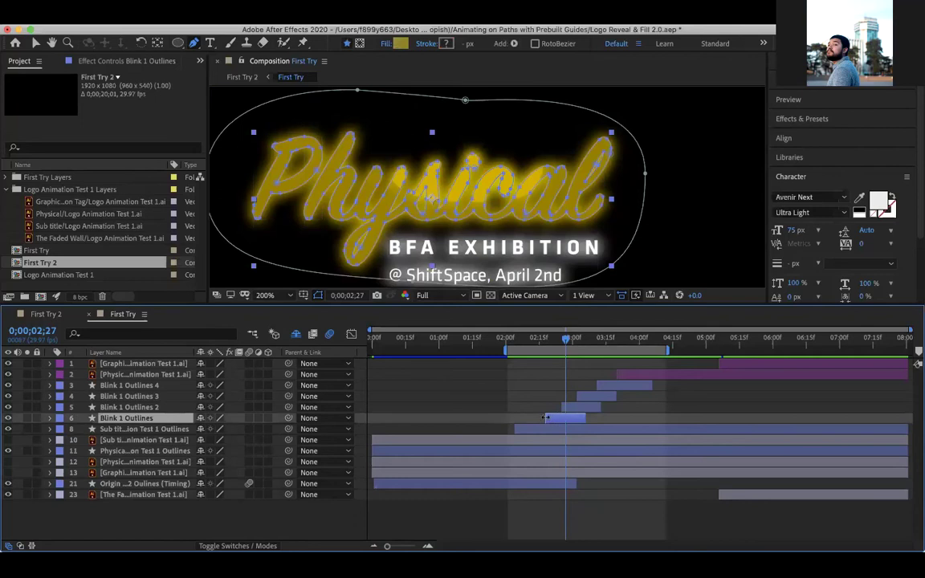
{"action": "left_click_drag", "start_coordinate": [560, 342], "coordinate": [586, 344]}
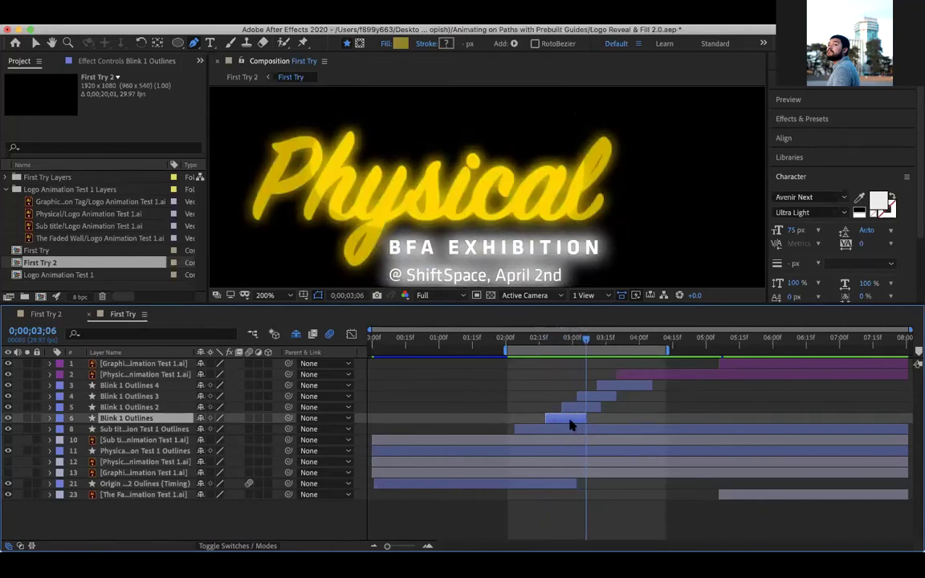
{"action": "left_click_drag", "start_coordinate": [587, 342], "coordinate": [603, 343]}
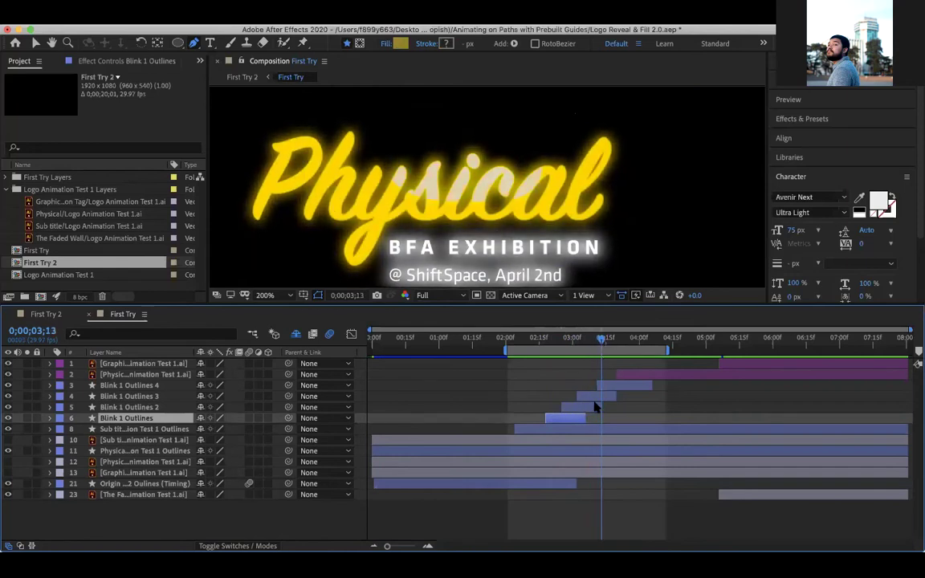
Step: Try extending the start of the Blink 1 Outlines 3 layer to an earlier time
{"action": "left_click", "coordinate": [595, 407]}
{"action": "left_click", "coordinate": [582, 395]}
{"action": "left_click_drag", "start_coordinate": [555, 394], "coordinate": [515, 395]}
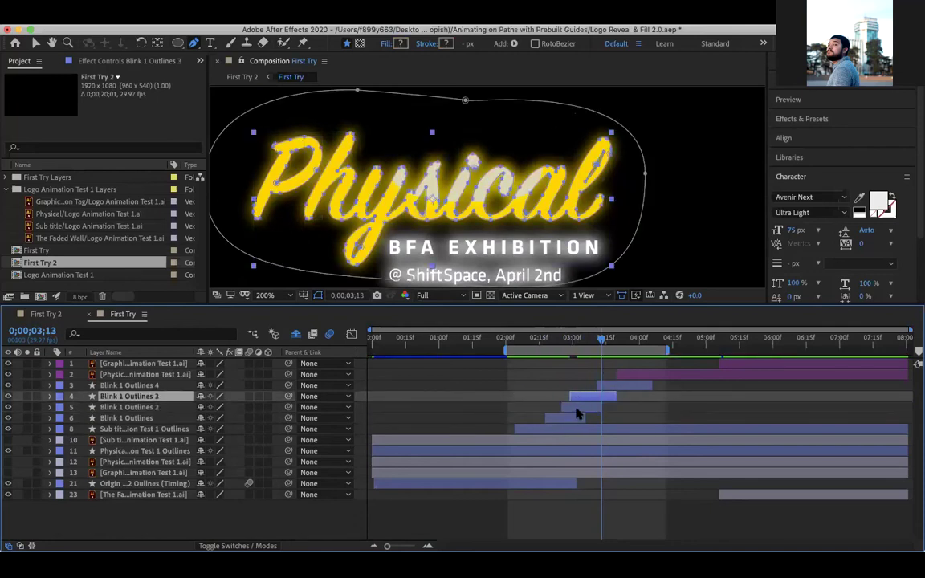
Step: Select the topmost Physical artwork layer at 0;00;03;25 and scrub through its mask reveal to 0;00;04;29
{"action": "left_click_drag", "start_coordinate": [605, 341], "coordinate": [628, 343]}
{"action": "left_click", "coordinate": [634, 376]}
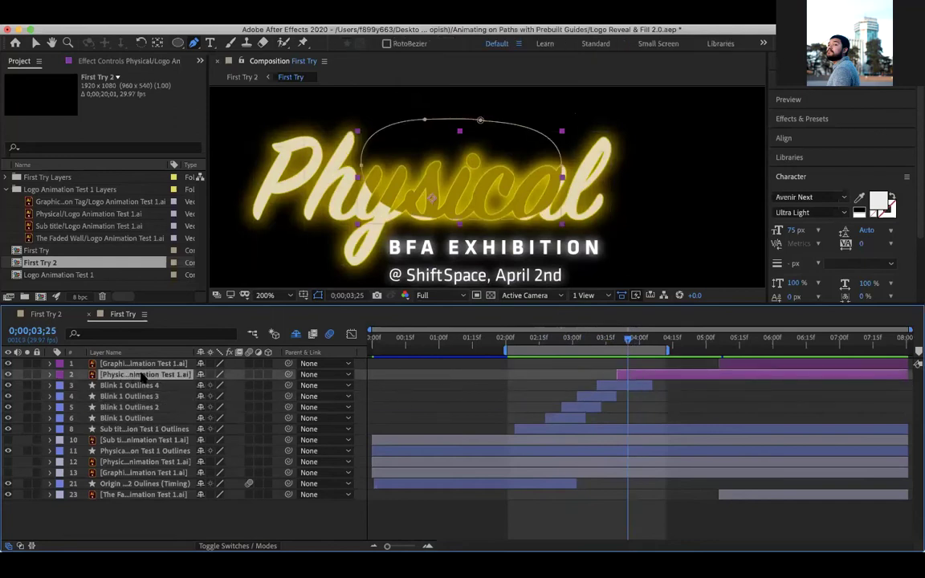
{"action": "left_click_drag", "start_coordinate": [629, 342], "coordinate": [704, 347]}
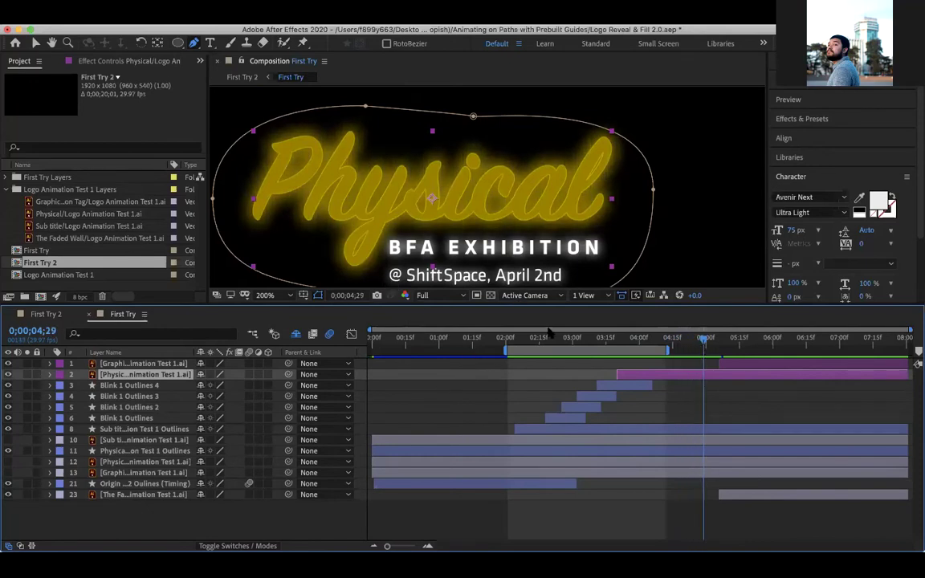
Step: Shift the work area to about 0;00;03;13 through 0;00;05;25, and show the composition at 50% at 0;00;05;15
{"action": "left_click_drag", "start_coordinate": [483, 346], "coordinate": [652, 356]}
{"action": "left_click_drag", "start_coordinate": [707, 340], "coordinate": [740, 347]}
{"action": "key", "text": "z"}
{"action": "left_click", "coordinate": [504, 190], "text": "alt"}
{"action": "left_click", "coordinate": [504, 189], "text": "alt"}
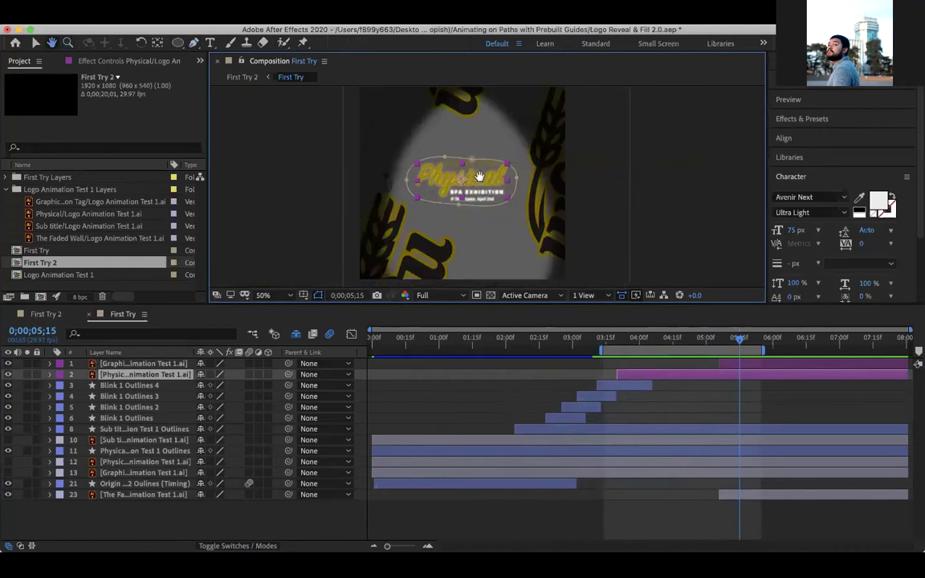
Step: Reveal the Opacity keyframes of the topmost Graphic Design tag layer and scrub back through the flicker to 0;00;05;12
{"action": "left_click", "coordinate": [115, 365]}
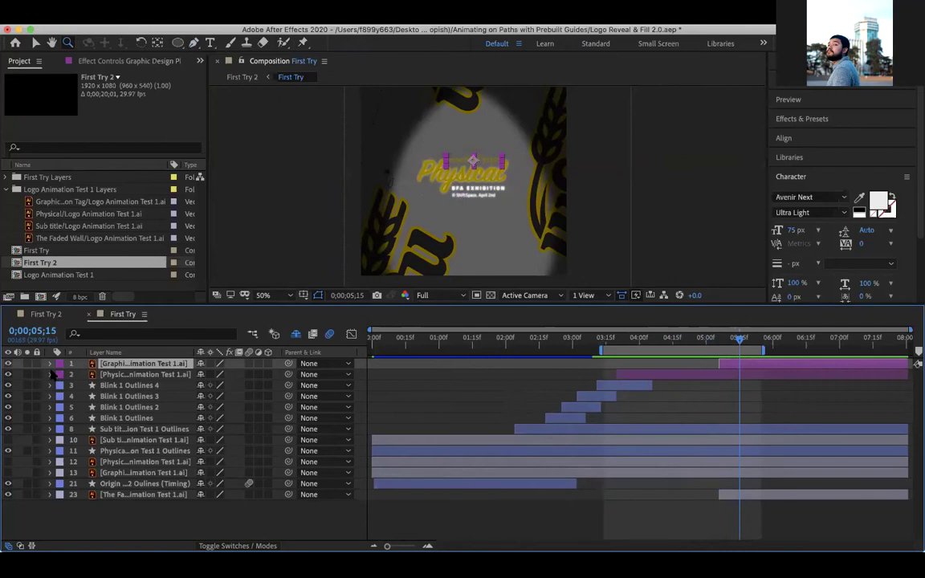
{"action": "left_click", "coordinate": [49, 364]}
{"action": "left_click", "coordinate": [49, 364]}
{"action": "key", "text": "t"}
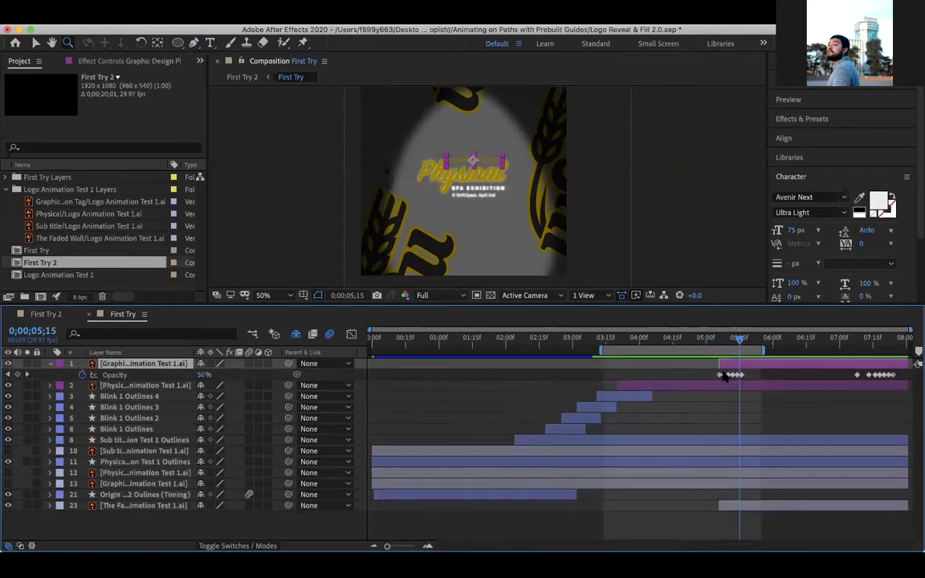
{"action": "mouse_move", "coordinate": [740, 341]}
{"action": "left_mouse_down"}
{"action": "mouse_move", "coordinate": [706, 313]}
{"action": "mouse_move", "coordinate": [772, 311]}
{"action": "mouse_move", "coordinate": [884, 343]}
{"action": "mouse_move", "coordinate": [803, 312]}
{"action": "mouse_move", "coordinate": [681, 305]}
{"action": "mouse_move", "coordinate": [740, 338]}
{"action": "mouse_move", "coordinate": [718, 339]}
{"action": "mouse_move", "coordinate": [782, 341]}
{"action": "mouse_move", "coordinate": [640, 338]}
{"action": "mouse_move", "coordinate": [732, 344]}
{"action": "left_mouse_up"}
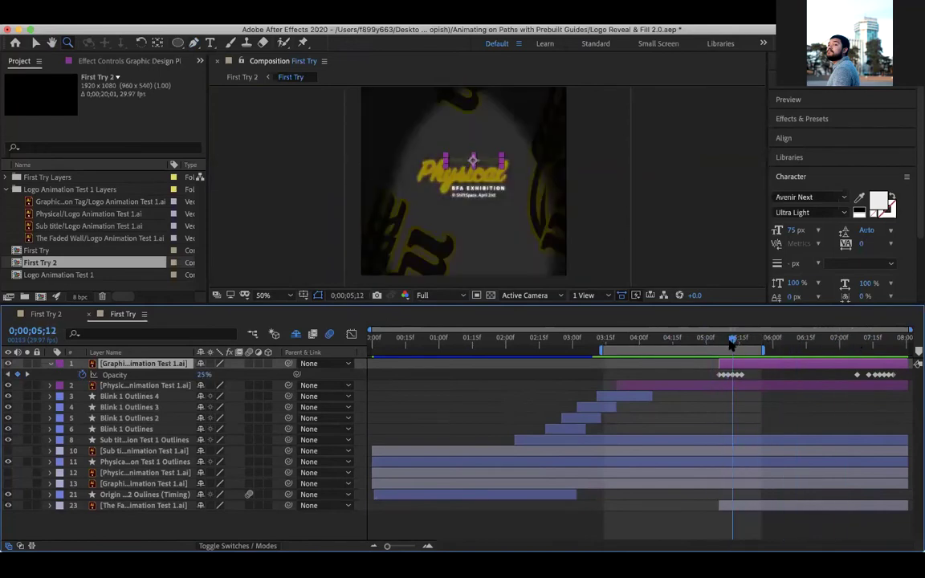
Step: Reveal The Faded Wall layer's Opacity keyframes in an enlarged timeline, and compare their start at 0;00;05;06 with the Graphic Design tag layer
{"action": "left_click", "coordinate": [116, 508]}
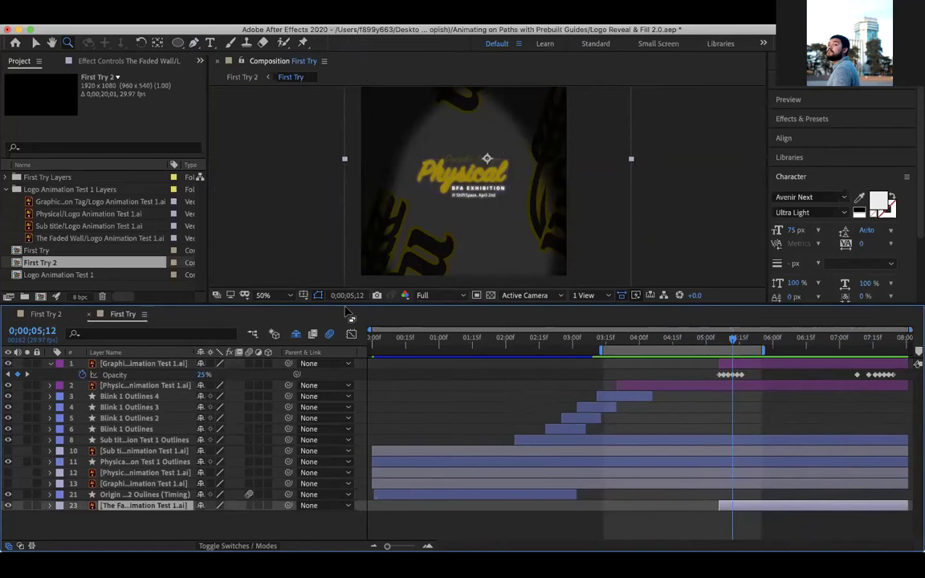
{"action": "left_click_drag", "start_coordinate": [346, 306], "coordinate": [346, 245]}
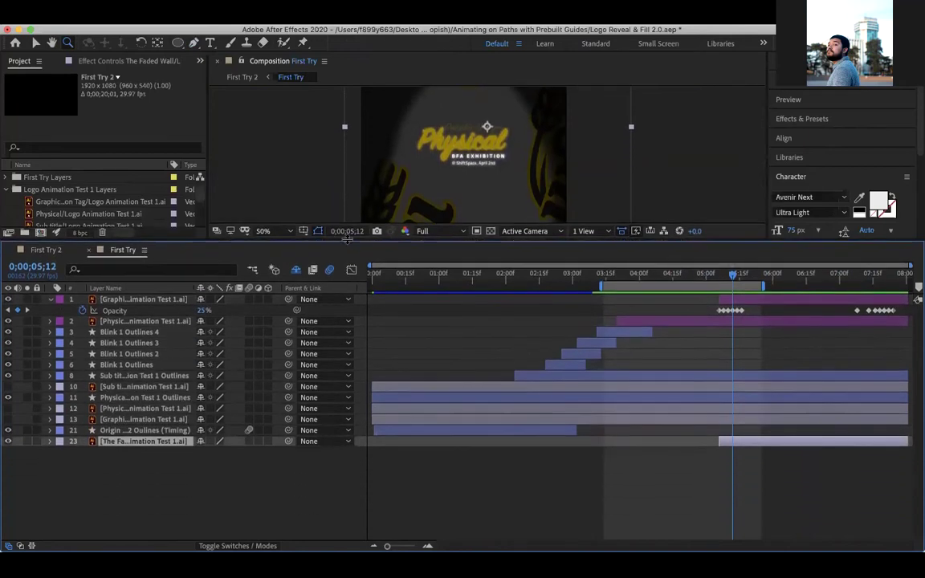
{"action": "left_click", "coordinate": [50, 447]}
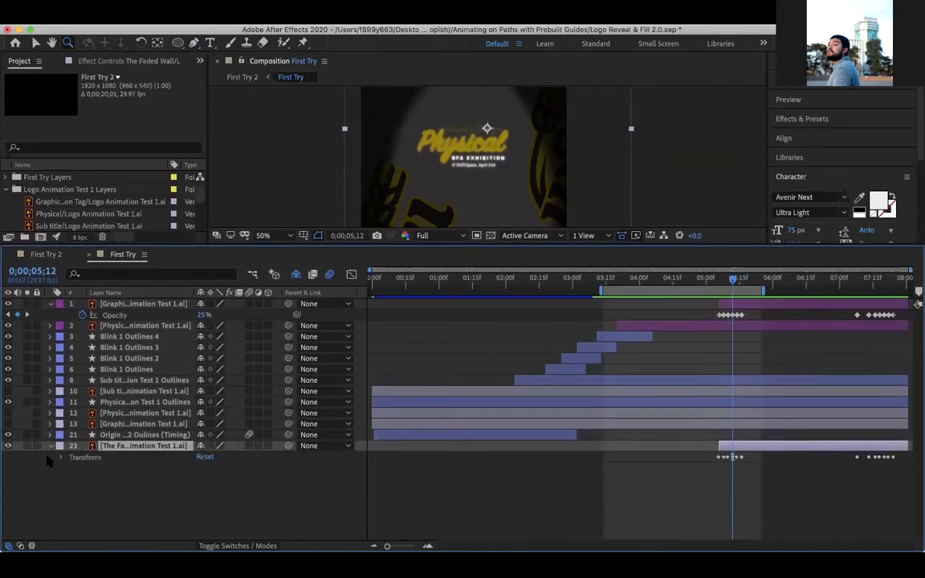
{"action": "key", "text": "t"}
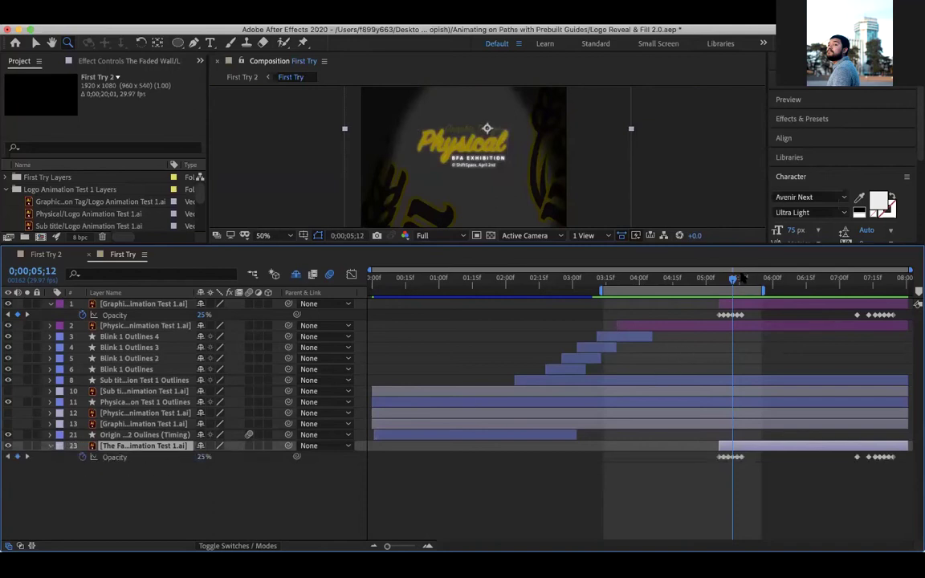
{"action": "left_click_drag", "start_coordinate": [736, 280], "coordinate": [720, 282]}
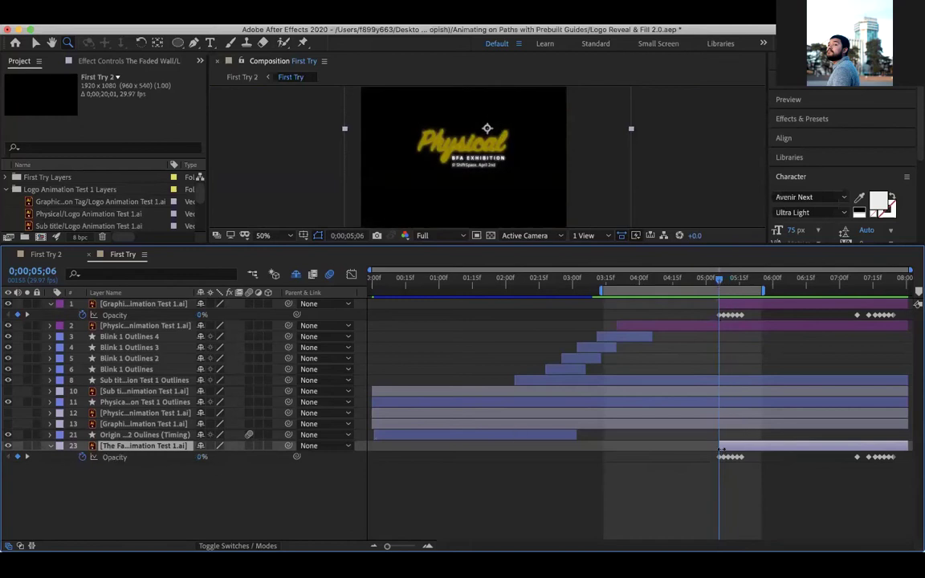
{"action": "left_click", "coordinate": [152, 302]}
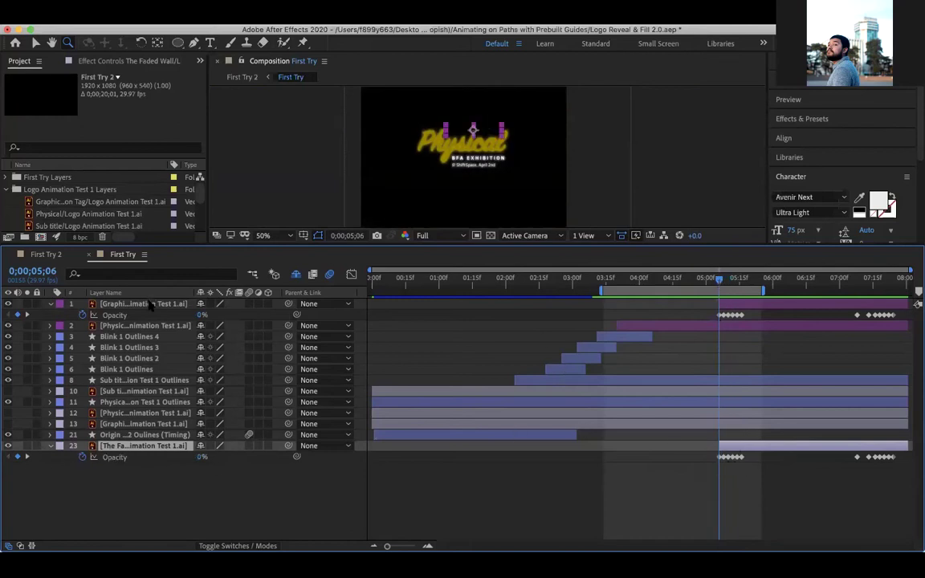
Step: Extend the work area from 0;00;00;00 to about 0;00;08;00 and scrub the reveal to 0;00;02;07
{"action": "left_click_drag", "start_coordinate": [719, 279], "coordinate": [372, 277]}
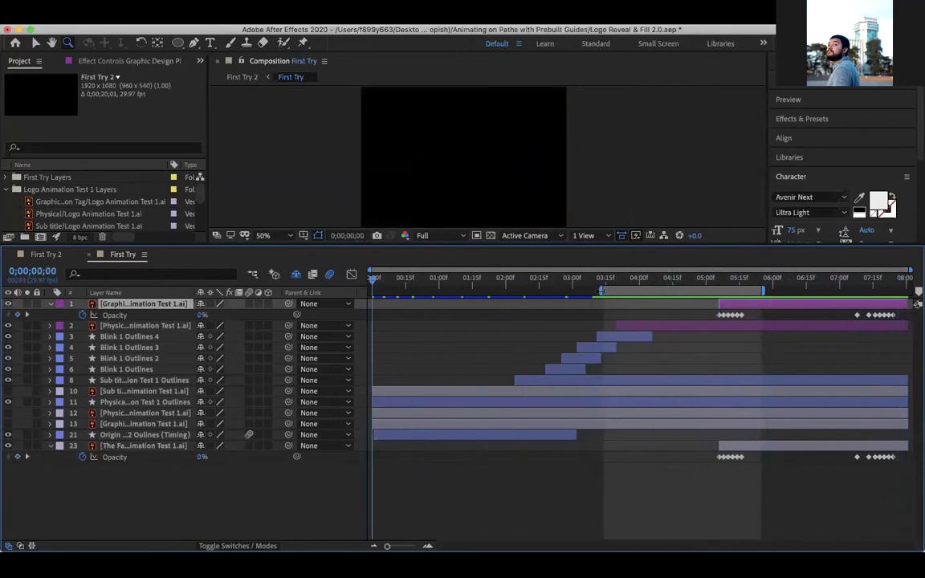
{"action": "left_click_drag", "start_coordinate": [789, 294], "coordinate": [908, 290]}
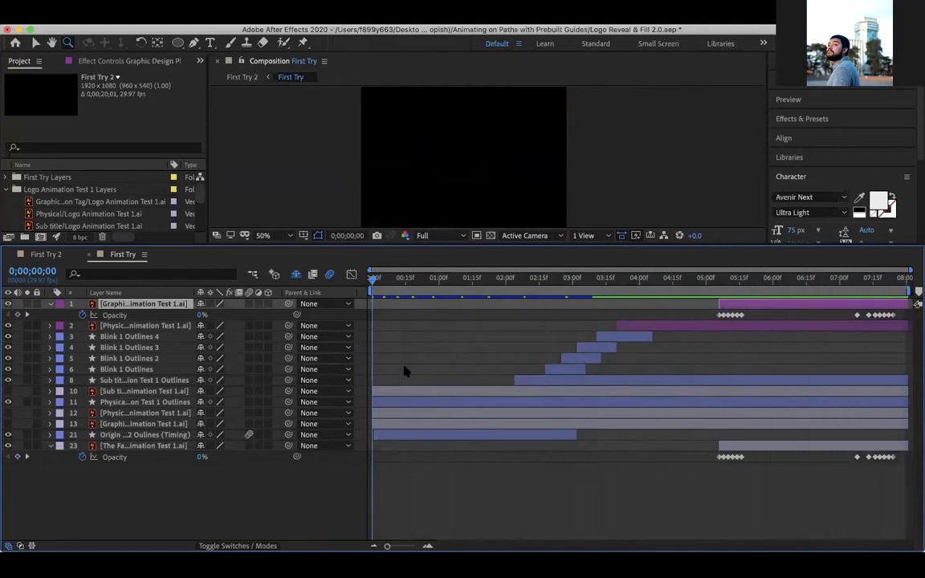
{"action": "left_click_drag", "start_coordinate": [372, 279], "coordinate": [519, 297]}
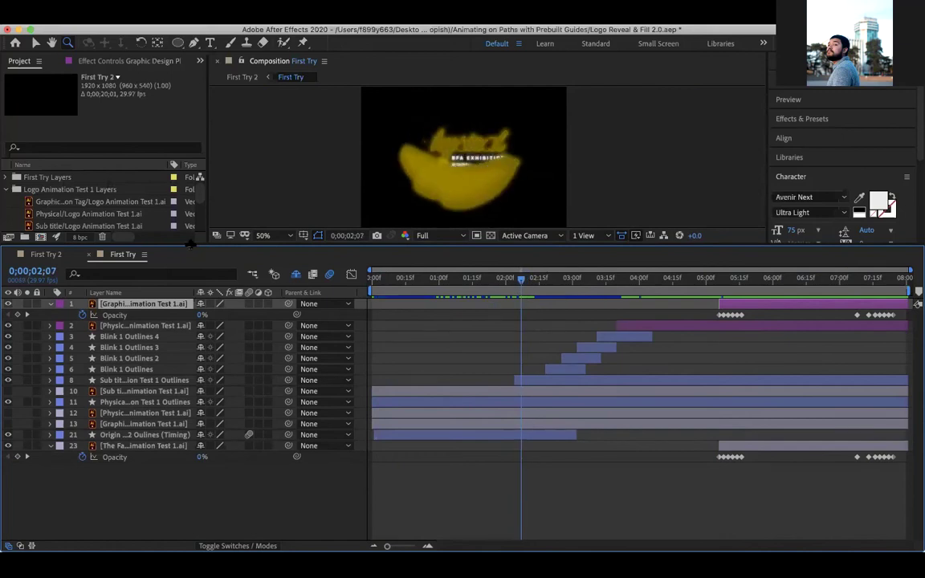
Step: Enlarge the composition view to review the Logo Animation Test 1 Layers folder, and return to the start of the timeline
{"action": "left_click_drag", "start_coordinate": [191, 245], "coordinate": [190, 330]}
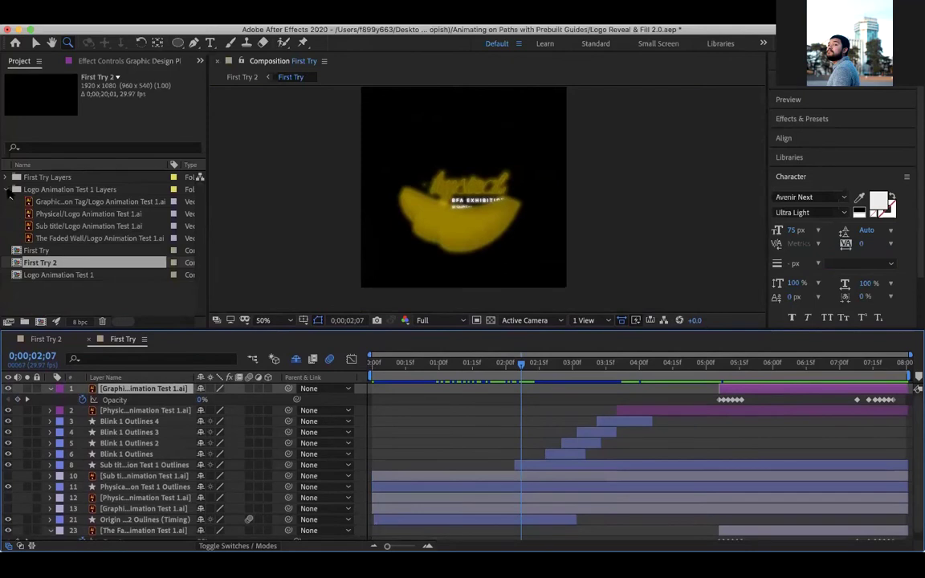
{"action": "left_click", "coordinate": [8, 190]}
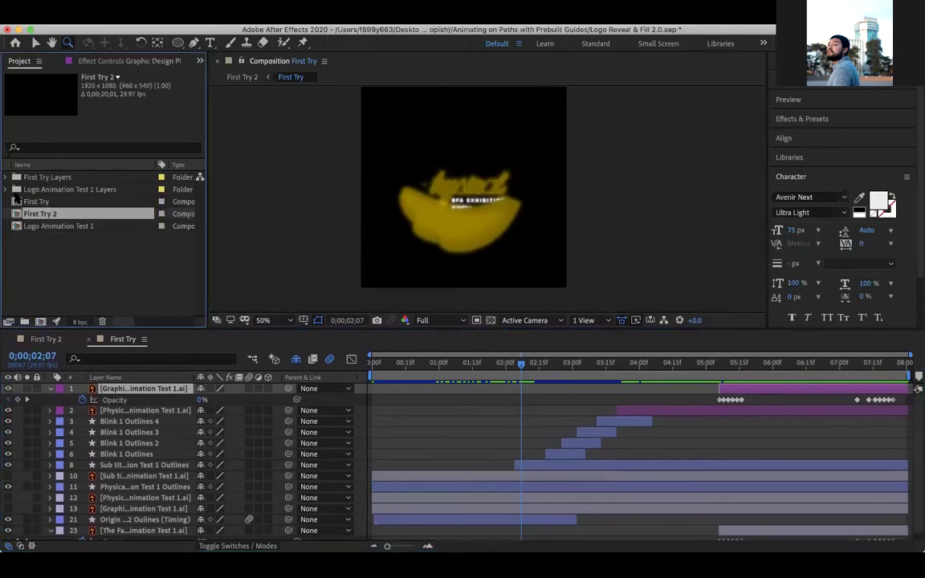
{"action": "left_click", "coordinate": [7, 190]}
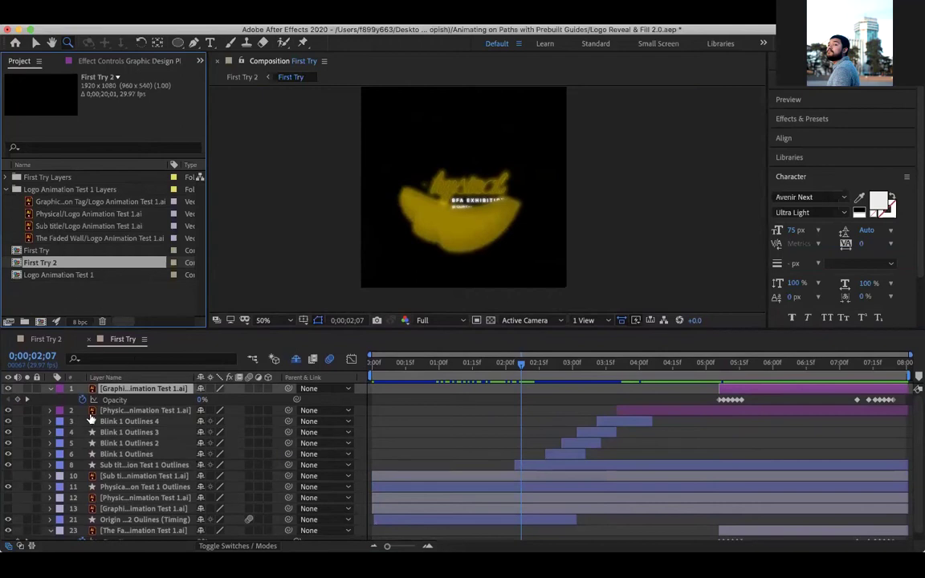
{"action": "left_click_drag", "start_coordinate": [521, 364], "coordinate": [351, 391]}
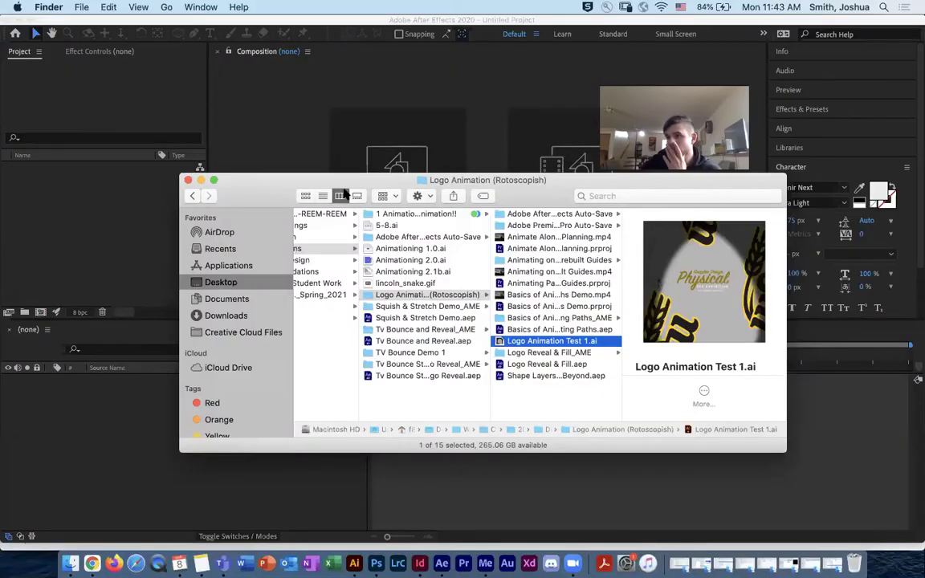
Step: Bring Logo Animation Test 1.ai from the Logo Animation (Rotoscopish) folder into the empty After Effects project
{"action": "left_click_drag", "start_coordinate": [267, 198], "coordinate": [286, 186]}
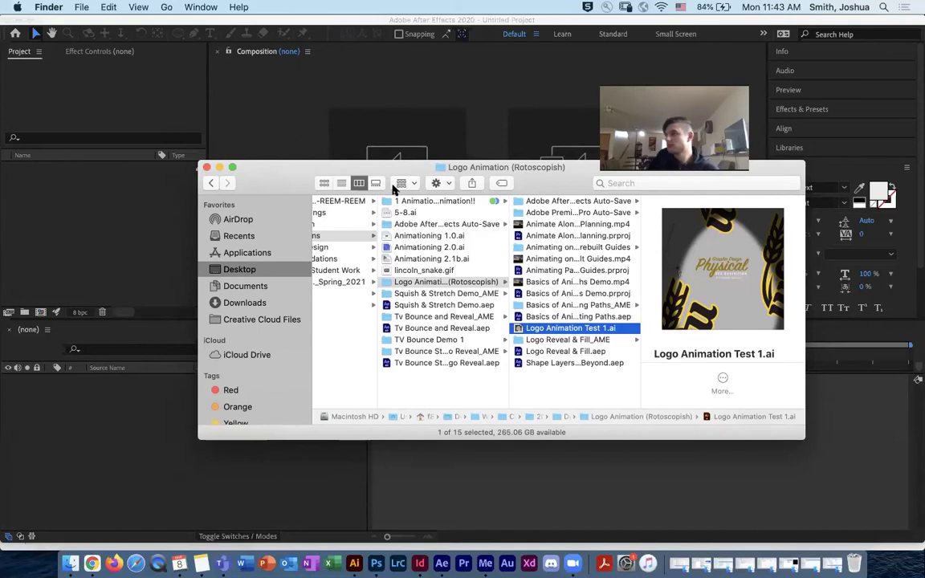
{"action": "key", "text": "super+m"}
{"action": "left_click_drag", "start_coordinate": [365, 566], "coordinate": [305, 207]}
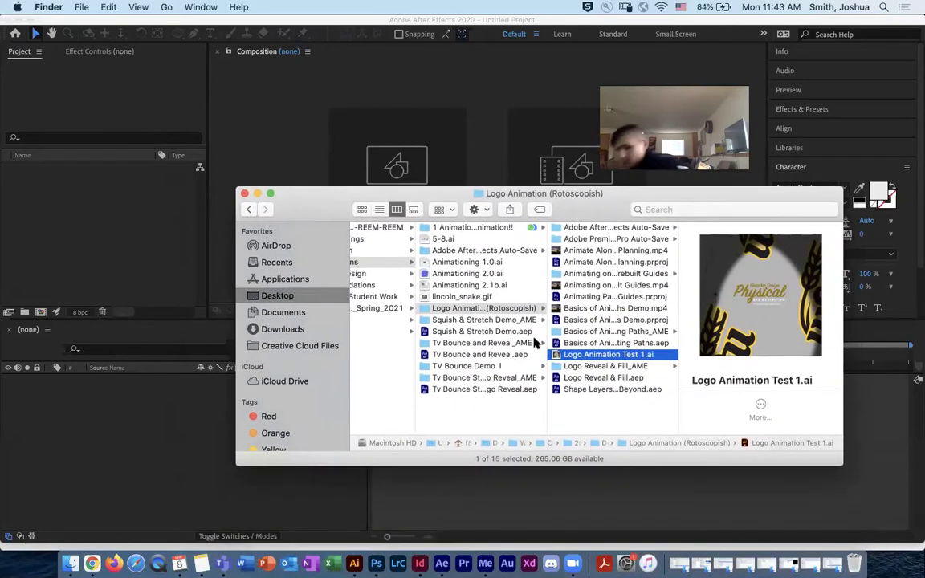
{"action": "left_click_drag", "start_coordinate": [557, 370], "coordinate": [95, 196]}
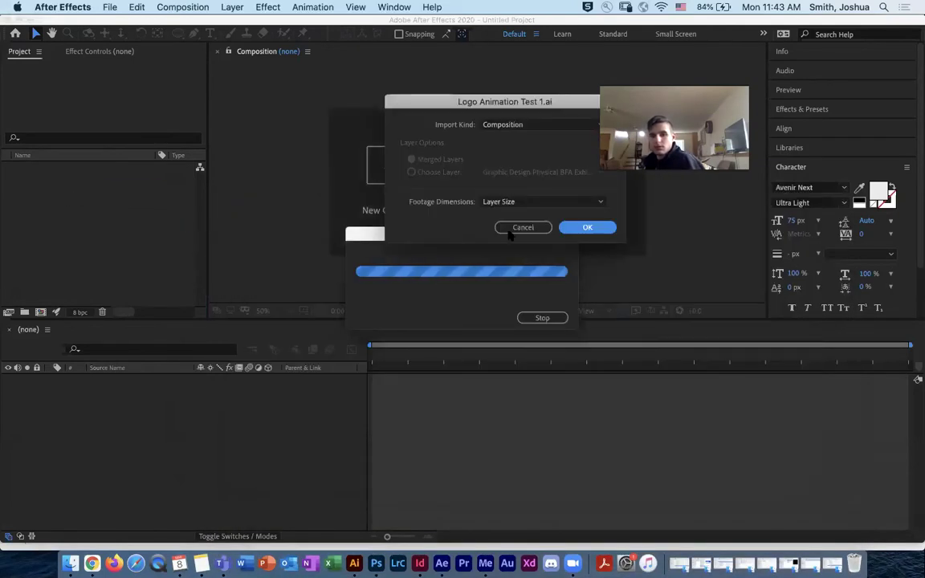
Step: Import the Illustrator file as a Composition with the footage dimensions set to Layer Size
{"action": "left_click_drag", "start_coordinate": [535, 97], "coordinate": [470, 98]}
{"action": "left_click", "coordinate": [480, 121]}
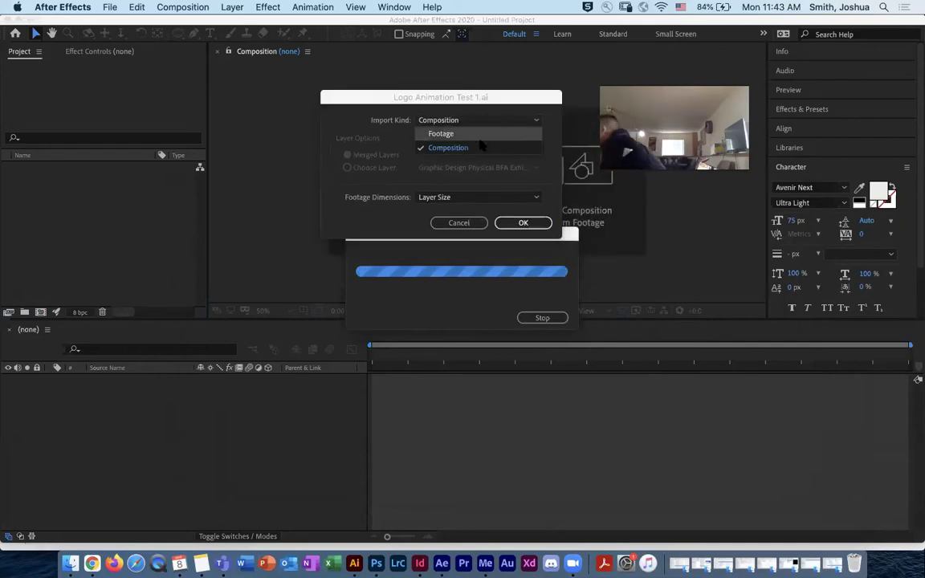
{"action": "left_click", "coordinate": [462, 192]}
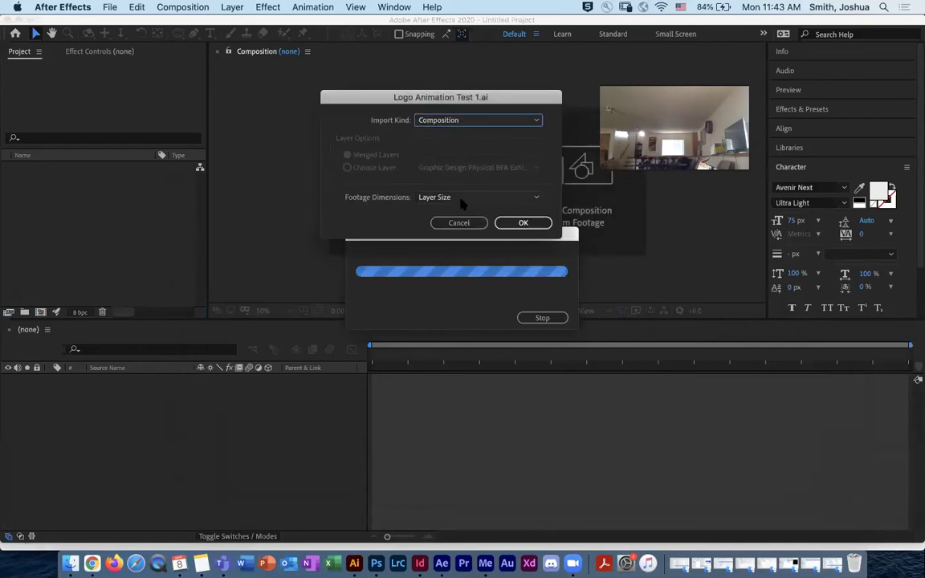
{"action": "left_click", "coordinate": [458, 198]}
{"action": "left_click", "coordinate": [477, 211]}
{"action": "left_click", "coordinate": [523, 222]}
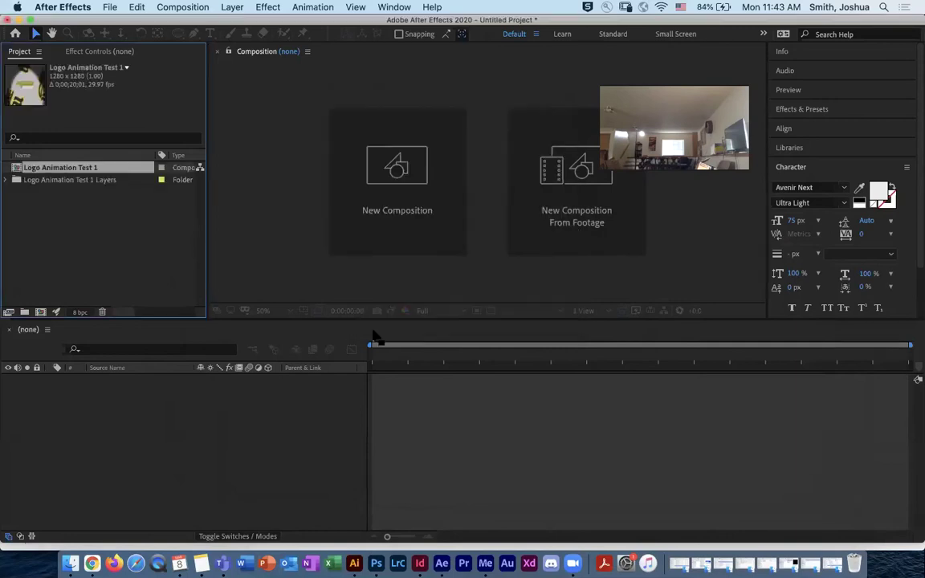
Step: Examine the imported artwork layers inside the Logo Animation Test 1 Layers folder
{"action": "left_click", "coordinate": [7, 180]}
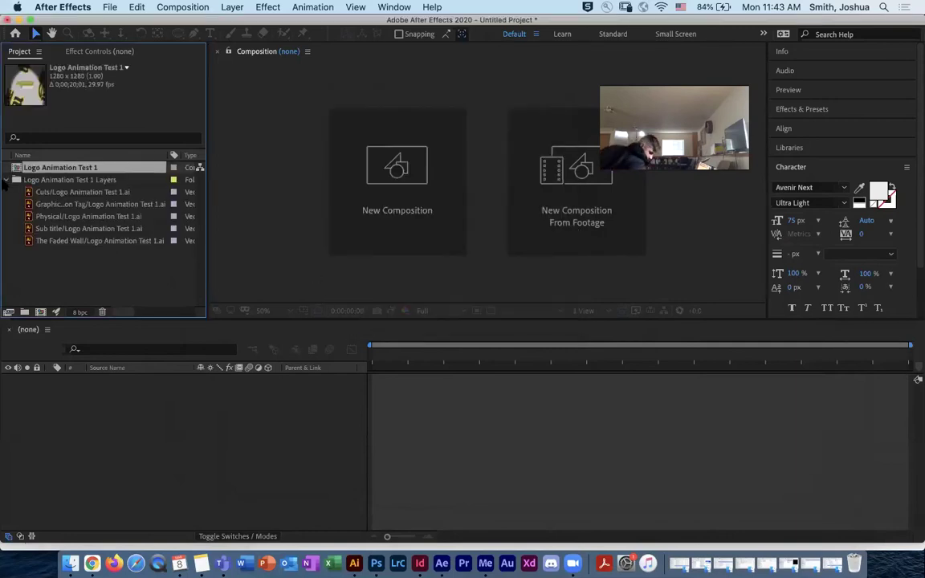
{"action": "left_click", "coordinate": [6, 180]}
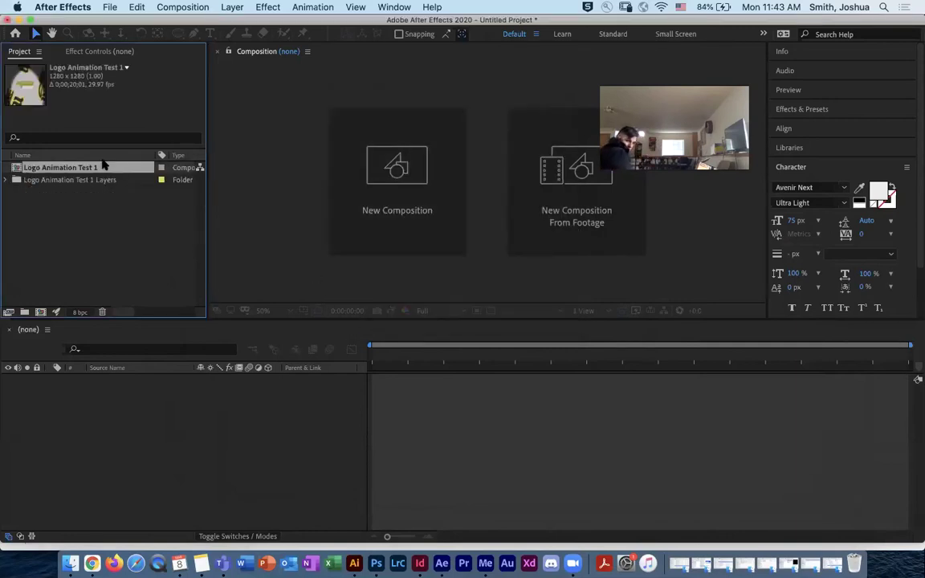
{"action": "left_click", "coordinate": [7, 180]}
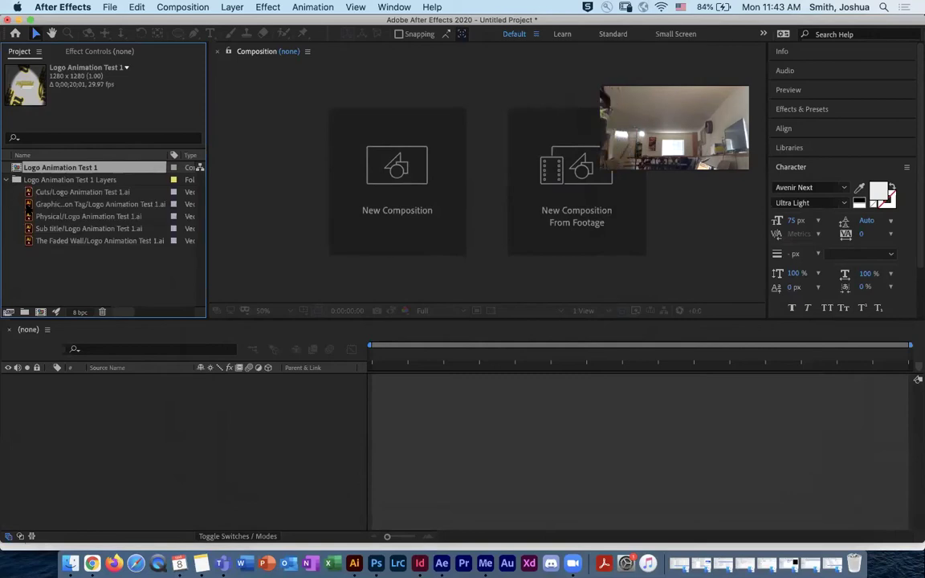
{"action": "left_click", "coordinate": [7, 180]}
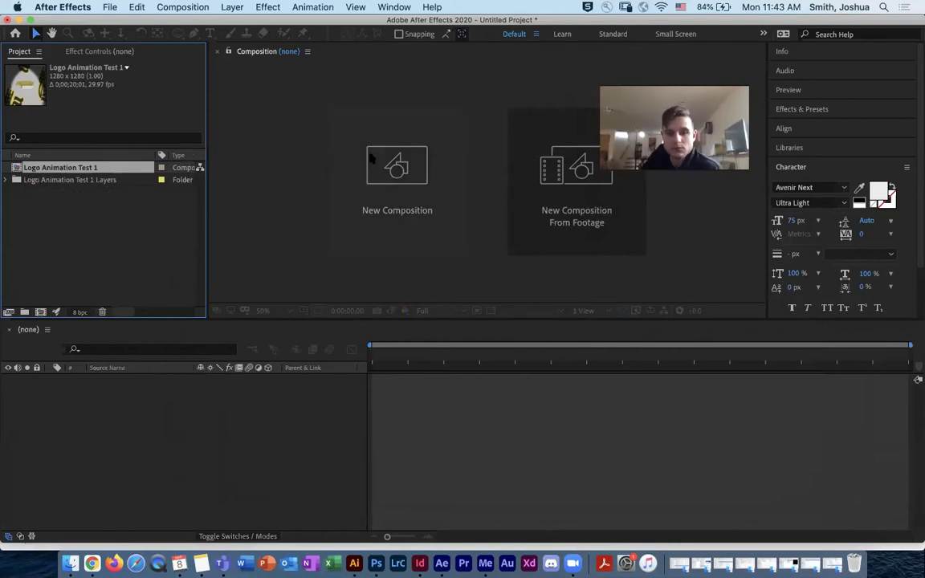
Step: Create a new 1280 x 1280 px composition named Comp 1 at 29.97 fps with a duration of 0;00;06;01
{"action": "left_click", "coordinate": [412, 198]}
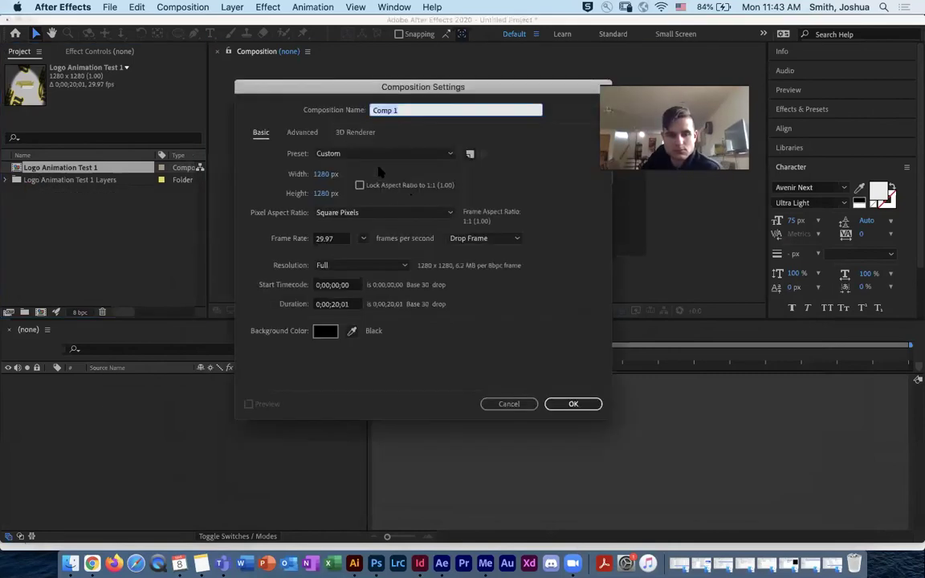
{"action": "left_click_drag", "start_coordinate": [319, 86], "coordinate": [353, 101]}
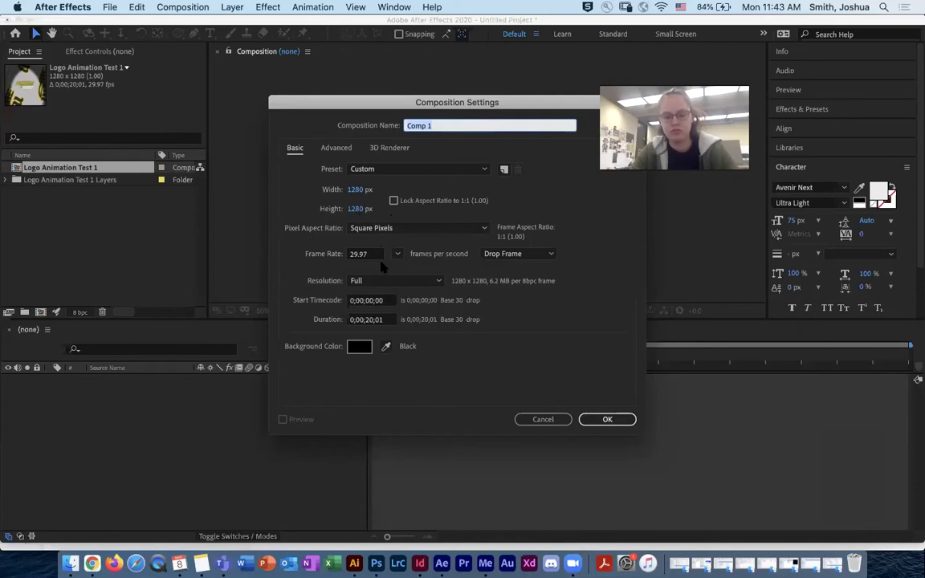
{"action": "left_click", "coordinate": [368, 321]}
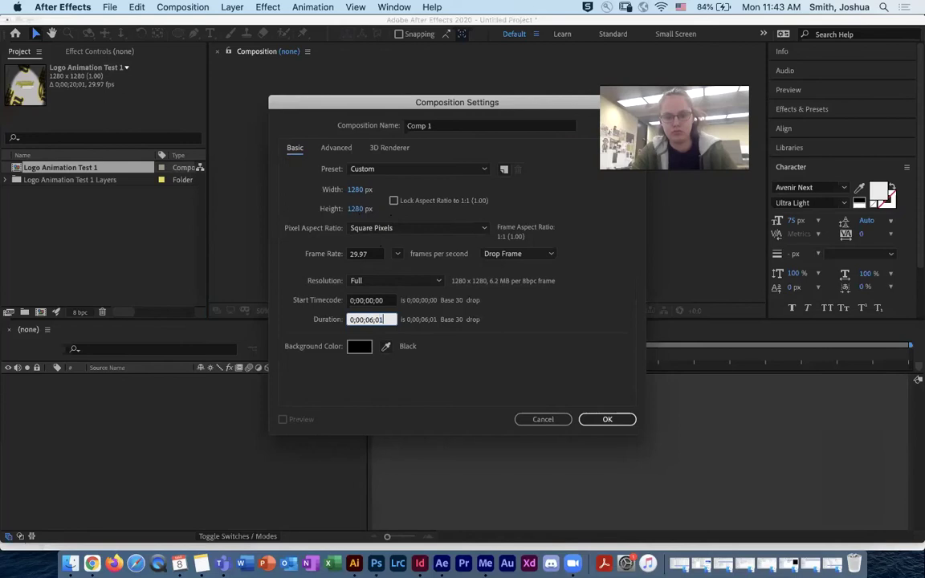
{"action": "key", "text": "Return"}
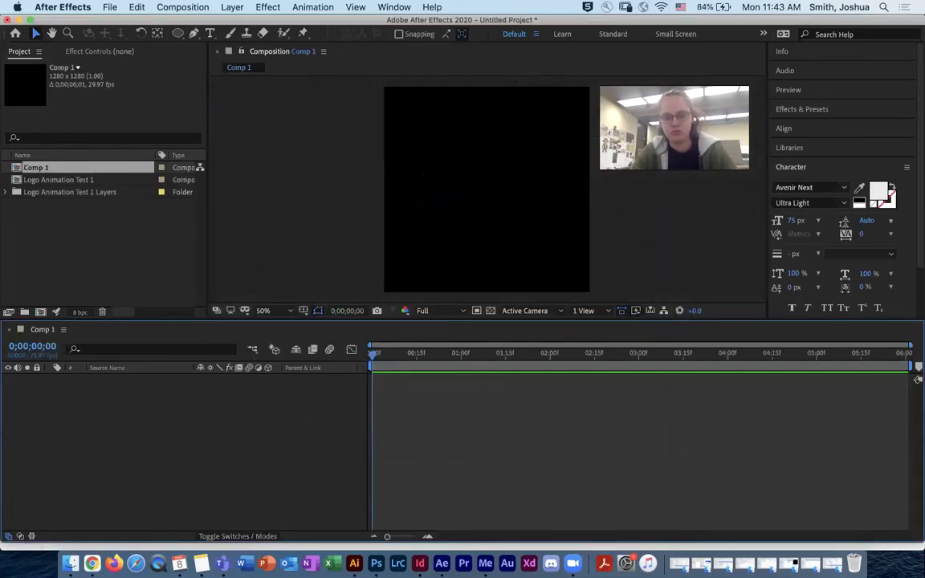
Step: Add the Physical artwork from the Logo Animation Test 1 Layers folder to Comp 1 as a layer, and collapse the folder
{"action": "left_click", "coordinate": [6, 192]}
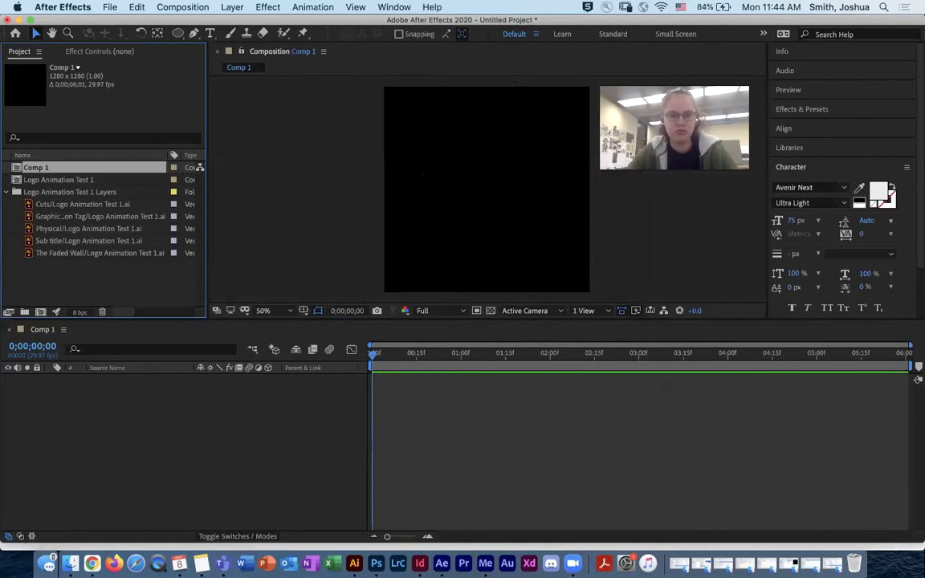
{"action": "left_click_drag", "start_coordinate": [91, 229], "coordinate": [177, 378]}
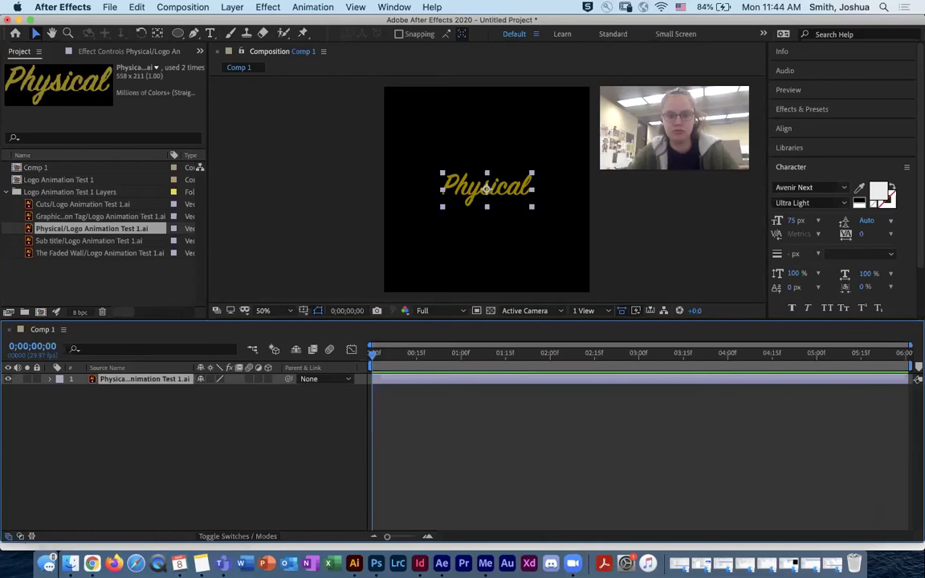
{"action": "left_click", "coordinate": [5, 192]}
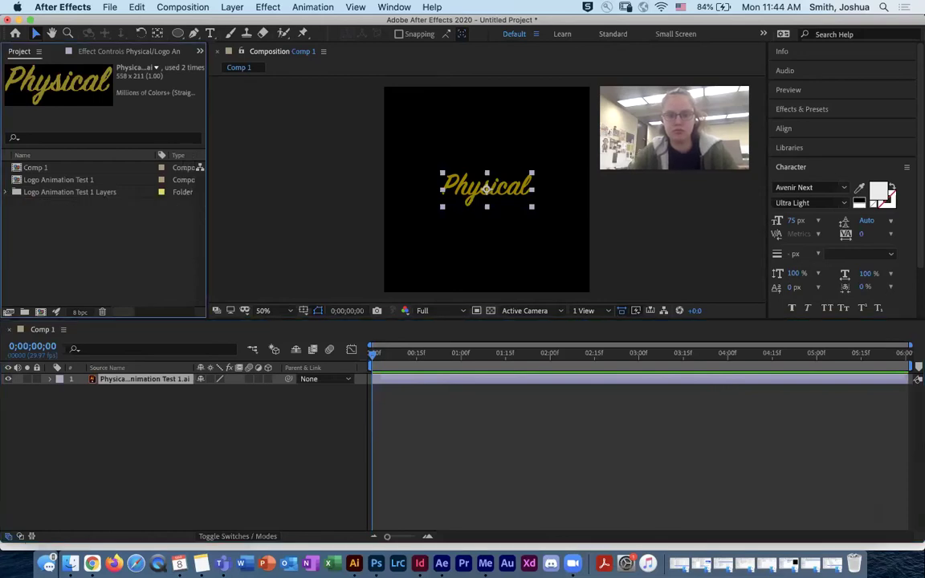
{"action": "left_click", "coordinate": [6, 192]}
{"action": "left_click", "coordinate": [6, 192]}
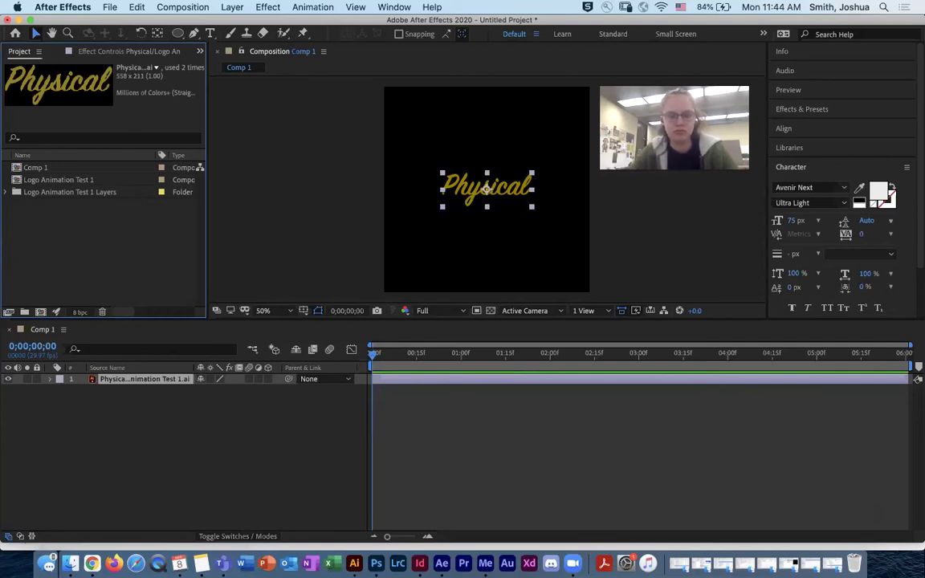
{"action": "left_click", "coordinate": [50, 379]}
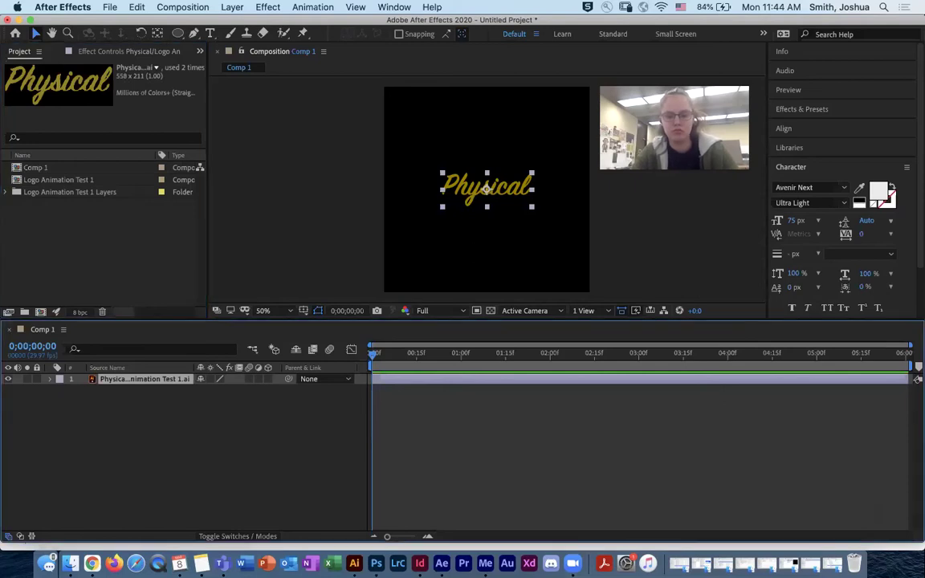
Step: Create shapes from the Physical vector layer in Comp 1 and check the property groups of the outlines layer
{"action": "left_click", "coordinate": [50, 379]}
{"action": "right_click", "coordinate": [155, 379]}
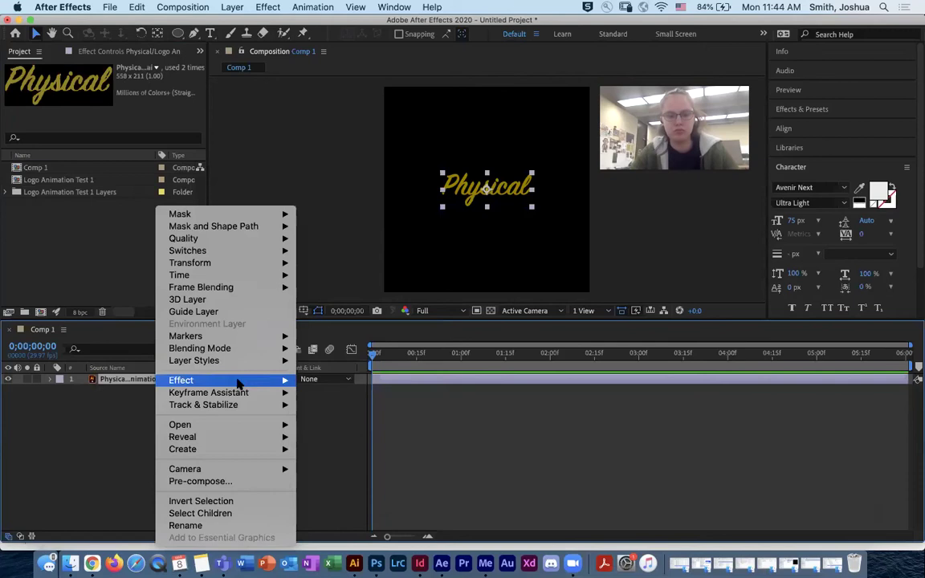
{"action": "mouse_move", "coordinate": [241, 449]}
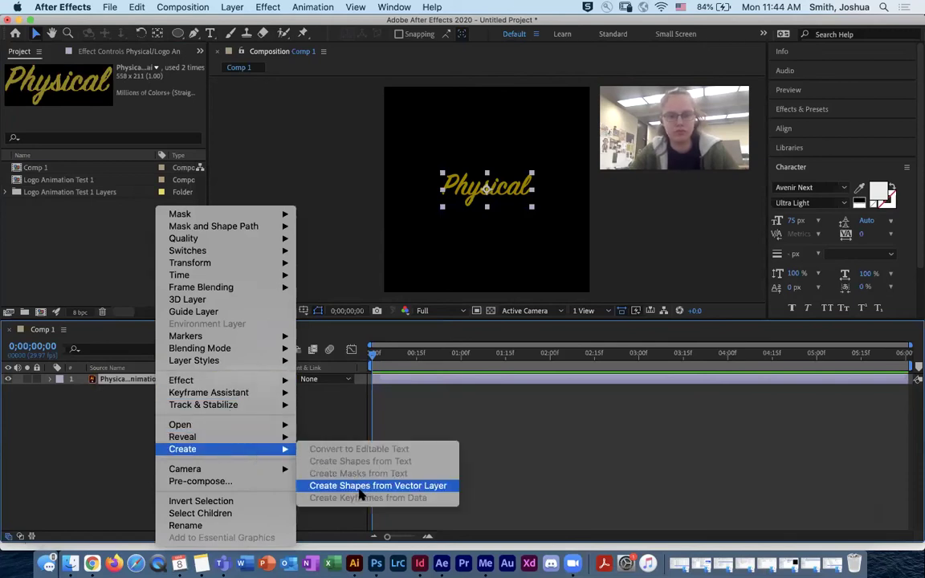
{"action": "left_click", "coordinate": [366, 487]}
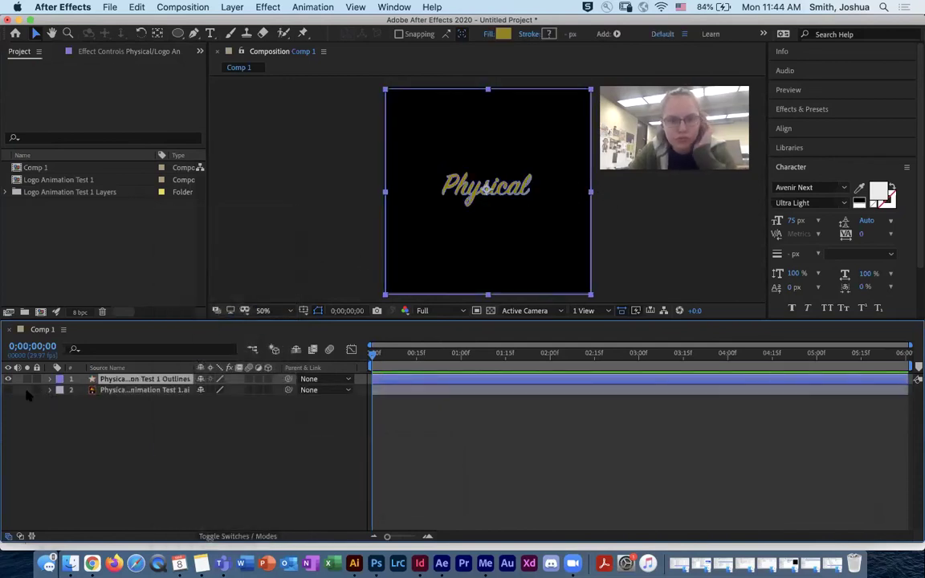
{"action": "left_click", "coordinate": [50, 380]}
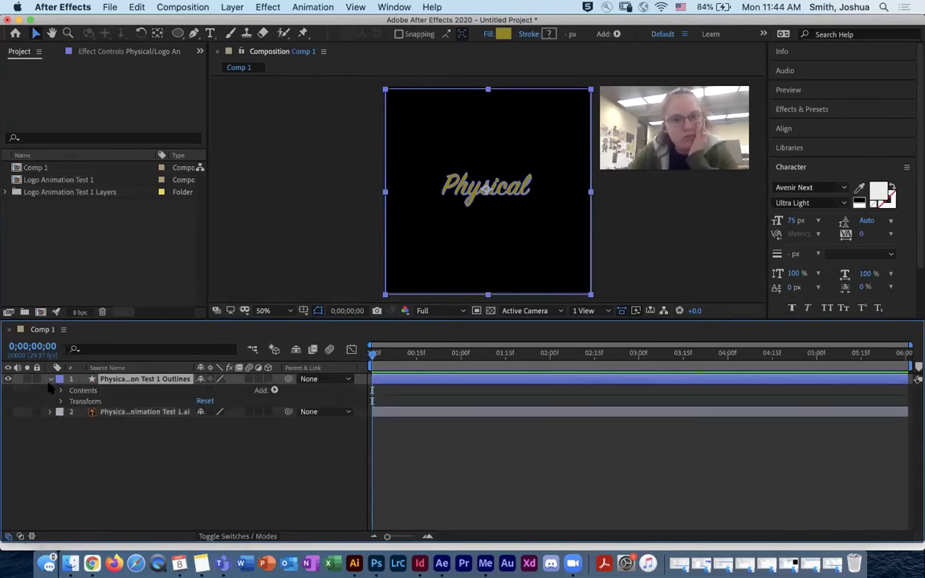
{"action": "left_click", "coordinate": [50, 379]}
Step: Delete the original Physical Illustrator layer from Comp 1, keeping only the outlines shape layer
{"action": "left_click", "coordinate": [108, 390]}
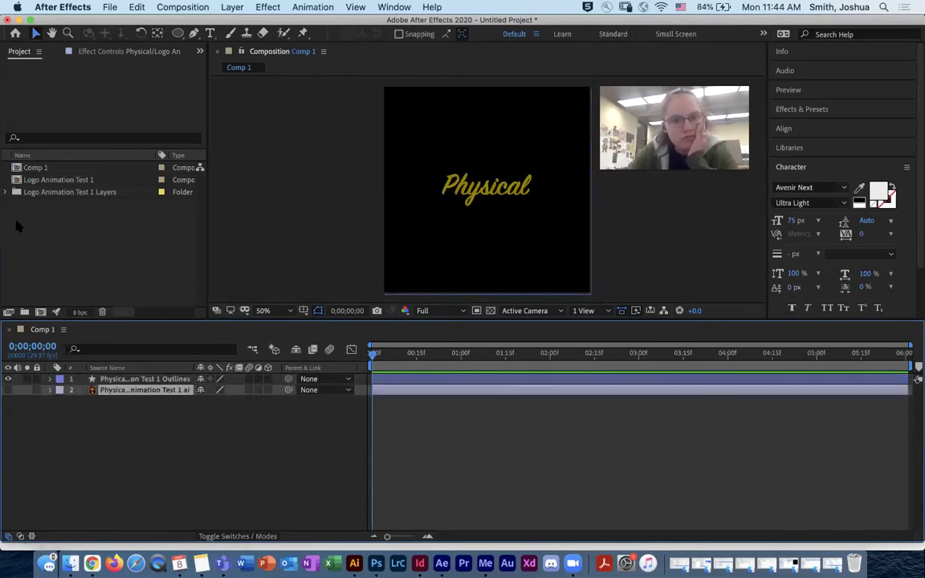
{"action": "left_click", "coordinate": [6, 193]}
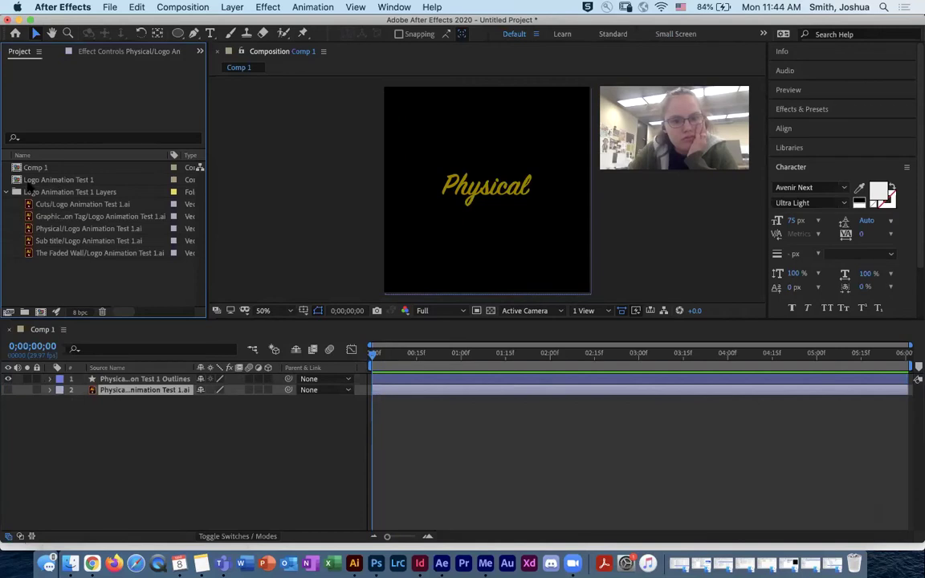
{"action": "left_click", "coordinate": [6, 193]}
{"action": "left_click", "coordinate": [112, 390]}
{"action": "key", "text": "Delete"}
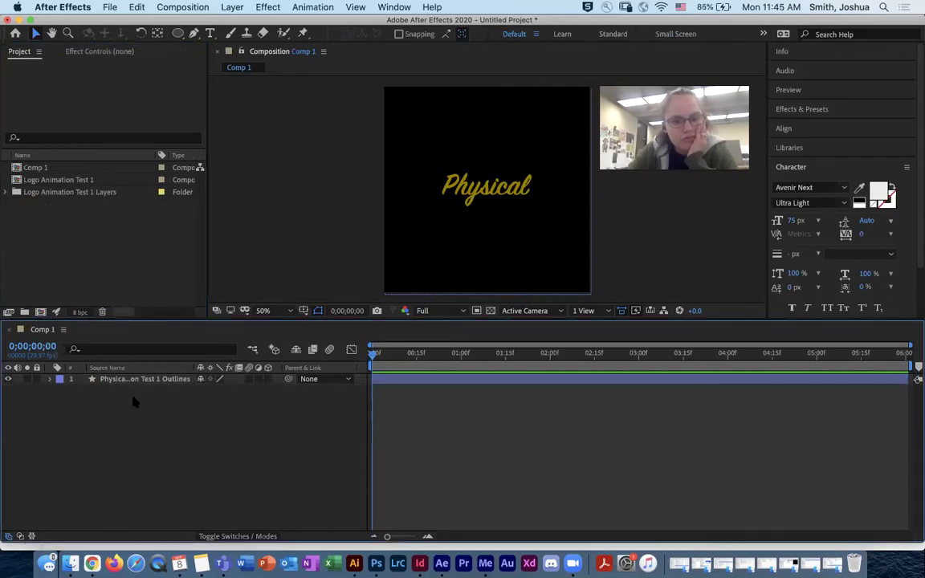
Step: Expand the contents of the Physical outlines layer and rename Group 1 as Hysical
{"action": "left_click", "coordinate": [50, 379]}
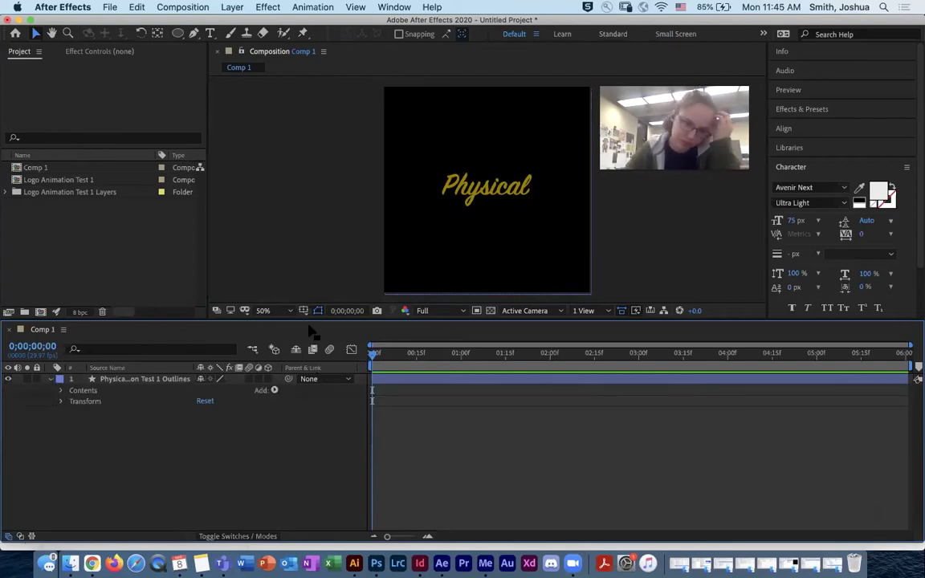
{"action": "left_click_drag", "start_coordinate": [311, 322], "coordinate": [346, 314]}
{"action": "key", "text": "z"}
{"action": "left_click", "coordinate": [512, 202]}
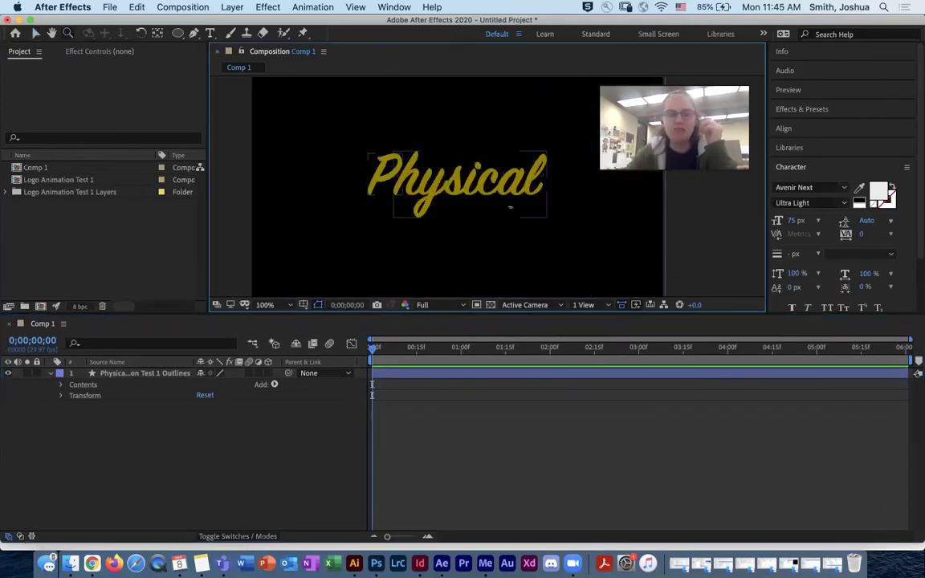
{"action": "key", "text": "v"}
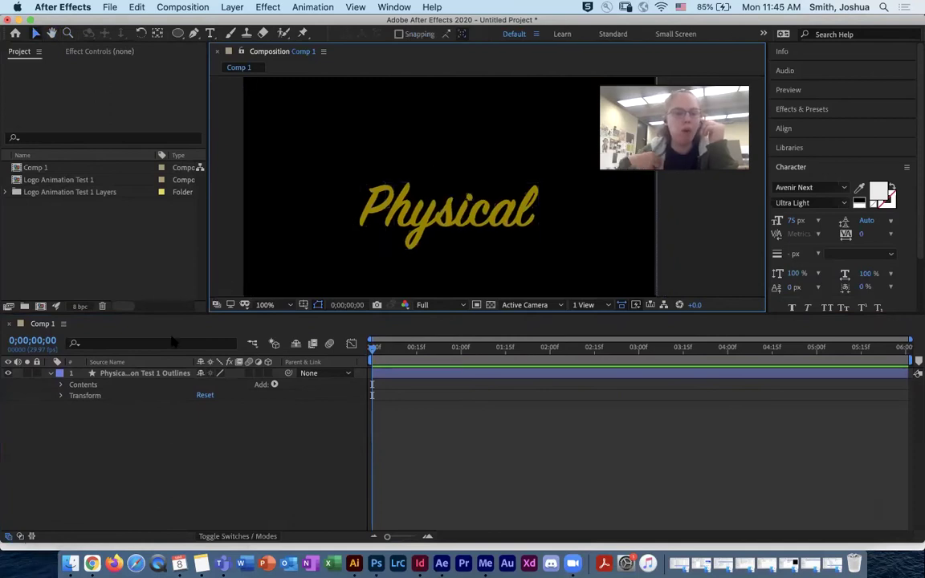
{"action": "left_click", "coordinate": [61, 386]}
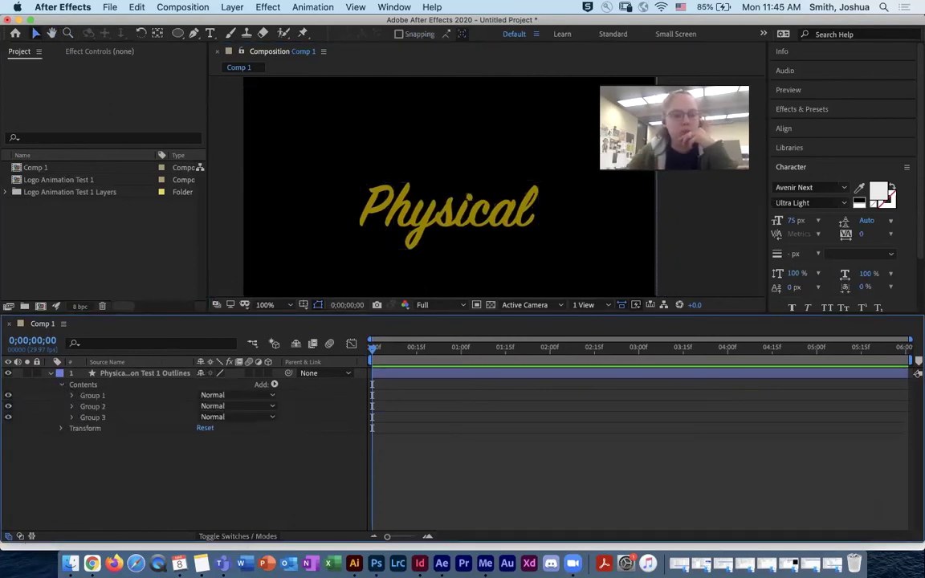
{"action": "left_click", "coordinate": [91, 395]}
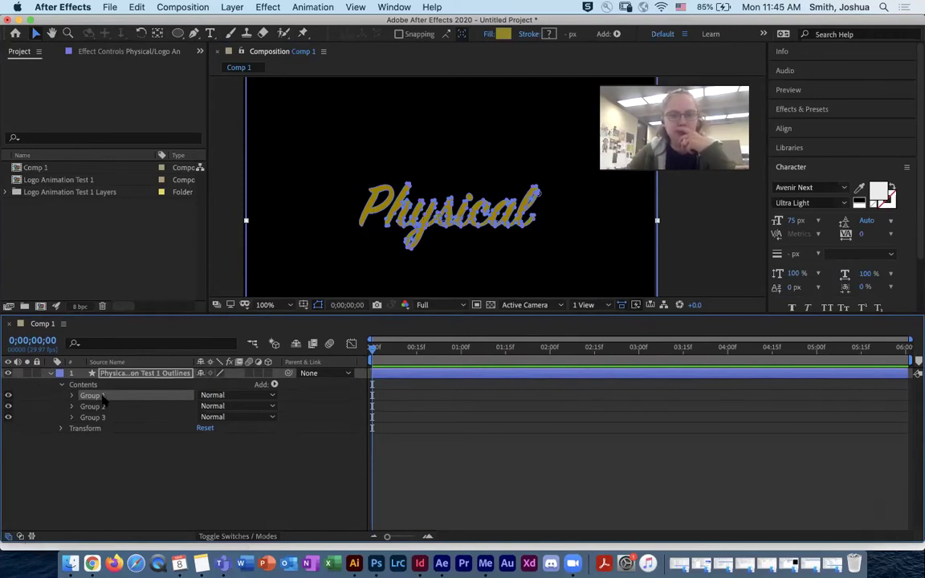
{"action": "key", "text": "Return"}
{"action": "type", "text": "Hysical"}
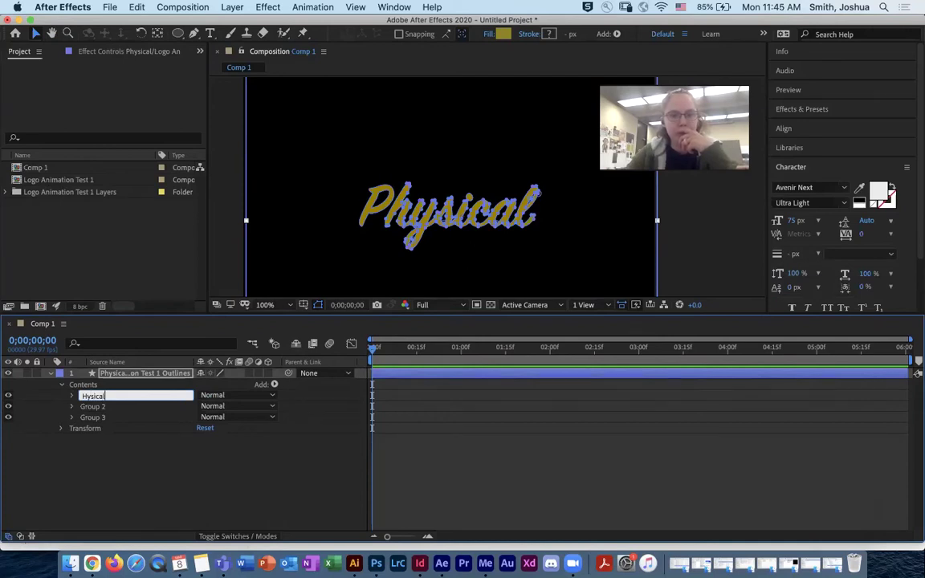
{"action": "key", "text": "Return"}
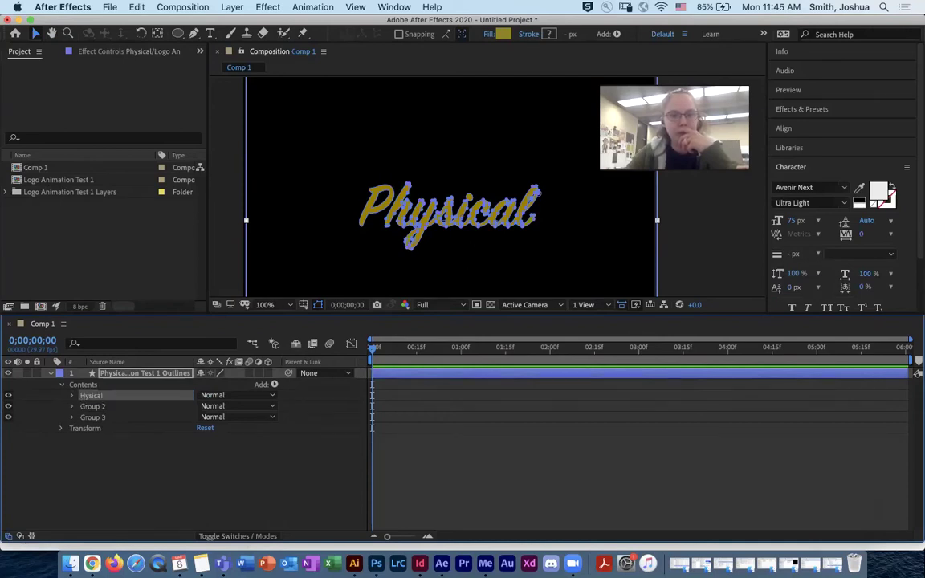
Step: Rename Group 2 as iDot and Group 3 as P in the outlines layer's contents
{"action": "left_click", "coordinate": [117, 411]}
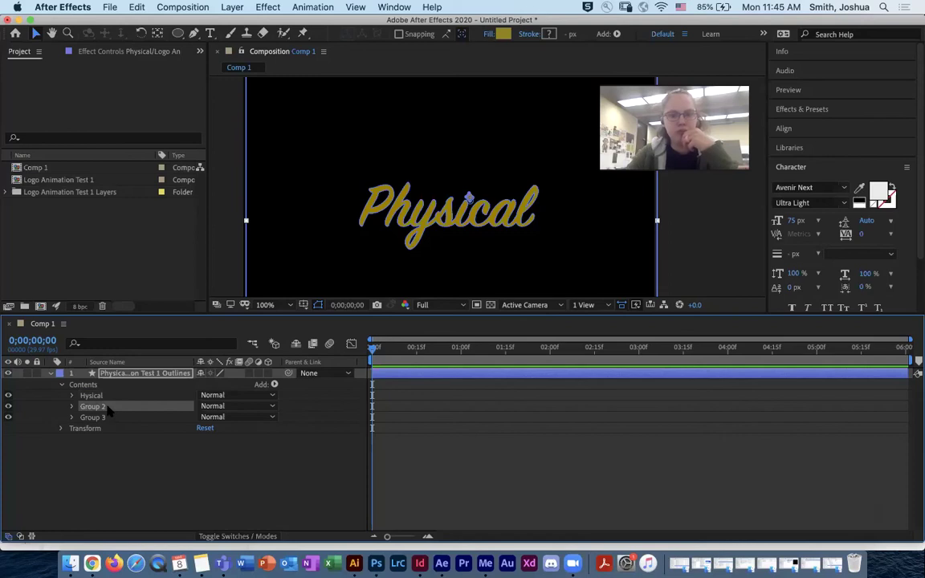
{"action": "key", "text": "Return"}
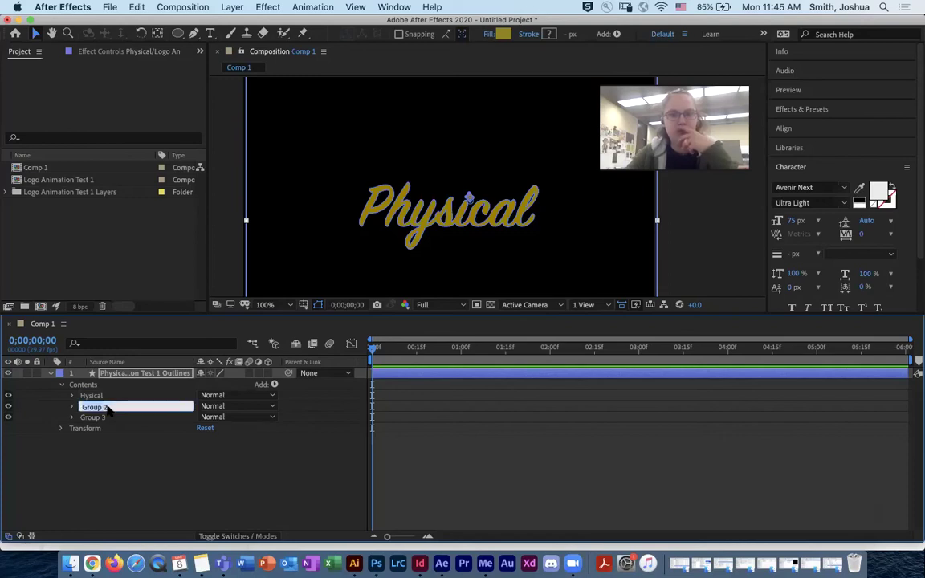
{"action": "type", "text": "iDot"}
{"action": "key", "text": "Return"}
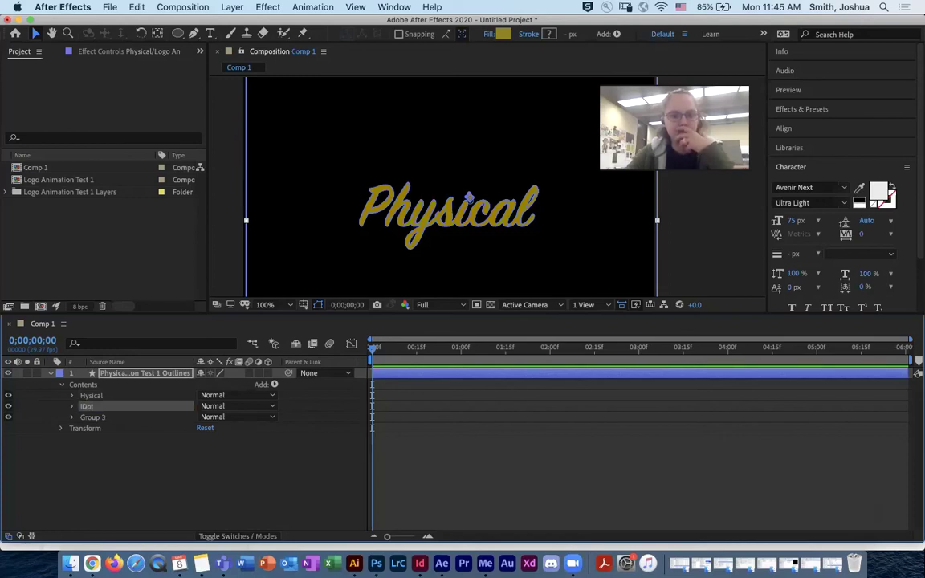
{"action": "left_click", "coordinate": [110, 418]}
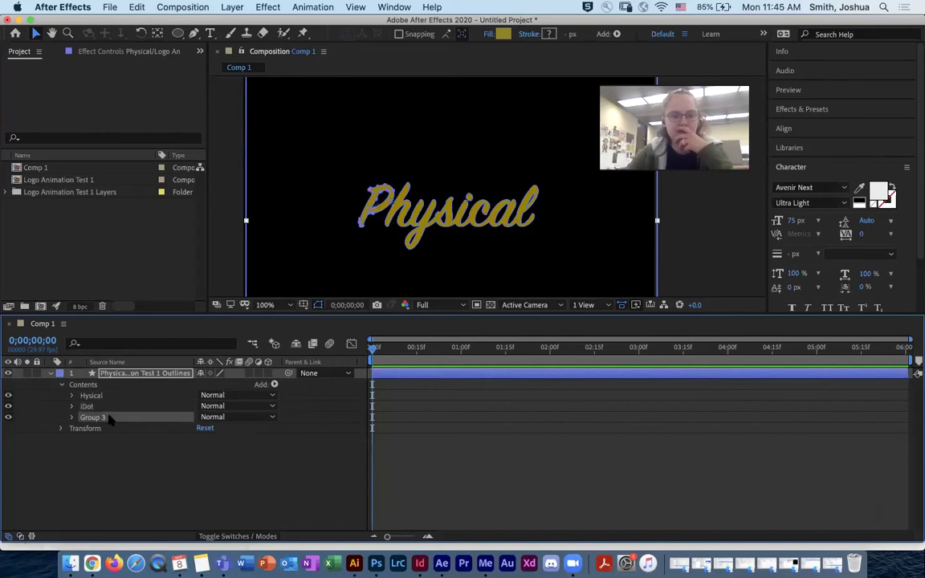
{"action": "key", "text": "Return"}
{"action": "type", "text": "p"}
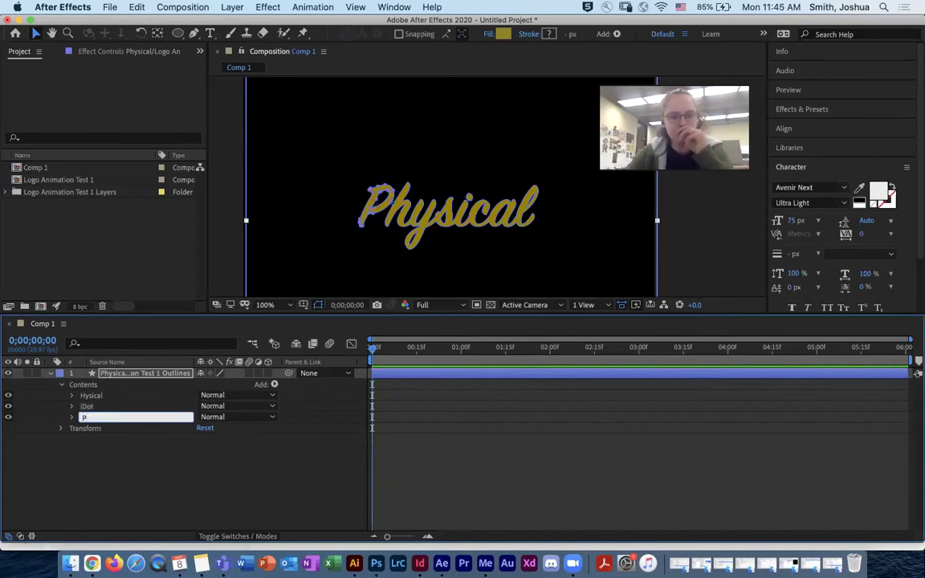
{"action": "key", "text": "Return"}
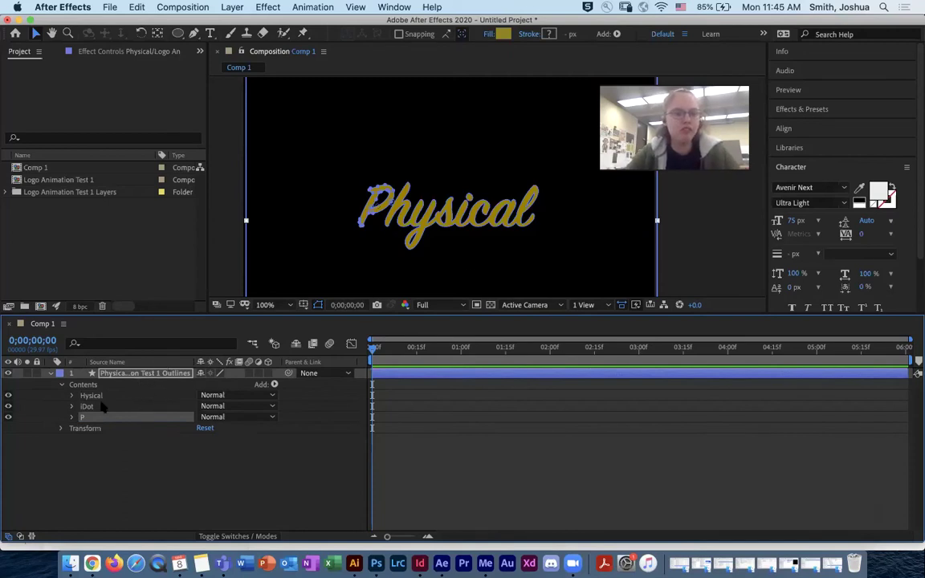
Step: Look through the contents of the Hysical group and the outlines layer's Transform properties
{"action": "left_click", "coordinate": [72, 395]}
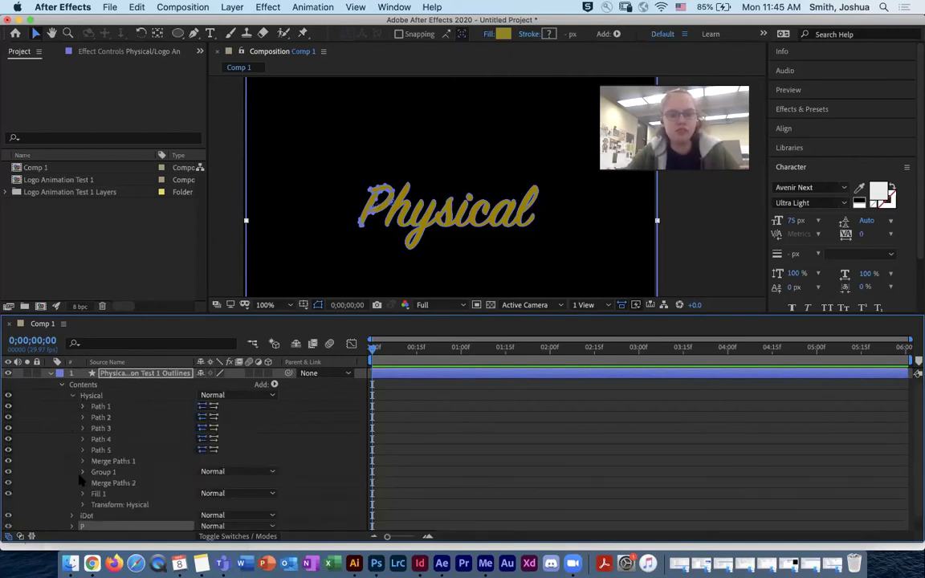
{"action": "left_click", "coordinate": [124, 493]}
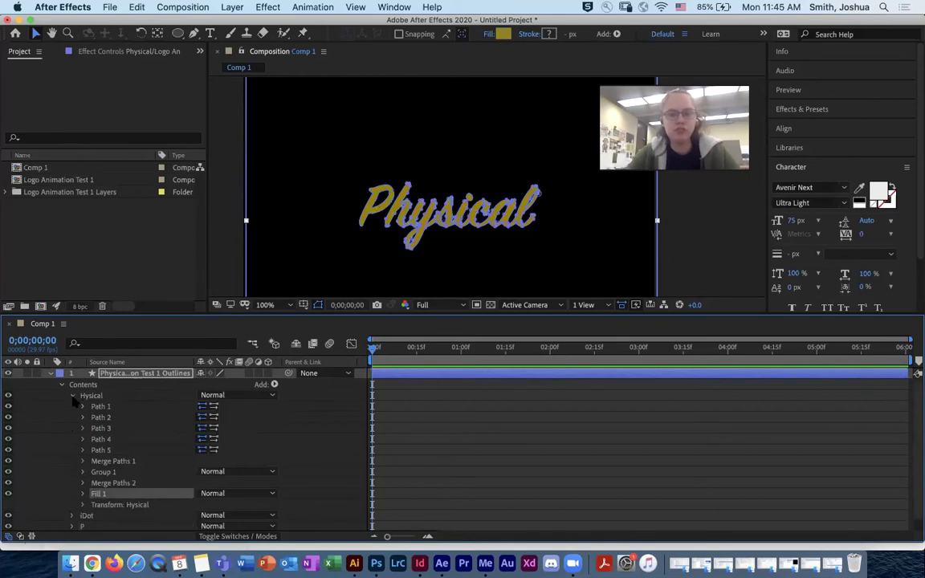
{"action": "left_click", "coordinate": [75, 401]}
{"action": "left_click", "coordinate": [72, 397]}
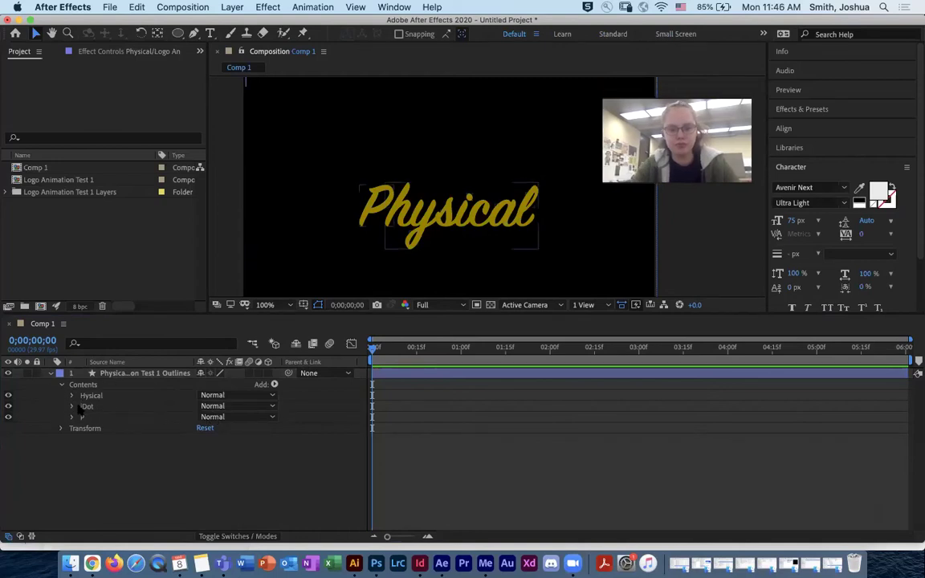
{"action": "left_click", "coordinate": [72, 429]}
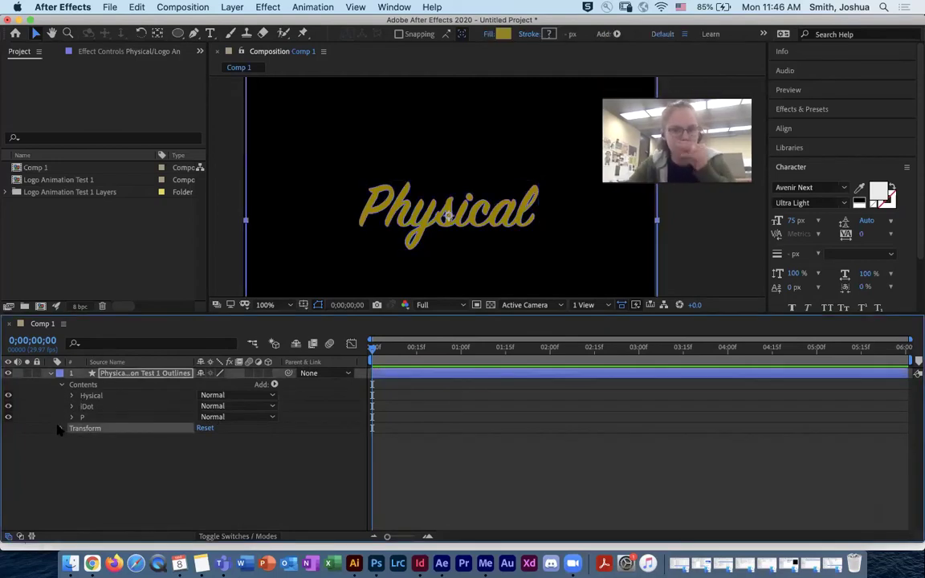
{"action": "left_click", "coordinate": [62, 429]}
{"action": "left_click", "coordinate": [61, 429]}
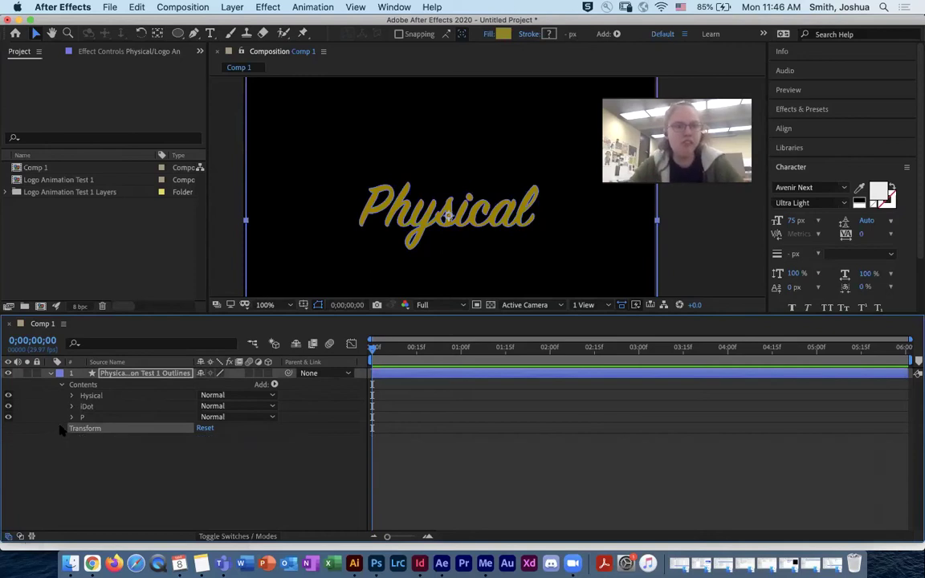
{"action": "left_click", "coordinate": [62, 429]}
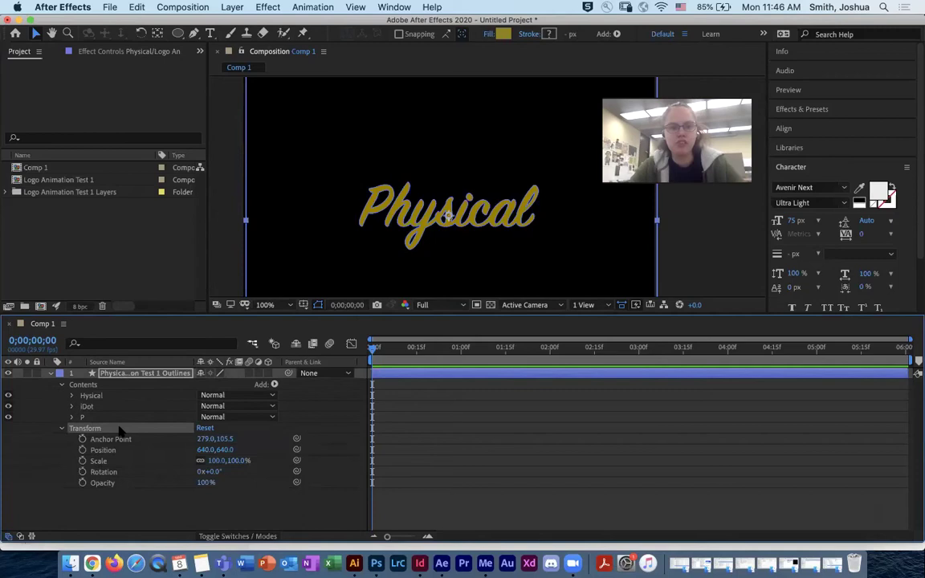
Step: Try making the outlines layer 3D with scale 117%, Y orientation 17° and X rotation 21°
{"action": "left_click", "coordinate": [232, 7]}
{"action": "left_click", "coordinate": [246, 184]}
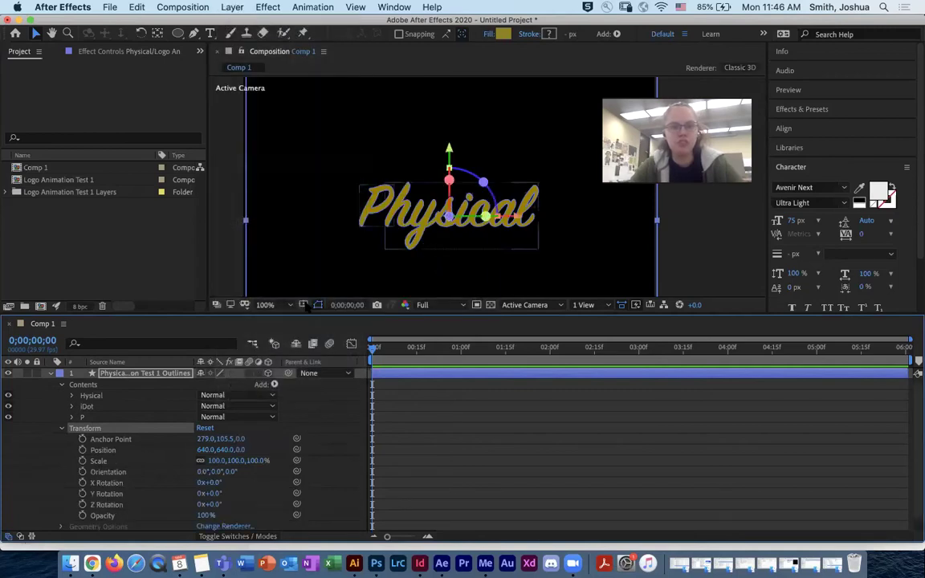
{"action": "left_click_drag", "start_coordinate": [215, 461], "coordinate": [255, 473]}
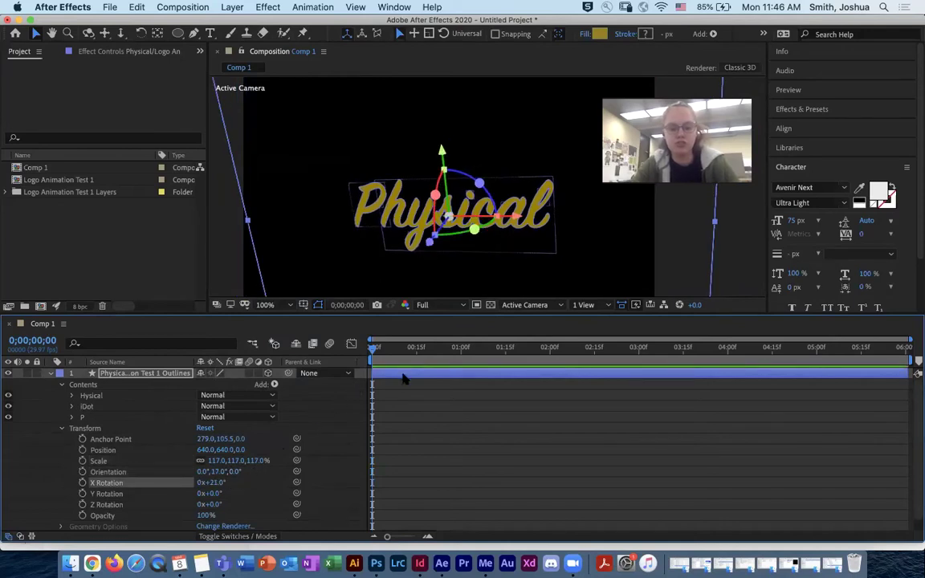
Step: Undo the scale, orientation, rotation and 3D changes on the outlines layer and collapse its Transform properties
{"action": "key", "text": "super+z"}
{"action": "key", "text": "super+z"}
{"action": "key", "text": "super+z"}
{"action": "key", "text": "super+z"}
{"action": "key", "text": "super+z"}
{"action": "key", "text": "super+z"}
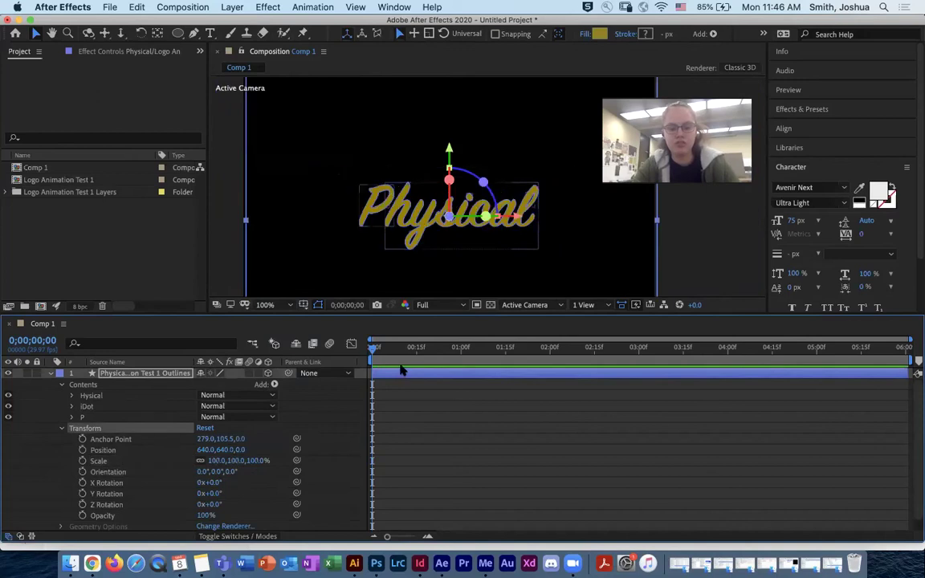
{"action": "left_click", "coordinate": [62, 429]}
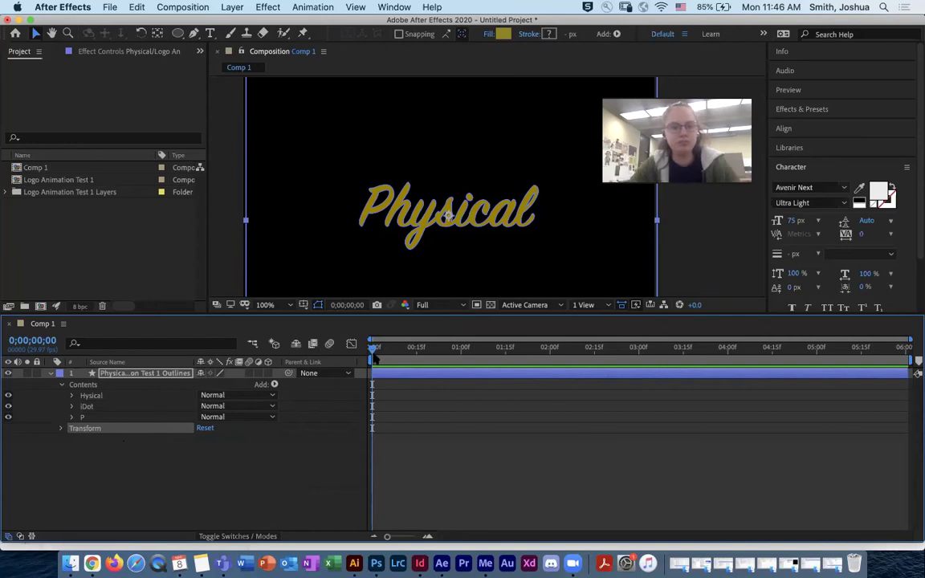
Step: Move the current time to 0;00;00;10 and expand the Hysical group's contents
{"action": "left_click_drag", "start_coordinate": [372, 347], "coordinate": [403, 361]}
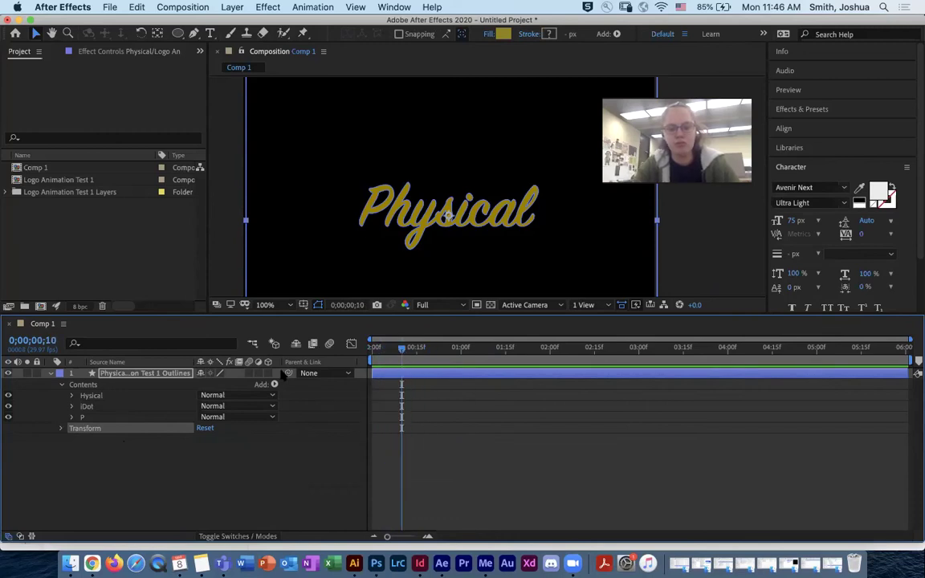
{"action": "left_click", "coordinate": [110, 392]}
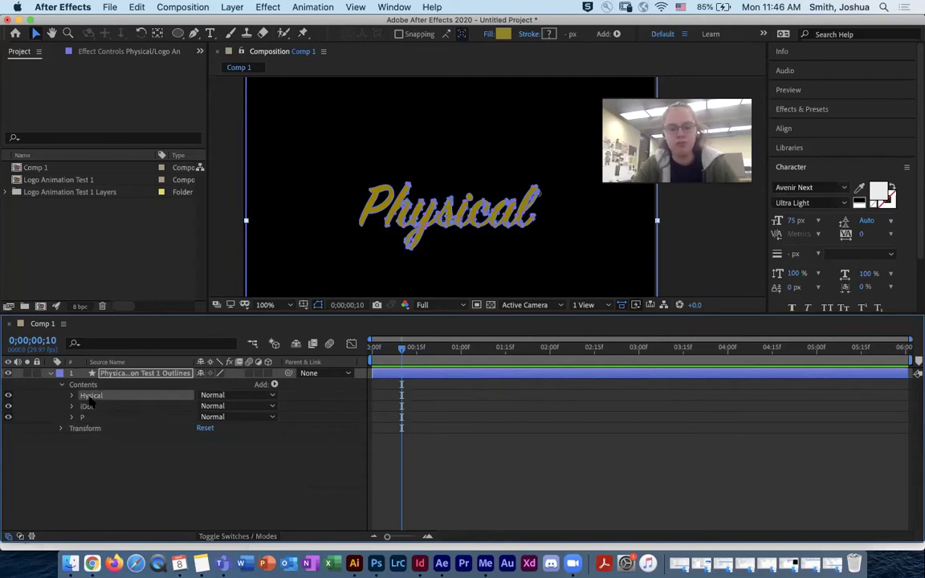
{"action": "left_click", "coordinate": [71, 395]}
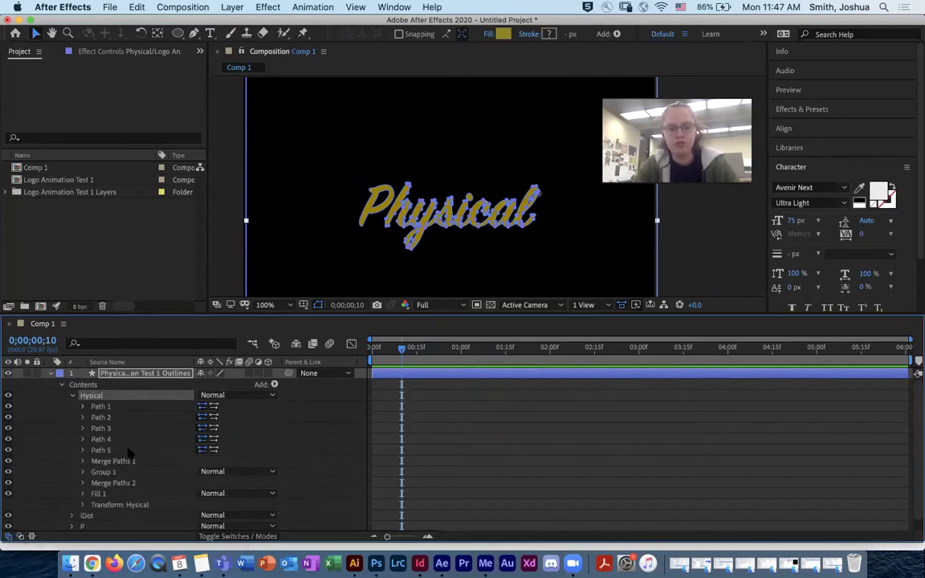
Step: Examine at 200% magnification which parts of the lettering Path 1 to Path 5 of the Hysical group outline
{"action": "left_click", "coordinate": [115, 407]}
{"action": "left_click", "coordinate": [117, 419]}
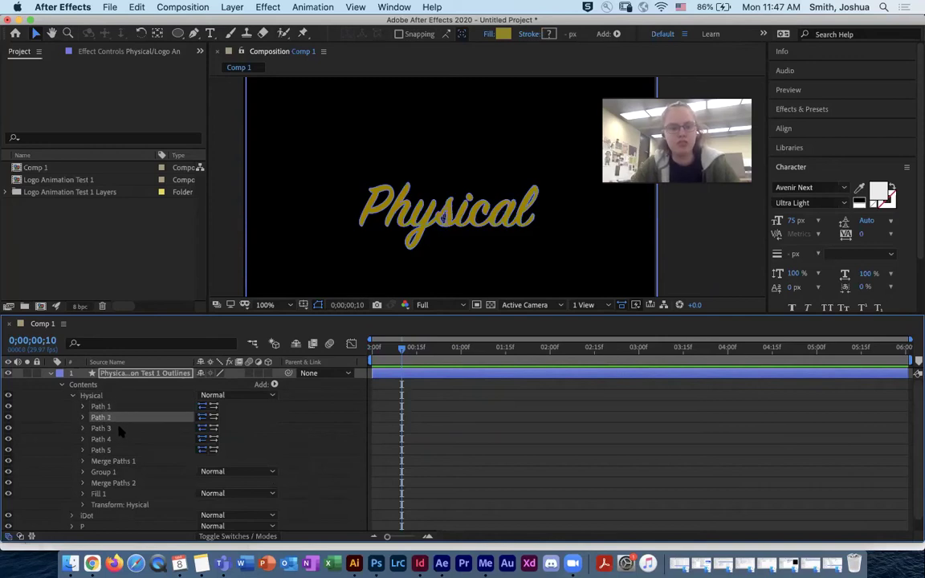
{"action": "left_click", "coordinate": [118, 429]}
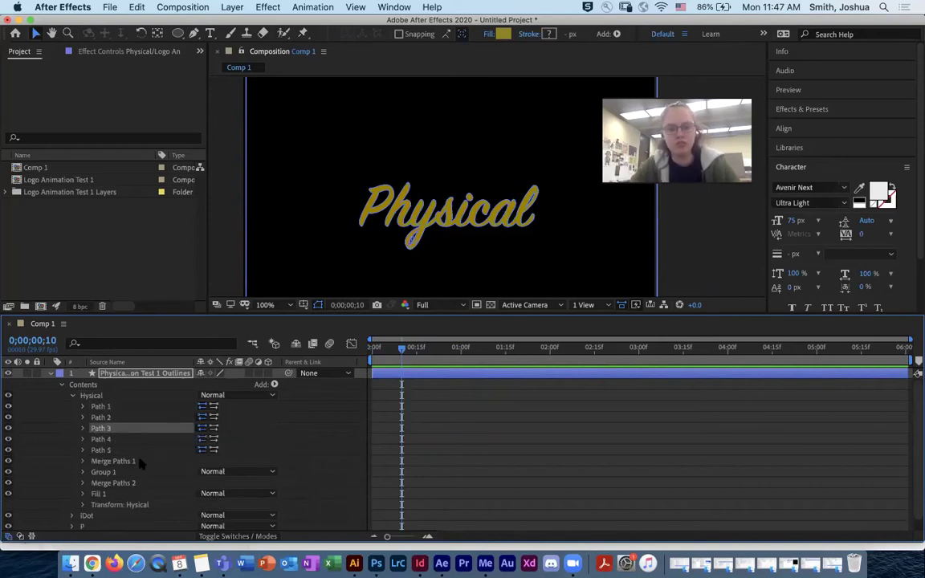
{"action": "key", "text": "z"}
{"action": "left_click", "coordinate": [476, 209]}
{"action": "key", "text": "space"}
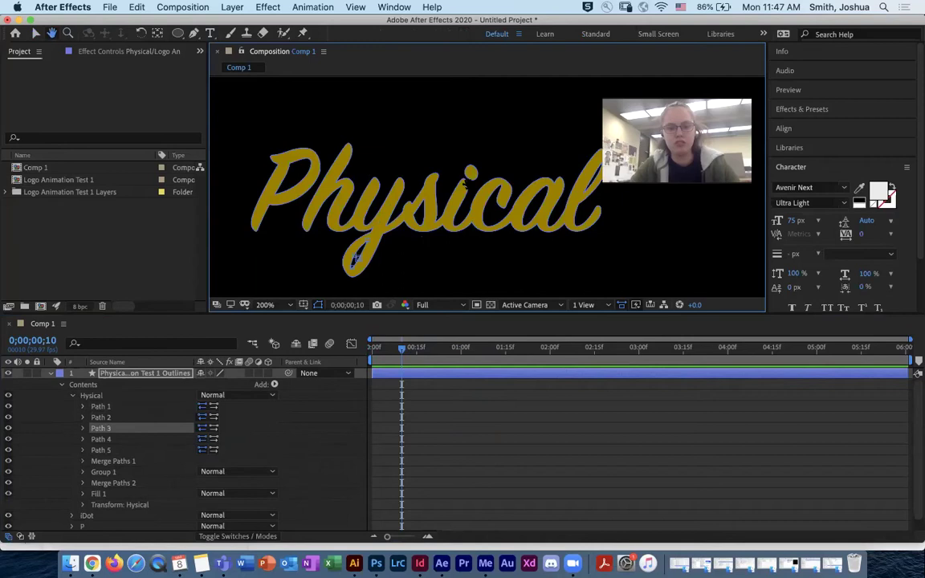
{"action": "left_click_drag", "start_coordinate": [433, 182], "coordinate": [424, 172]}
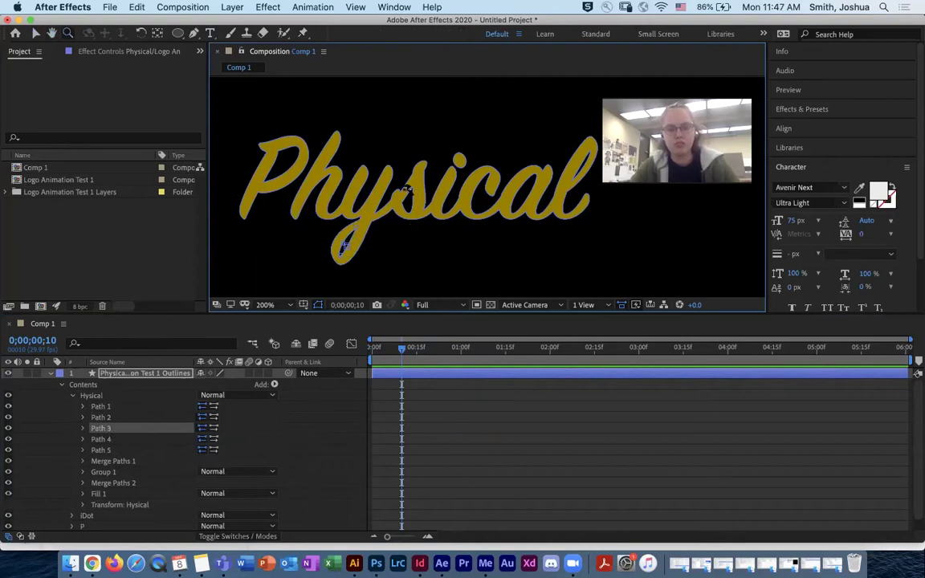
{"action": "left_click", "coordinate": [113, 418]}
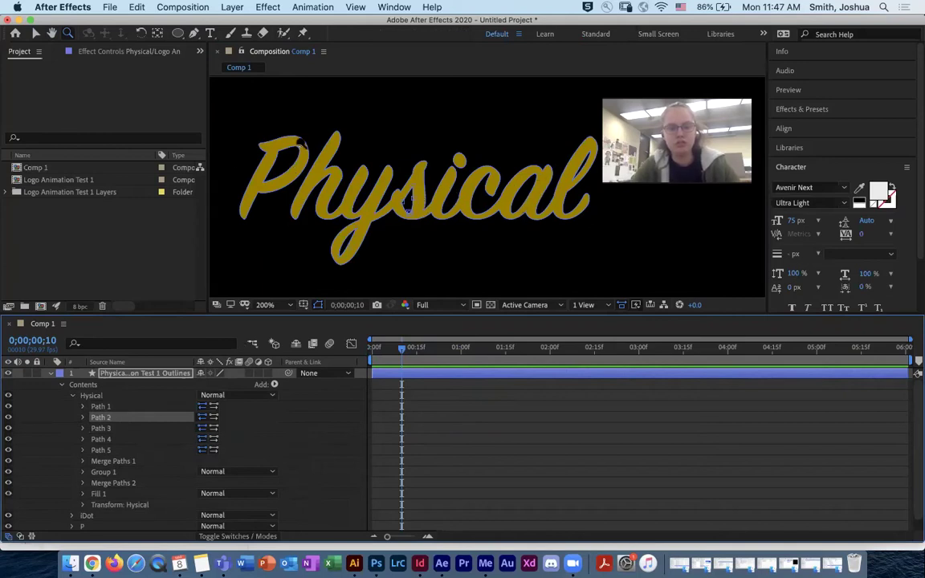
{"action": "left_click", "coordinate": [126, 408]}
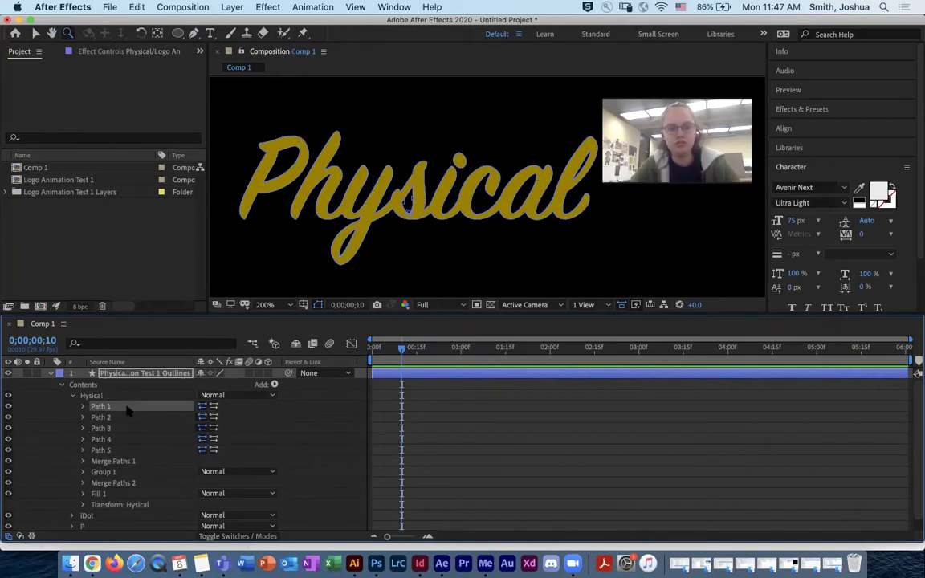
{"action": "left_click", "coordinate": [126, 418]}
{"action": "left_click", "coordinate": [129, 428]}
{"action": "left_click", "coordinate": [128, 440]}
{"action": "left_click", "coordinate": [128, 452]}
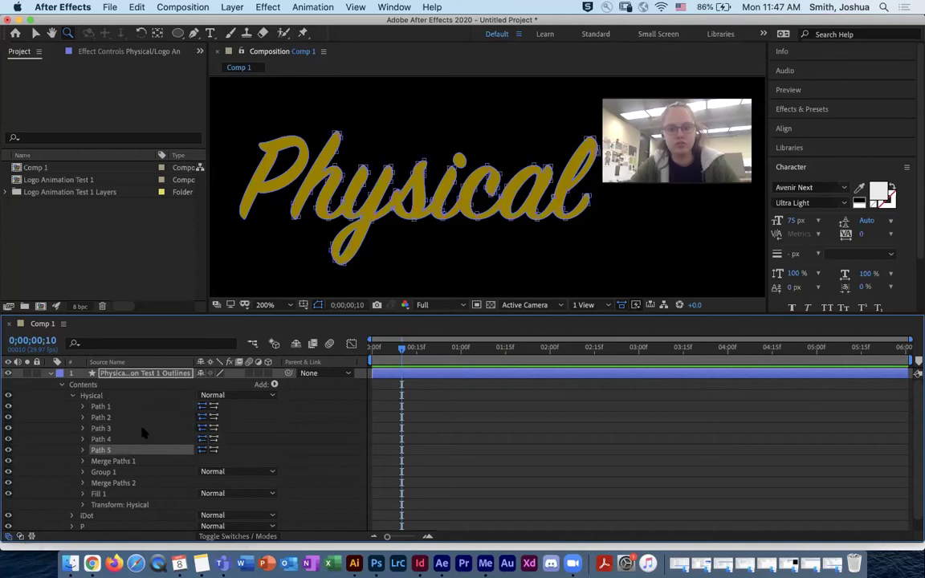
Step: Set the mode of Merge Paths 1 in the Hysical group to Add
{"action": "left_click", "coordinate": [83, 462]}
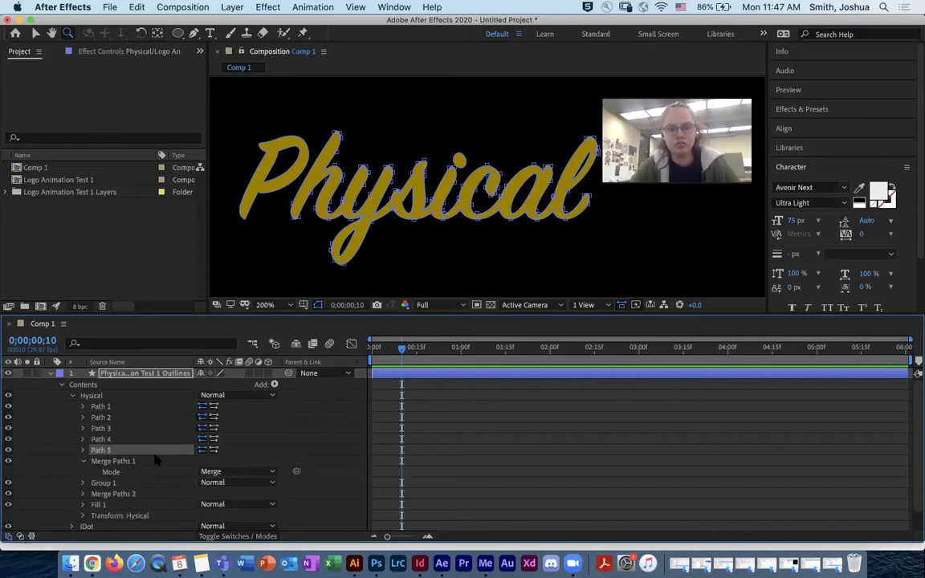
{"action": "left_click", "coordinate": [93, 461]}
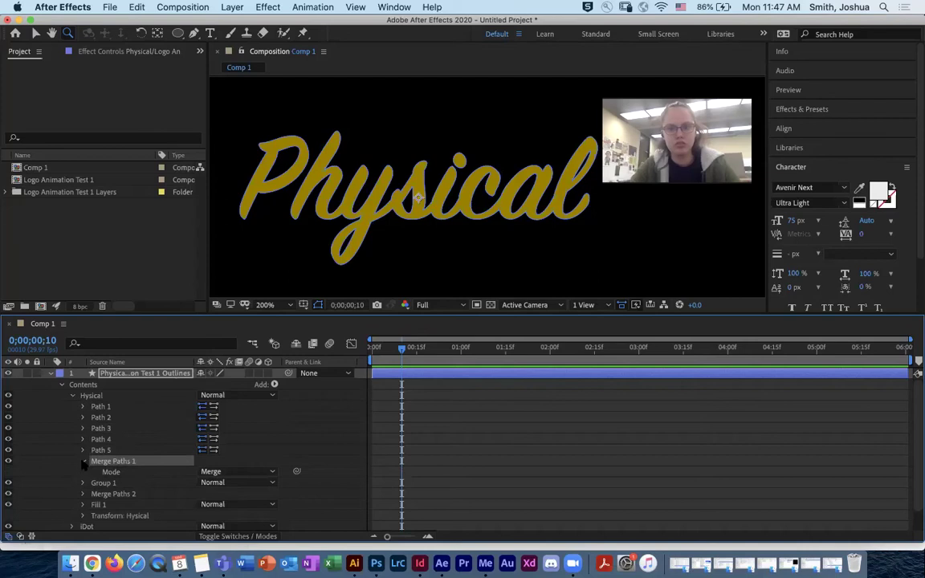
{"action": "left_click", "coordinate": [83, 463]}
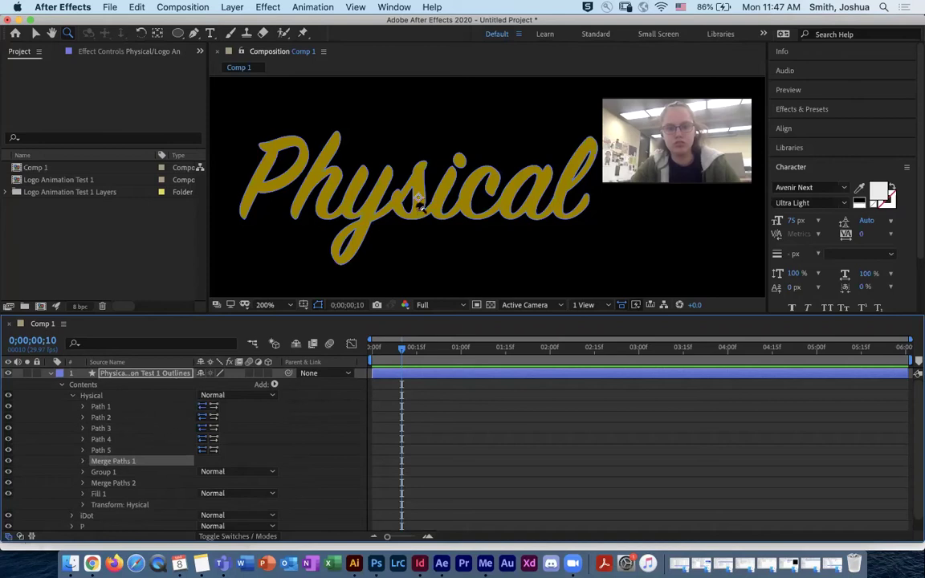
{"action": "left_click_drag", "start_coordinate": [408, 192], "coordinate": [531, 154]}
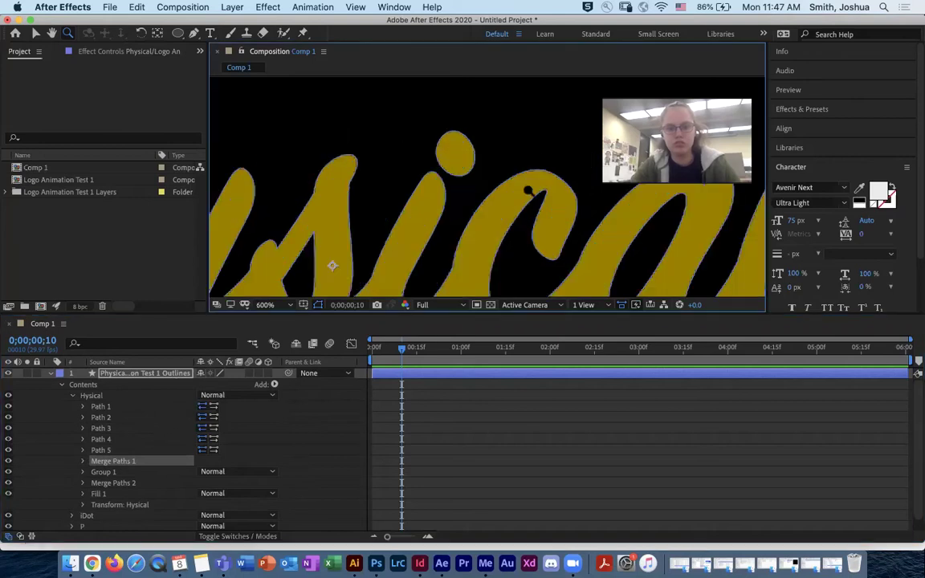
{"action": "left_click_drag", "start_coordinate": [553, 242], "coordinate": [328, 192]}
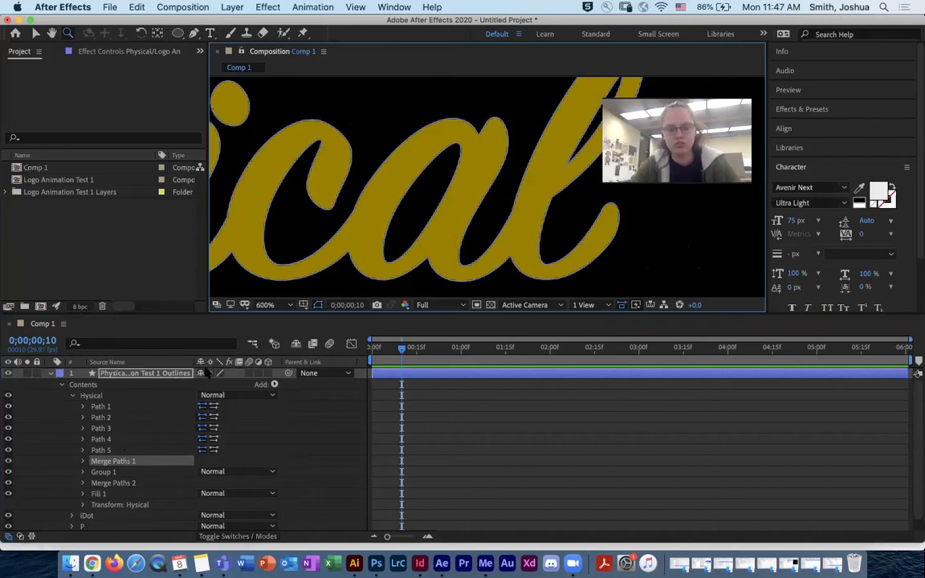
{"action": "left_click", "coordinate": [83, 462]}
{"action": "left_click", "coordinate": [274, 385]}
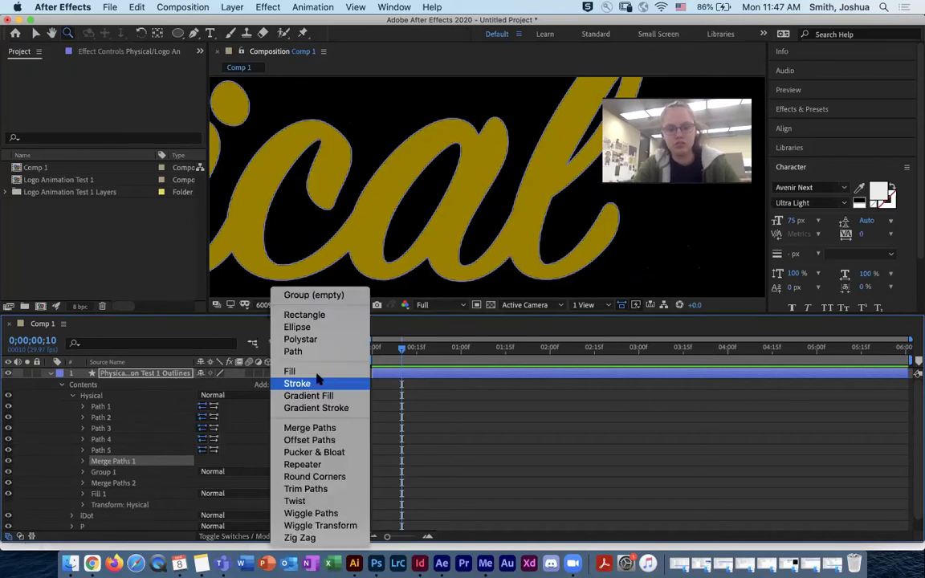
{"action": "left_click", "coordinate": [229, 457]}
{"action": "left_click", "coordinate": [82, 461]}
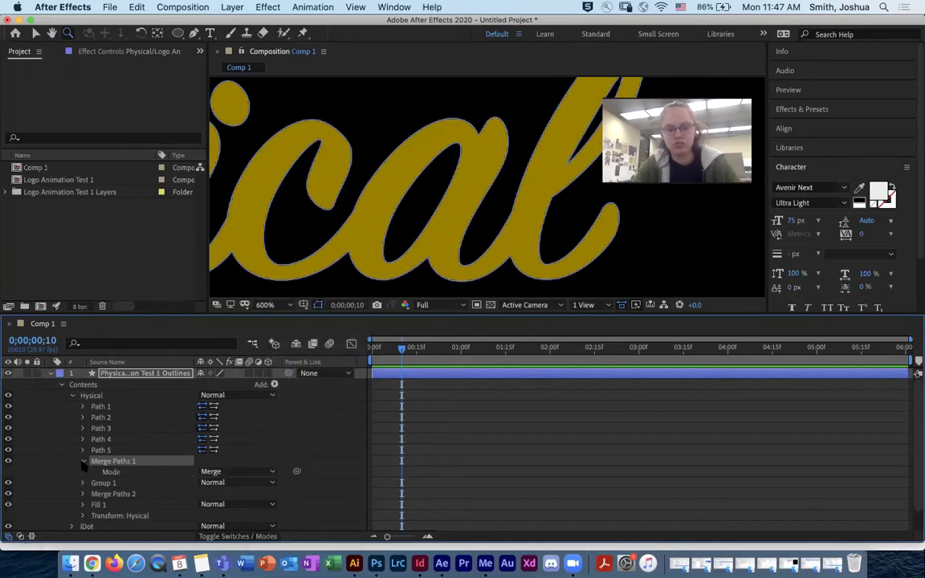
{"action": "left_click", "coordinate": [229, 473]}
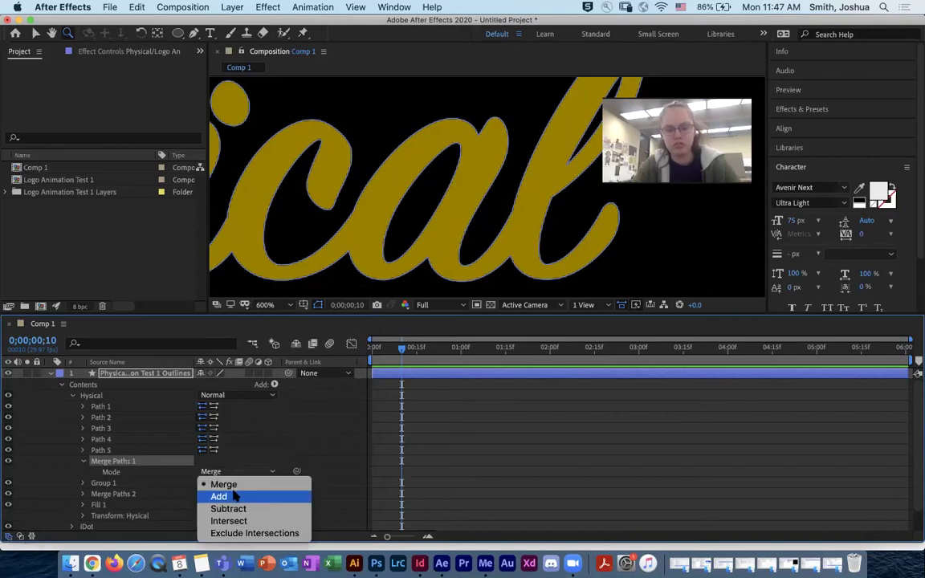
{"action": "left_click", "coordinate": [245, 496]}
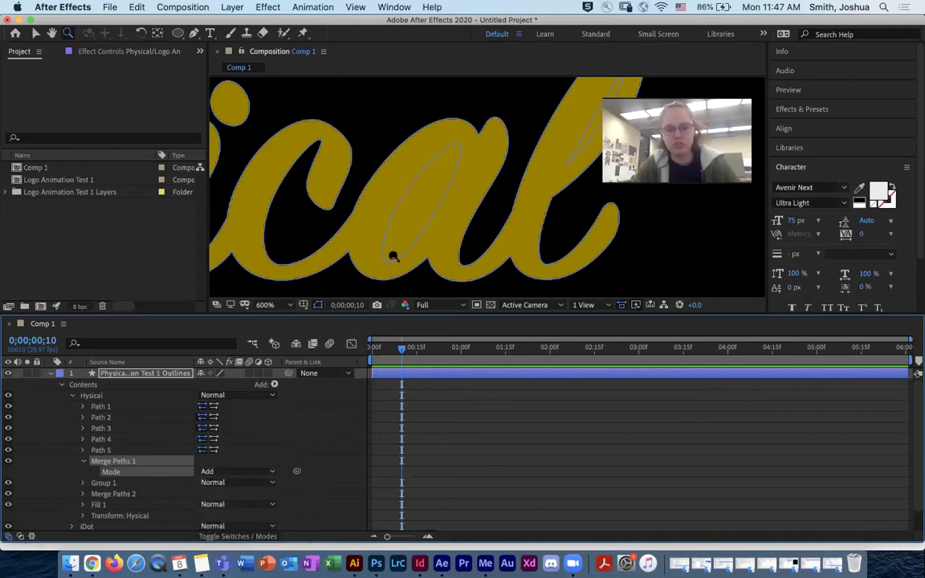
Step: Try the Subtract, Intersect and Exclude Intersections modes on Merge Paths 1 of the Hysical group
{"action": "left_click", "coordinate": [235, 472]}
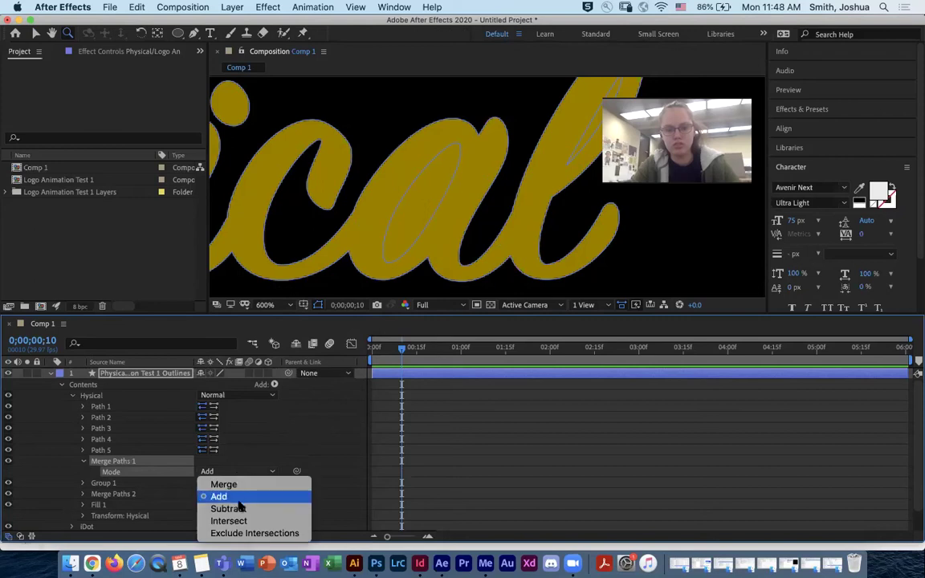
{"action": "left_click", "coordinate": [238, 507]}
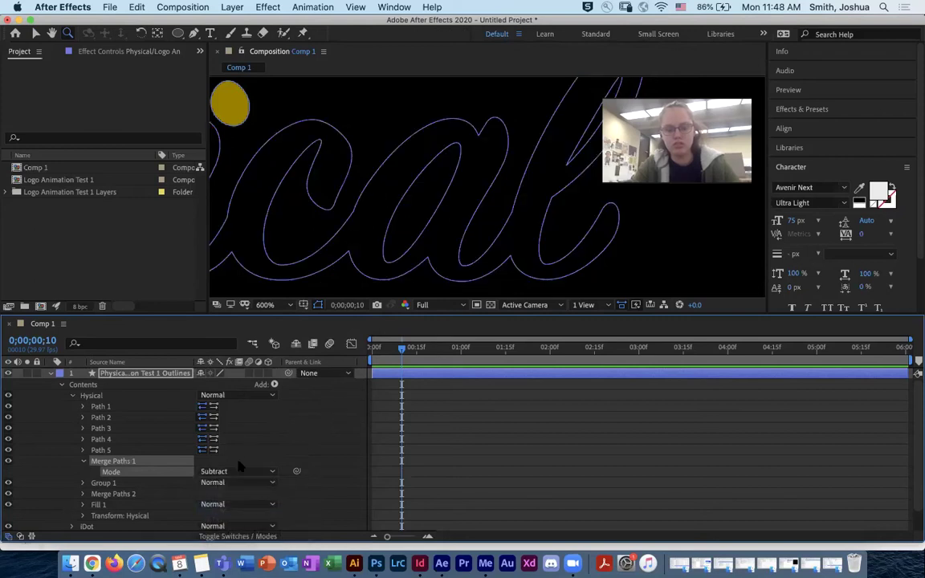
{"action": "left_click", "coordinate": [234, 471]}
{"action": "left_click", "coordinate": [241, 520]}
{"action": "left_click", "coordinate": [240, 472]}
{"action": "left_click", "coordinate": [247, 533]}
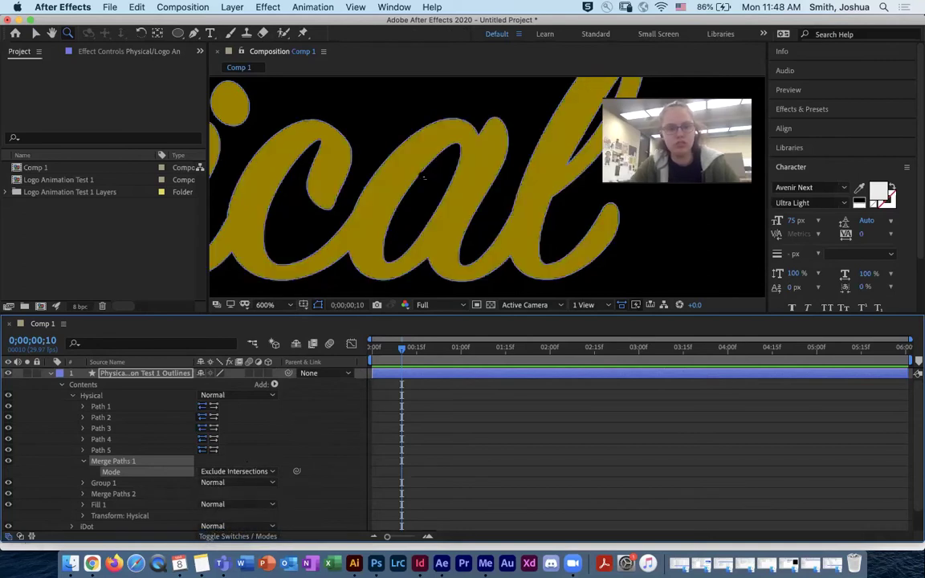
Step: Set the mode of Merge Paths 1 to Merge and collapse its properties
{"action": "left_click", "coordinate": [239, 472]}
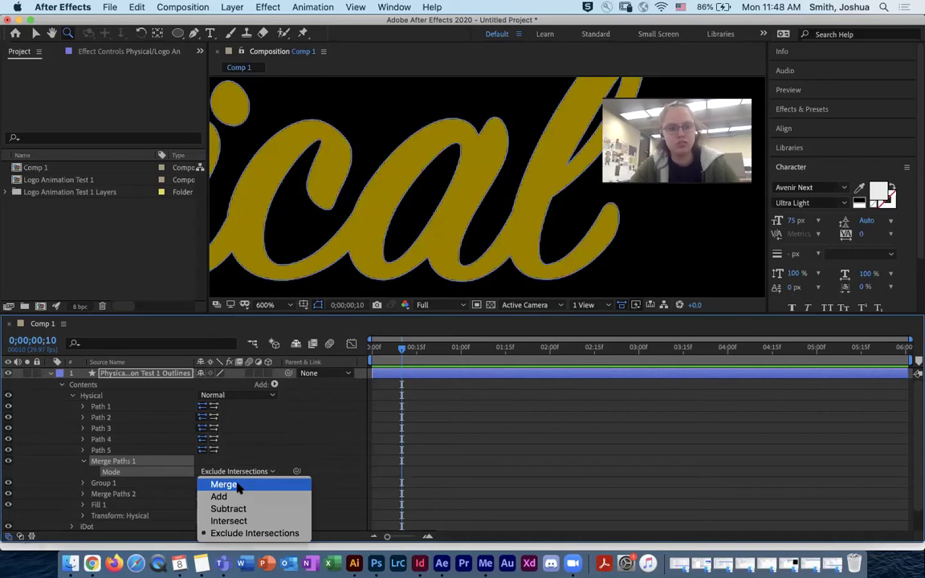
{"action": "left_click", "coordinate": [224, 485]}
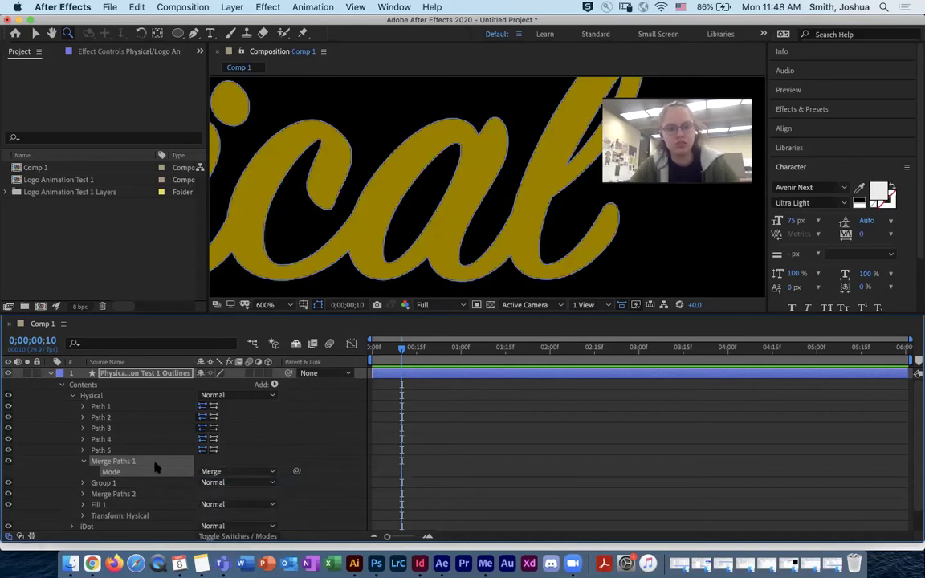
{"action": "left_click", "coordinate": [275, 386]}
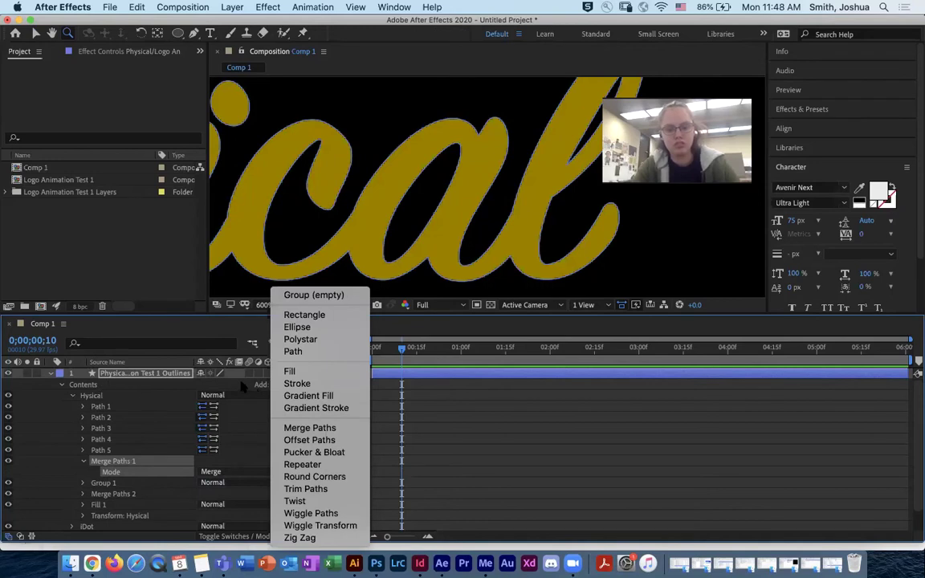
{"action": "left_click", "coordinate": [242, 387]}
{"action": "left_click", "coordinate": [82, 462]}
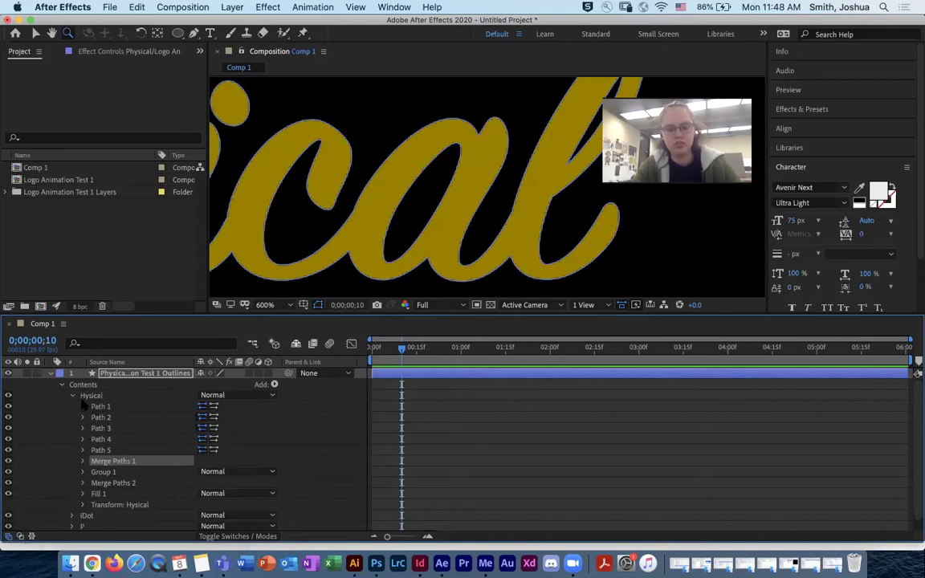
Step: Hide Fill 1 of the Hysical group and add a Stroke to the group
{"action": "left_click", "coordinate": [8, 493]}
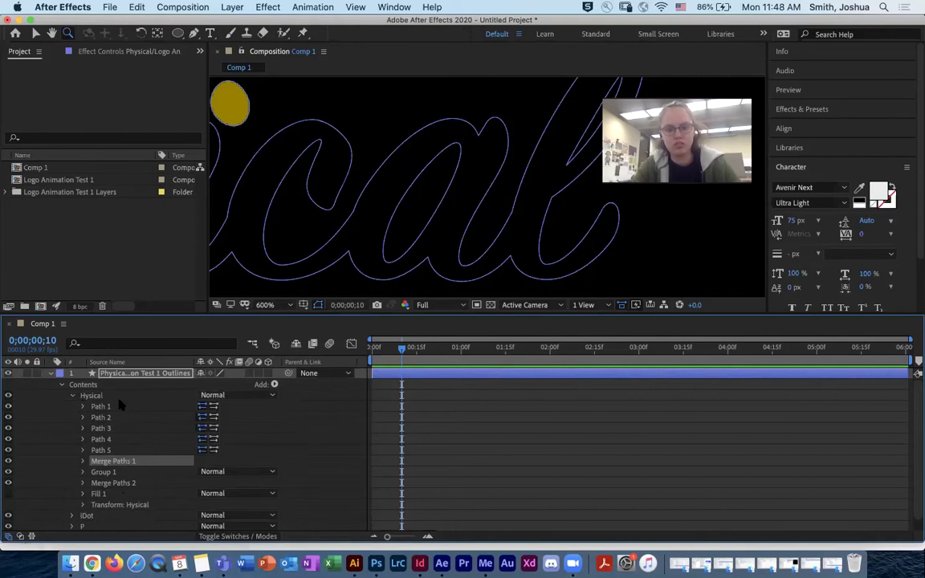
{"action": "left_click", "coordinate": [138, 396]}
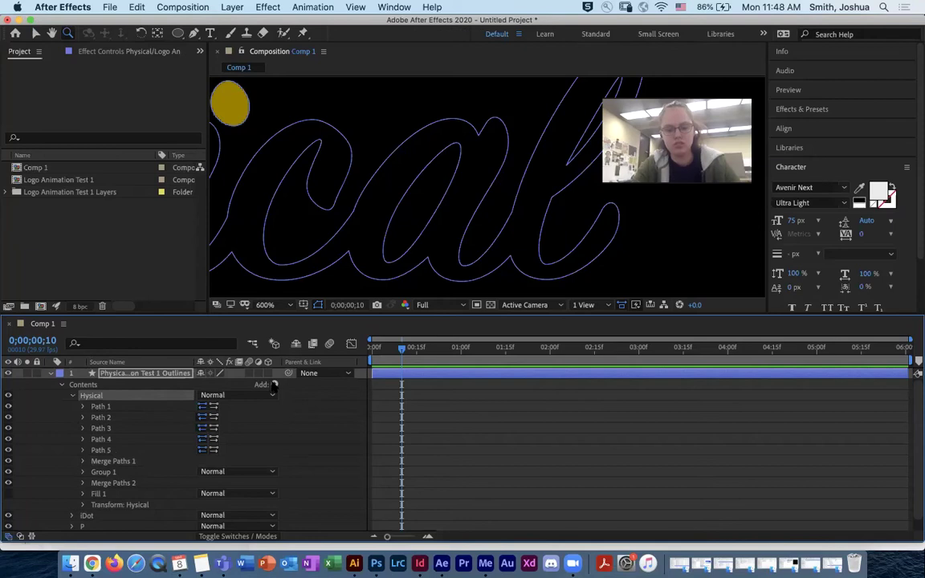
{"action": "left_click", "coordinate": [273, 385]}
{"action": "left_click", "coordinate": [355, 383]}
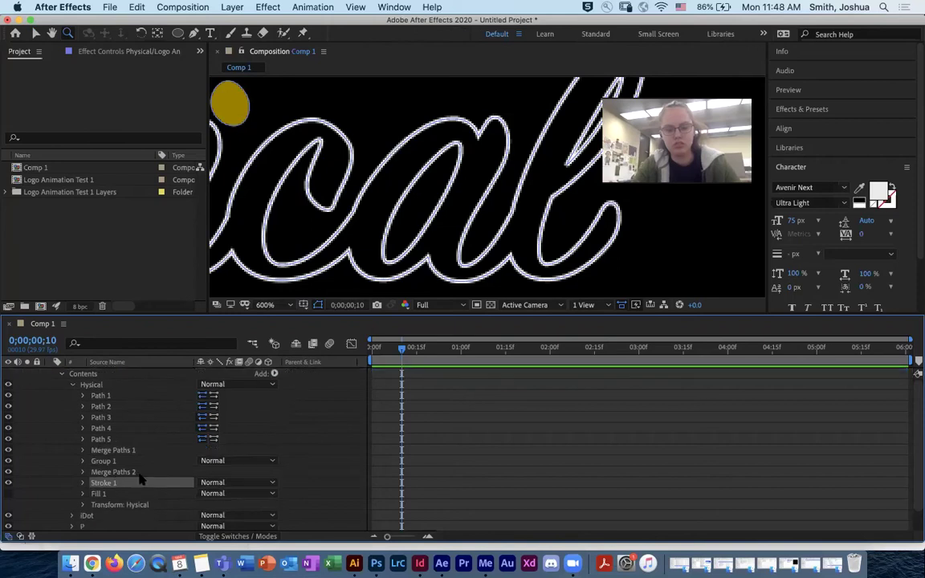
Step: Examine the properties of Fill 1 and Stroke 1 in the enlarged timeline, collapsing each one after viewing
{"action": "scroll", "coordinate": [135, 486], "scroll_direction": "down", "scroll_amount": 1}
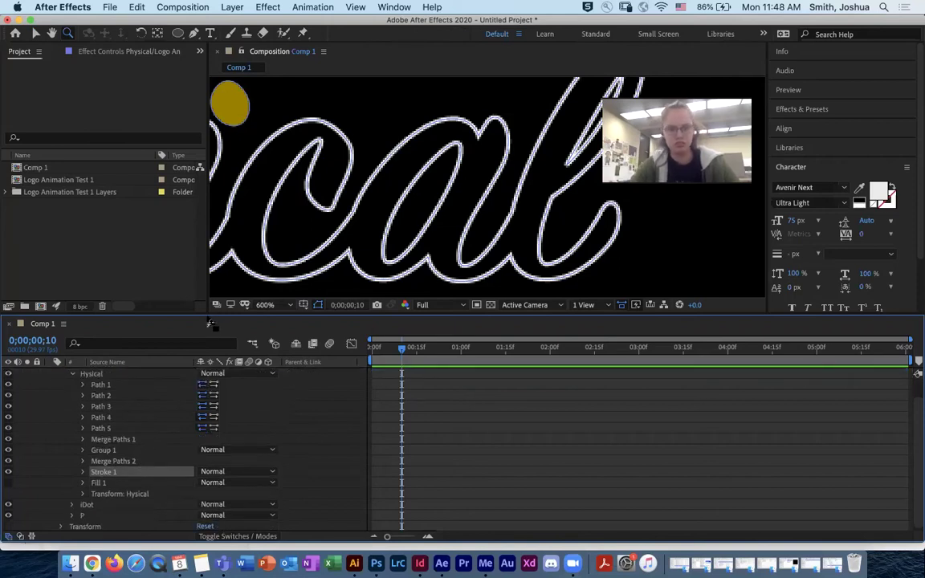
{"action": "left_click_drag", "start_coordinate": [289, 316], "coordinate": [289, 252]}
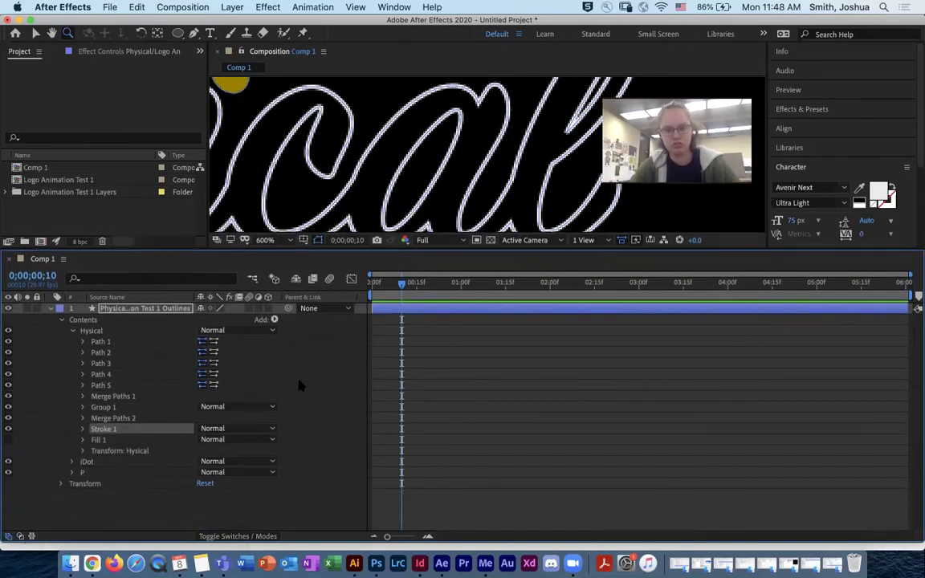
{"action": "key", "text": "grave"}
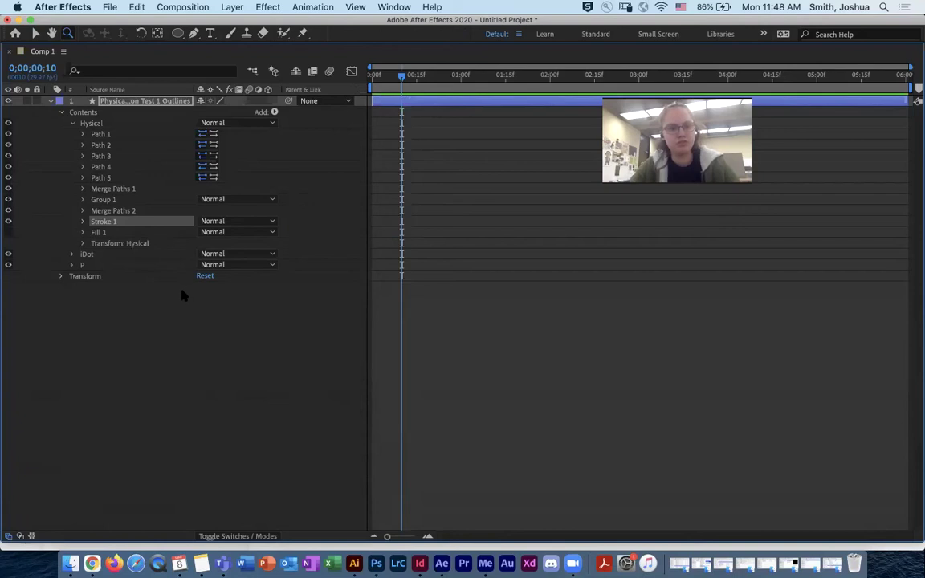
{"action": "left_click", "coordinate": [83, 232]}
{"action": "left_click", "coordinate": [83, 233]}
{"action": "left_click", "coordinate": [82, 232]}
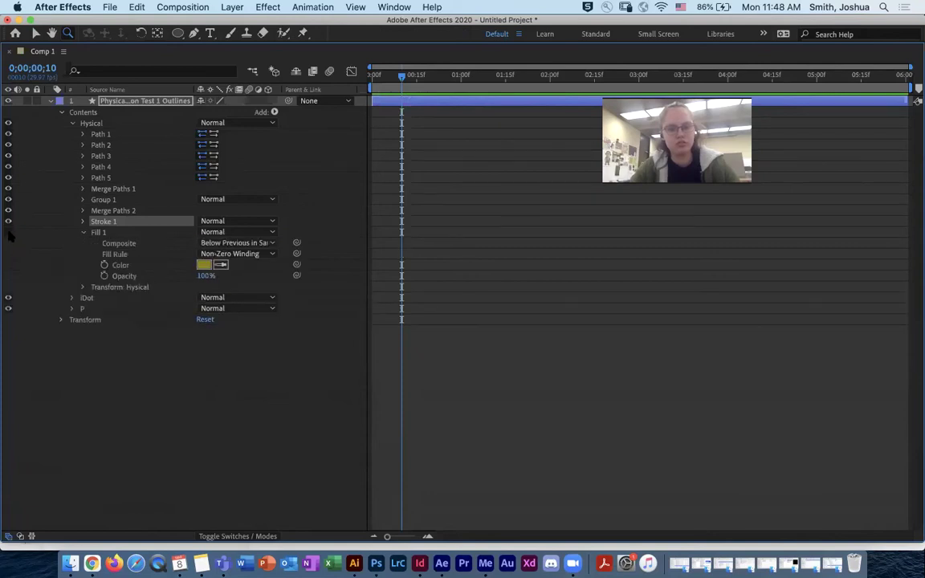
{"action": "left_click", "coordinate": [83, 232]}
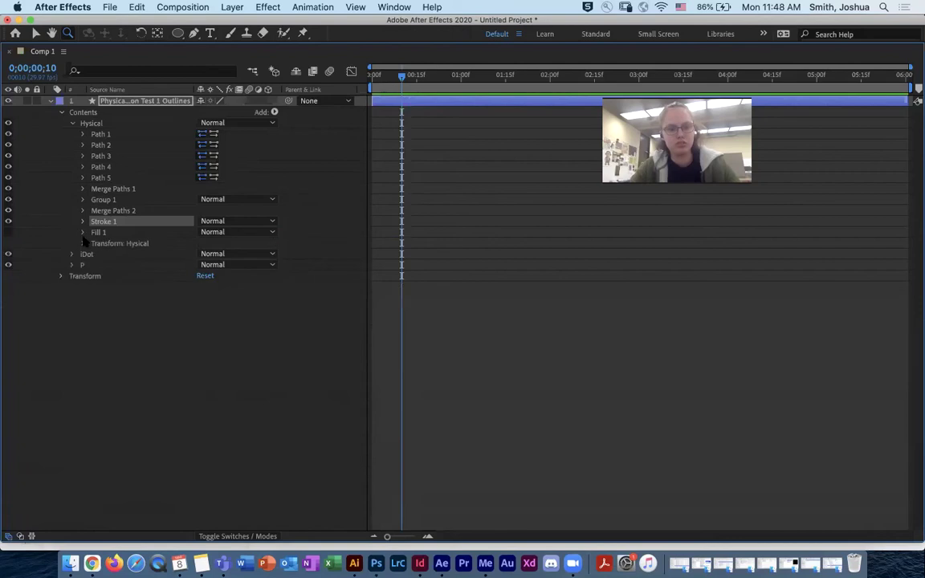
{"action": "left_click", "coordinate": [82, 223]}
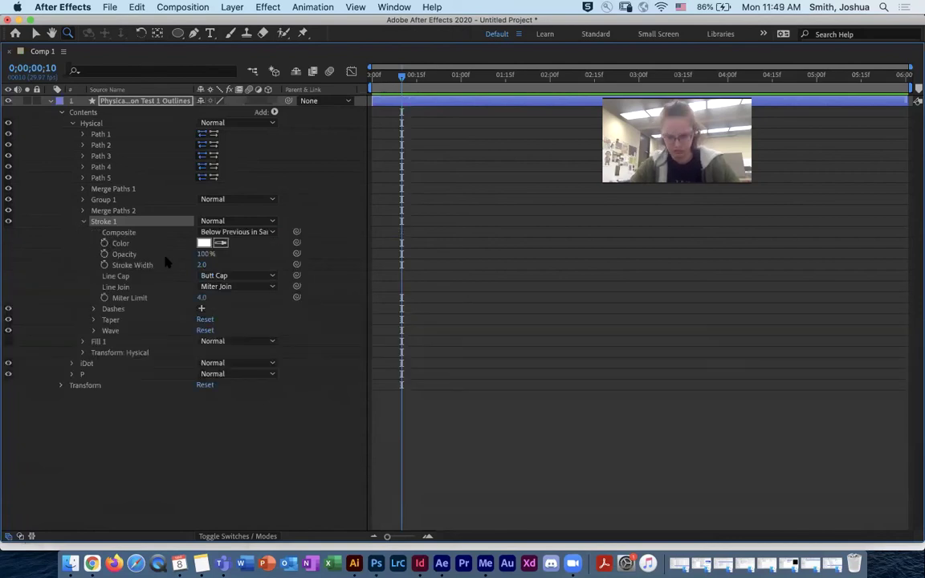
{"action": "left_click", "coordinate": [82, 221]}
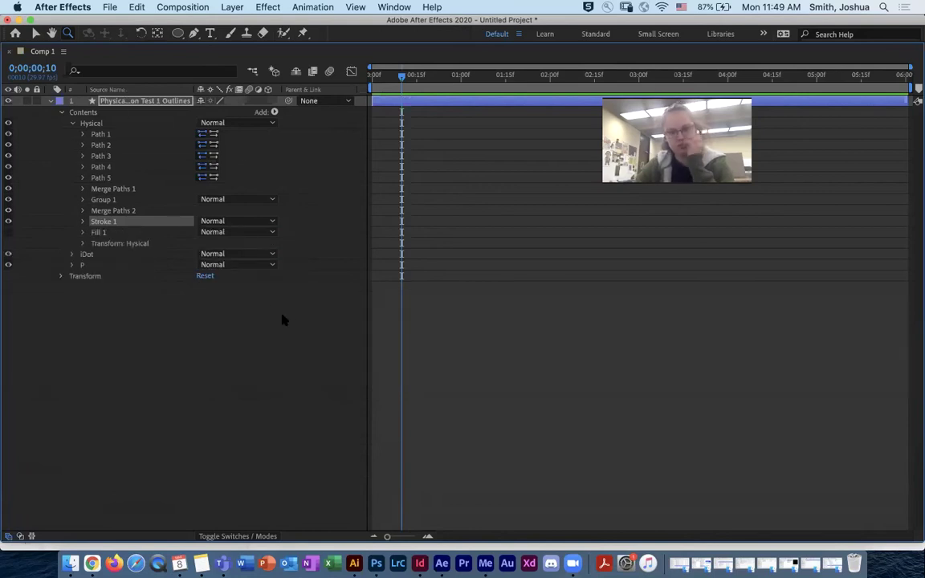
Step: Match the color of Stroke 1 to the gold dot of the i by sampling it in the composition
{"action": "key", "text": "grave"}
{"action": "key", "text": "space"}
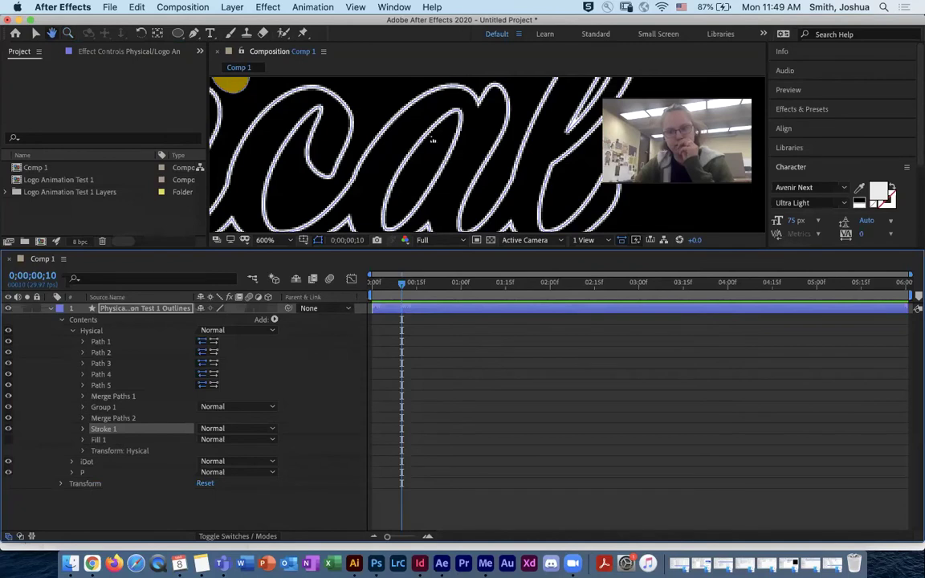
{"action": "left_click_drag", "start_coordinate": [320, 101], "coordinate": [401, 136]}
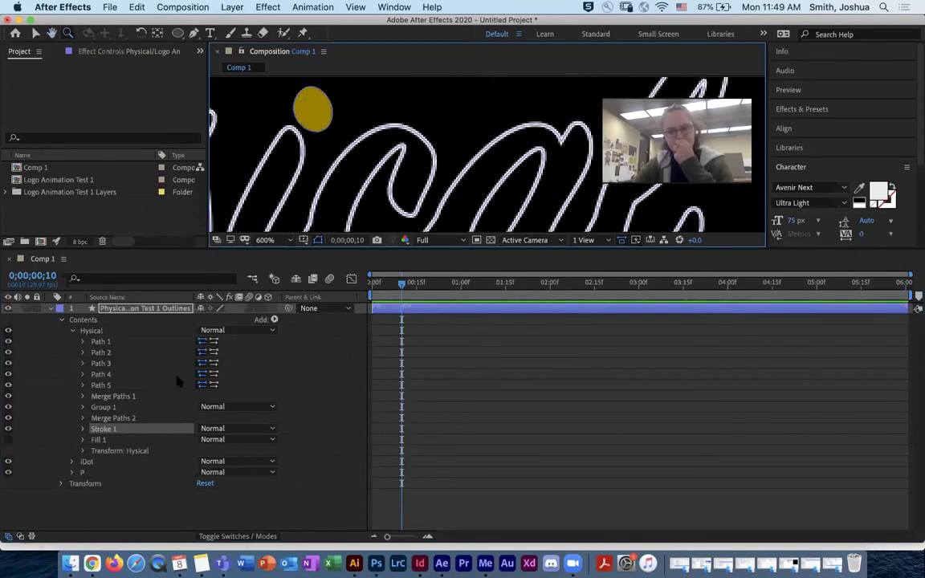
{"action": "left_click", "coordinate": [83, 429]}
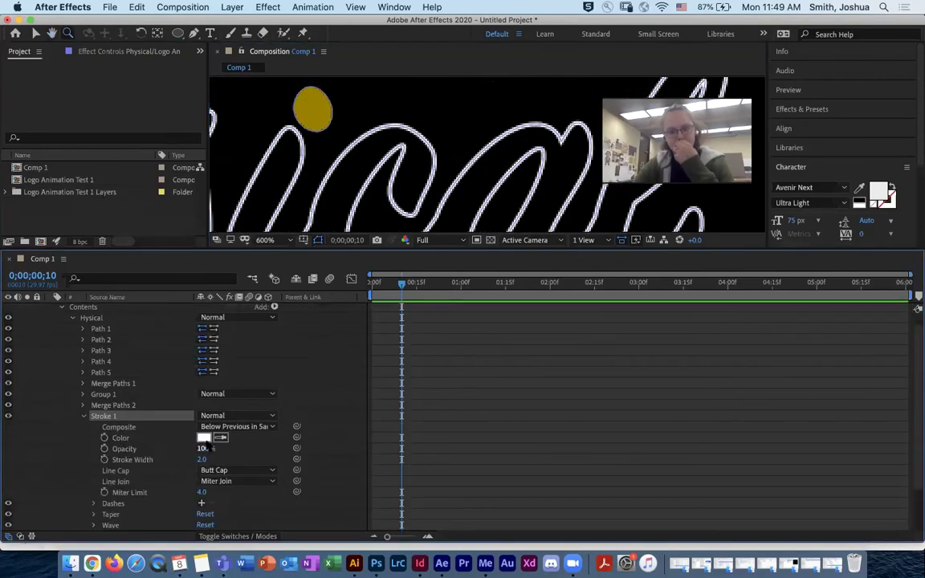
{"action": "left_click", "coordinate": [323, 102]}
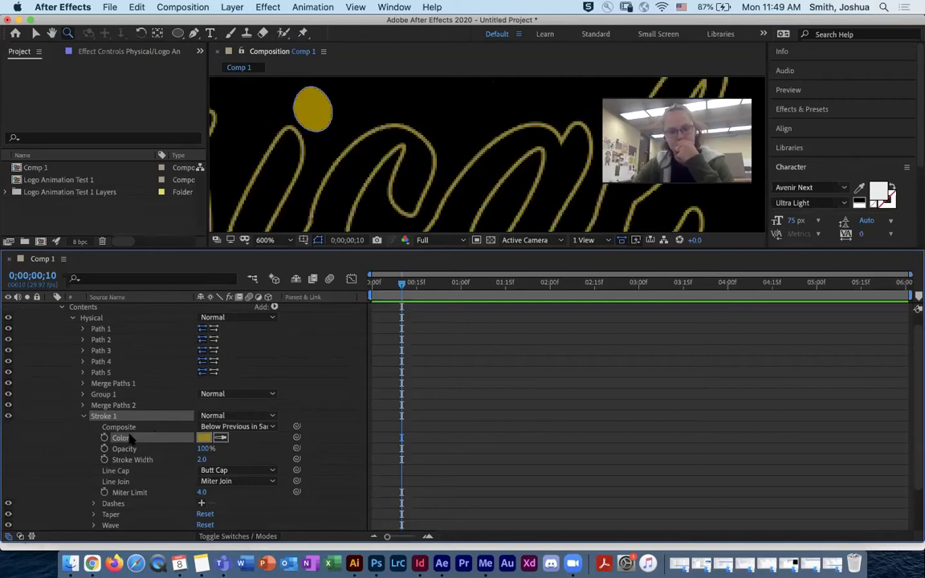
Step: Set the line cap of Stroke 1 to Round Cap and its stroke width to 3
{"action": "key", "text": "grave"}
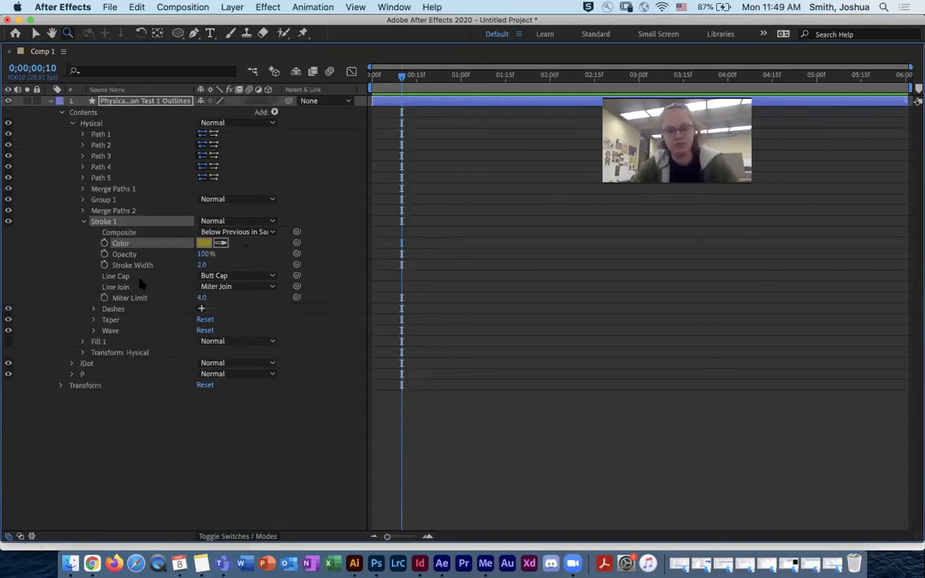
{"action": "left_click", "coordinate": [241, 276]}
{"action": "left_click", "coordinate": [251, 301]}
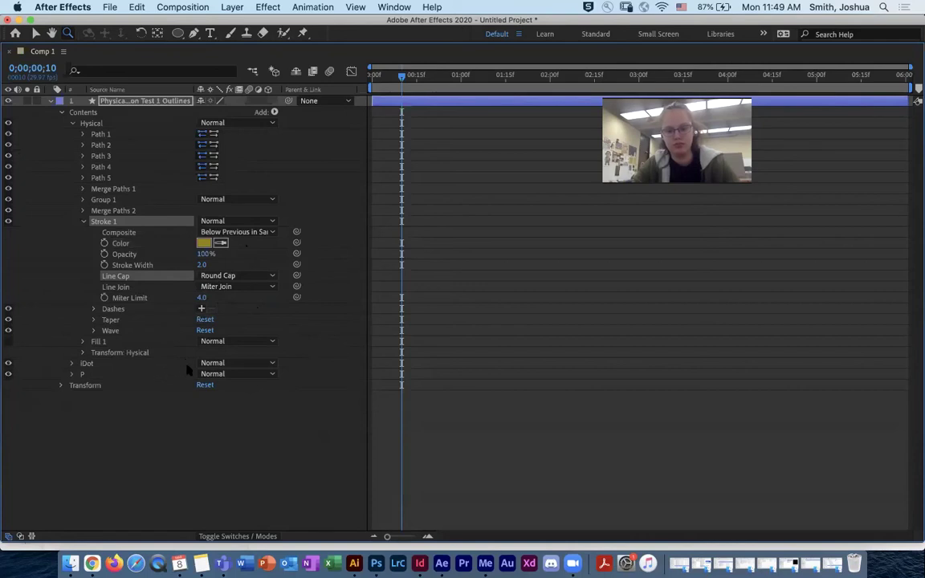
{"action": "left_click", "coordinate": [202, 265]}
{"action": "type", "text": "3"}
{"action": "key", "text": "Return"}
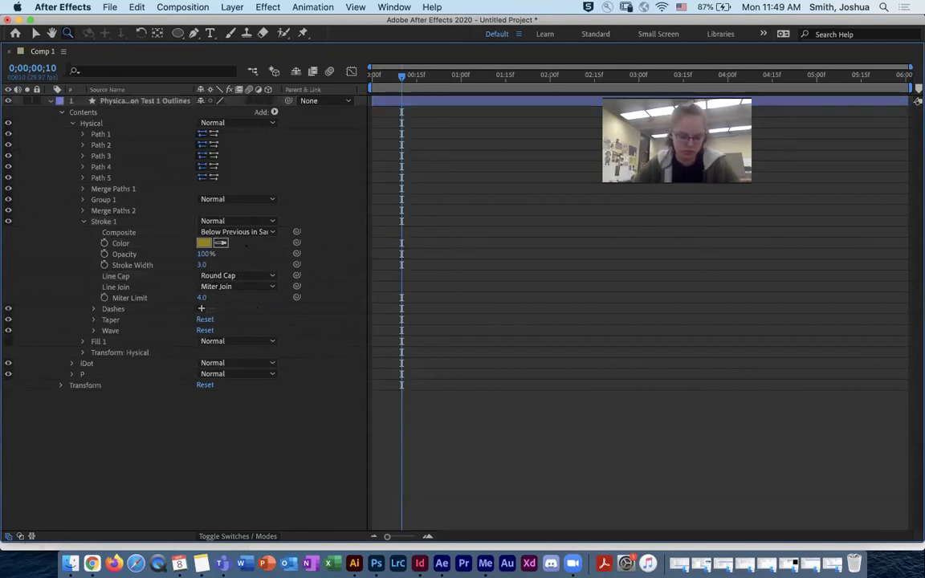
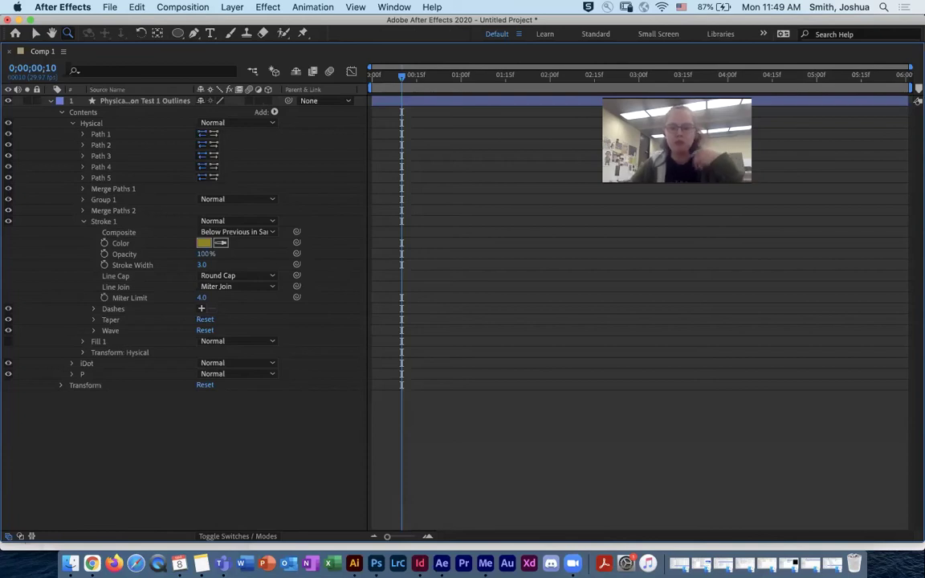
Step: Review the Taper properties of Stroke 1, return to the full workspace and collapse the stroke
{"action": "left_click", "coordinate": [93, 319]}
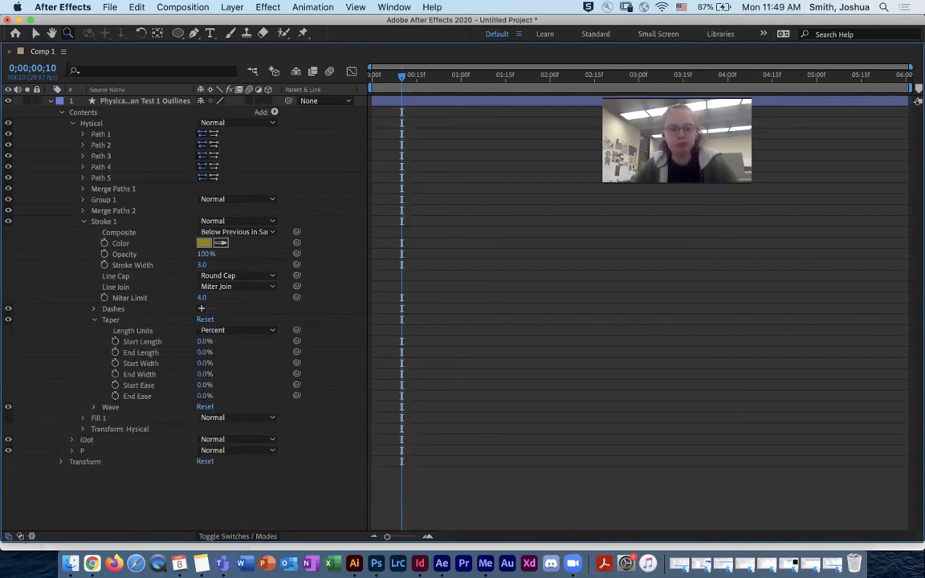
{"action": "key", "text": "grave"}
{"action": "left_click", "coordinate": [83, 429]}
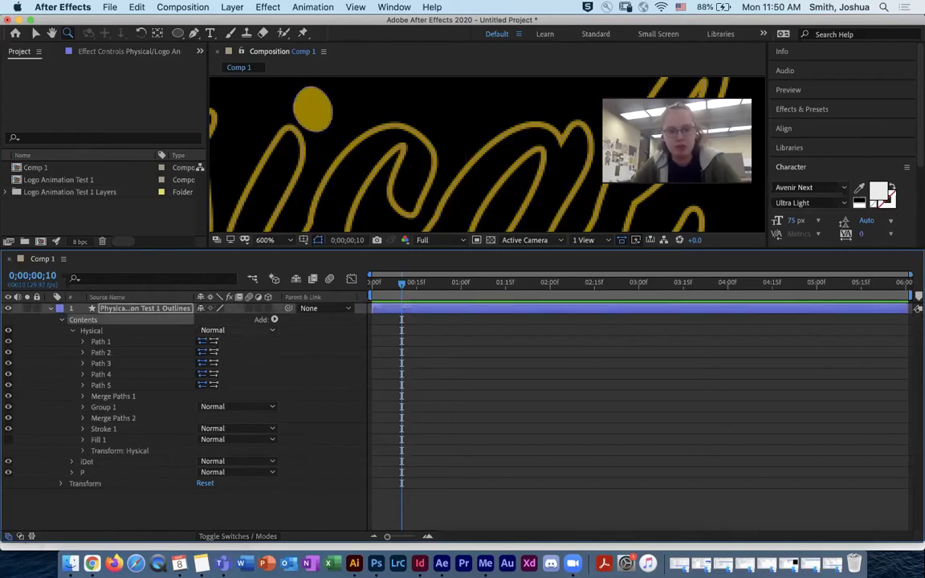
Step: Add a Trim Paths operation to the Hysical group
{"action": "left_click", "coordinate": [272, 321]}
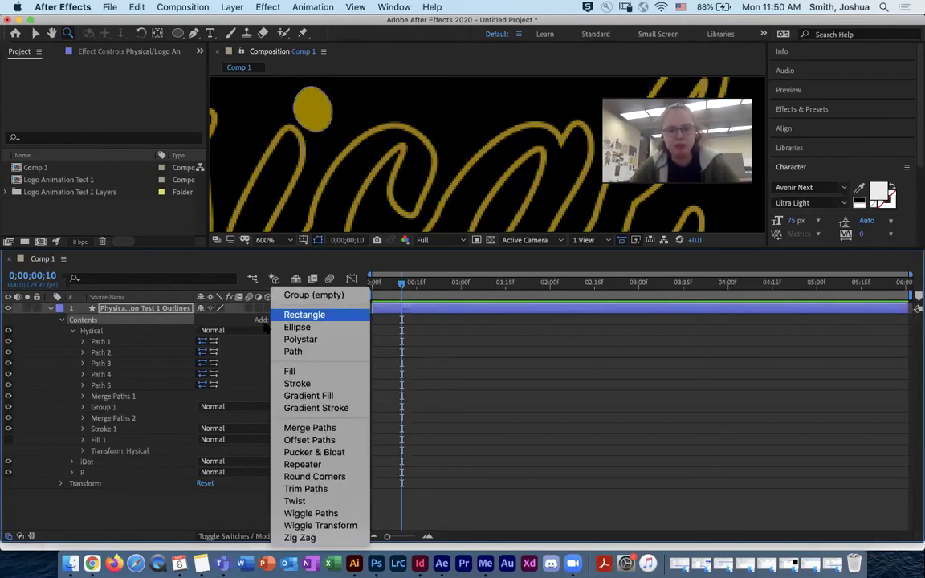
{"action": "left_click", "coordinate": [103, 335]}
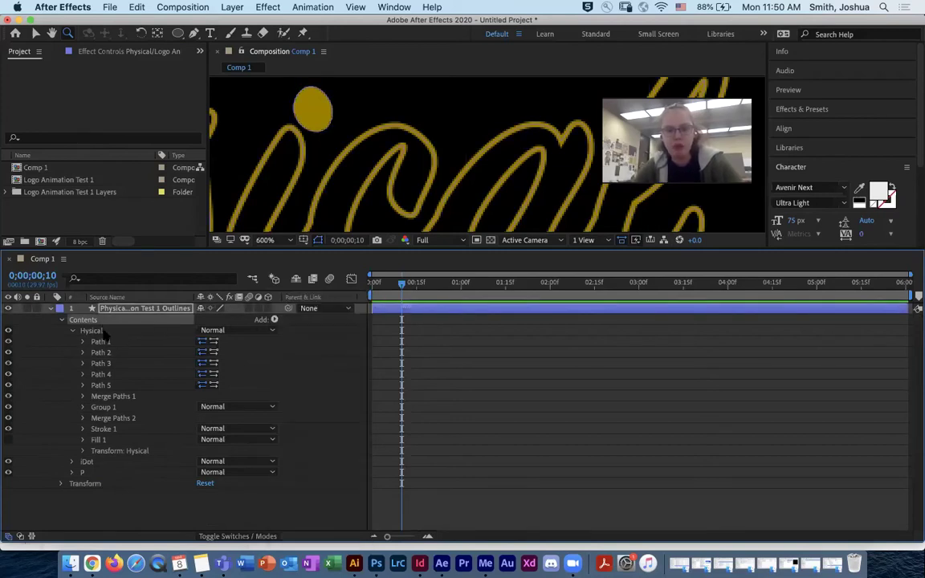
{"action": "left_click", "coordinate": [274, 320]}
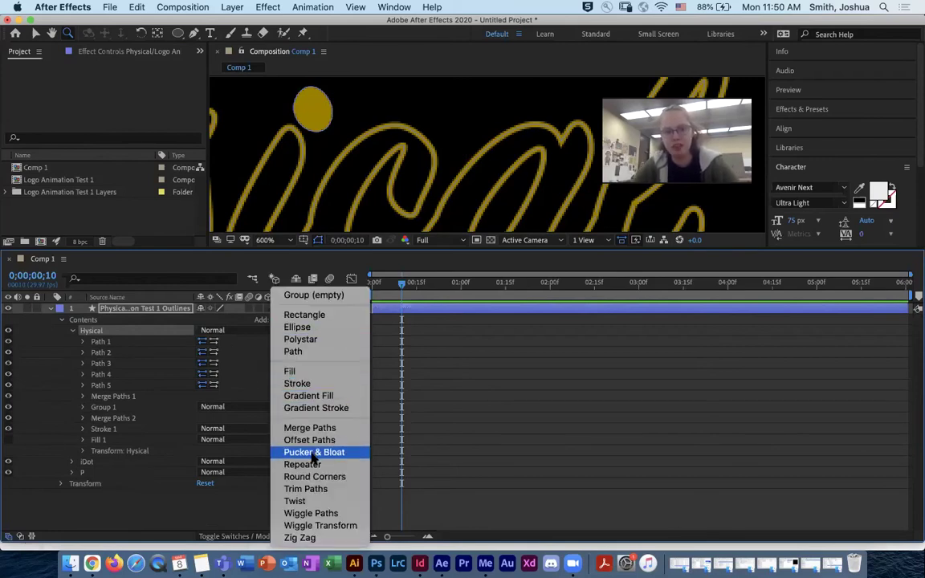
{"action": "left_click", "coordinate": [313, 490]}
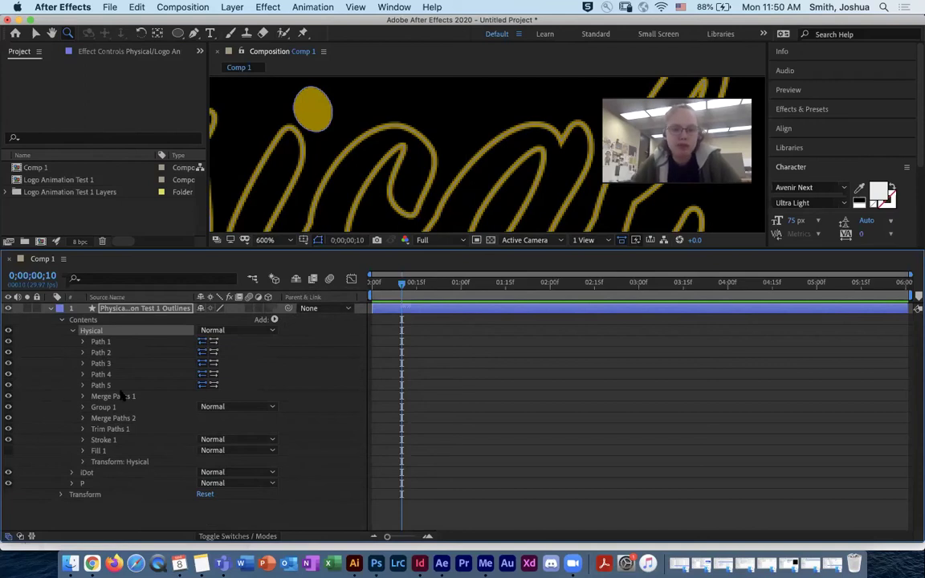
{"action": "left_click", "coordinate": [73, 331]}
{"action": "left_click", "coordinate": [72, 331]}
{"action": "left_click", "coordinate": [72, 331]}
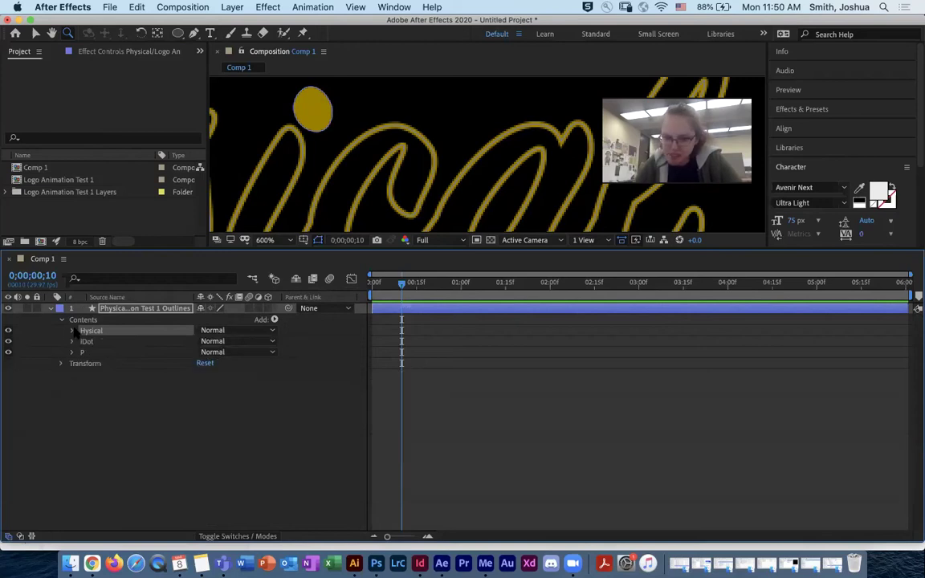
{"action": "left_click", "coordinate": [73, 331]}
{"action": "left_click", "coordinate": [72, 331]}
{"action": "left_click", "coordinate": [73, 331]}
{"action": "left_click", "coordinate": [73, 331]}
{"action": "left_click", "coordinate": [73, 331]}
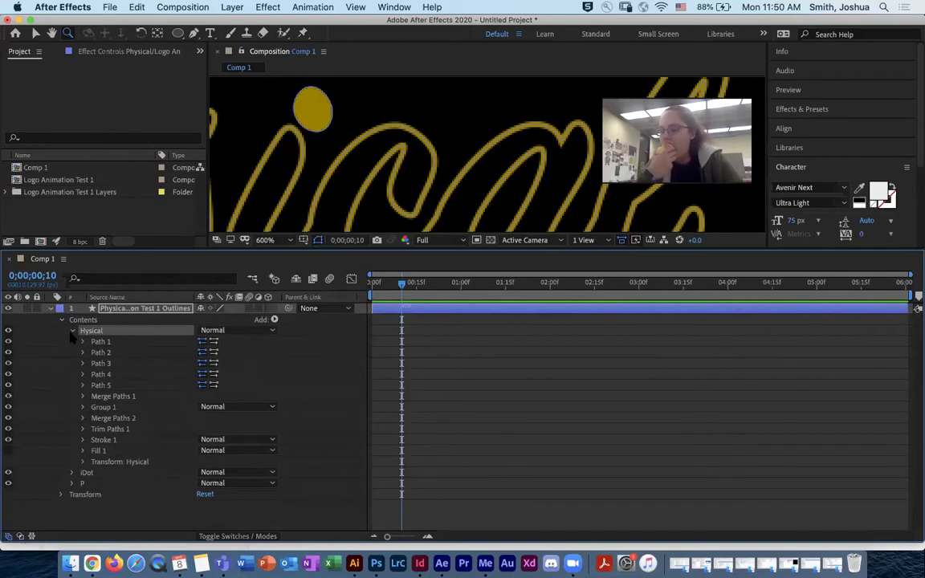
{"action": "left_click", "coordinate": [73, 331]}
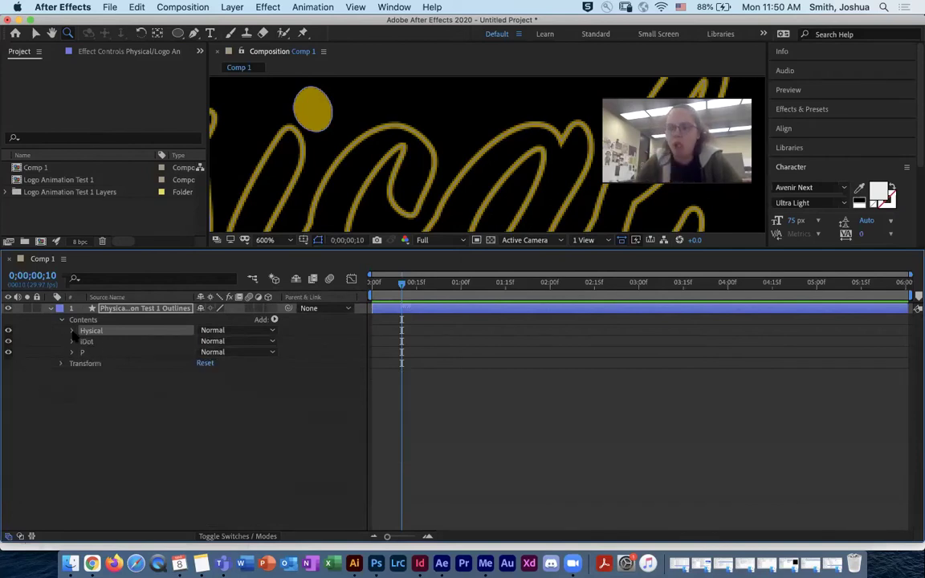
{"action": "left_click", "coordinate": [73, 331]}
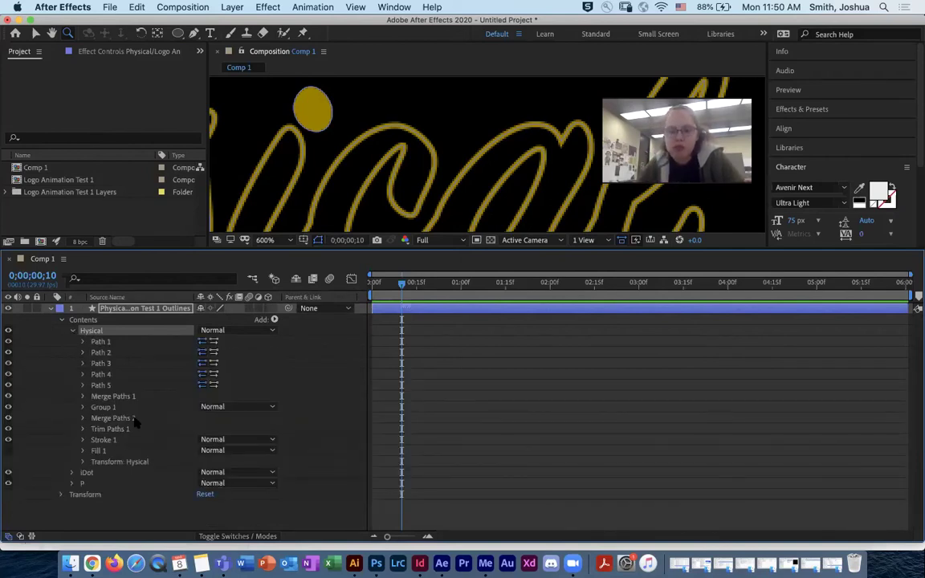
Step: Expand the Trim Paths 1 properties and shorten the composition's work area so it ends at 2 seconds
{"action": "left_click", "coordinate": [109, 430]}
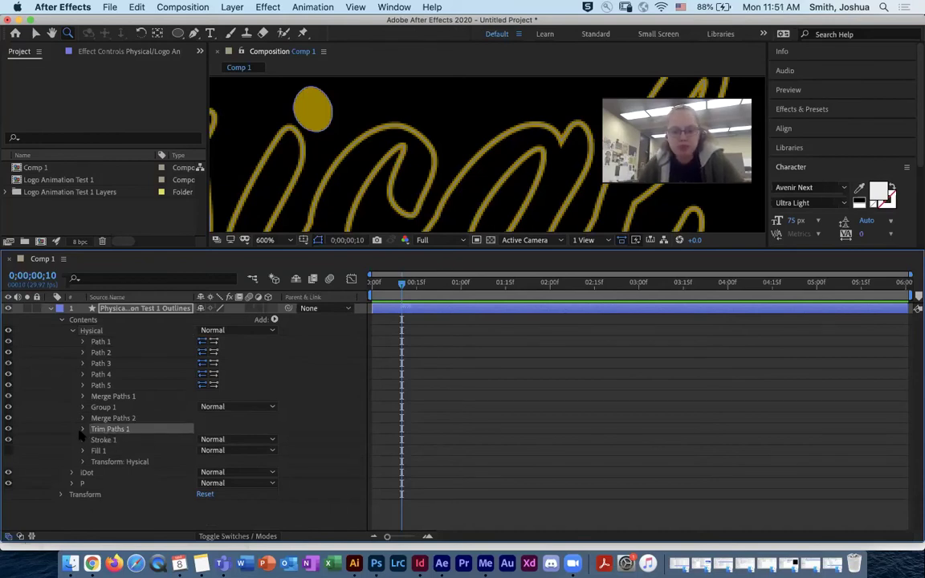
{"action": "left_click", "coordinate": [82, 429]}
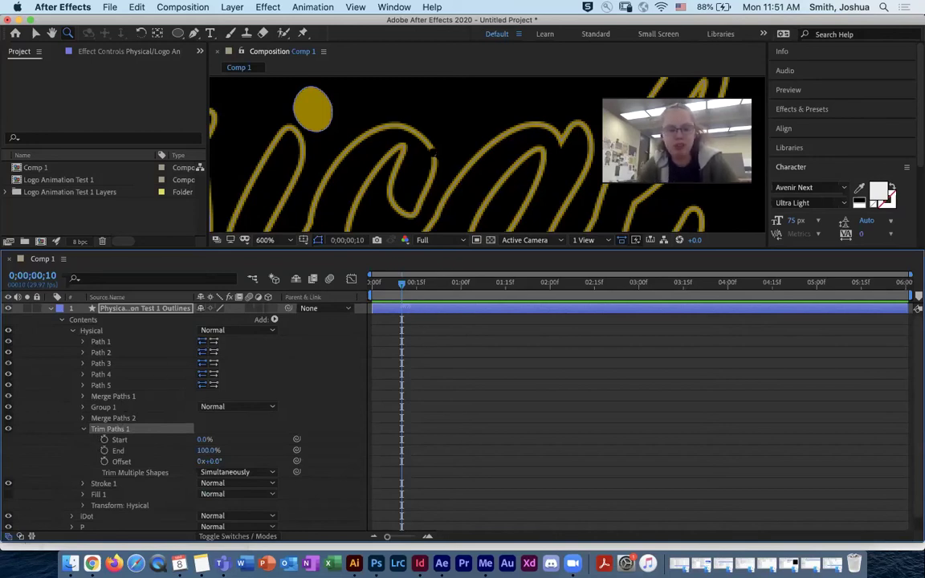
{"action": "left_click", "coordinate": [434, 153], "text": "alt"}
{"action": "key", "text": "space"}
{"action": "mouse_move", "coordinate": [382, 149]}
{"action": "left_mouse_down"}
{"action": "mouse_move", "coordinate": [386, 130]}
{"action": "mouse_move", "coordinate": [378, 132]}
{"action": "left_mouse_up"}
{"action": "left_click_drag", "start_coordinate": [405, 286], "coordinate": [381, 297]}
{"action": "left_click_drag", "start_coordinate": [911, 295], "coordinate": [551, 296]}
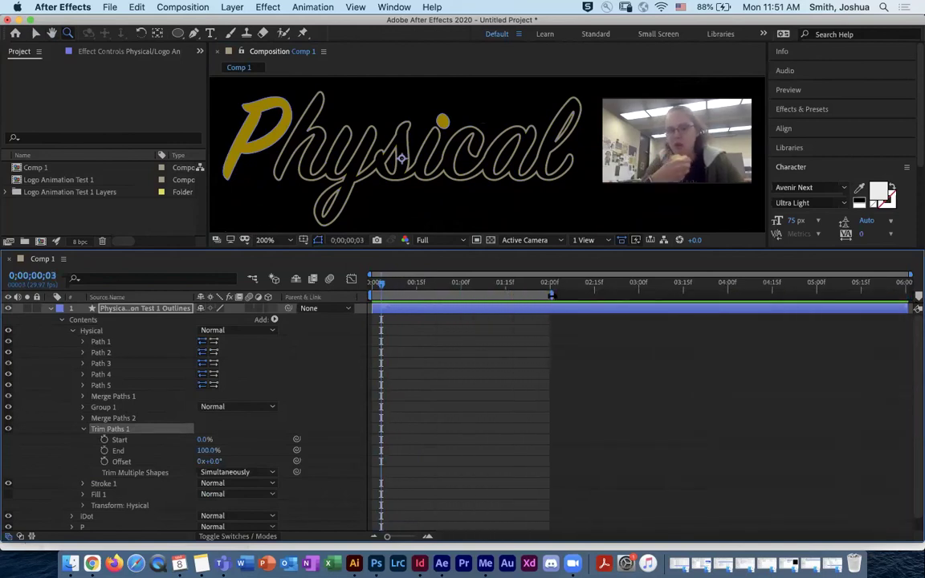
Step: Set the End value of Trim Paths 1 to 10%
{"action": "mouse_move", "coordinate": [380, 284]}
{"action": "left_mouse_down"}
{"action": "mouse_move", "coordinate": [508, 293]}
{"action": "mouse_move", "coordinate": [375, 297]}
{"action": "left_mouse_up"}
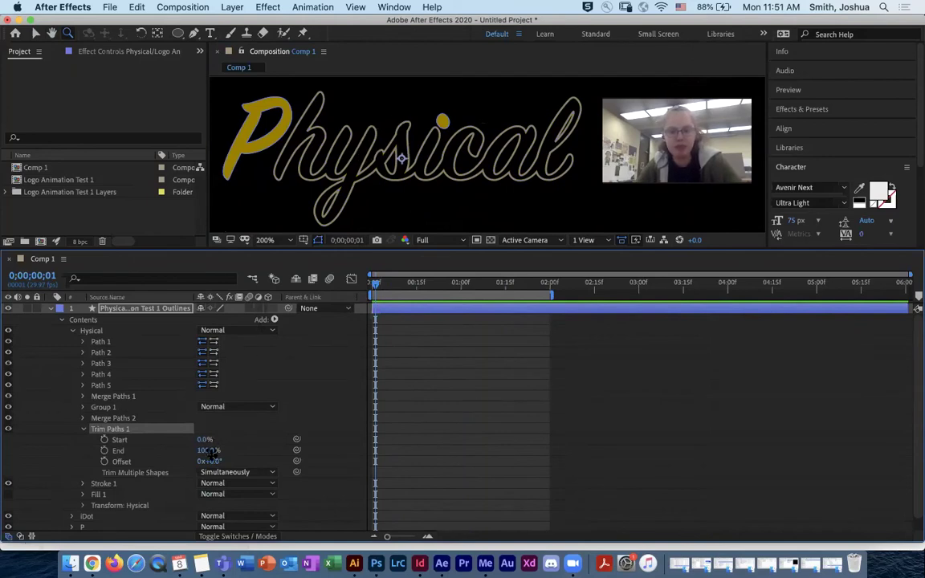
{"action": "left_click_drag", "start_coordinate": [206, 455], "coordinate": [192, 451]}
{"action": "left_click_drag", "start_coordinate": [191, 451], "coordinate": [161, 455]}
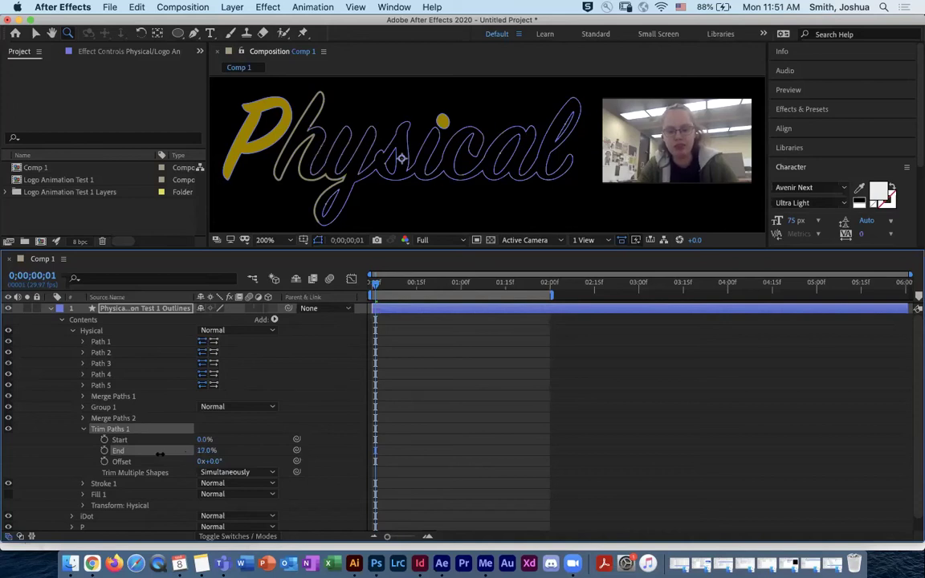
{"action": "left_click", "coordinate": [208, 451]}
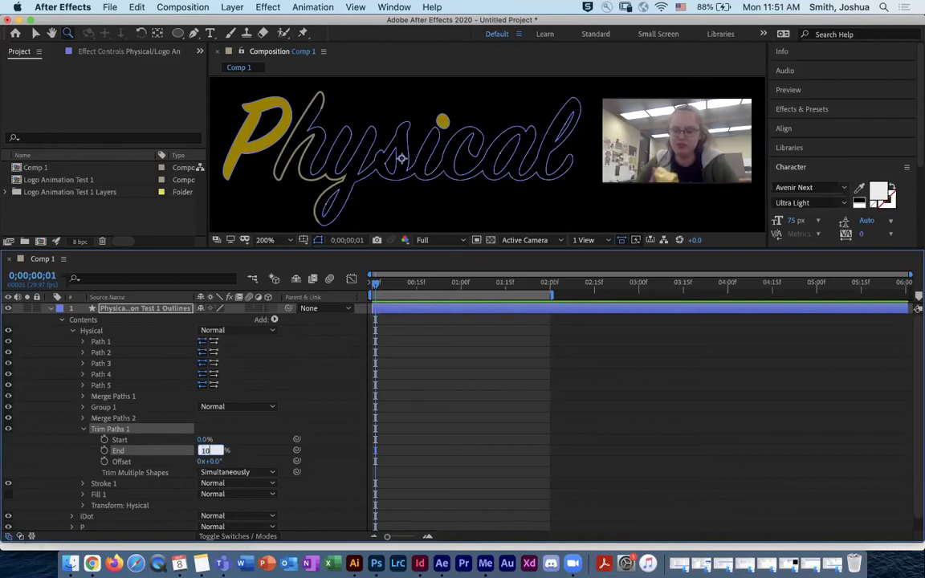
{"action": "key", "text": "Return"}
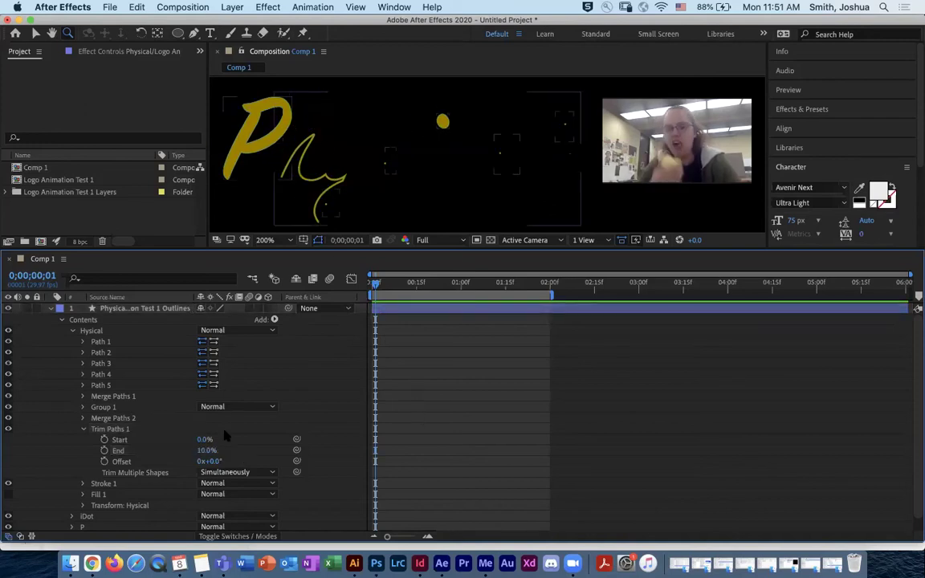
Step: Try out the Offset of Trim Paths 1, reset it to 0° and keyframe it at the first frame
{"action": "mouse_move", "coordinate": [373, 288]}
{"action": "left_mouse_down"}
{"action": "mouse_move", "coordinate": [398, 287]}
{"action": "mouse_move", "coordinate": [371, 289]}
{"action": "left_mouse_up"}
{"action": "mouse_move", "coordinate": [210, 461]}
{"action": "left_mouse_down"}
{"action": "mouse_move", "coordinate": [288, 458]}
{"action": "mouse_move", "coordinate": [230, 459]}
{"action": "left_mouse_up"}
{"action": "left_click", "coordinate": [215, 461]}
{"action": "type", "text": "0"}
{"action": "key", "text": "Return"}
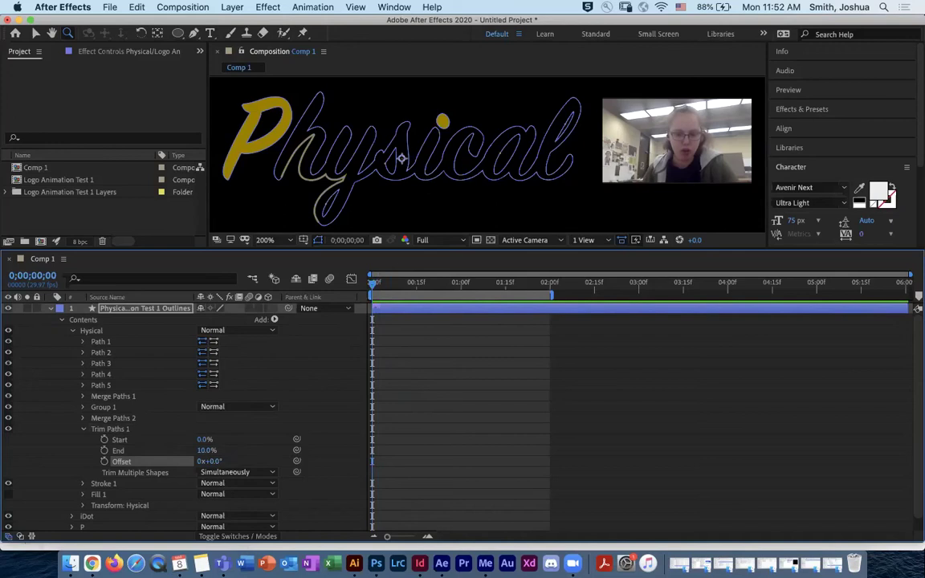
{"action": "left_click", "coordinate": [103, 462]}
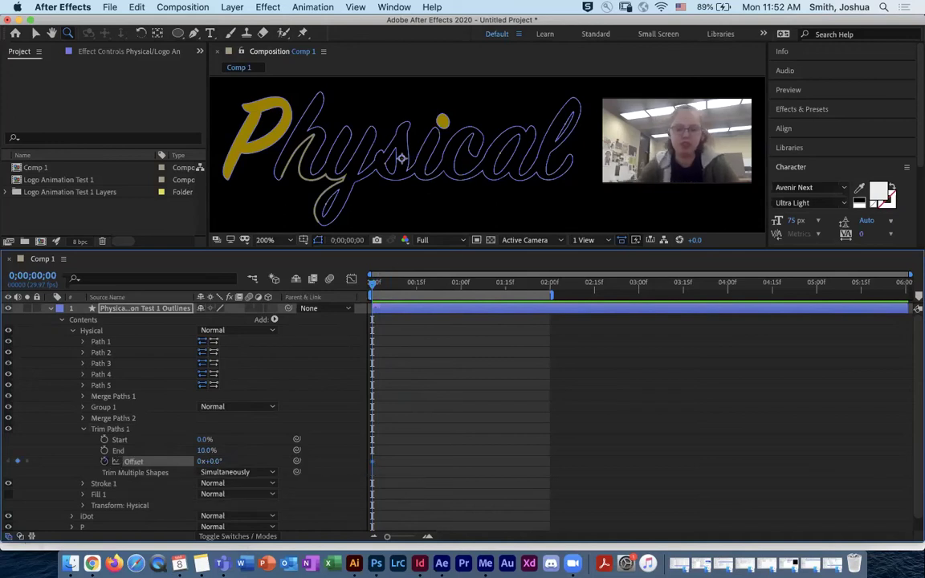
Step: Set the Trim Paths Offset to 1 full revolution at 1 second and preview the animation
{"action": "key", "text": "space"}
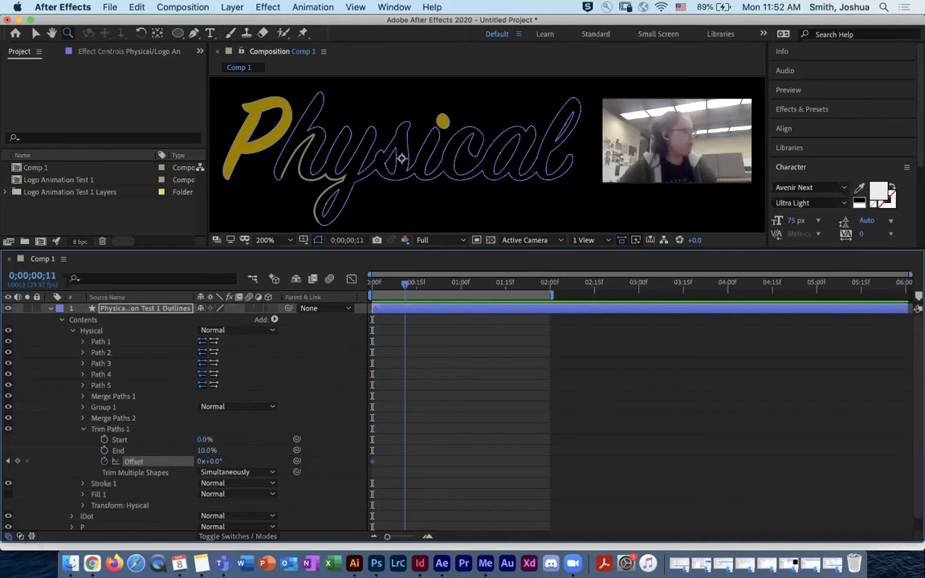
{"action": "left_click_drag", "start_coordinate": [458, 284], "coordinate": [461, 284]}
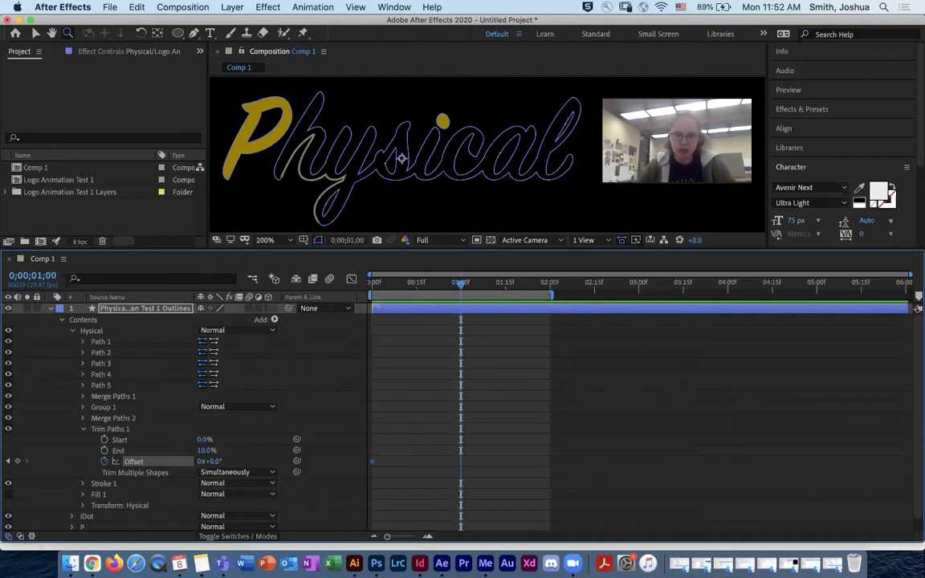
{"action": "left_click", "coordinate": [213, 462]}
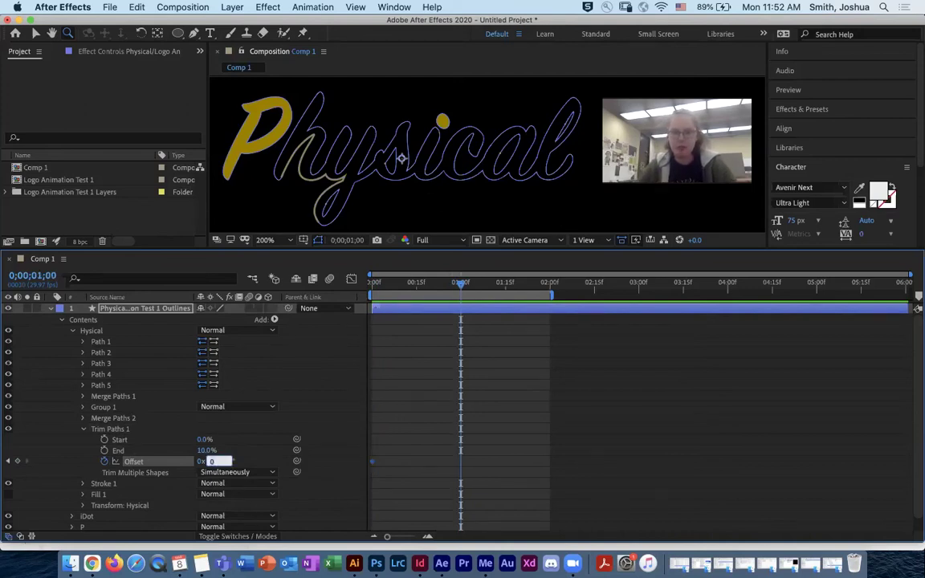
{"action": "left_click", "coordinate": [201, 461]}
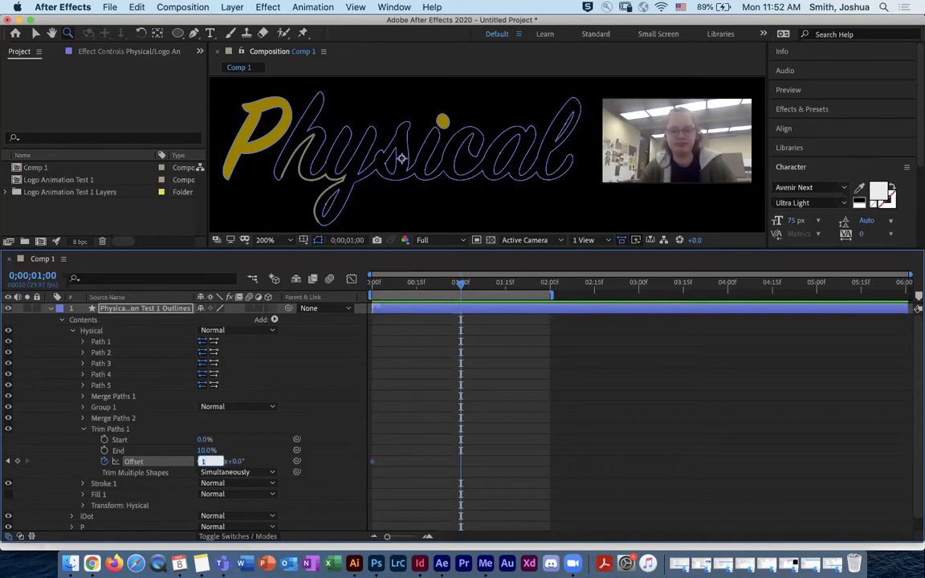
{"action": "key", "text": "Return"}
{"action": "key", "text": "space"}
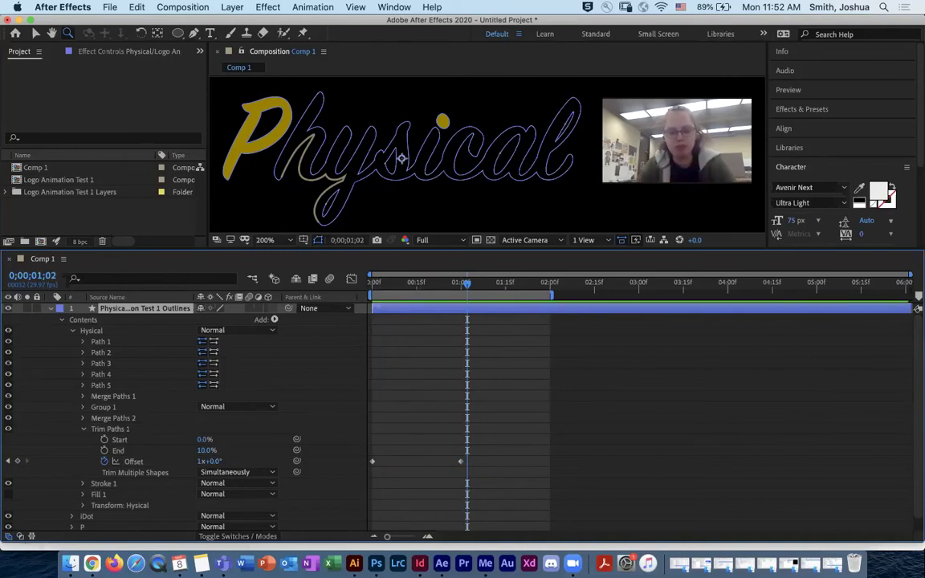
{"action": "key", "text": "space"}
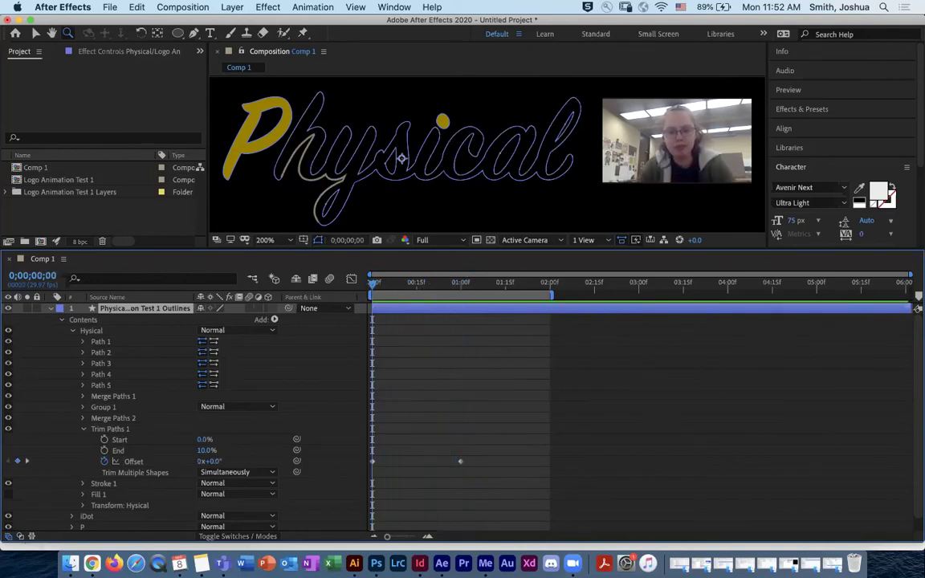
{"action": "key", "text": "space"}
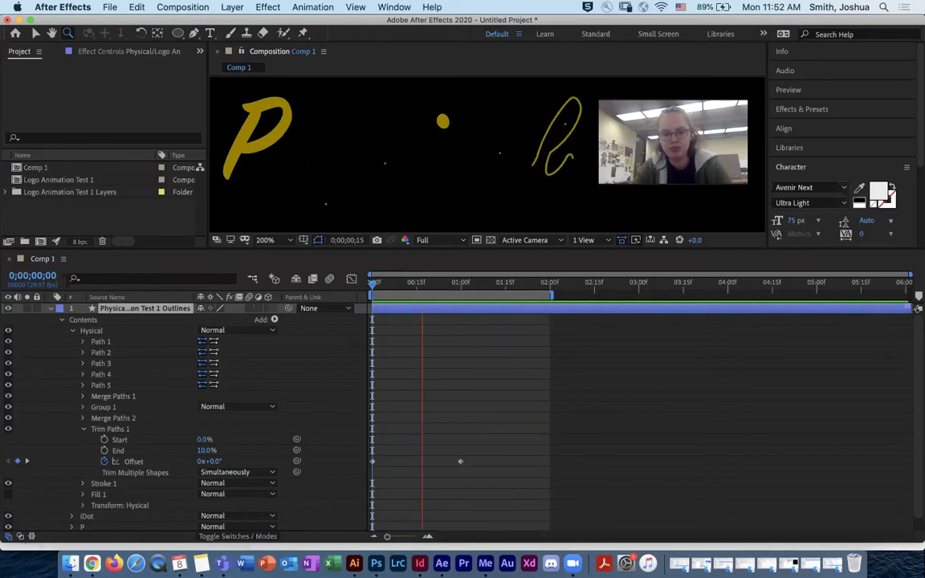
{"action": "key", "text": "space"}
Step: Paste a copy of the first Offset keyframe at 2 seconds and preview the animation
{"action": "left_click_drag", "start_coordinate": [493, 283], "coordinate": [550, 283]}
{"action": "left_click", "coordinate": [373, 462]}
{"action": "key", "text": "super+v"}
{"action": "key", "text": "space"}
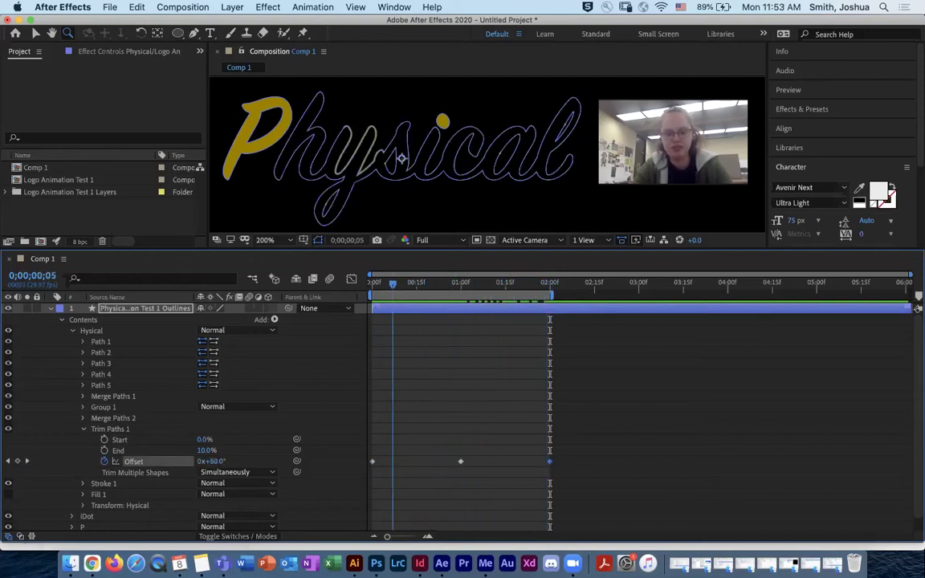
{"action": "key", "text": "space"}
{"action": "key", "text": "space"}
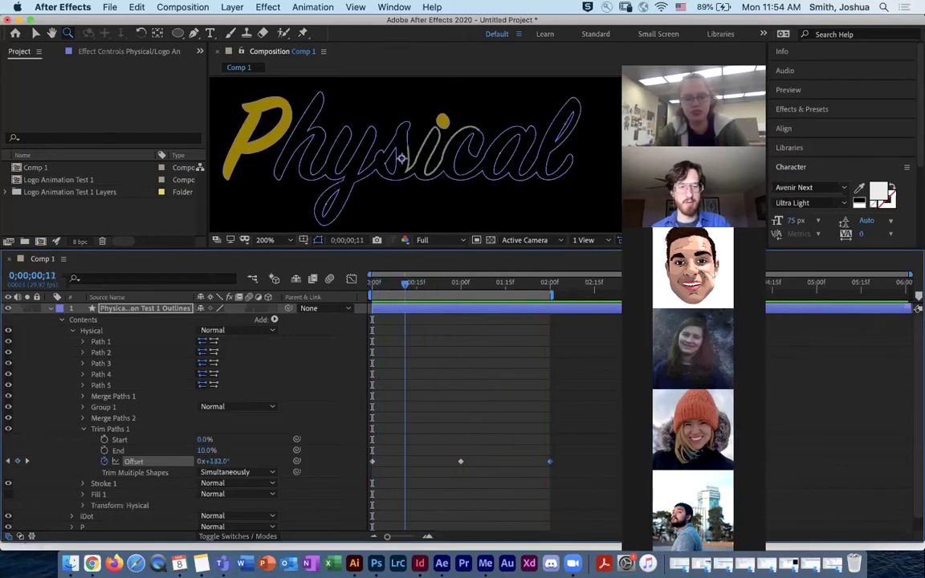
{"action": "key", "text": "space"}
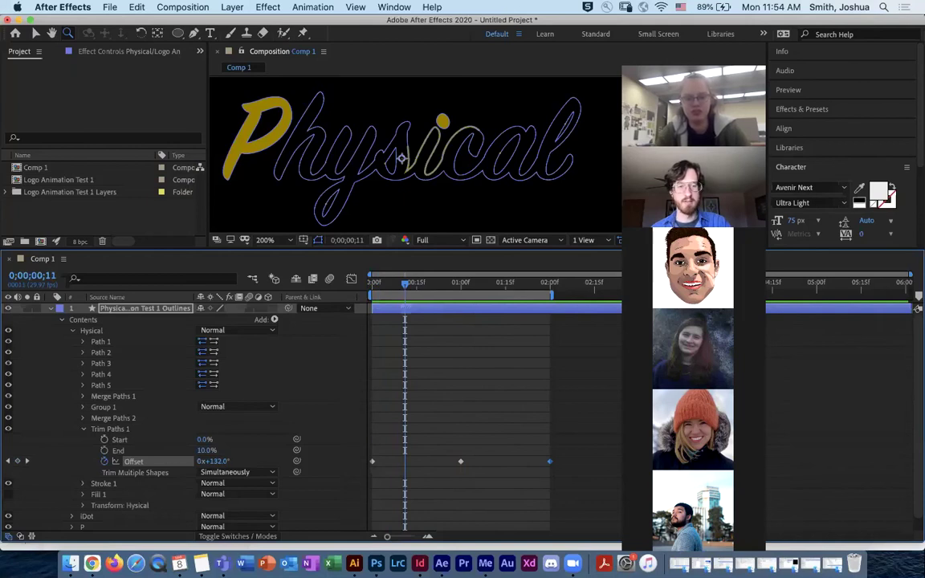
Step: Remove all Offset keyframes from Trim Paths 1 and reset the Offset to 0°
{"action": "left_click", "coordinate": [104, 462]}
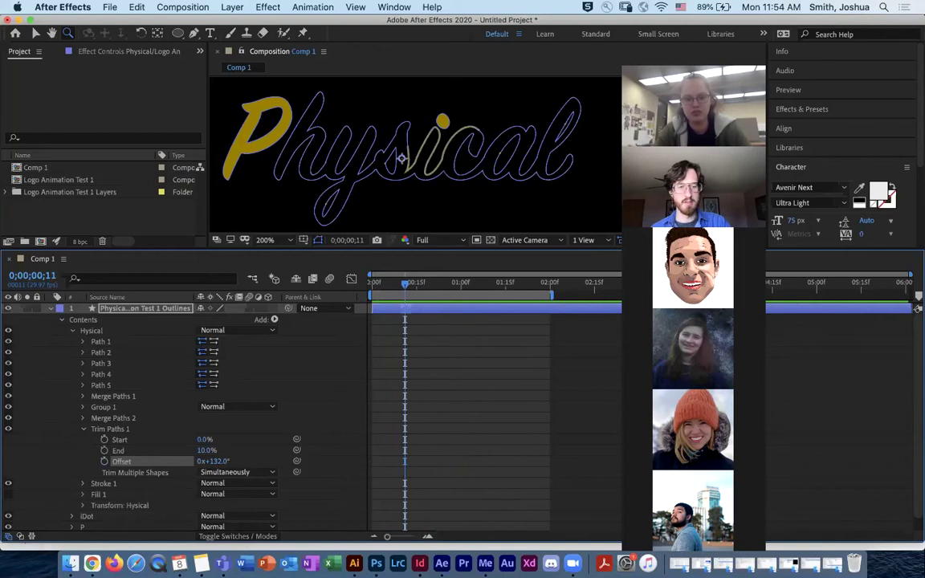
{"action": "left_click", "coordinate": [217, 462]}
{"action": "type", "text": "0"}
{"action": "key", "text": "Return"}
Step: Set both Start and End of Trim Paths 1 to 40% and return to the first frame
{"action": "mouse_move", "coordinate": [405, 285]}
{"action": "left_mouse_down"}
{"action": "mouse_move", "coordinate": [378, 285]}
{"action": "mouse_move", "coordinate": [387, 284]}
{"action": "left_mouse_up"}
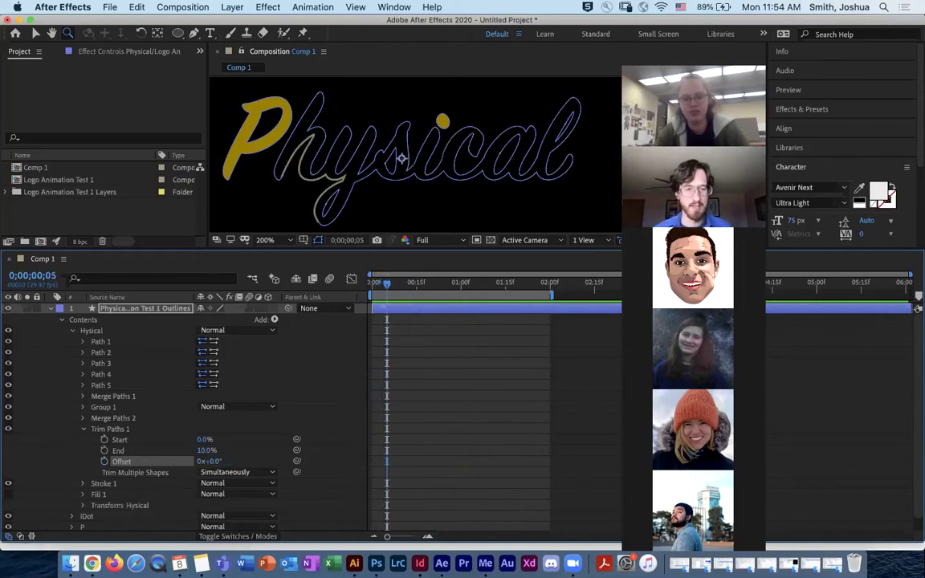
{"action": "mouse_move", "coordinate": [206, 451]}
{"action": "left_mouse_down"}
{"action": "mouse_move", "coordinate": [234, 451]}
{"action": "mouse_move", "coordinate": [206, 451]}
{"action": "mouse_move", "coordinate": [211, 439]}
{"action": "mouse_move", "coordinate": [238, 440]}
{"action": "mouse_move", "coordinate": [203, 451]}
{"action": "left_mouse_up"}
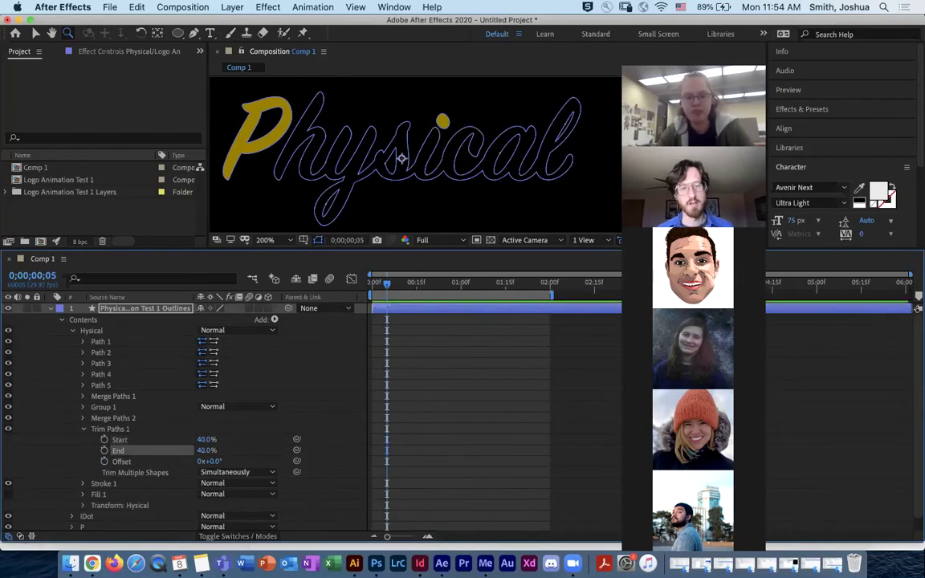
{"action": "key", "text": "Page_Up"}
{"action": "key", "text": "Page_Up"}
{"action": "key", "text": "Page_Up"}
{"action": "key", "text": "Page_Up"}
{"action": "key", "text": "Page_Up"}
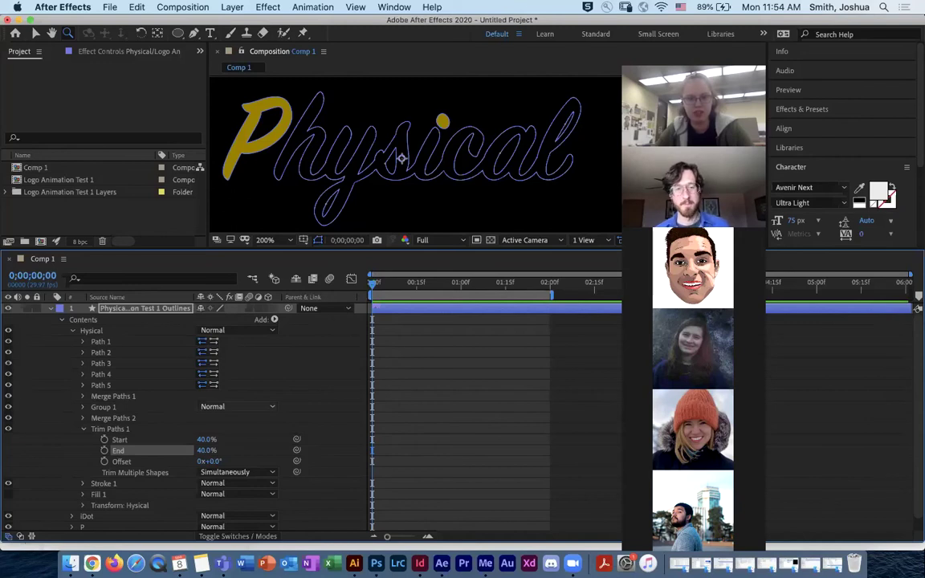
Step: Try an End of 42% and a Start of 38% for Trim Paths 1, keeping the Offset at 0°
{"action": "left_click", "coordinate": [207, 451]}
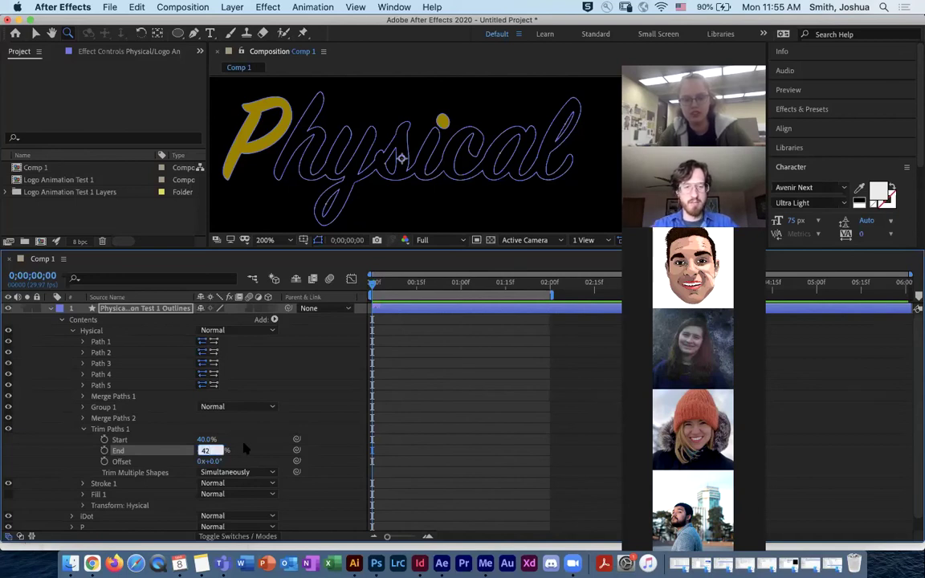
{"action": "key", "text": "Return"}
{"action": "left_click", "coordinate": [206, 440]}
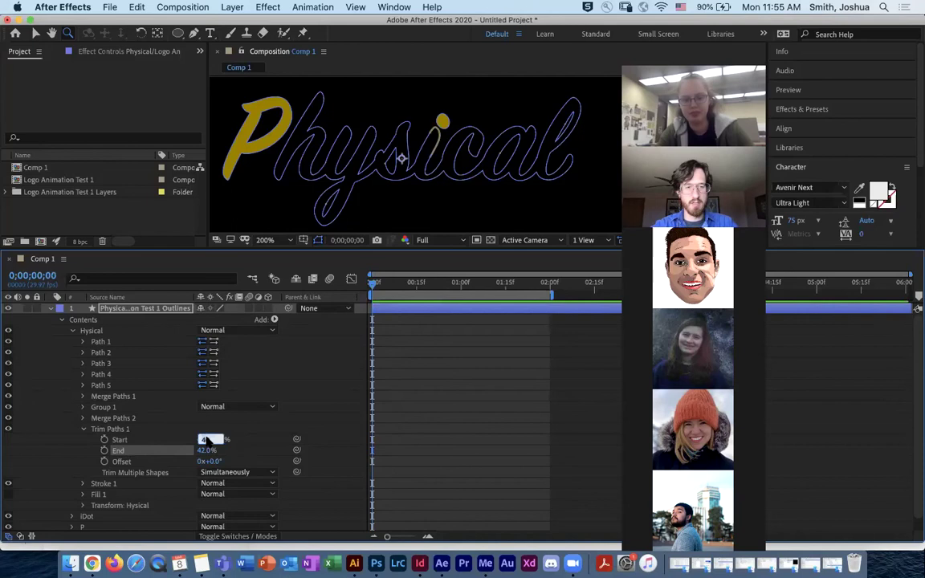
{"action": "type", "text": "38"}
{"action": "key", "text": "Return"}
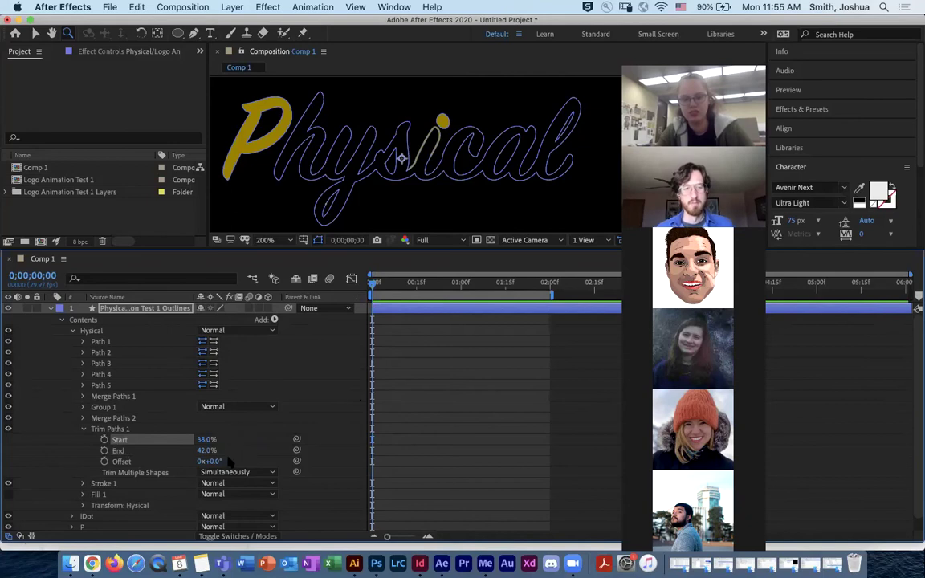
{"action": "left_click_drag", "start_coordinate": [222, 464], "coordinate": [218, 469]}
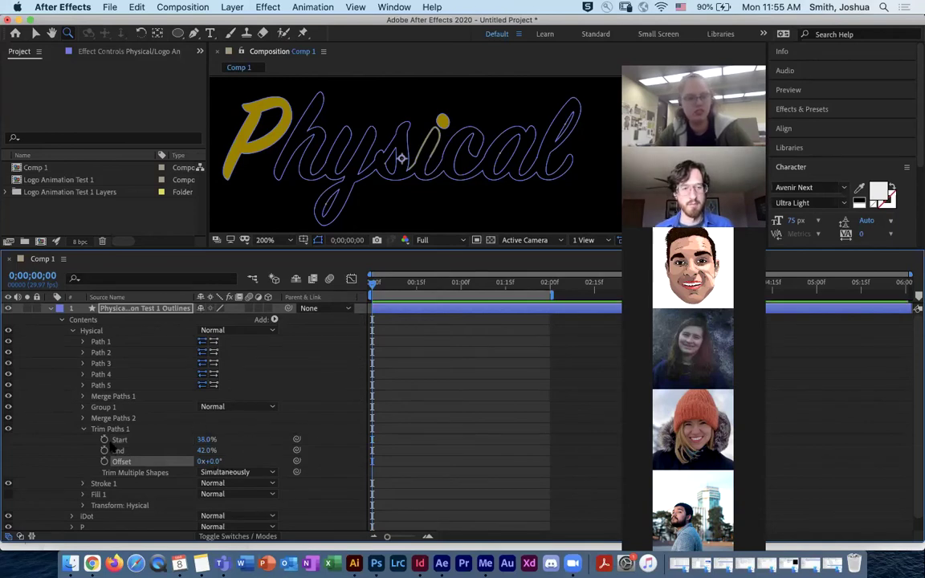
Step: Set Start and End of Trim Paths 1 to 40% and enable keyframing for both at the first frame
{"action": "left_click", "coordinate": [205, 439]}
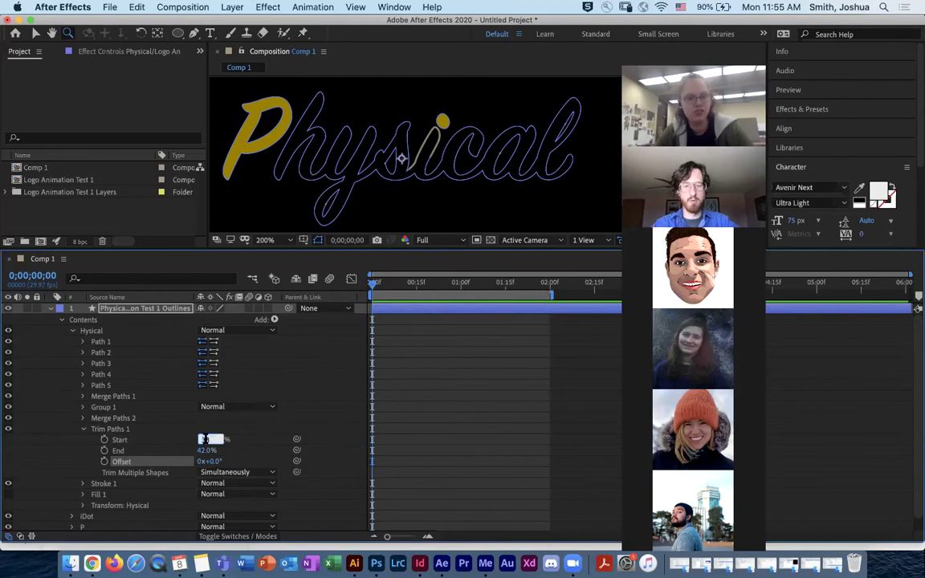
{"action": "type", "text": "40"}
{"action": "key", "text": "Return"}
{"action": "left_click", "coordinate": [205, 451]}
{"action": "type", "text": "40"}
{"action": "key", "text": "Return"}
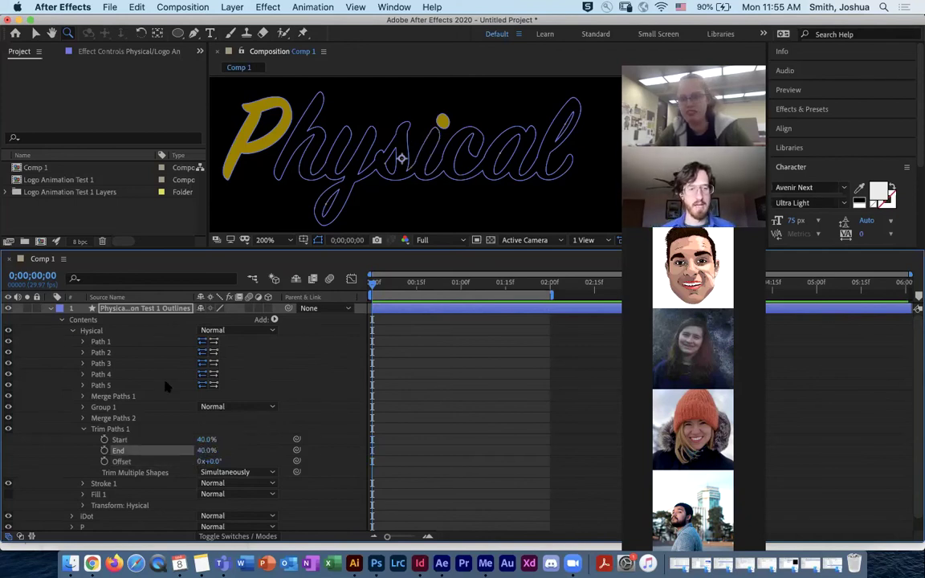
{"action": "left_click", "coordinate": [104, 440]}
{"action": "left_click", "coordinate": [104, 451]}
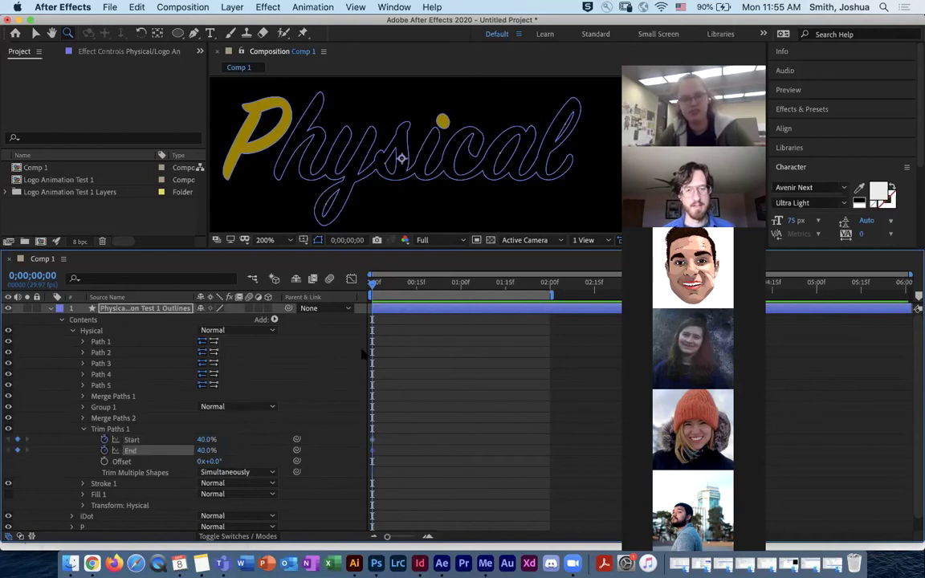
Step: At frame 15, set the Trim Paths Start to 45% and End to 35%
{"action": "left_click_drag", "start_coordinate": [373, 284], "coordinate": [416, 287]}
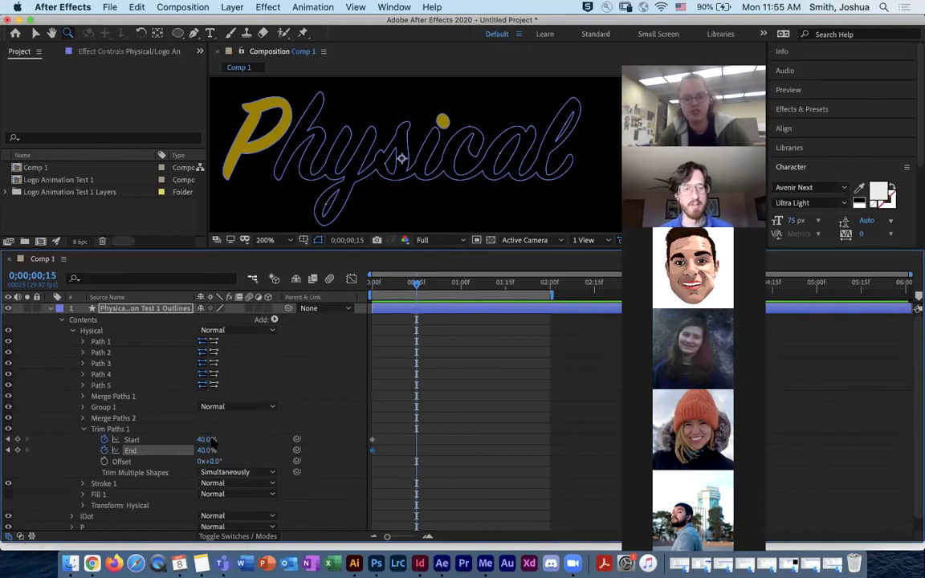
{"action": "type", "text": "45"}
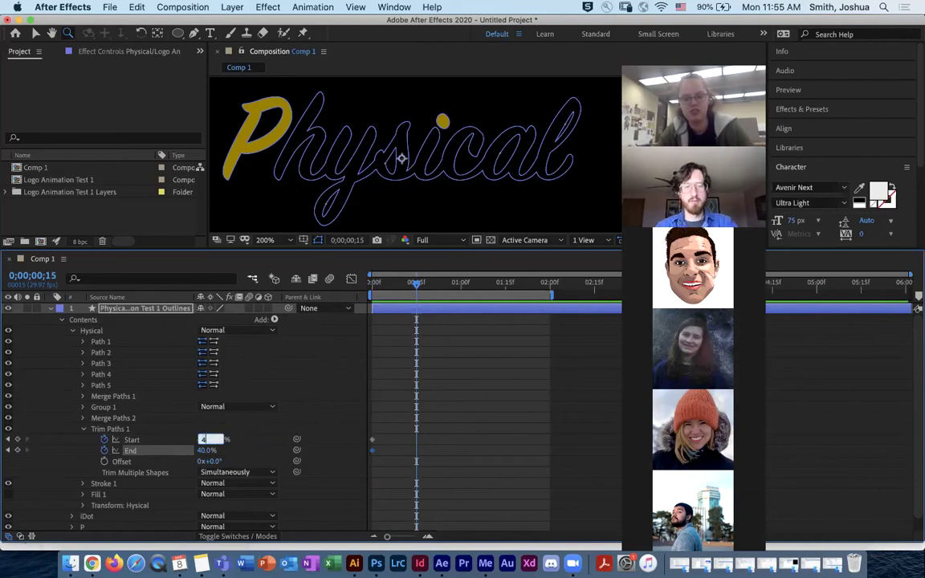
{"action": "key", "text": "Return"}
{"action": "left_click", "coordinate": [205, 450]}
{"action": "type", "text": "35"}
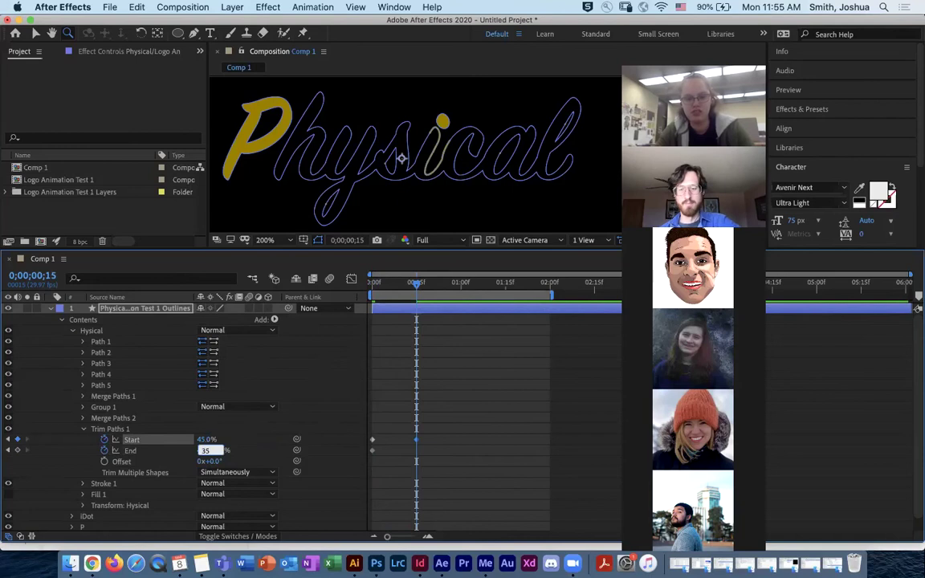
{"action": "key", "text": "Return"}
Step: Scrub through the trim animation and undo the Start and End changes made at frame 15
{"action": "mouse_move", "coordinate": [416, 285]}
{"action": "left_mouse_down"}
{"action": "mouse_move", "coordinate": [381, 285]}
{"action": "mouse_move", "coordinate": [414, 284]}
{"action": "left_mouse_up"}
{"action": "left_click_drag", "start_coordinate": [416, 283], "coordinate": [372, 283]}
{"action": "key", "text": "super+z"}
{"action": "key", "text": "super+z"}
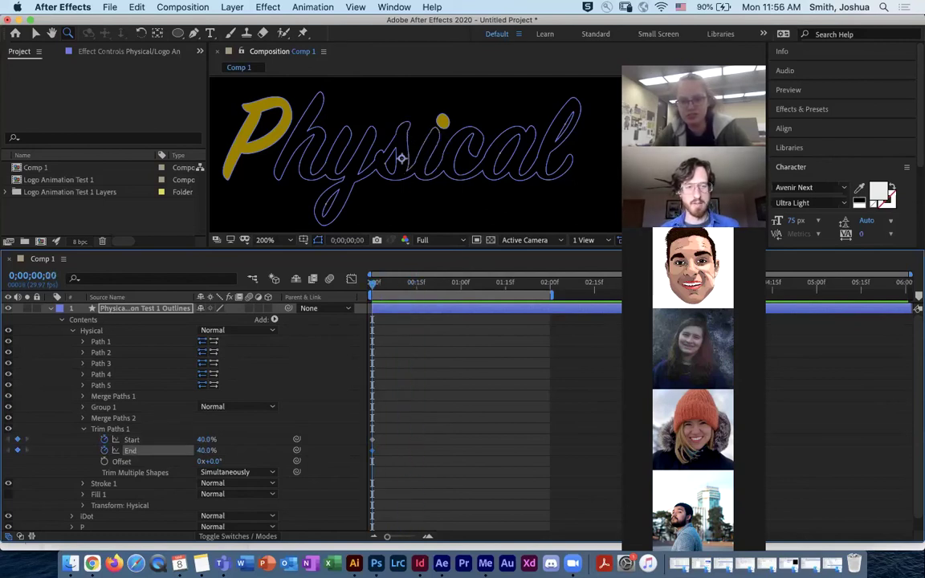
Step: Try a Trim Paths Start of 39%, undo back past the End keyframe, and re-enable End keyframing at the first frame
{"action": "mouse_move", "coordinate": [206, 440]}
{"action": "left_mouse_down"}
{"action": "mouse_move", "coordinate": [224, 439]}
{"action": "mouse_move", "coordinate": [195, 439]}
{"action": "mouse_move", "coordinate": [207, 440]}
{"action": "left_mouse_up"}
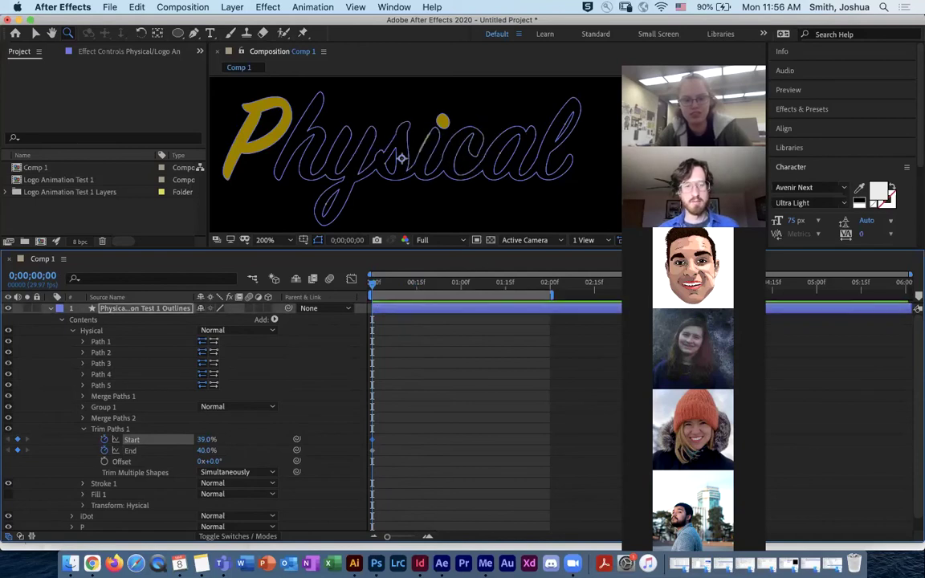
{"action": "key", "text": "super+z"}
{"action": "key", "text": "super+z"}
{"action": "key", "text": "super+z"}
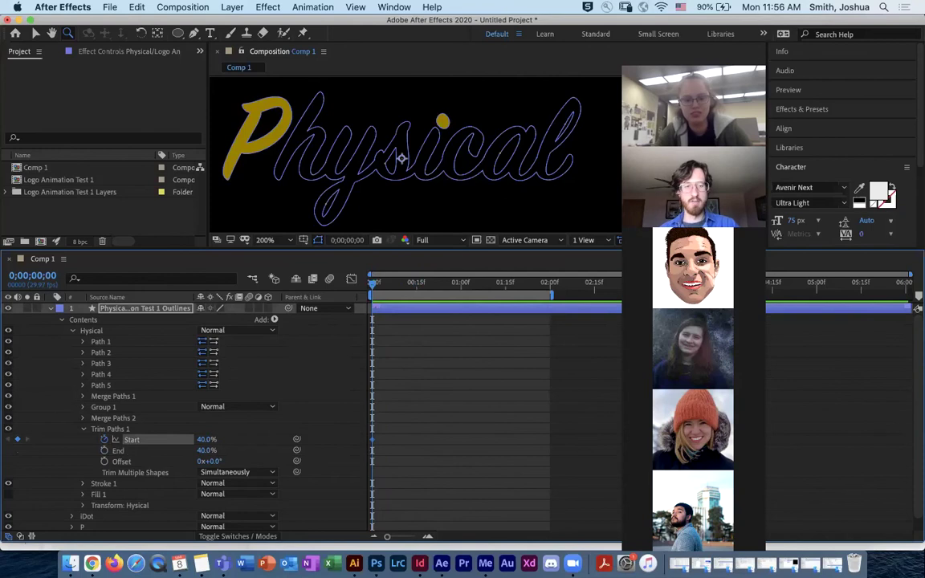
{"action": "left_click", "coordinate": [104, 451]}
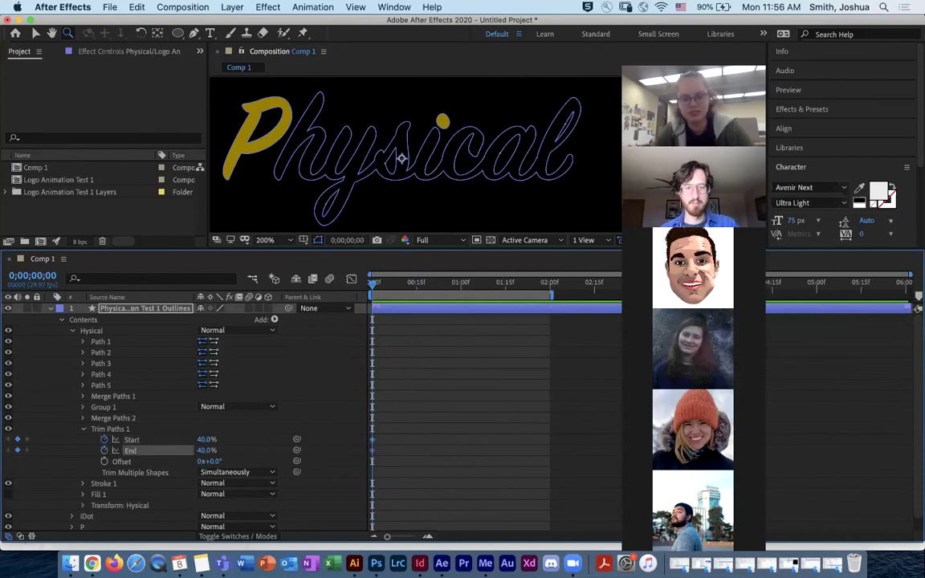
Step: At frame 15, set the Trim Paths End to 45% and the Start to 35%
{"action": "key", "text": "space"}
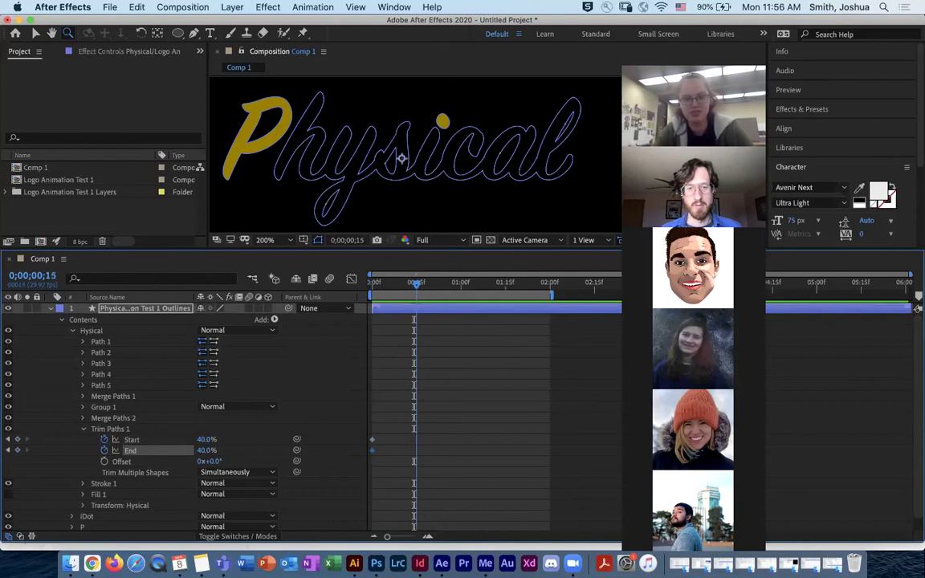
{"action": "left_click", "coordinate": [206, 450]}
{"action": "type", "text": "45"}
{"action": "key", "text": "Return"}
{"action": "left_click", "coordinate": [207, 439]}
{"action": "type", "text": "35"}
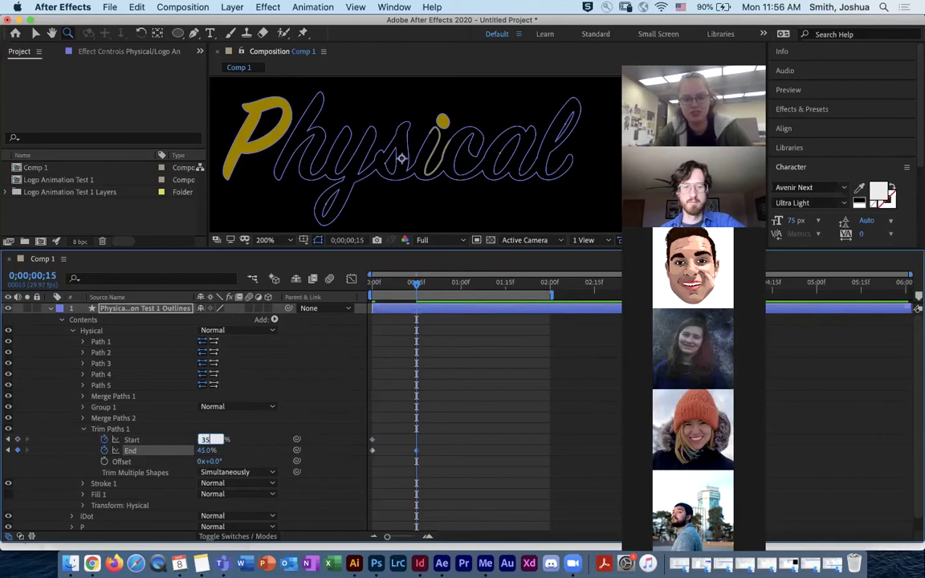
{"action": "key", "text": "Return"}
Step: At 2 seconds, set the Trim Paths Start to 0% and End to 100%, and return the playhead to the first frame
{"action": "key", "text": "space"}
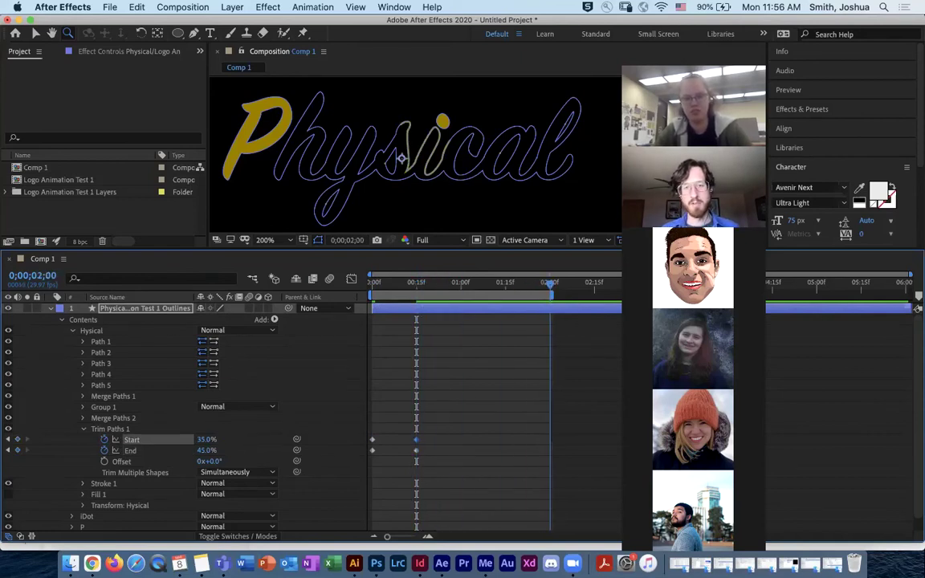
{"action": "left_click", "coordinate": [206, 439]}
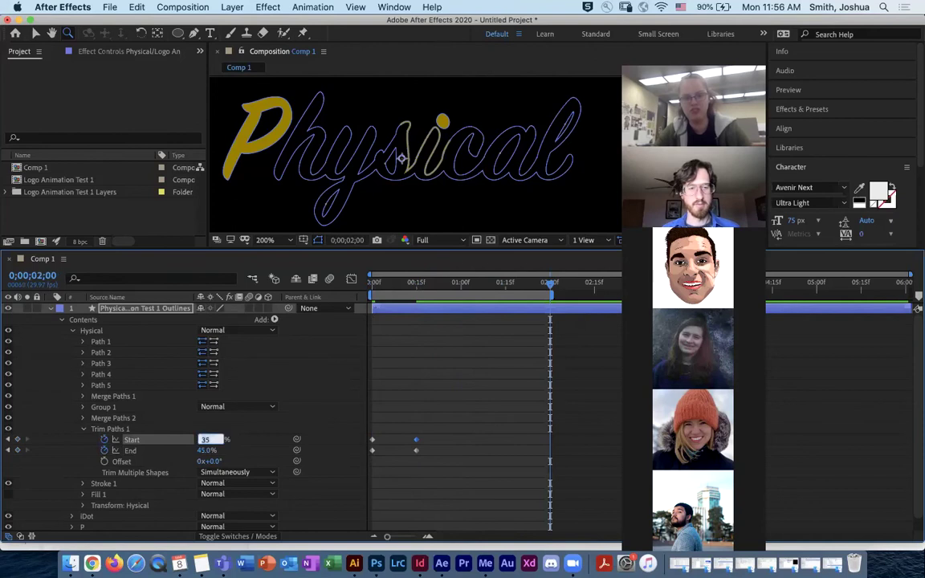
{"action": "type", "text": "0"}
{"action": "key", "text": "Return"}
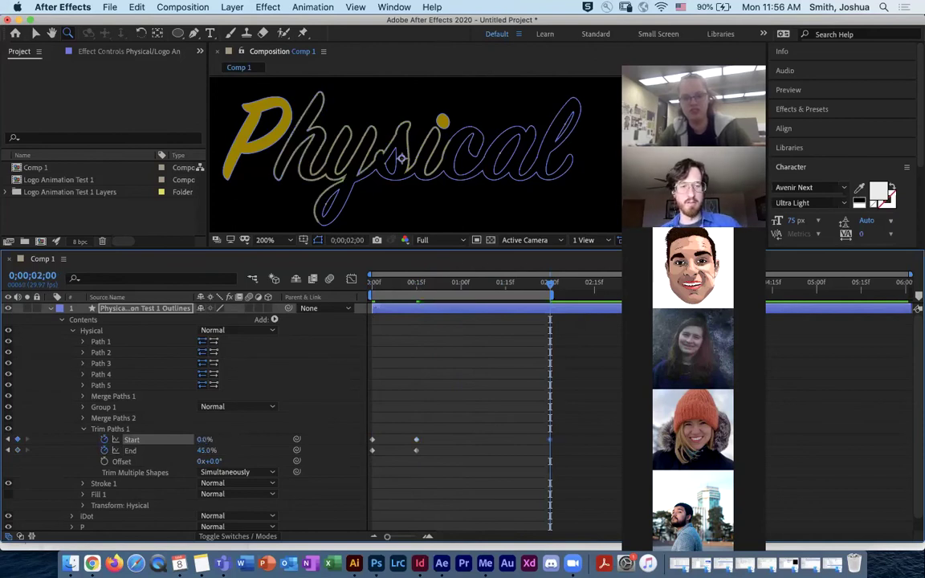
{"action": "left_click", "coordinate": [208, 451]}
{"action": "type", "text": "100"}
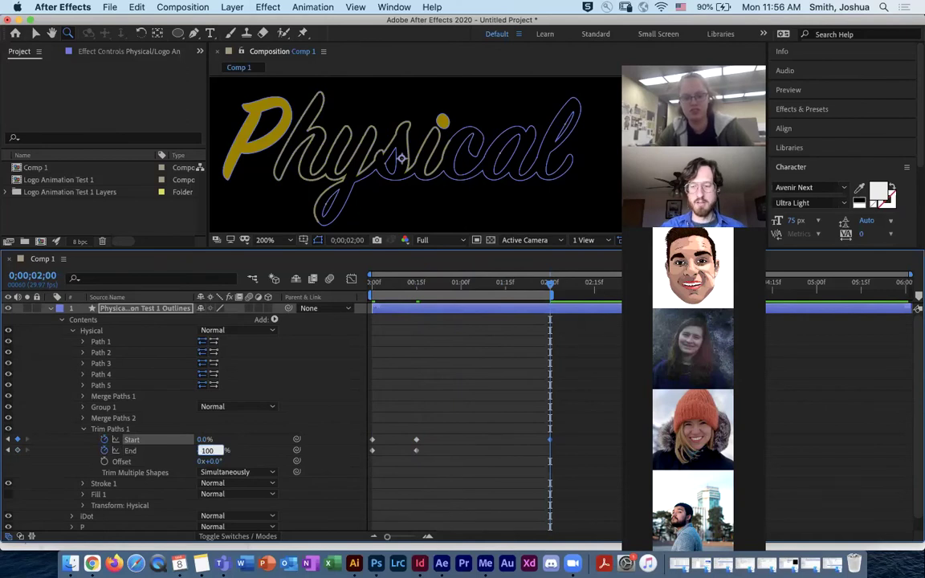
{"action": "key", "text": "Return"}
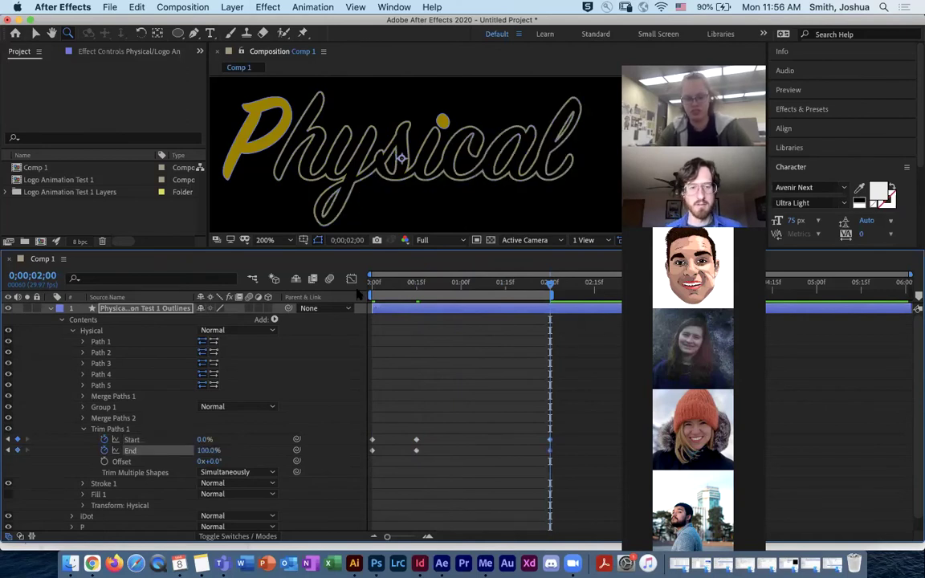
{"action": "mouse_move", "coordinate": [549, 285]}
{"action": "left_mouse_down"}
{"action": "mouse_move", "coordinate": [373, 298]}
{"action": "mouse_move", "coordinate": [550, 303]}
{"action": "mouse_move", "coordinate": [372, 302]}
{"action": "left_mouse_up"}
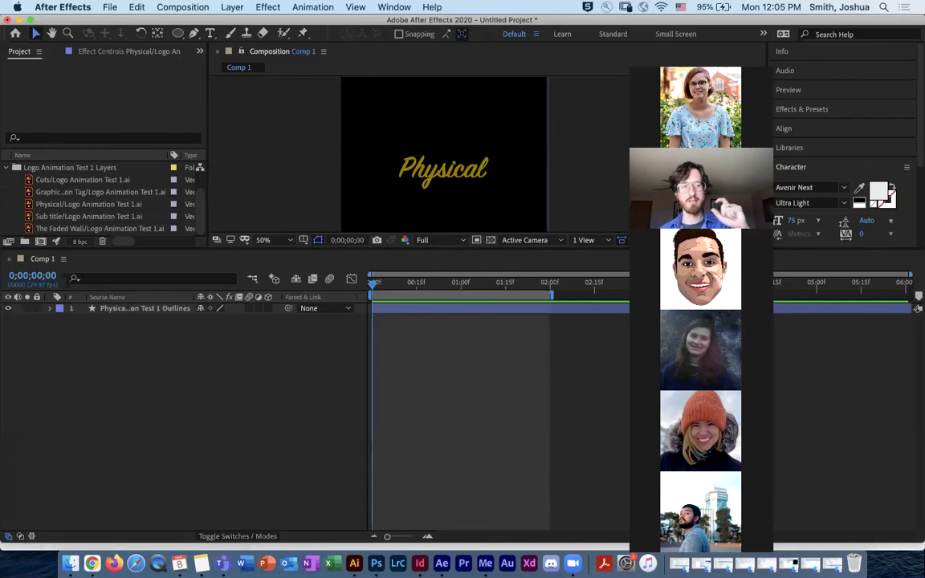
Step: Expand the Physical outlines layer's contents and collapse the Logo Animation Test 1 Layers folder
{"action": "left_click", "coordinate": [50, 309]}
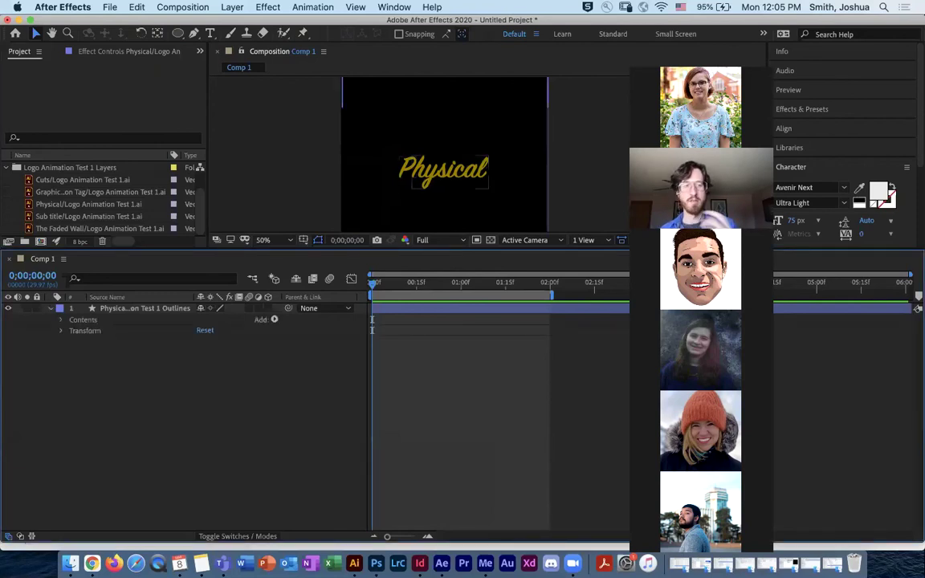
{"action": "left_click", "coordinate": [442, 172]}
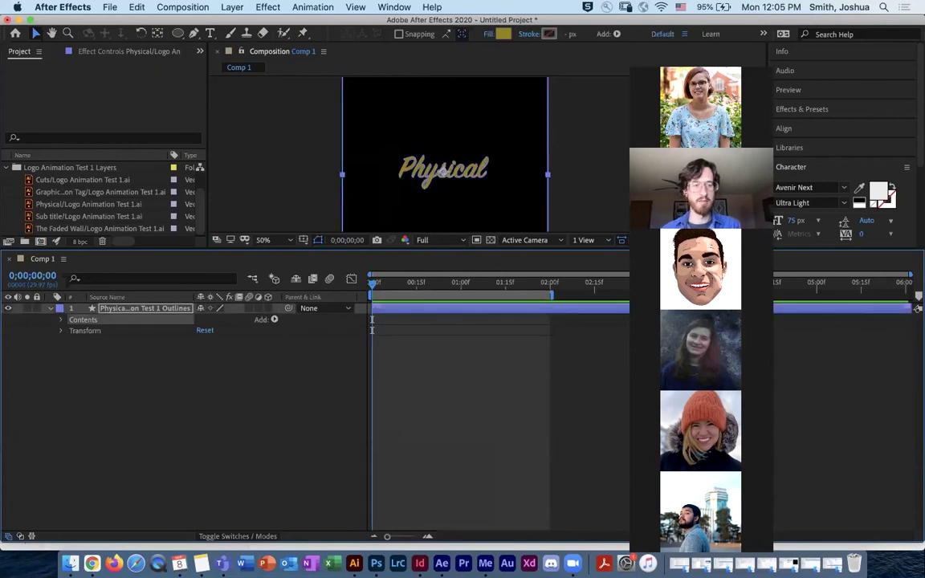
{"action": "left_click", "coordinate": [7, 168]}
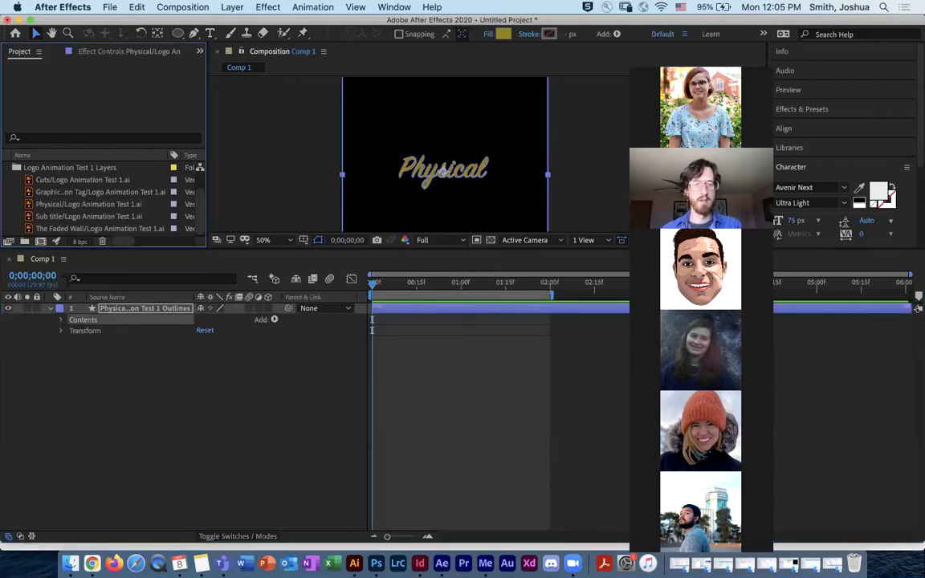
{"action": "left_click", "coordinate": [192, 401]}
{"action": "left_click", "coordinate": [61, 319]}
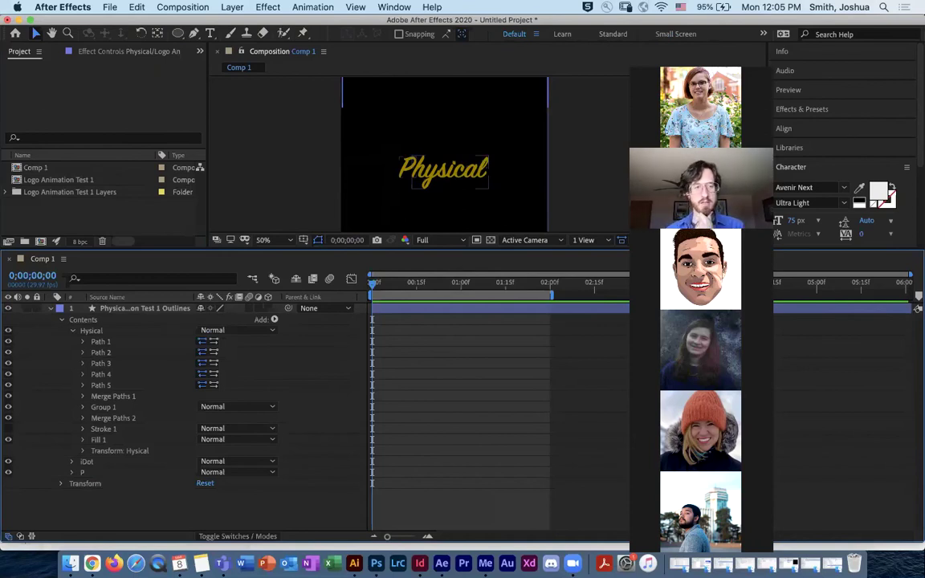
Step: Collapse the Physical outlines layer, enlarge the logo view to 100%, and select the layer with the Pen tool active
{"action": "key", "text": "u"}
{"action": "left_click_drag", "start_coordinate": [450, 173], "coordinate": [429, 152]}
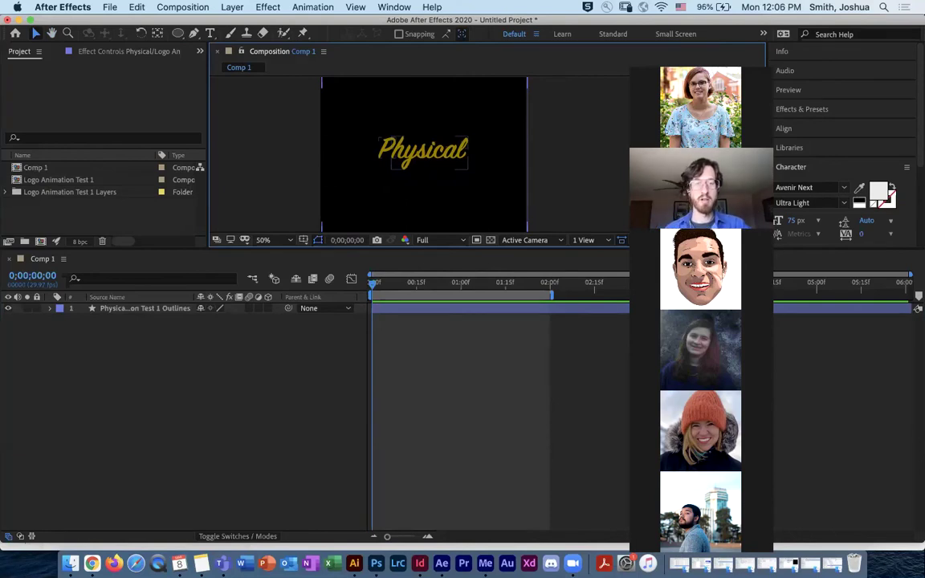
{"action": "left_click", "coordinate": [442, 146], "text": "super"}
{"action": "left_click_drag", "start_coordinate": [441, 146], "coordinate": [422, 148]}
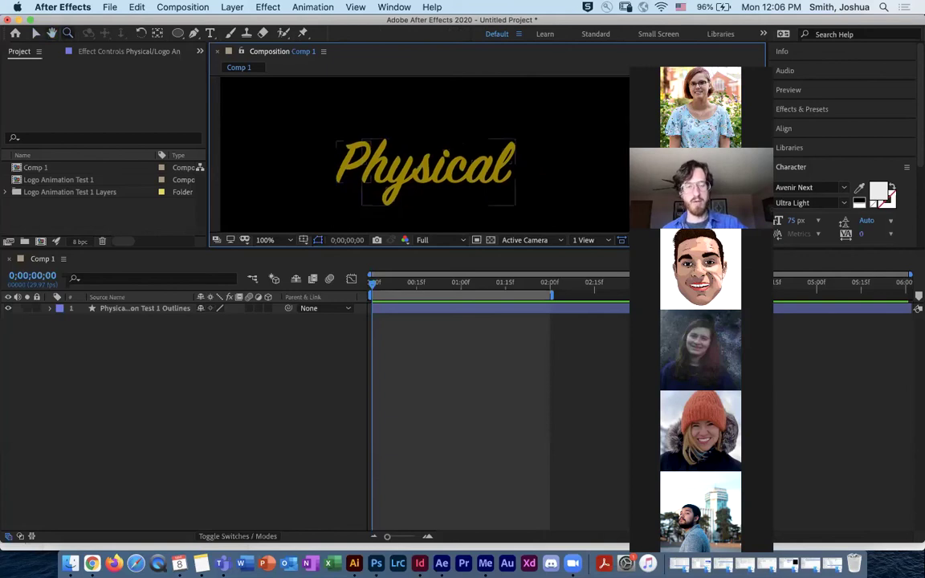
{"action": "key", "text": "g"}
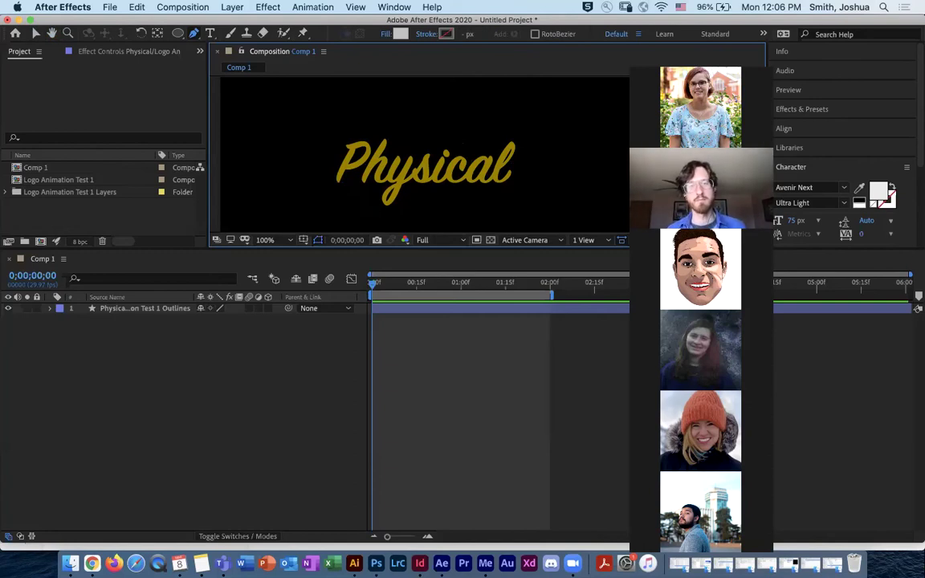
{"action": "left_click", "coordinate": [145, 308]}
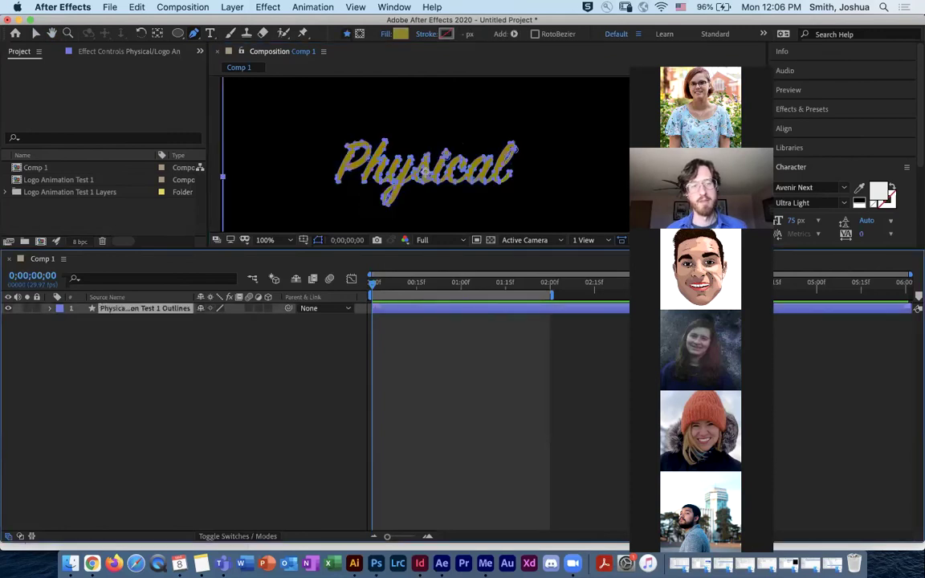
{"action": "left_click", "coordinate": [144, 362]}
{"action": "left_click", "coordinate": [144, 309]}
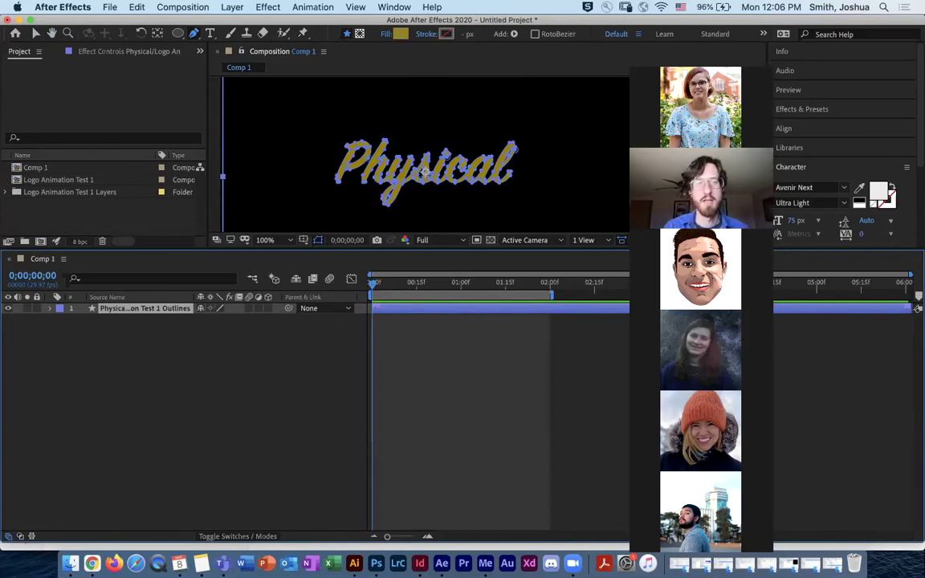
Step: Compare the Pen tool's shape-creating and mask-creating modes on the selected outlines layer, ending in mask mode
{"action": "left_click", "coordinate": [360, 33]}
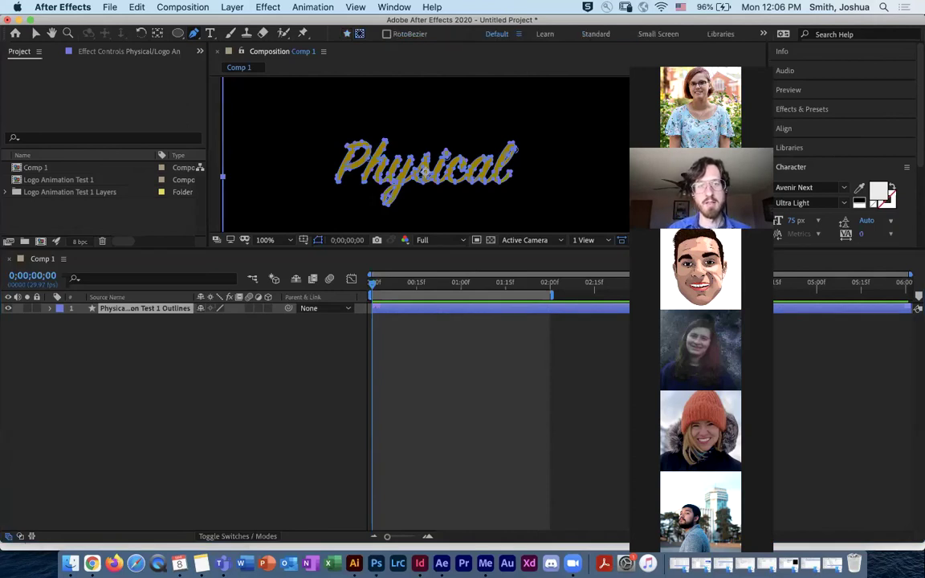
{"action": "left_click", "coordinate": [347, 34]}
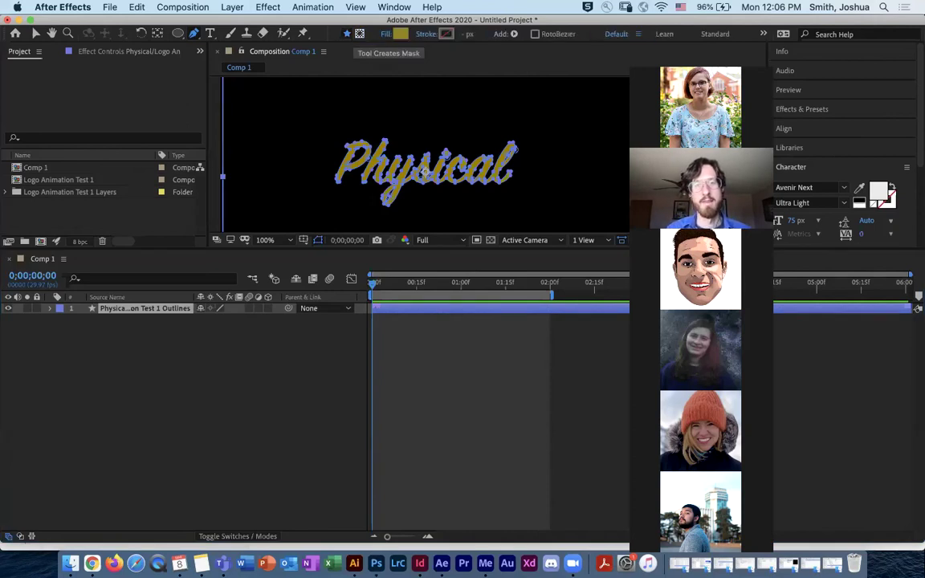
{"action": "left_click", "coordinate": [359, 34]}
{"action": "left_click", "coordinate": [347, 34]}
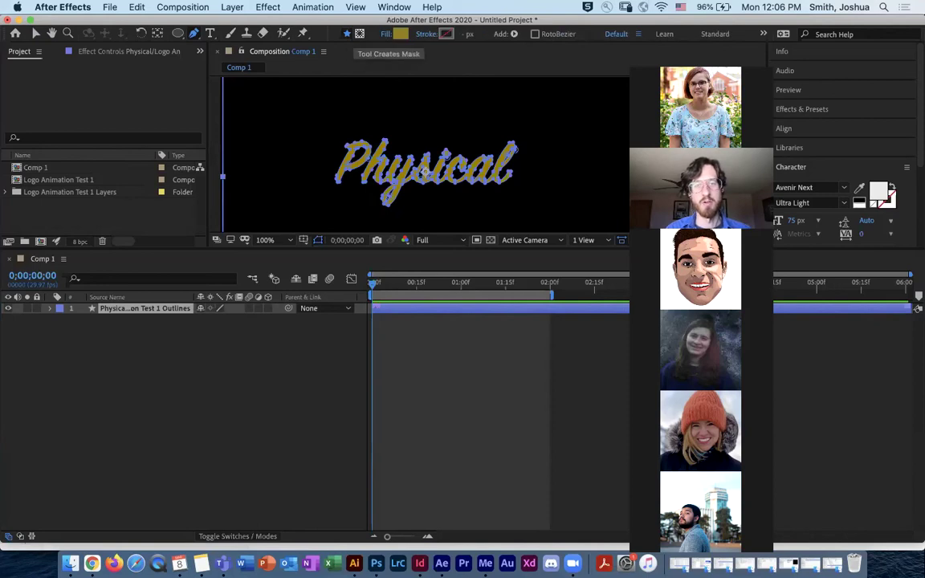
{"action": "left_click", "coordinate": [360, 34]}
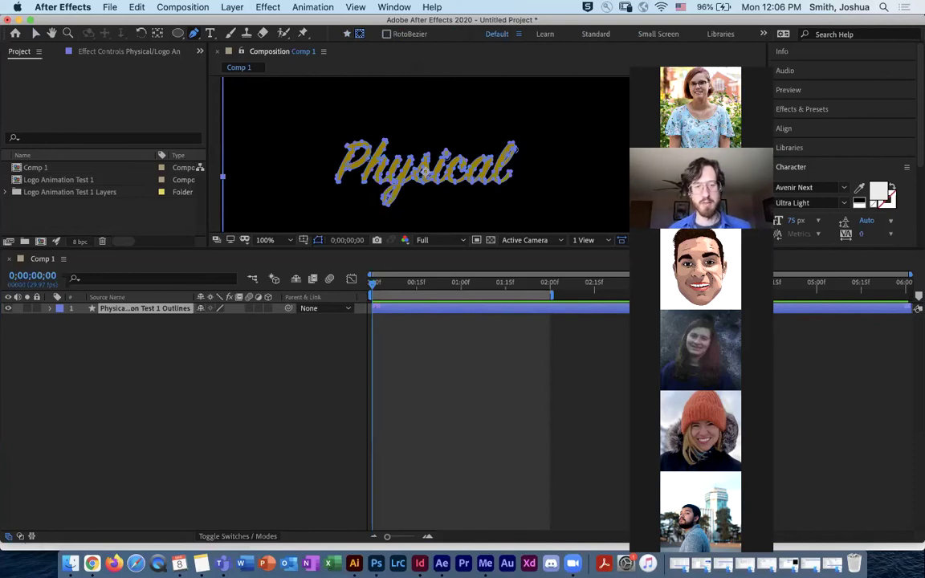
Step: Draw a closed, thin rectangular mask above the Physical lettering on its outlines layer, with the Pen tool set to create masks
{"action": "left_click", "coordinate": [50, 308]}
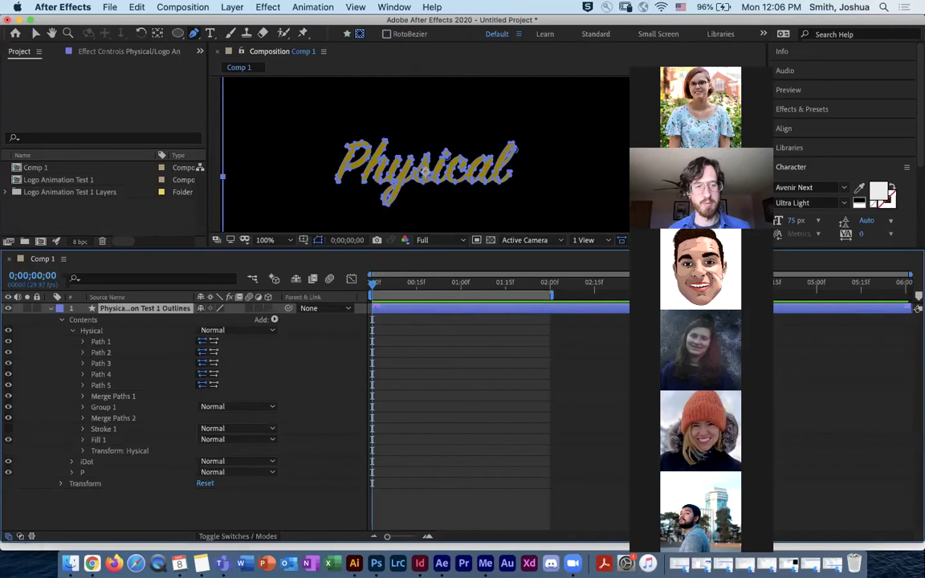
{"action": "key", "text": "super+shift+a"}
{"action": "left_click", "coordinate": [61, 320]}
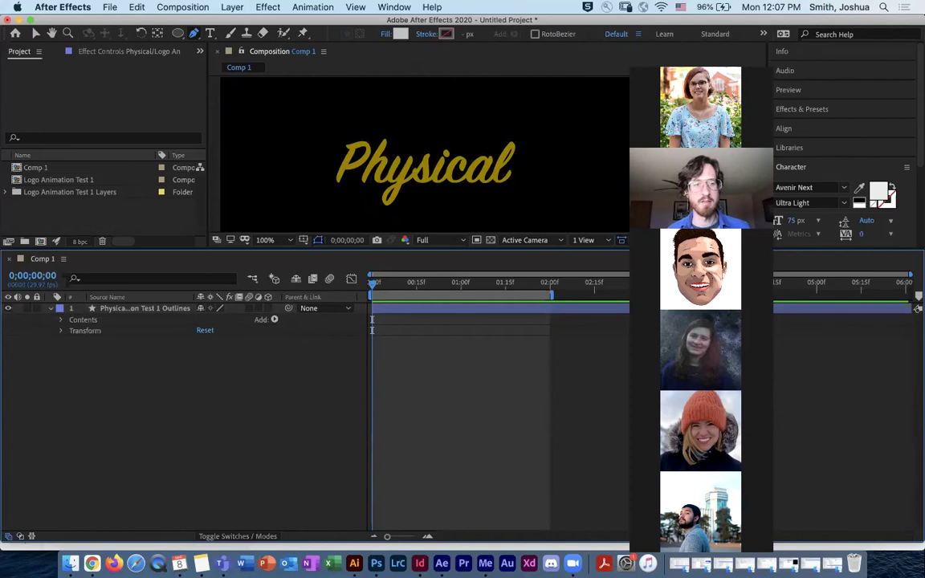
{"action": "left_click", "coordinate": [145, 308]}
{"action": "left_click", "coordinate": [360, 34]}
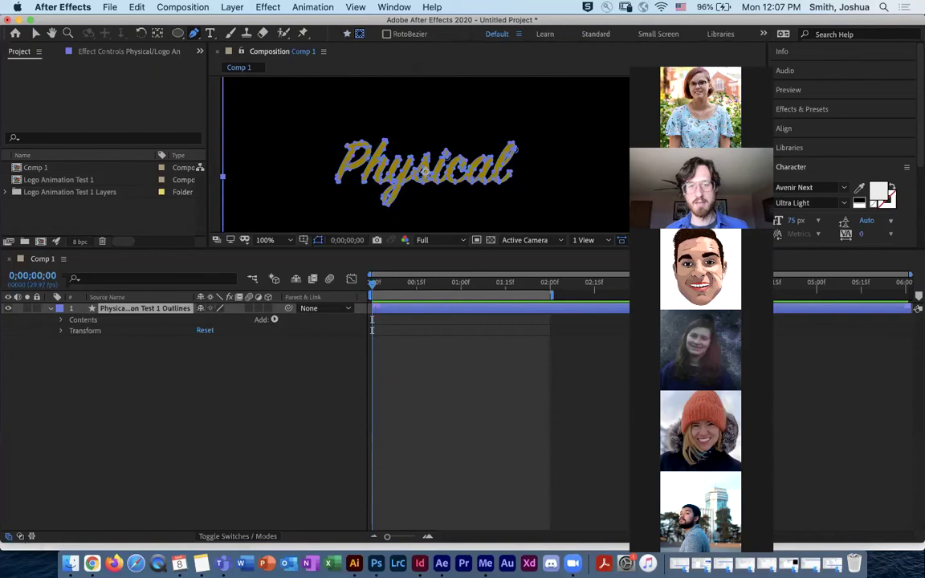
{"action": "left_click", "coordinate": [413, 98]}
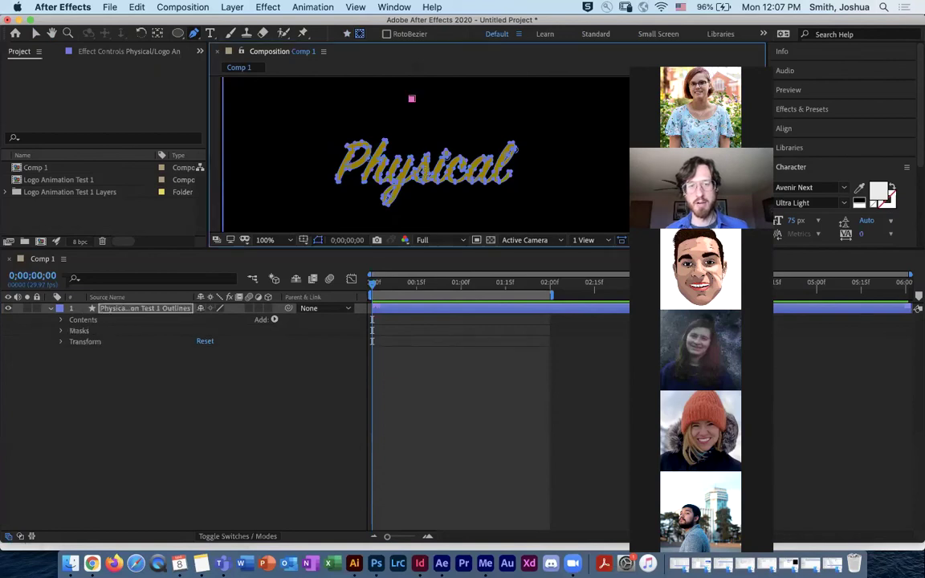
{"action": "left_click", "coordinate": [314, 98]}
{"action": "left_click", "coordinate": [314, 123]}
{"action": "left_click", "coordinate": [548, 123]}
{"action": "left_click", "coordinate": [548, 98]}
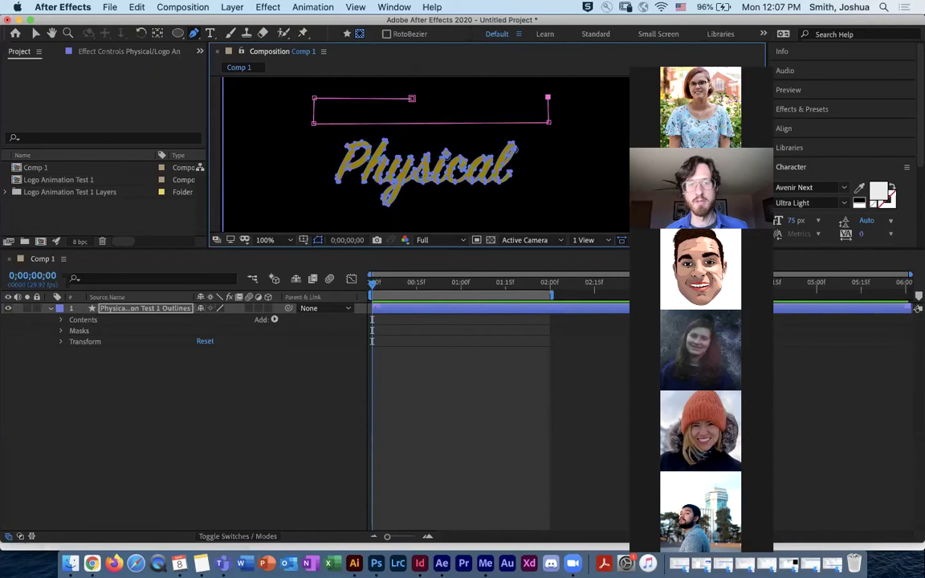
{"action": "left_click", "coordinate": [412, 98]}
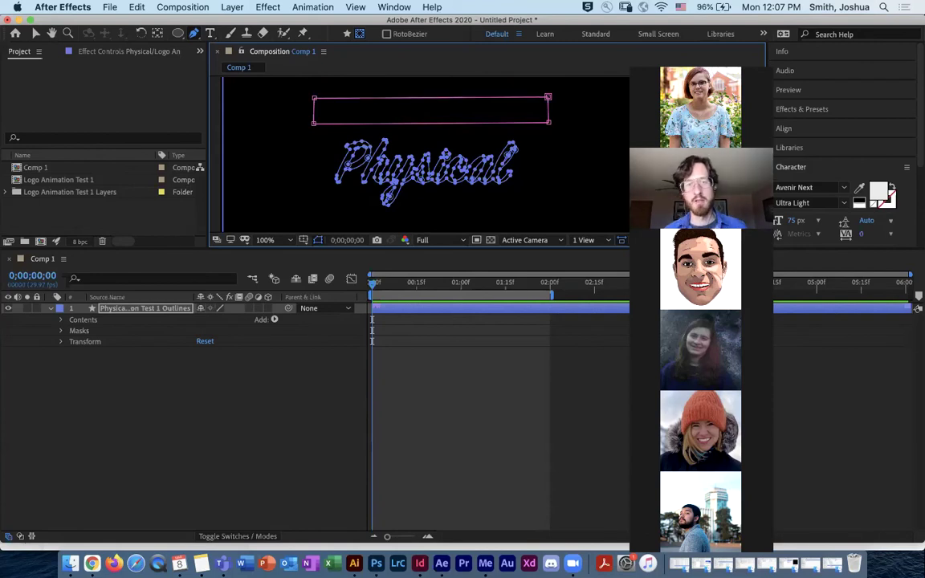
Step: Keep the Pen tool active, reveal the properties of Mask 1, and select its Mask Path
{"action": "left_click", "coordinate": [195, 33]}
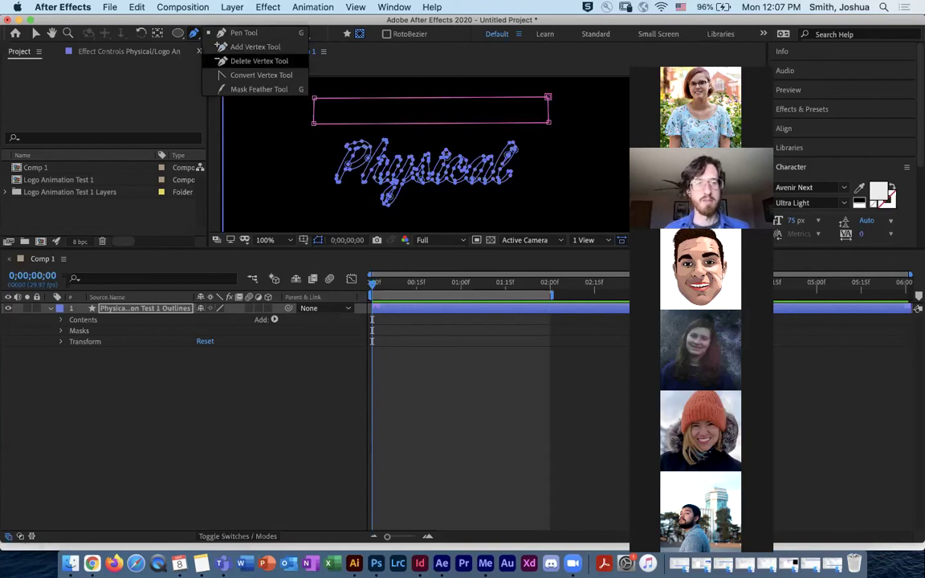
{"action": "left_click", "coordinate": [244, 33]}
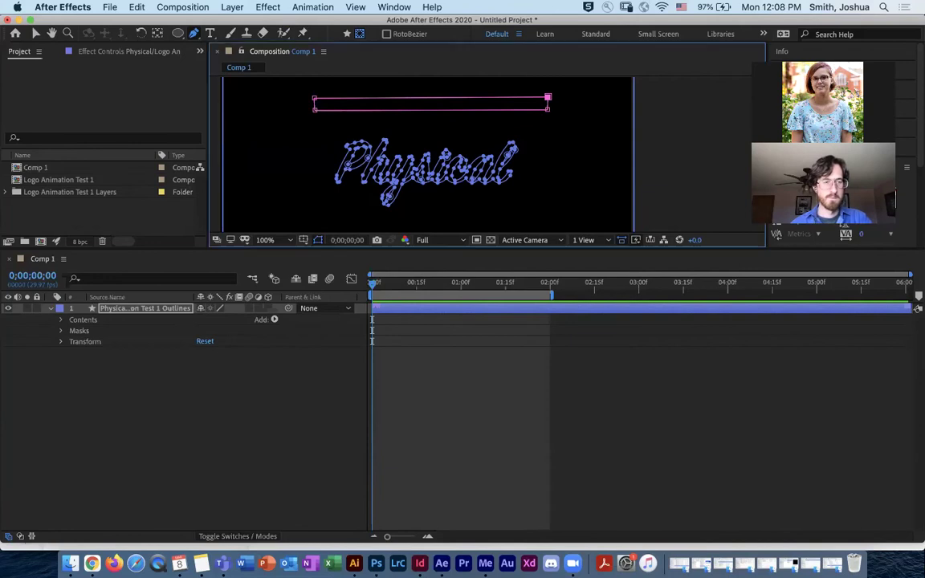
{"action": "left_click", "coordinate": [61, 331]}
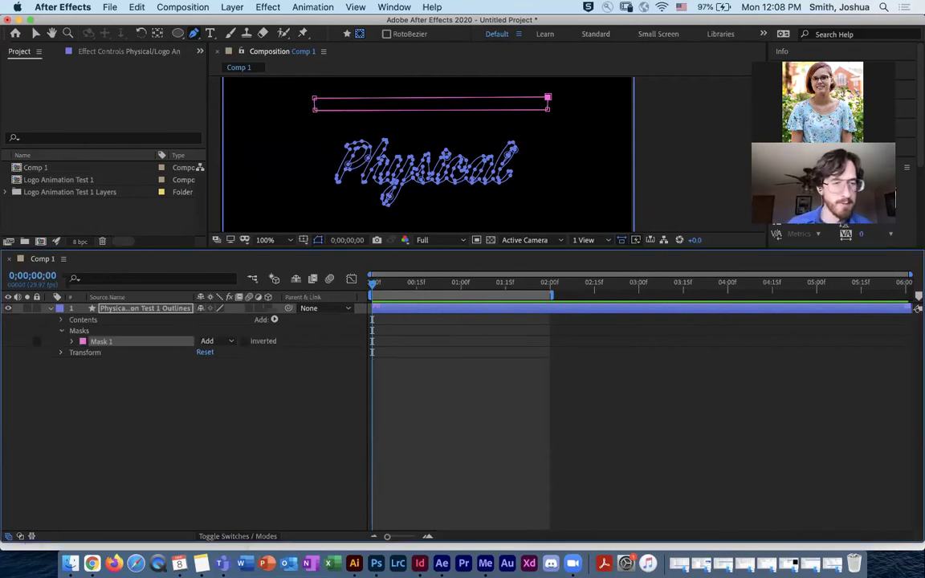
{"action": "left_click", "coordinate": [72, 341]}
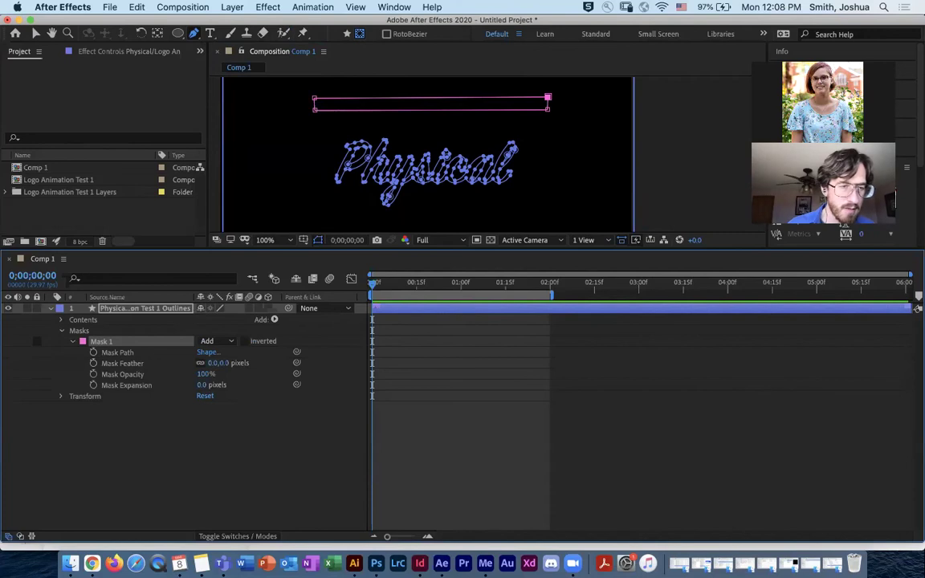
{"action": "left_click", "coordinate": [118, 352]}
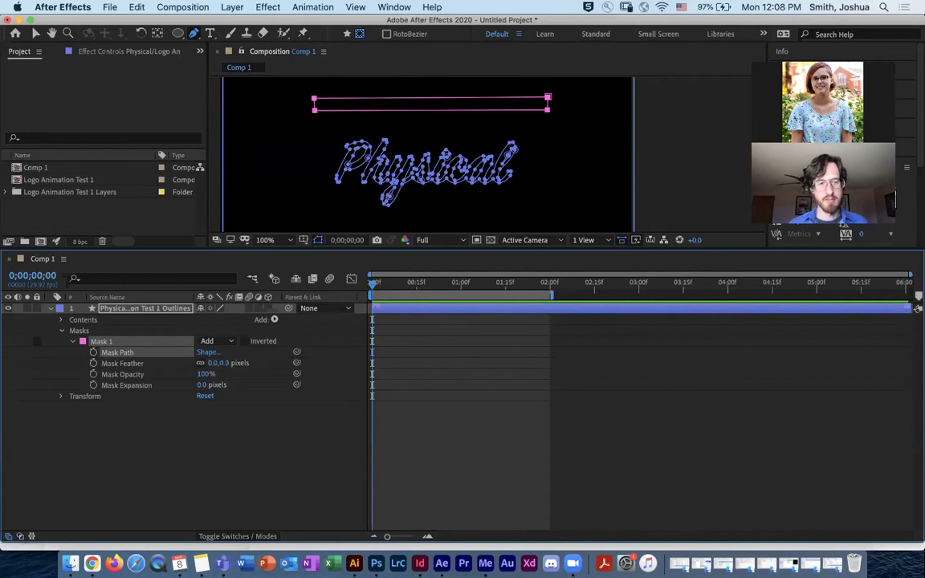
Step: Start keyframing Mask 1's Mask Path at the beginning of the timeline
{"action": "left_click", "coordinate": [94, 353]}
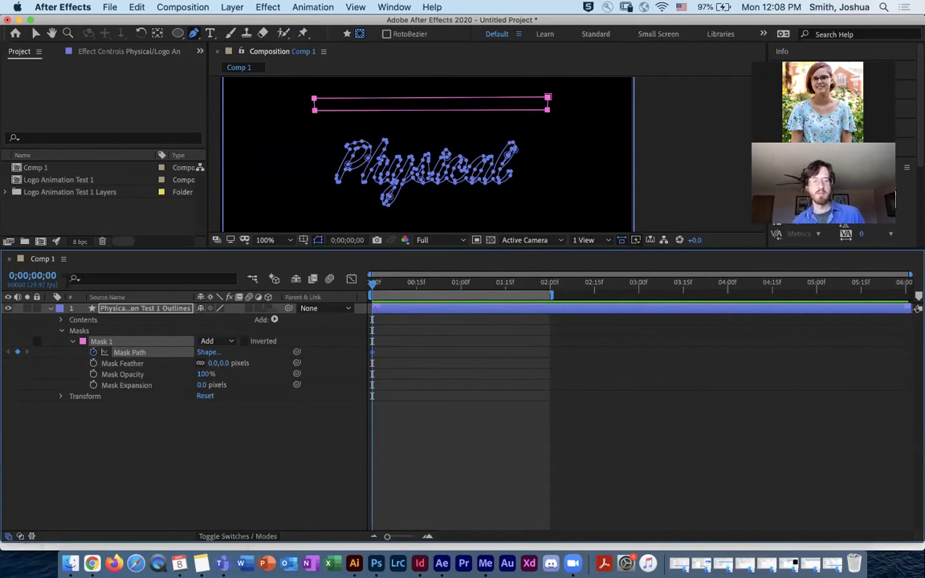
Step: Compare the Subtract, Intersect and Lighten modes on Mask 1, ending back in Add mode
{"action": "left_click", "coordinate": [217, 342]}
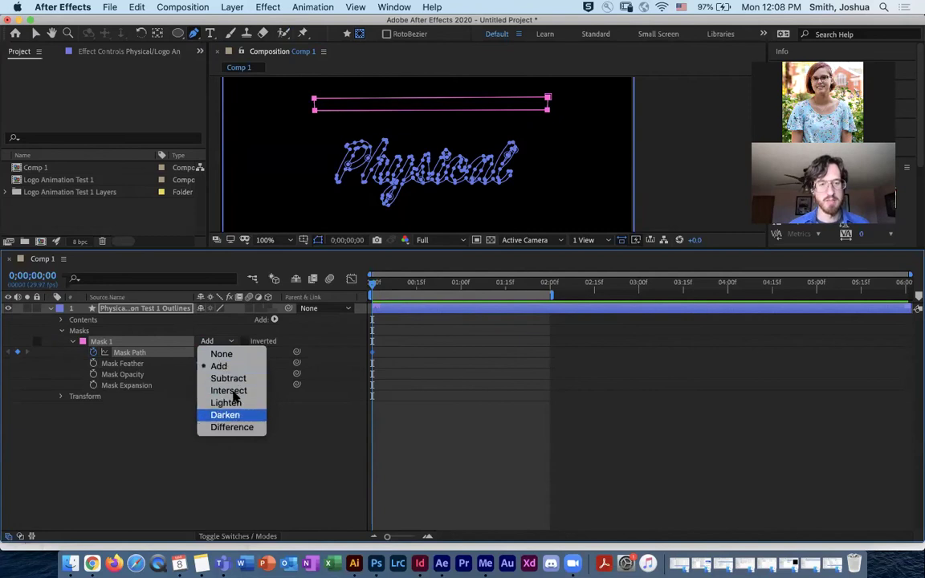
{"action": "left_click", "coordinate": [233, 379]}
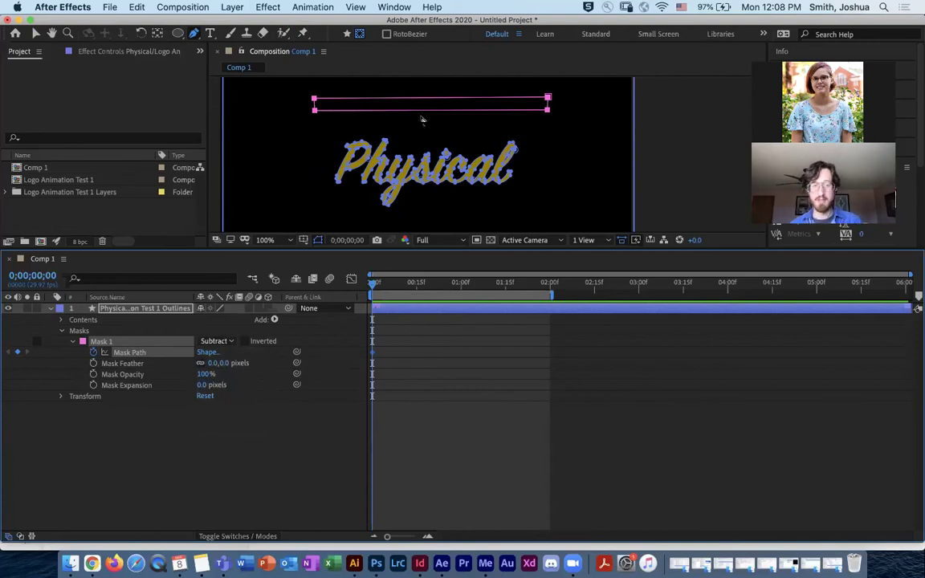
{"action": "left_click", "coordinate": [229, 344]}
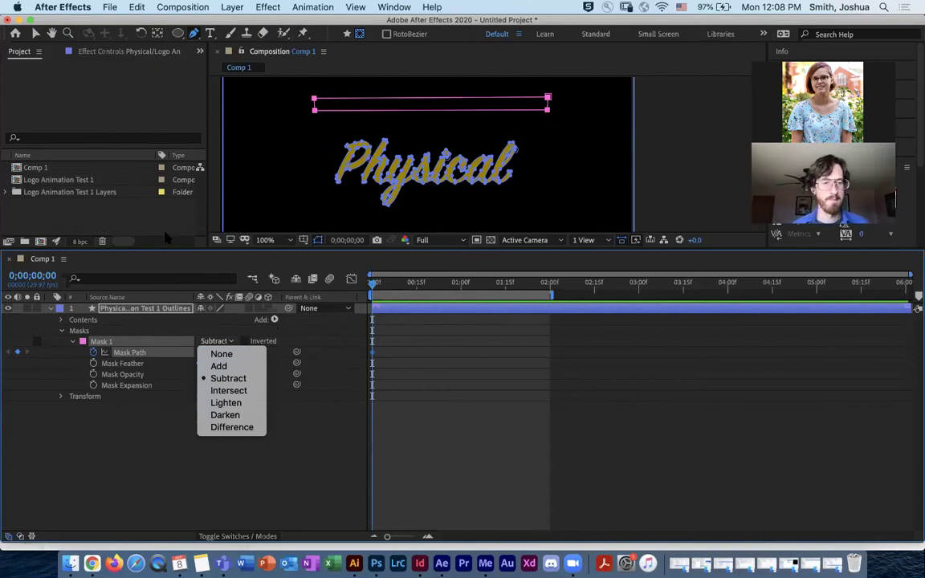
{"action": "left_click", "coordinate": [236, 369]}
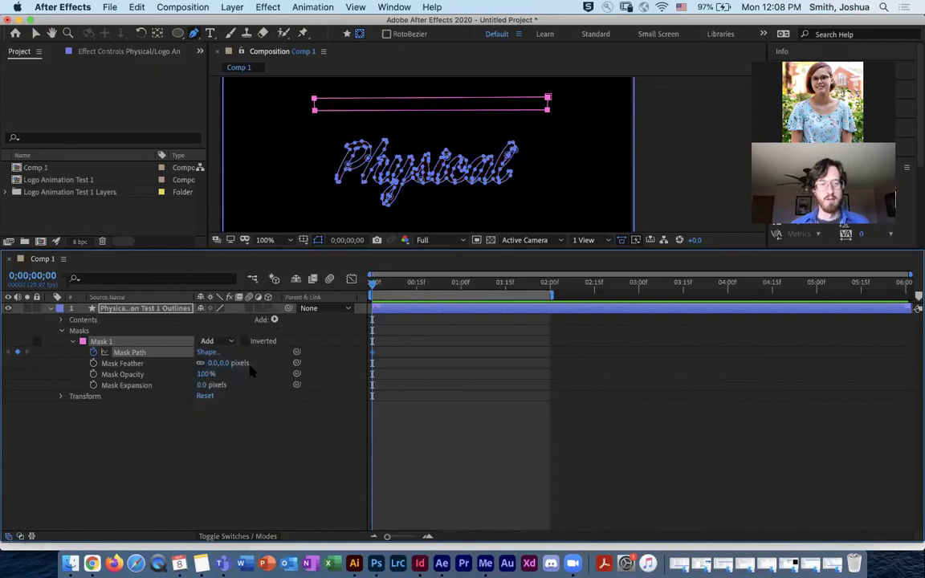
{"action": "left_click", "coordinate": [231, 343]}
{"action": "left_click", "coordinate": [232, 378]}
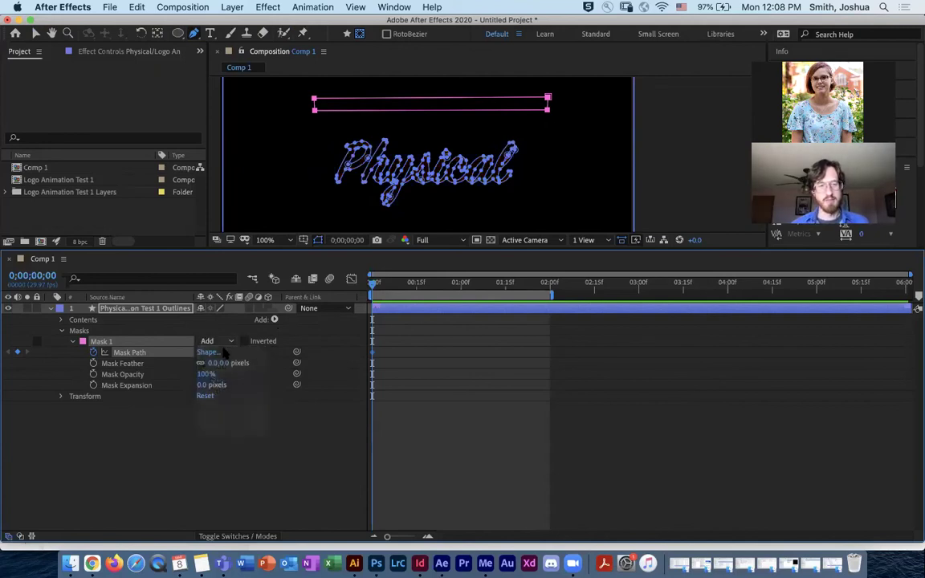
{"action": "left_click", "coordinate": [230, 342]}
{"action": "left_click", "coordinate": [233, 390]}
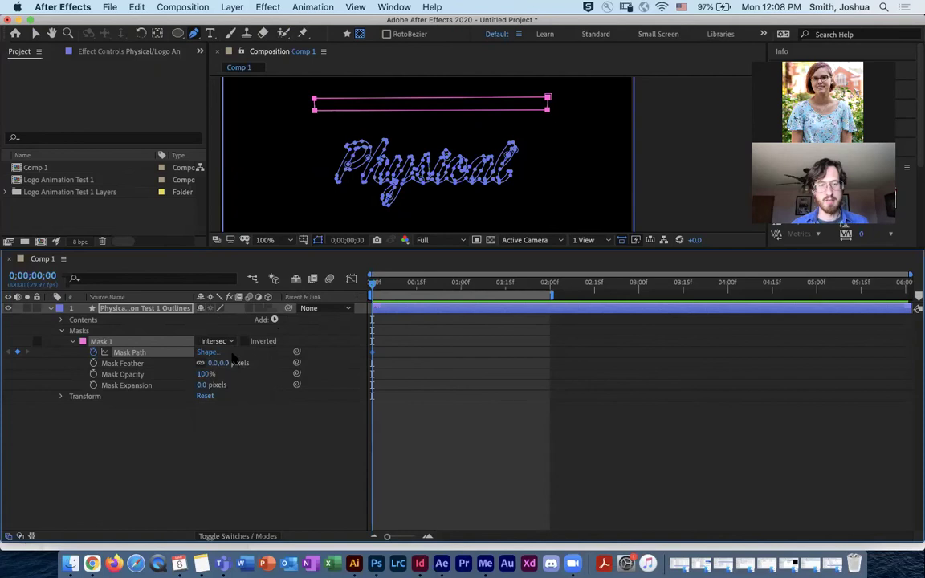
{"action": "left_click", "coordinate": [230, 342]}
{"action": "left_click", "coordinate": [233, 403]}
{"action": "left_click", "coordinate": [230, 342]}
{"action": "left_click", "coordinate": [232, 366]}
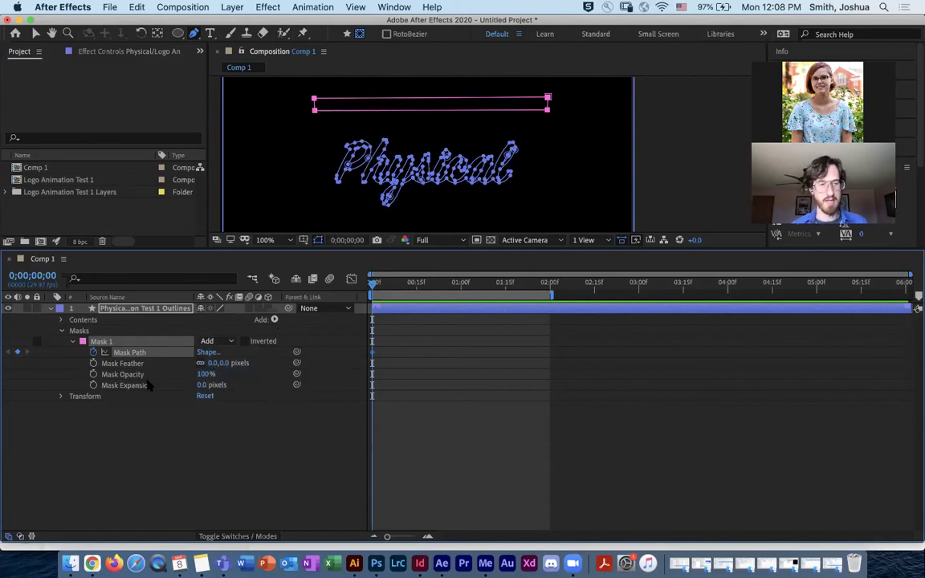
Step: At 0;00;02;00, move Mask 1 below the Physical lettering to keyframe its path, and preview the animation from the start
{"action": "left_click_drag", "start_coordinate": [373, 289], "coordinate": [549, 289]}
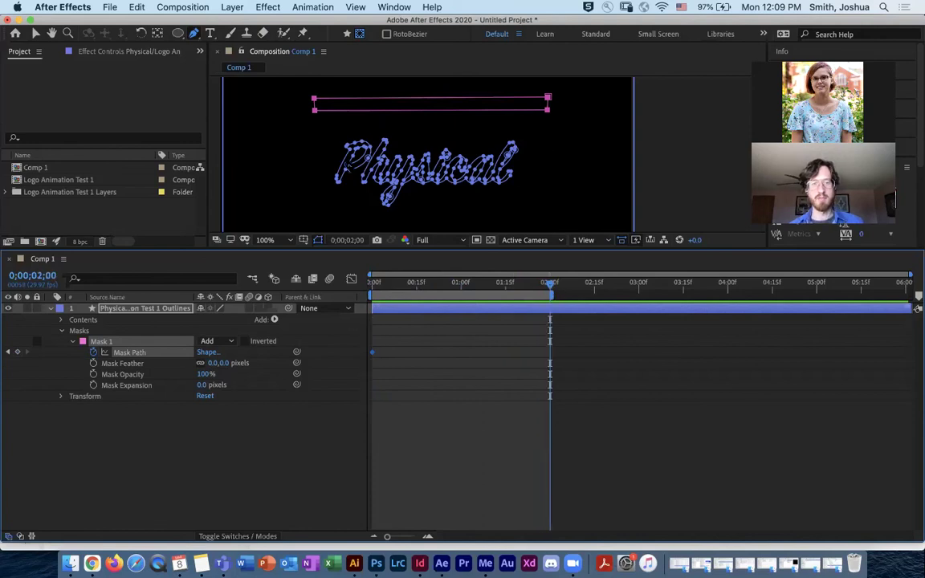
{"action": "left_click_drag", "start_coordinate": [315, 115], "coordinate": [309, 216]}
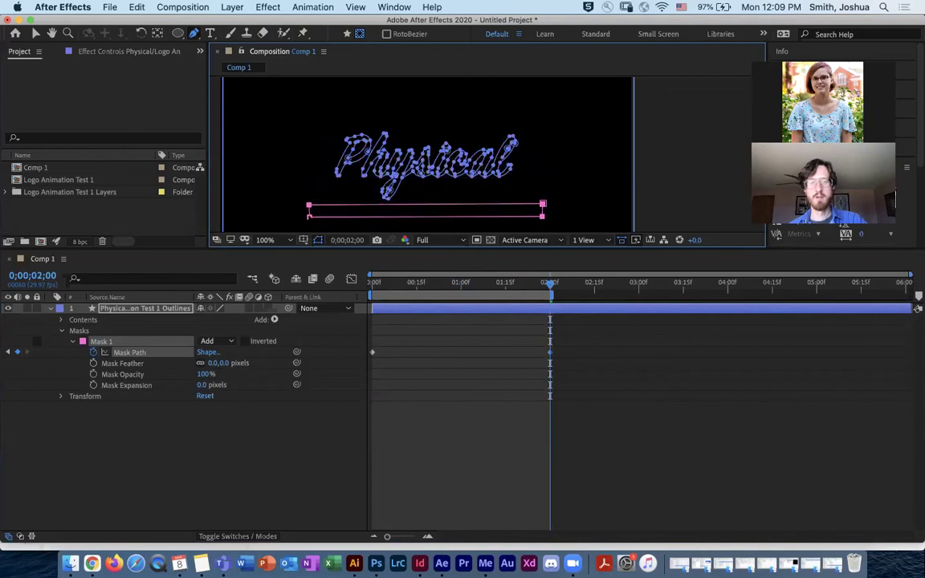
{"action": "left_click_drag", "start_coordinate": [548, 289], "coordinate": [372, 294]}
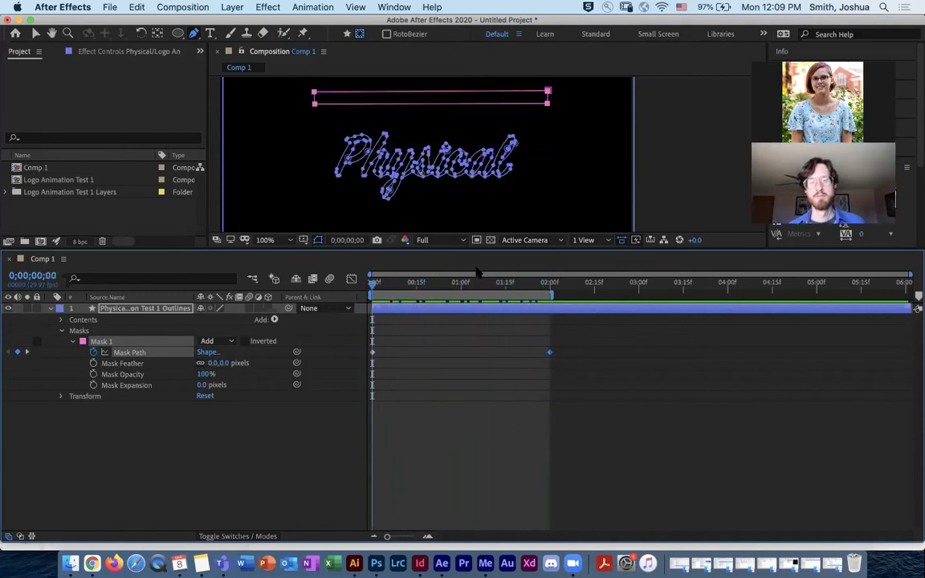
{"action": "key", "text": "space"}
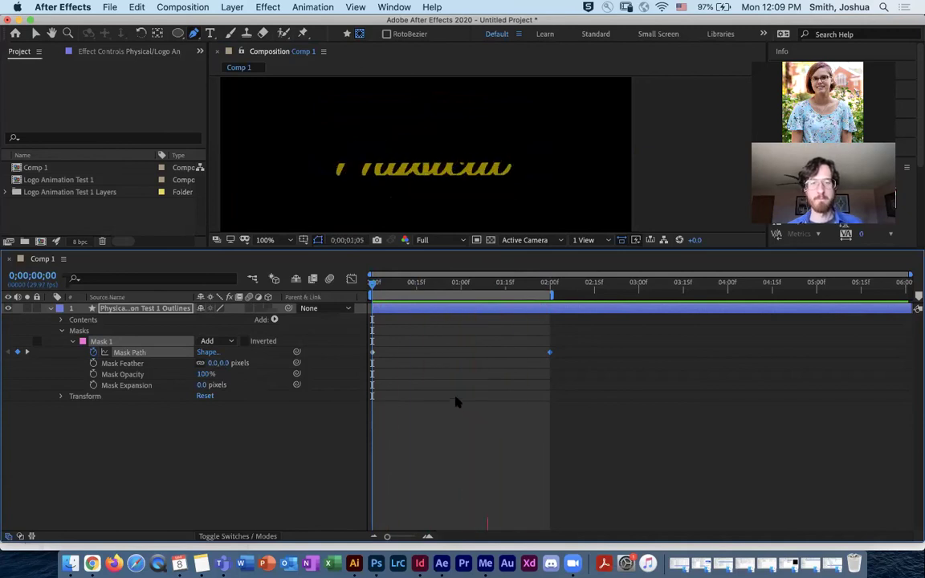
{"action": "key", "text": "space"}
{"action": "left_click_drag", "start_coordinate": [399, 288], "coordinate": [373, 294]}
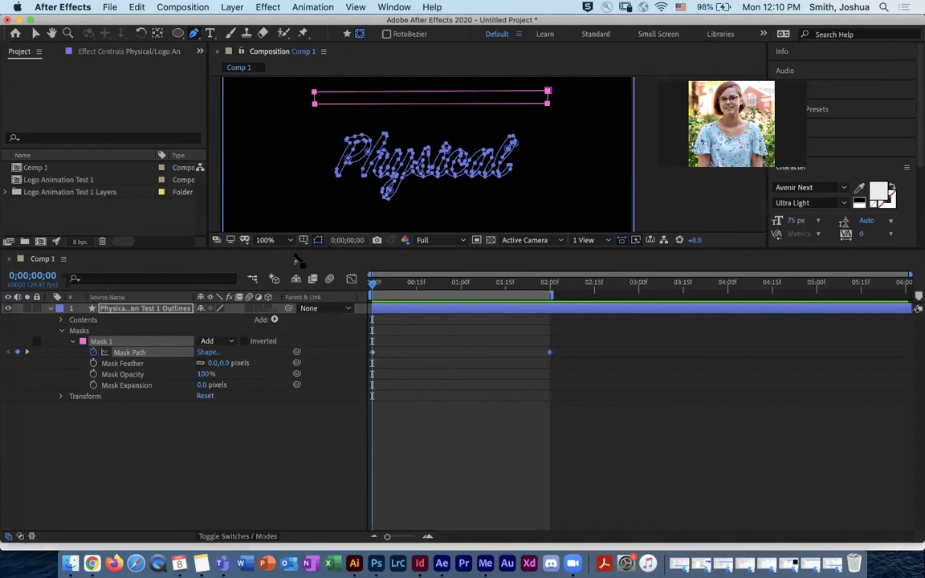
{"action": "left_click", "coordinate": [72, 341]}
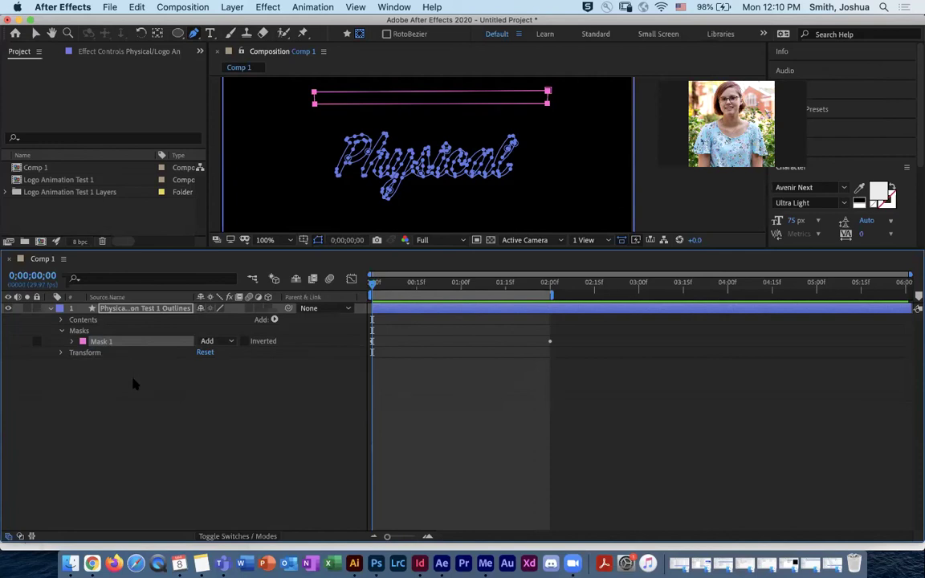
{"action": "key", "text": "super+z"}
{"action": "key", "text": "super+shift+z"}
{"action": "left_click", "coordinate": [293, 356]}
{"action": "left_click", "coordinate": [101, 342]}
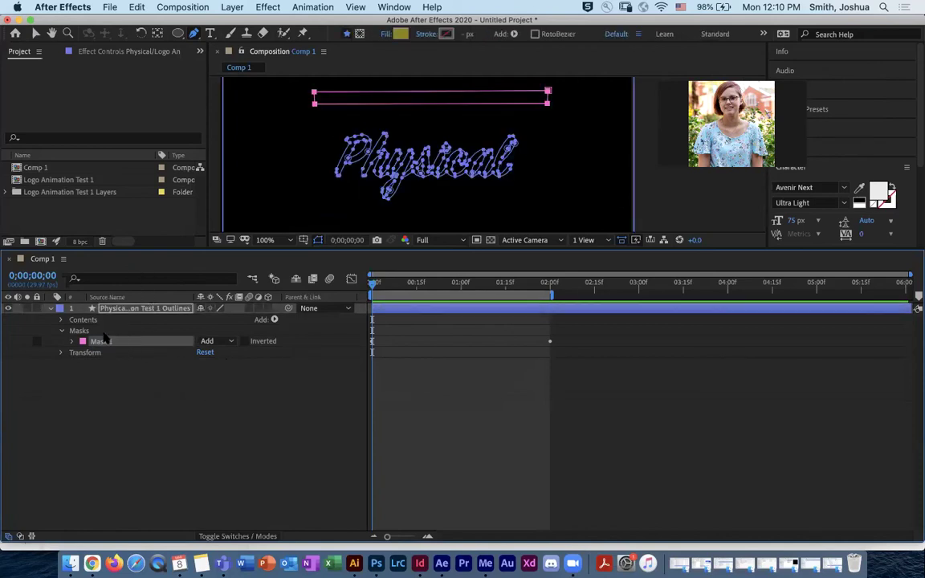
{"action": "left_click", "coordinate": [112, 331]}
{"action": "left_click", "coordinate": [112, 342]}
{"action": "right_click", "coordinate": [114, 343]}
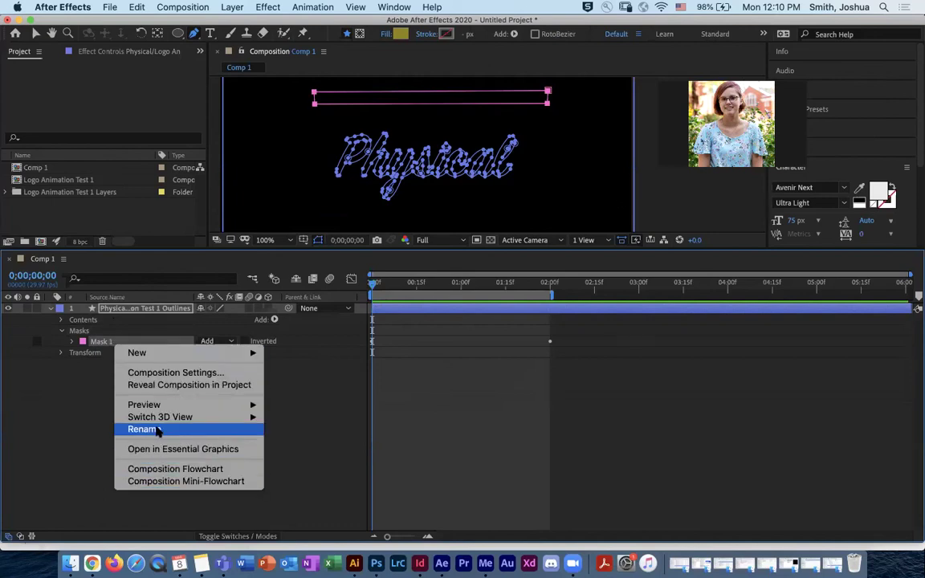
{"action": "left_click", "coordinate": [64, 369]}
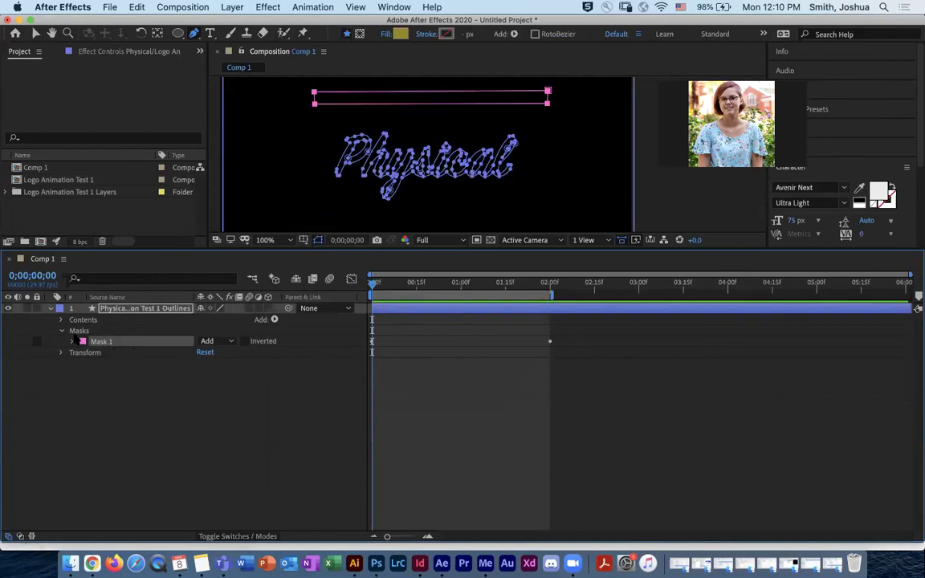
Step: Select the Physical outlines layer and draw a second closed rectangular mask above Mask 1, with the Pen tool in mask-creating mode
{"action": "left_click", "coordinate": [73, 342]}
{"action": "left_click", "coordinate": [61, 331]}
{"action": "left_click", "coordinate": [112, 309]}
{"action": "left_click", "coordinate": [62, 331]}
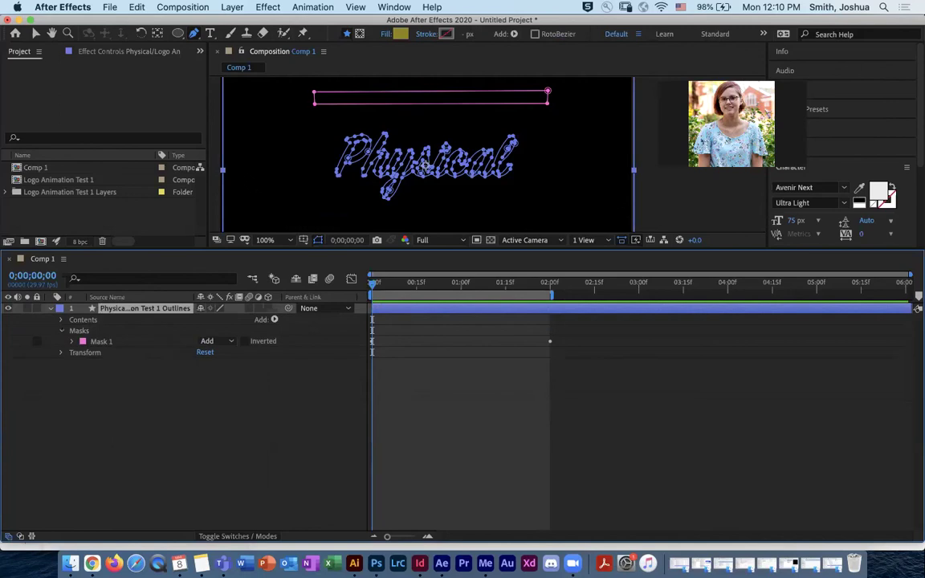
{"action": "key", "text": "space"}
{"action": "left_click_drag", "start_coordinate": [385, 119], "coordinate": [394, 149]}
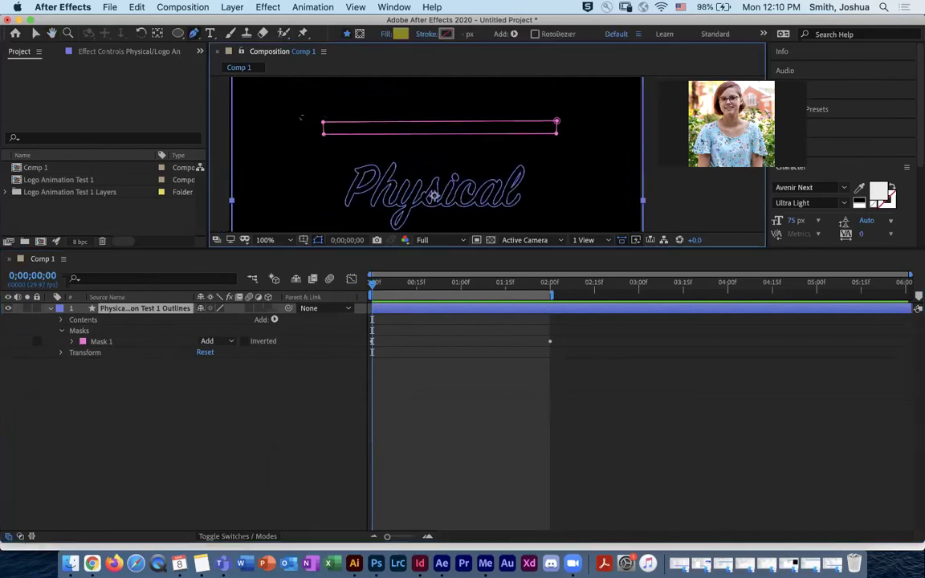
{"action": "left_click", "coordinate": [360, 34]}
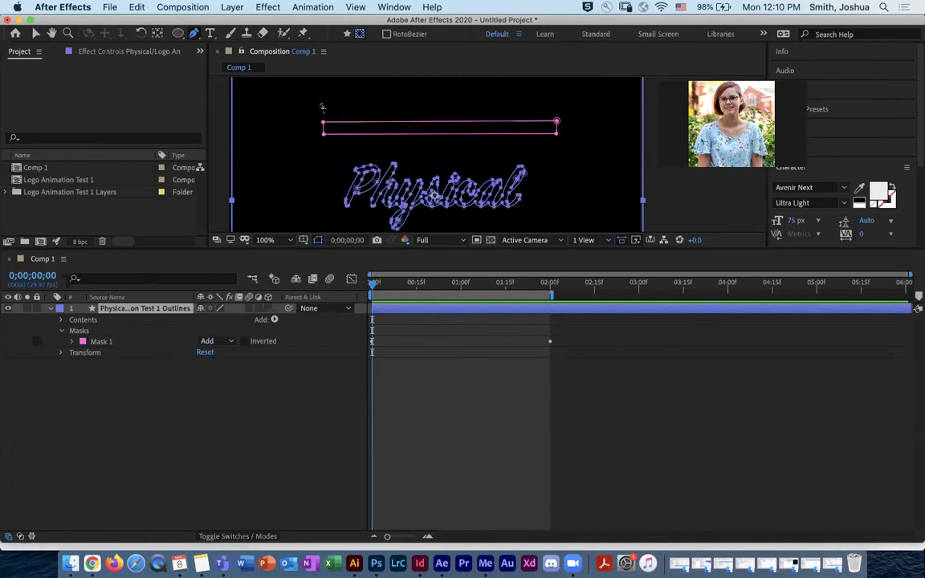
{"action": "left_click", "coordinate": [321, 99]}
{"action": "left_click", "coordinate": [556, 108]}
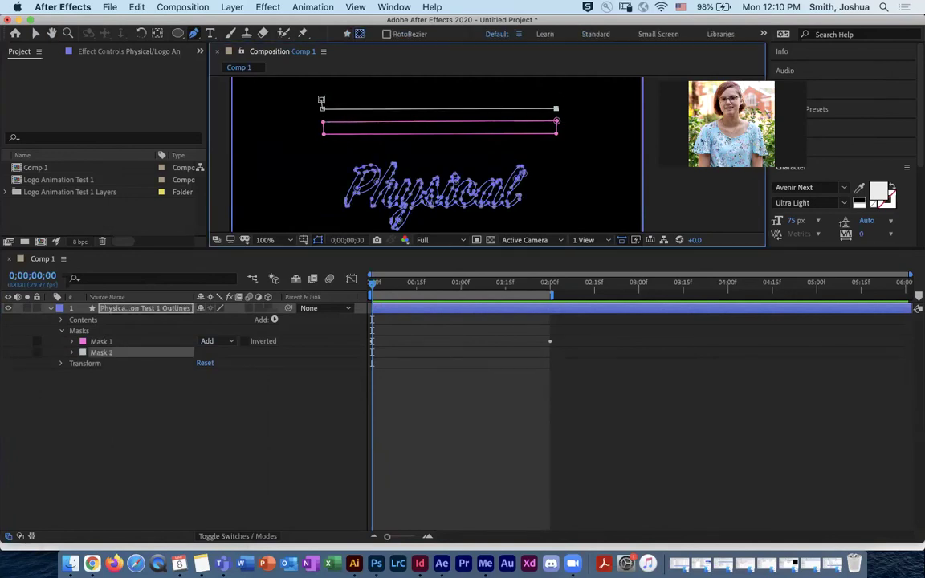
{"action": "left_click", "coordinate": [321, 99]}
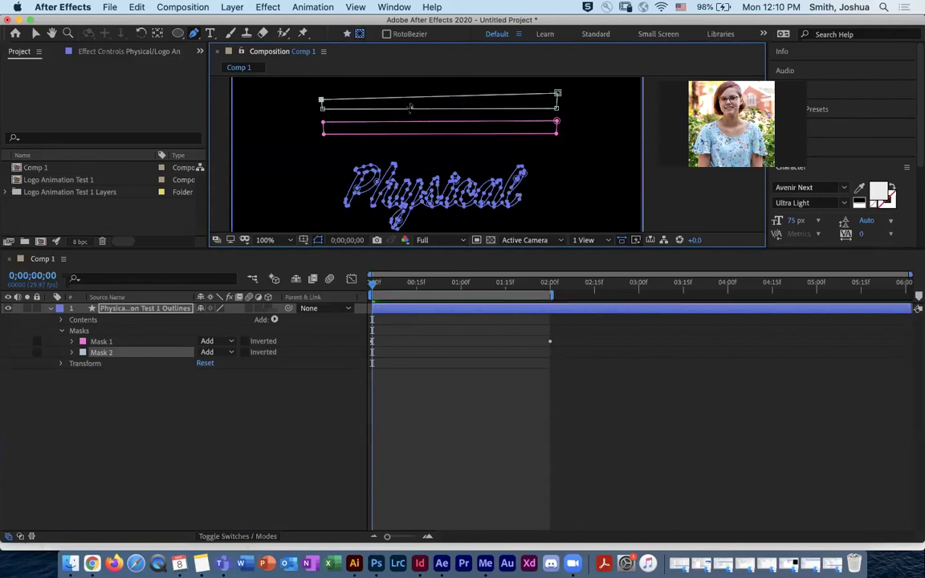
Step: Raise the two upper corners of Mask 2 to make the rectangle taller, with a nearly level upper edge
{"action": "left_click_drag", "start_coordinate": [410, 106], "coordinate": [405, 150]}
{"action": "left_click_drag", "start_coordinate": [317, 138], "coordinate": [316, 133]}
{"action": "left_click_drag", "start_coordinate": [552, 145], "coordinate": [552, 132]}
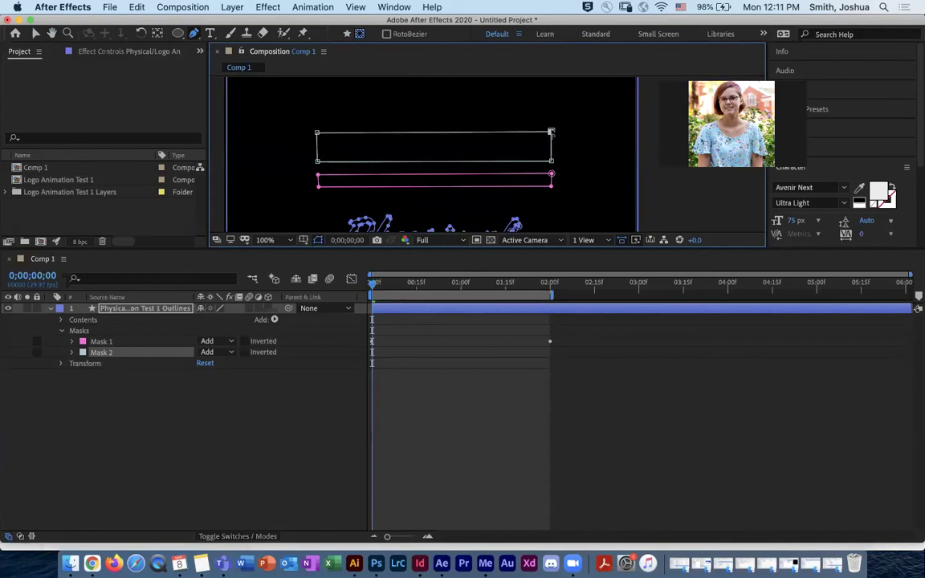
Step: Reveal the properties of Mask 2 and start keyframing its Mask Path at the beginning of the timeline
{"action": "scroll", "coordinate": [450, 161], "scroll_direction": "down", "scroll_amount": 4}
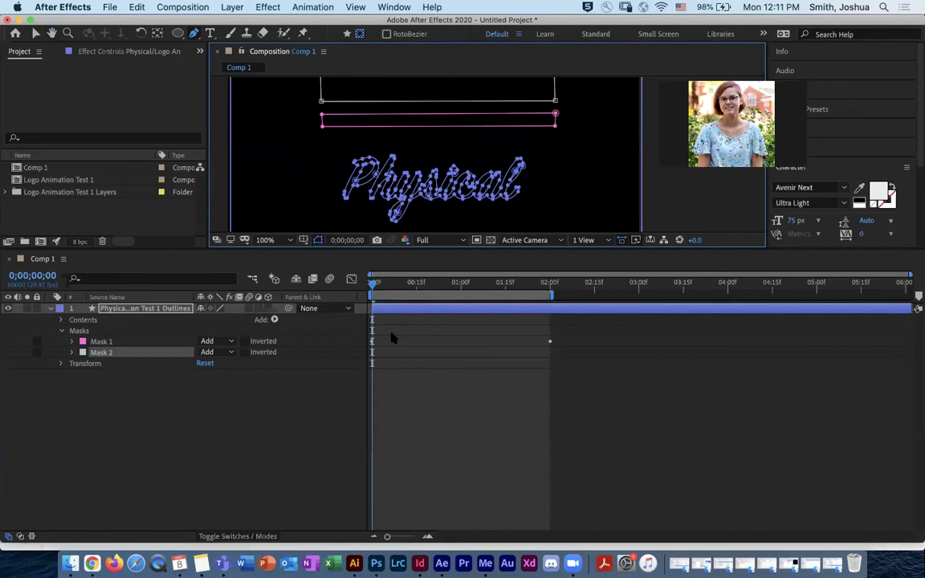
{"action": "left_click", "coordinate": [71, 352]}
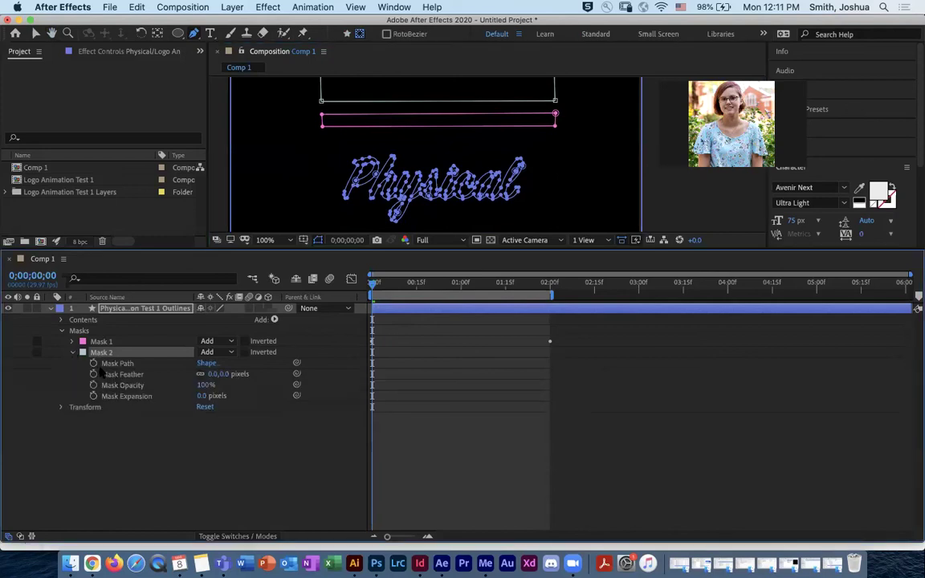
{"action": "left_click", "coordinate": [94, 363]}
Step: At 0;00;02;00, move the whole Mask 2 rectangle below the lettering and Mask 1 with the Selection tool, viewing the composition at 50%
{"action": "left_click", "coordinate": [378, 283]}
{"action": "left_click_drag", "start_coordinate": [388, 285], "coordinate": [547, 310]}
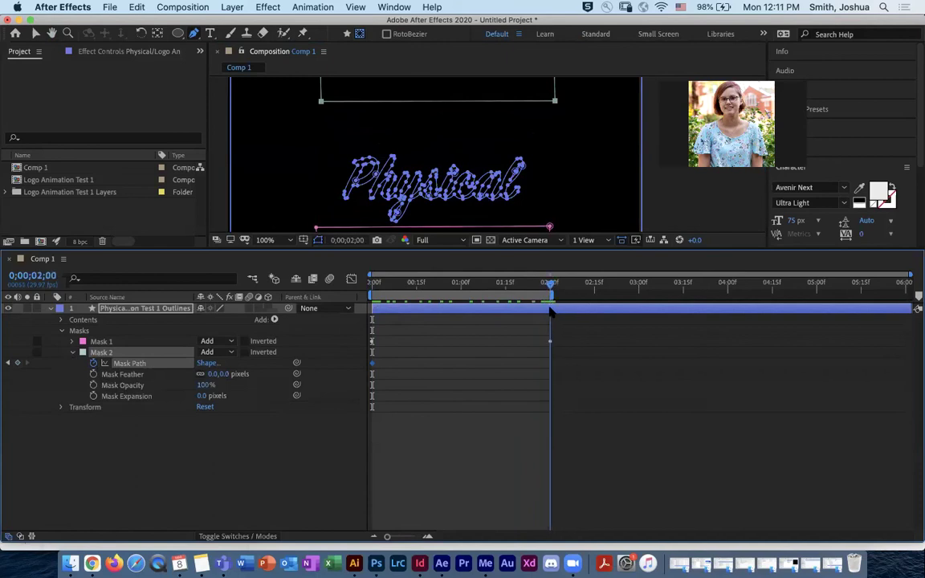
{"action": "key", "text": "space"}
{"action": "left_click_drag", "start_coordinate": [441, 201], "coordinate": [446, 169]}
{"action": "left_click", "coordinate": [459, 161], "text": "alt+super"}
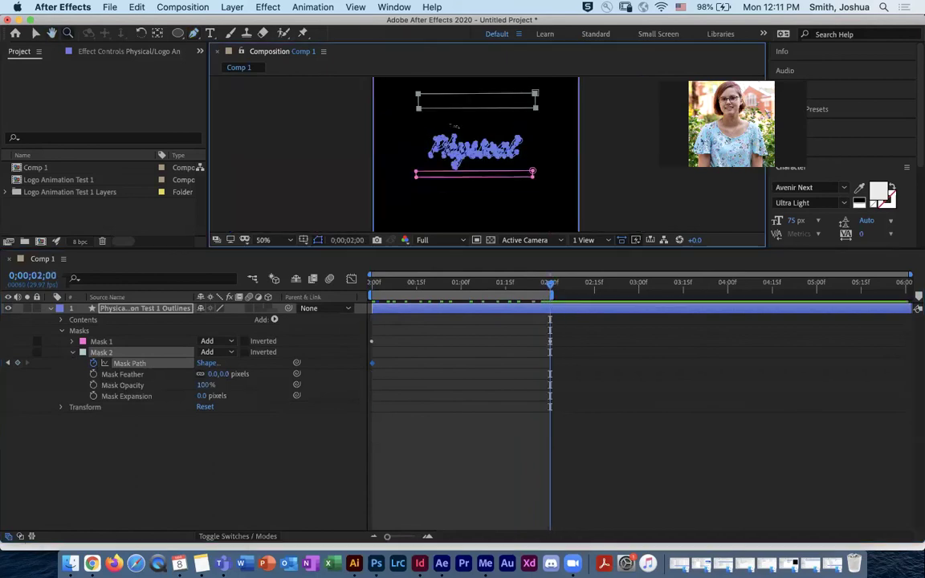
{"action": "key", "text": "v"}
{"action": "left_click_drag", "start_coordinate": [418, 112], "coordinate": [418, 200]}
{"action": "mouse_move", "coordinate": [549, 283]}
{"action": "left_mouse_down"}
{"action": "mouse_move", "coordinate": [434, 283]}
{"action": "mouse_move", "coordinate": [414, 296]}
{"action": "mouse_move", "coordinate": [360, 297]}
{"action": "mouse_move", "coordinate": [550, 284]}
{"action": "left_mouse_up"}
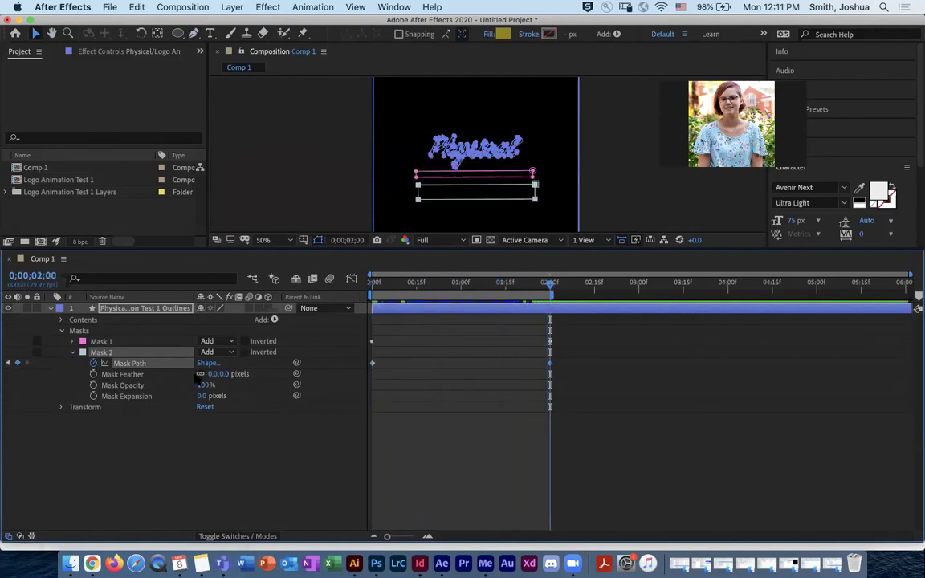
Step: Reveal the properties of Mask 1 and move its rectangle below Mask 2 at the 2-second keyframe
{"action": "left_click", "coordinate": [98, 342]}
{"action": "left_click", "coordinate": [72, 342]}
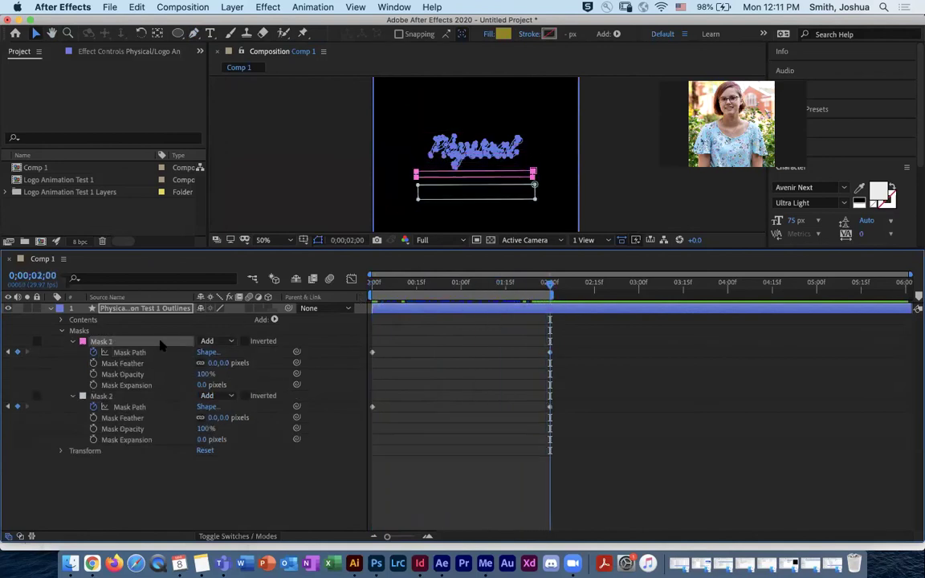
{"action": "left_click_drag", "start_coordinate": [416, 177], "coordinate": [416, 215]}
Step: Return to the start of the timeline, collapse Mask 1 and Mask 2, and select the Masks group
{"action": "left_click_drag", "start_coordinate": [553, 287], "coordinate": [361, 289]}
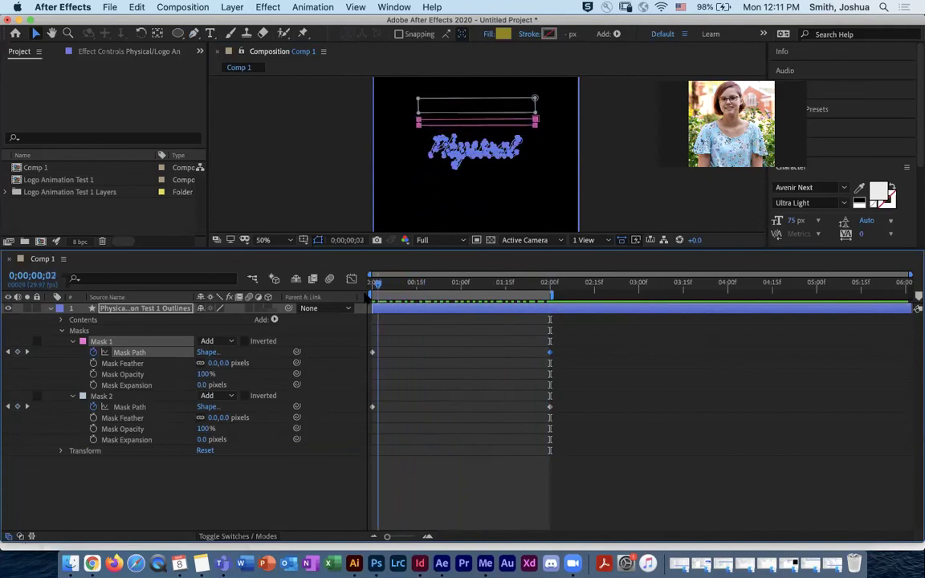
{"action": "left_click", "coordinate": [73, 397]}
{"action": "left_click", "coordinate": [72, 341]}
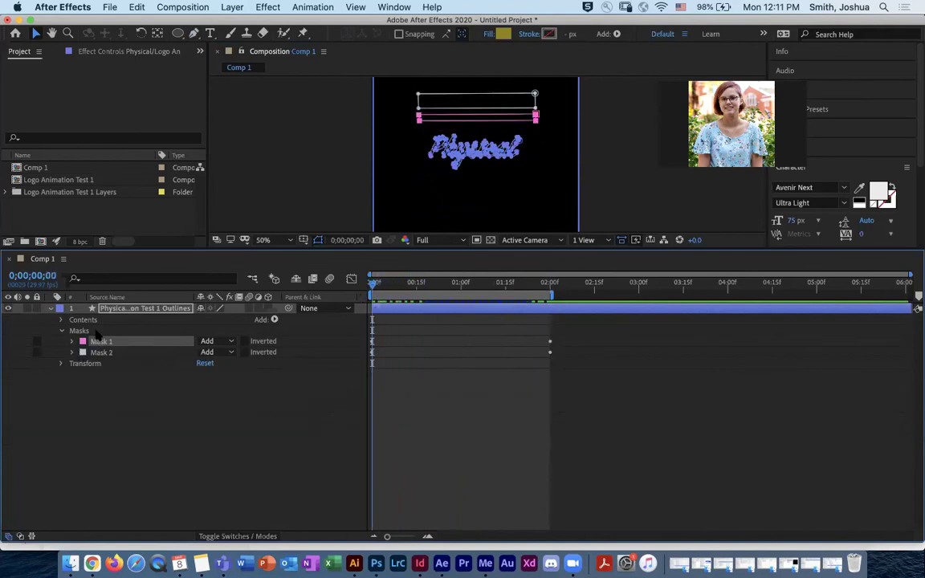
{"action": "left_click", "coordinate": [78, 330]}
Step: Draw a thin horizontal rectangle as a third mask just above Mask 2 on the logo layer with the Pen tool
{"action": "key", "text": "space"}
{"action": "left_click_drag", "start_coordinate": [496, 136], "coordinate": [483, 182]}
{"action": "key", "text": "z"}
{"action": "left_click", "coordinate": [474, 137]}
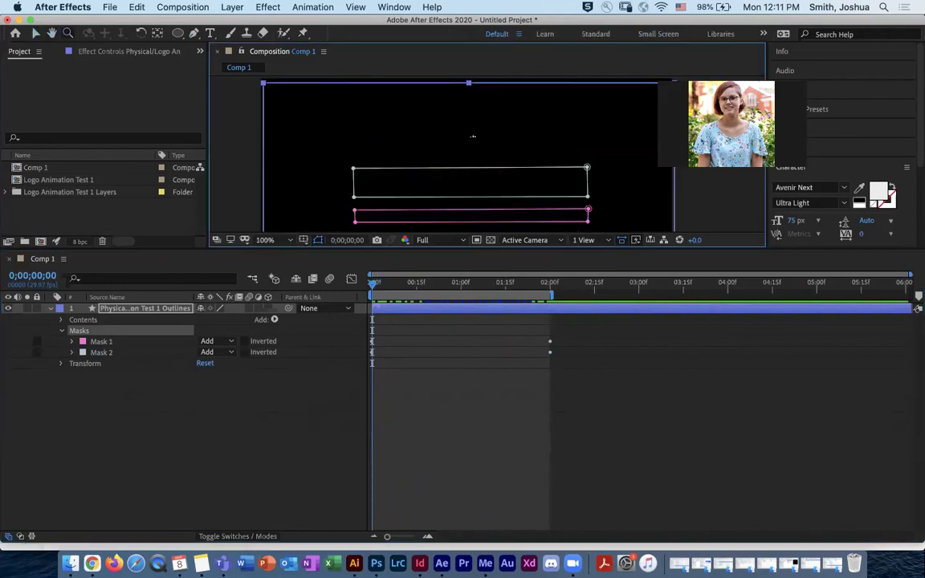
{"action": "key", "text": "space"}
{"action": "left_click_drag", "start_coordinate": [473, 137], "coordinate": [463, 110]}
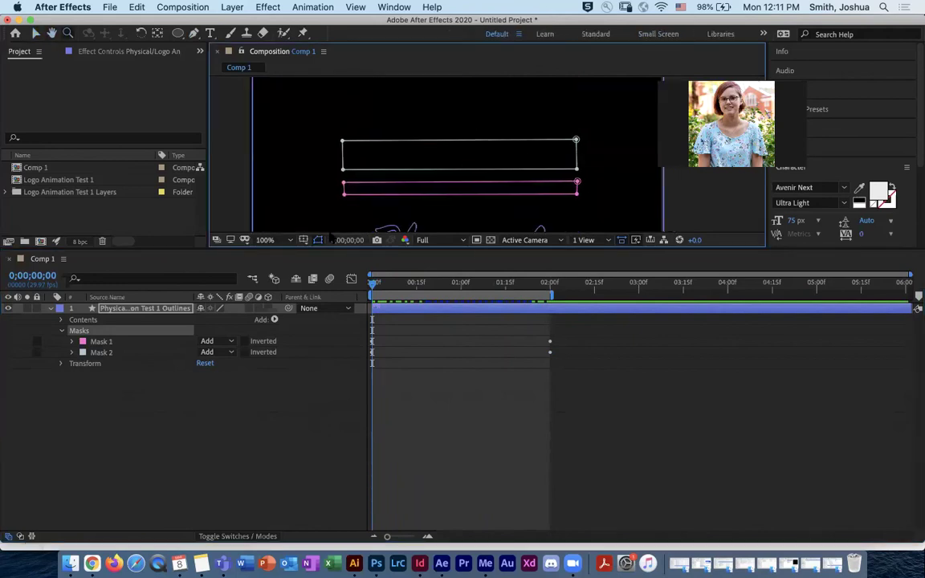
{"action": "key", "text": "g"}
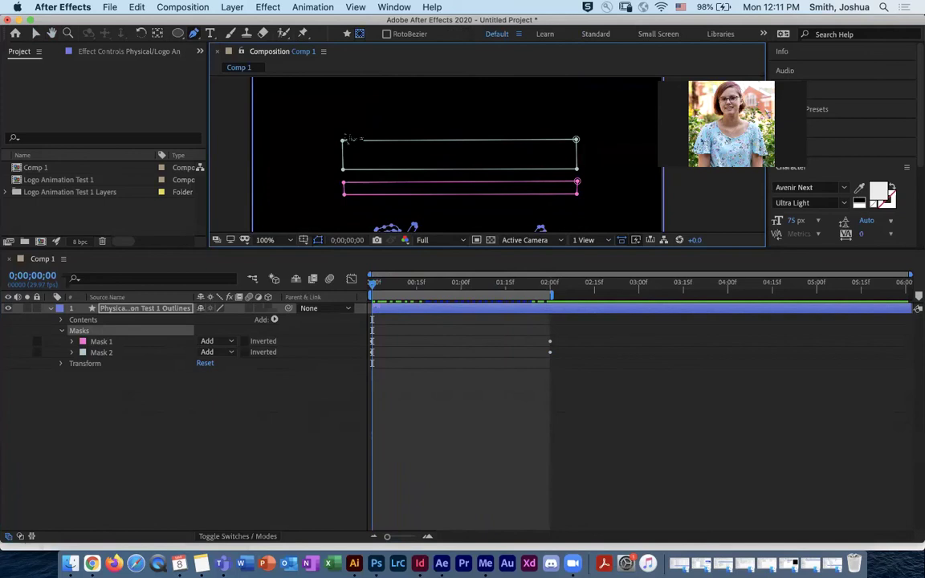
{"action": "left_click", "coordinate": [344, 126]}
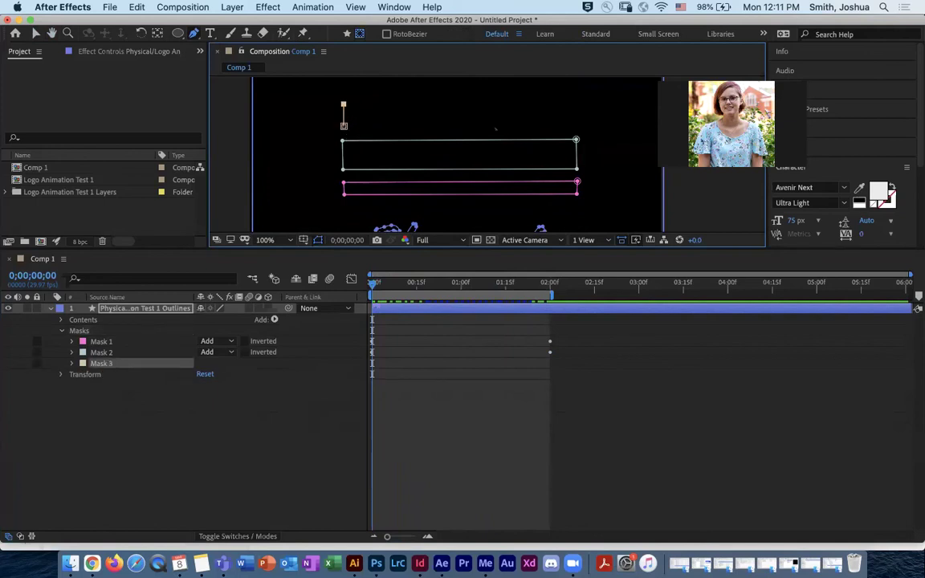
{"action": "key", "text": "super+z"}
{"action": "left_click", "coordinate": [577, 118]}
{"action": "key", "text": "super+z"}
{"action": "left_click", "coordinate": [575, 115]}
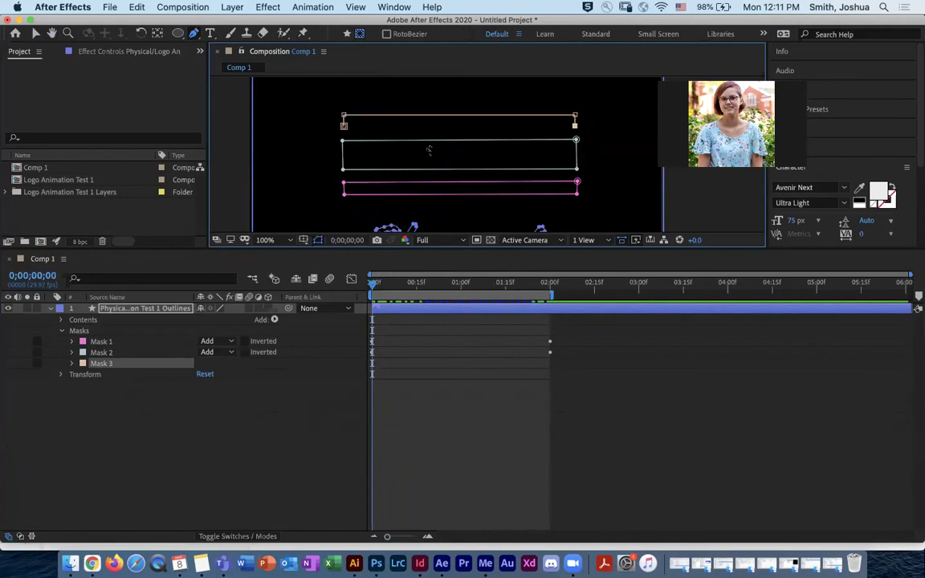
{"action": "left_click", "coordinate": [344, 126]}
Step: Reveal the properties of Mask 3 and start keyframing its Mask Path at the beginning of the timeline
{"action": "key", "text": "v"}
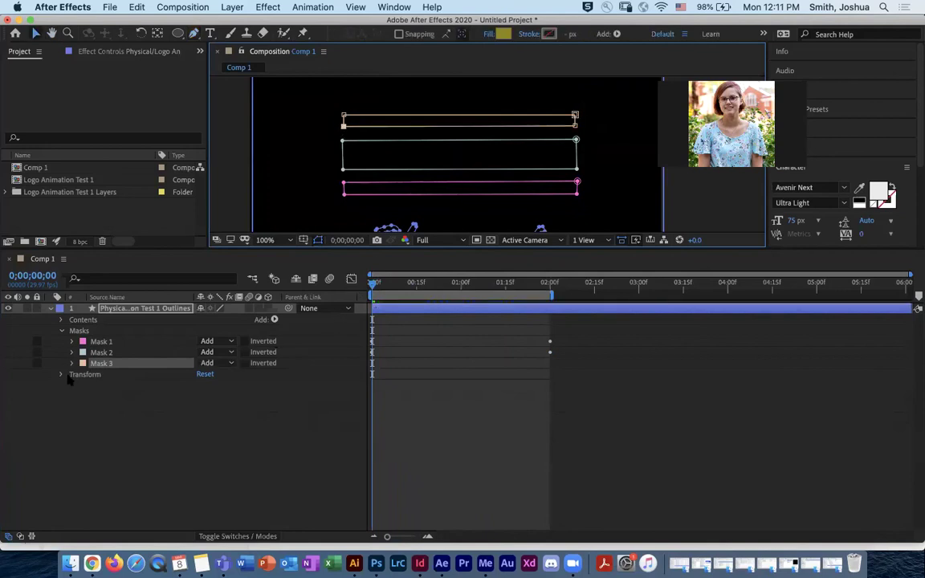
{"action": "left_click", "coordinate": [72, 363]}
{"action": "left_click", "coordinate": [94, 375]}
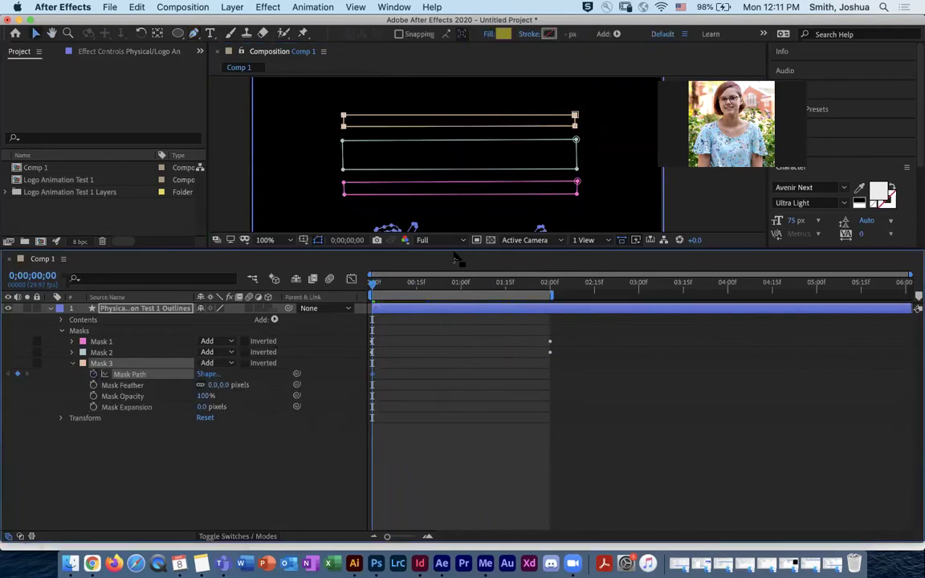
Step: At 0;00;02;00, move the Mask 3 rectangle between the lettering and Mask 2, and collapse Mask 3
{"action": "scroll", "coordinate": [500, 193], "scroll_direction": "down", "scroll_amount": 1}
{"action": "left_click_drag", "start_coordinate": [500, 193], "coordinate": [475, 142]}
{"action": "key", "text": "space"}
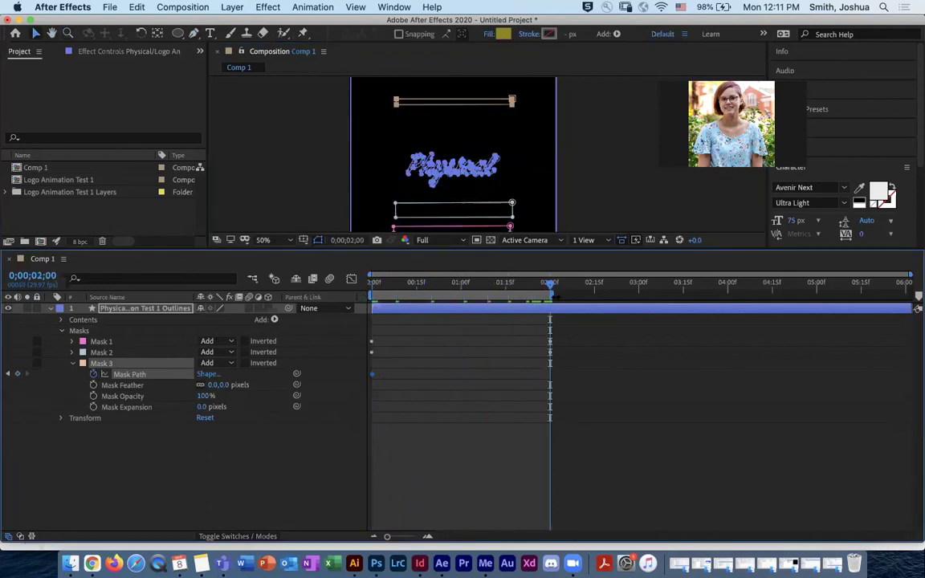
{"action": "left_click_drag", "start_coordinate": [460, 105], "coordinate": [460, 197]}
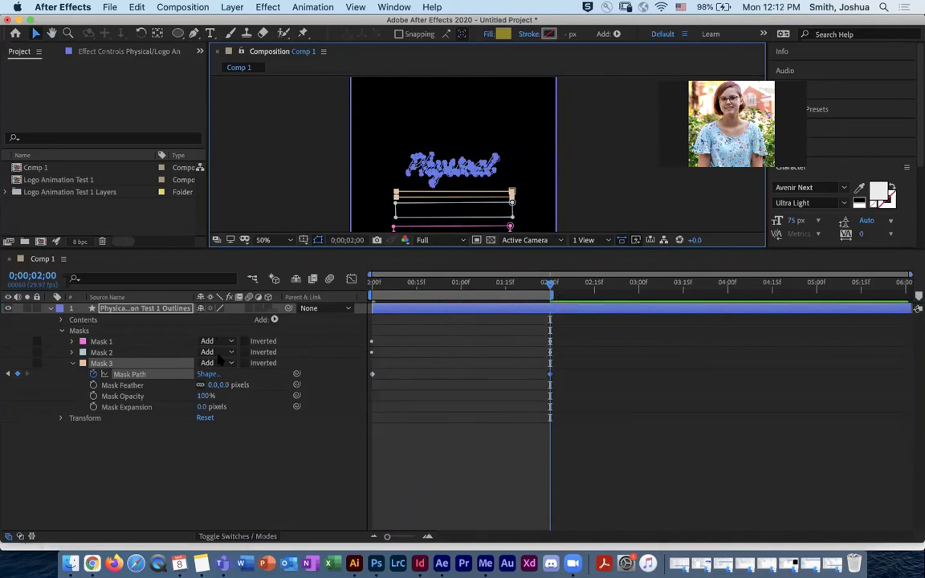
{"action": "left_click", "coordinate": [73, 363]}
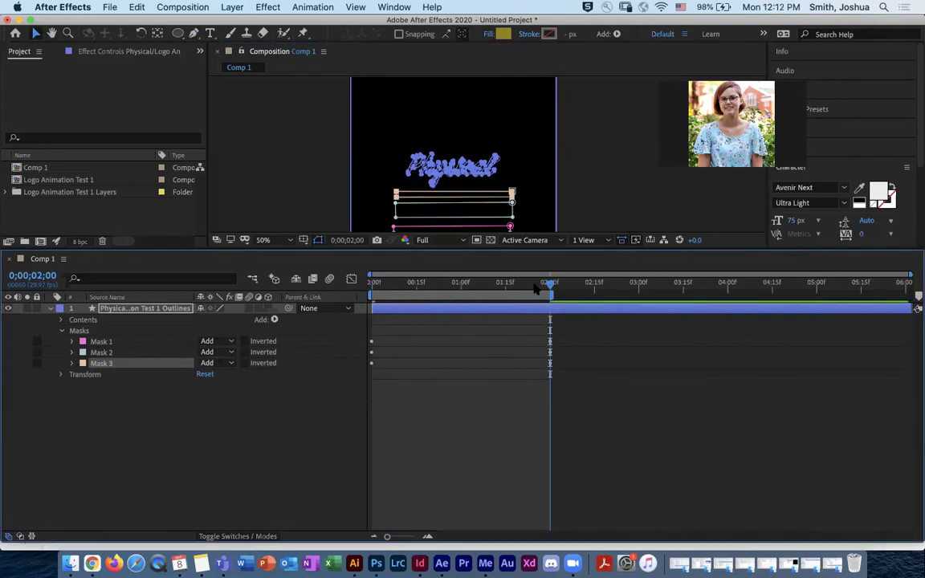
Step: Start keyframing the logo layer's Scale and Rotation at the start of the timeline and move both keyframes to 0;00;02;00
{"action": "left_click_drag", "start_coordinate": [520, 289], "coordinate": [369, 290]}
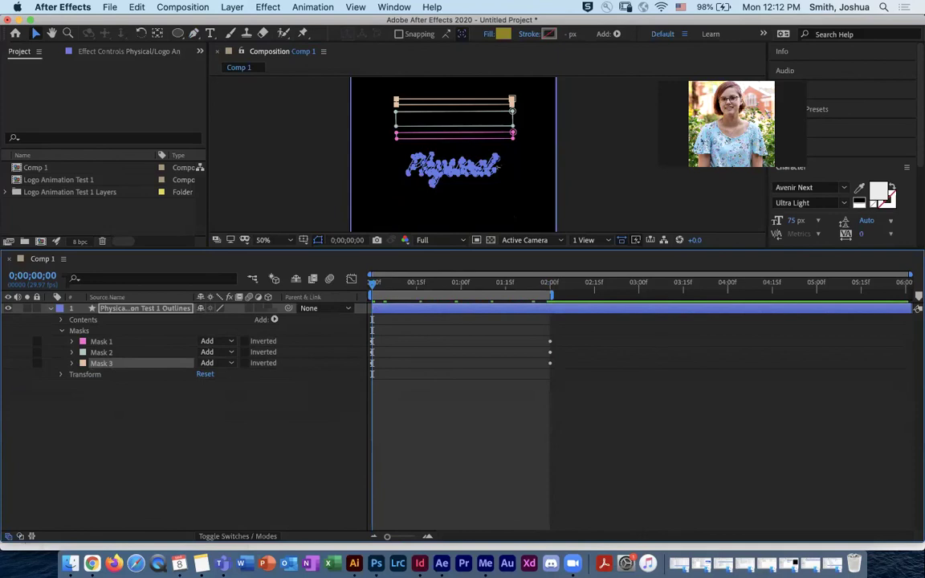
{"action": "scroll", "coordinate": [499, 167], "scroll_direction": "up", "scroll_amount": 1}
{"action": "left_click_drag", "start_coordinate": [499, 167], "coordinate": [524, 182]}
{"action": "key", "text": "z"}
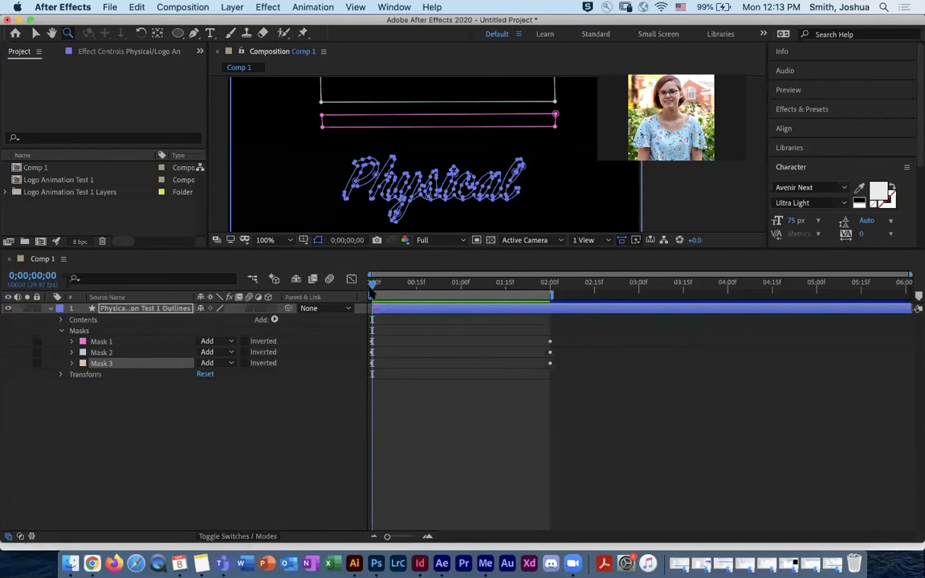
{"action": "mouse_move", "coordinate": [371, 287]}
{"action": "left_mouse_down"}
{"action": "mouse_move", "coordinate": [502, 287]}
{"action": "mouse_move", "coordinate": [372, 287]}
{"action": "left_mouse_up"}
{"action": "left_click", "coordinate": [60, 375]}
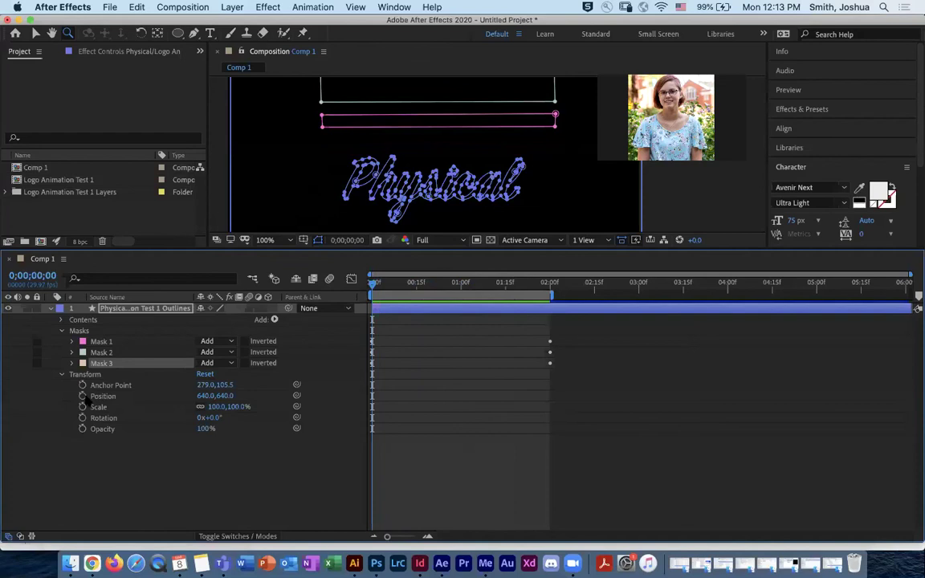
{"action": "left_click", "coordinate": [95, 408]}
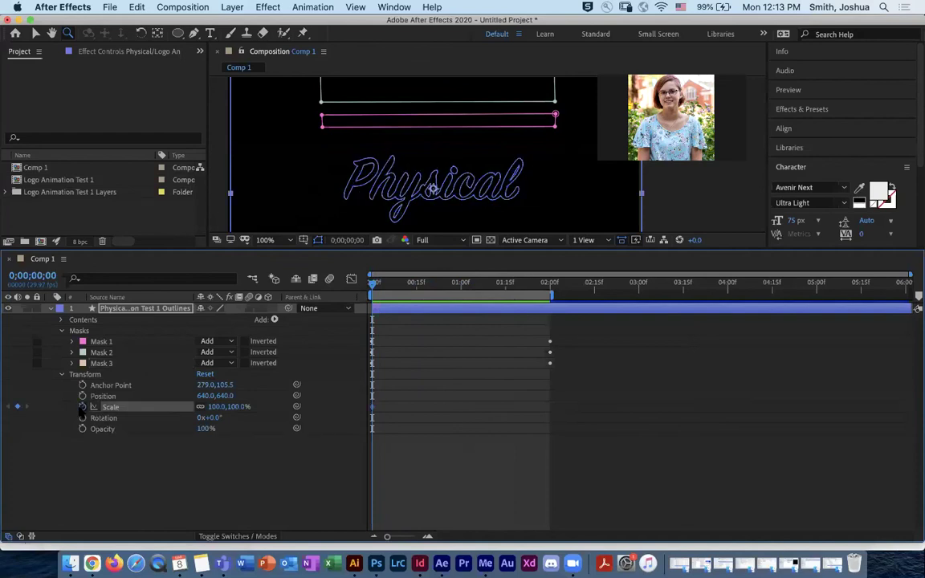
{"action": "left_click", "coordinate": [82, 417]}
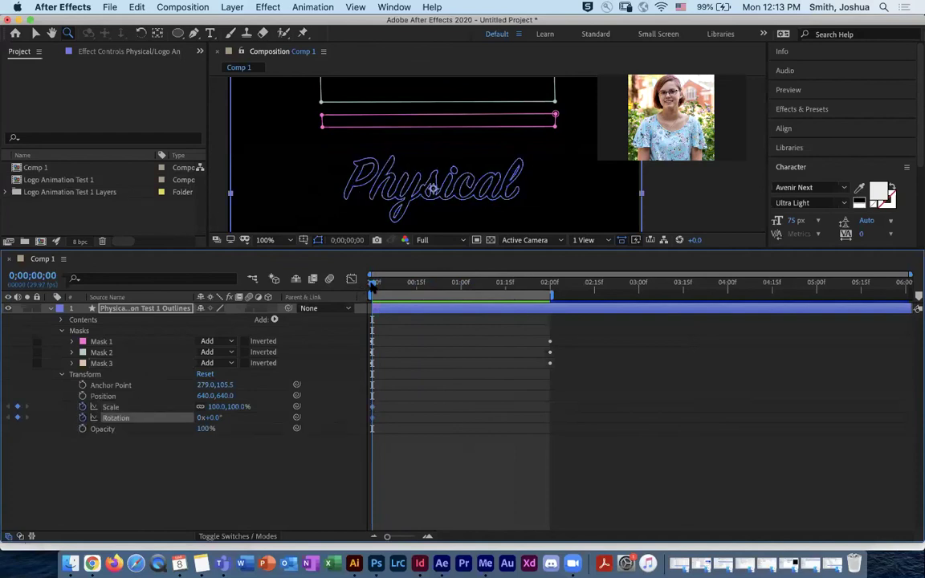
{"action": "left_click_drag", "start_coordinate": [375, 285], "coordinate": [444, 287]}
{"action": "left_click_drag", "start_coordinate": [371, 418], "coordinate": [547, 418]}
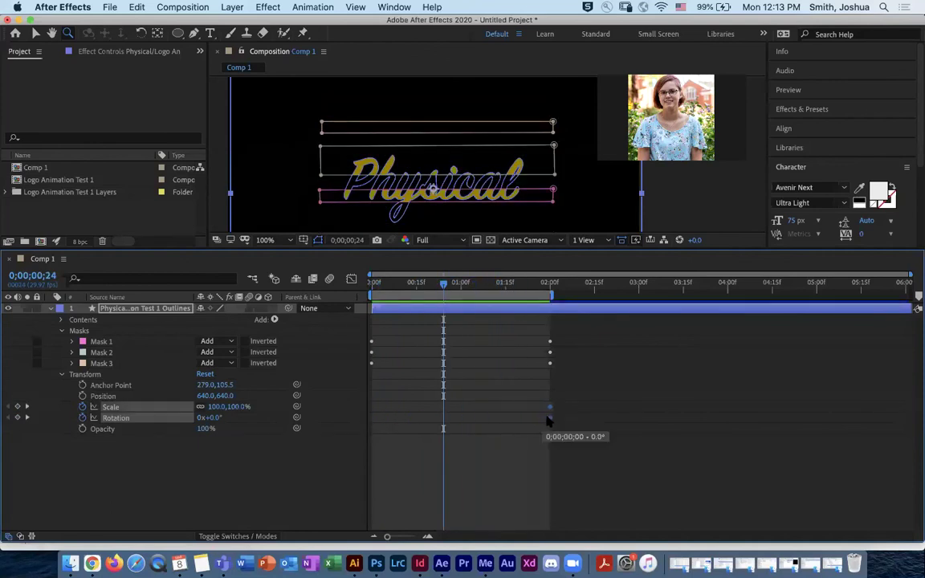
Step: At the start of the timeline, set the logo layer's Scale to 145% and its Rotation to -4°
{"action": "left_click_drag", "start_coordinate": [444, 286], "coordinate": [369, 286]}
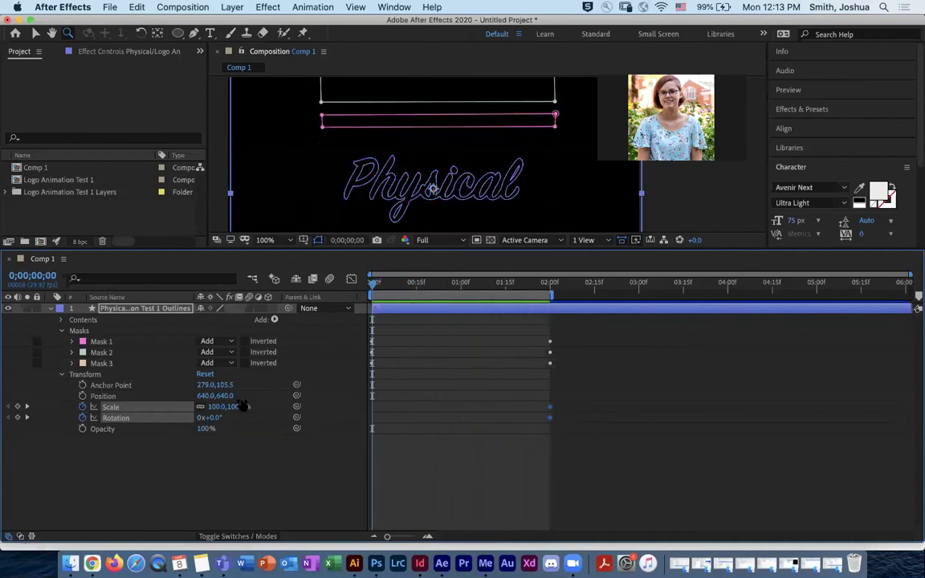
{"action": "left_click_drag", "start_coordinate": [241, 406], "coordinate": [241, 395]}
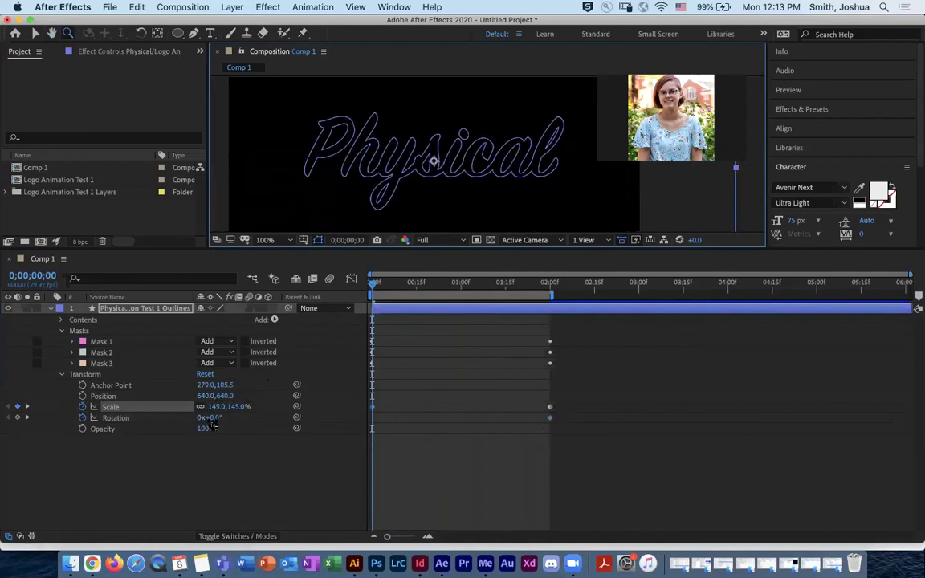
{"action": "left_click_drag", "start_coordinate": [210, 418], "coordinate": [206, 417]}
{"action": "key", "text": "super+z"}
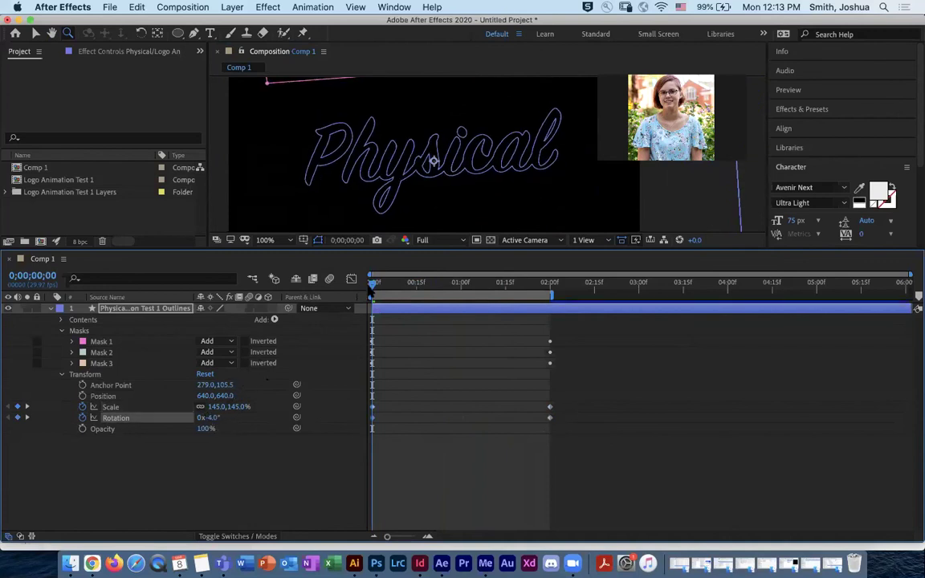
Step: Preview the mask, scale and rotation animation in a maximized composition view at 100%, and return to the start of the timeline
{"action": "key", "text": "space"}
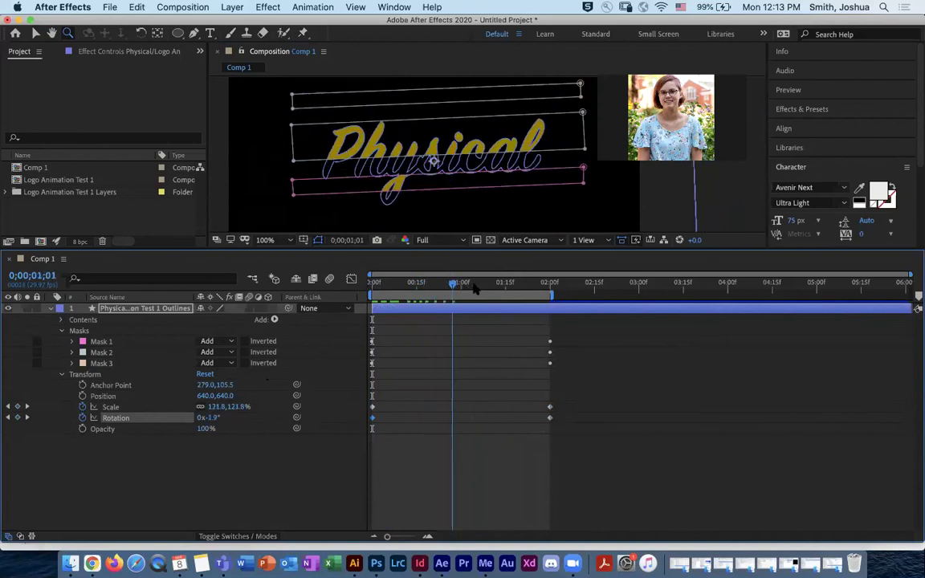
{"action": "left_click_drag", "start_coordinate": [549, 293], "coordinate": [449, 285]}
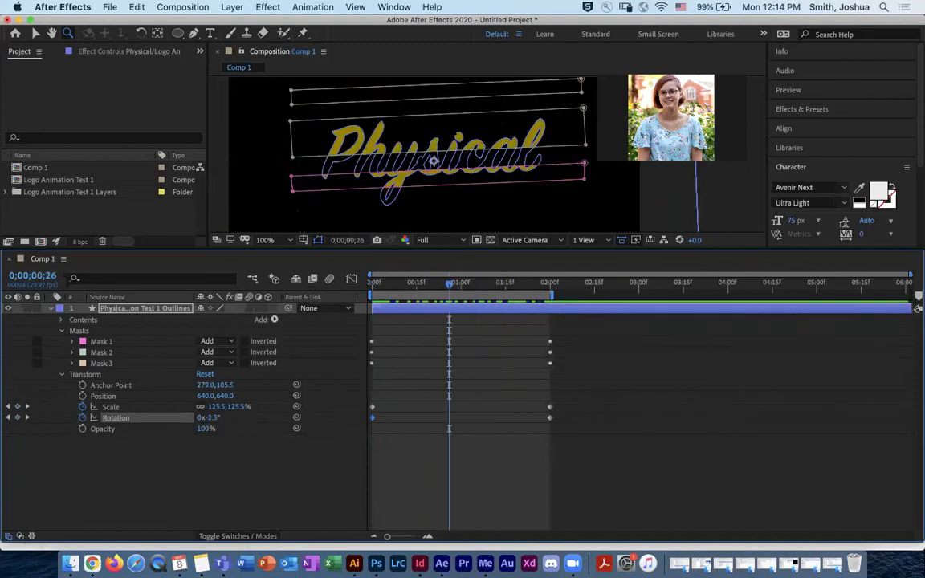
{"action": "left_click", "coordinate": [450, 130]}
{"action": "key", "text": "space"}
{"action": "key", "text": "grave"}
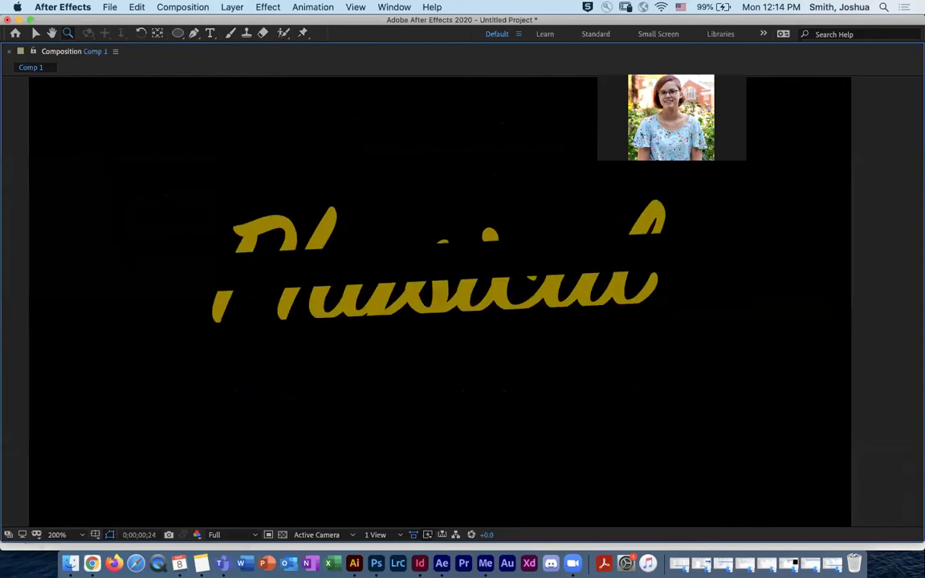
{"action": "key", "text": "space"}
{"action": "left_click", "coordinate": [460, 280], "text": "alt"}
{"action": "left_click_drag", "start_coordinate": [460, 280], "coordinate": [433, 259]}
{"action": "key", "text": "space"}
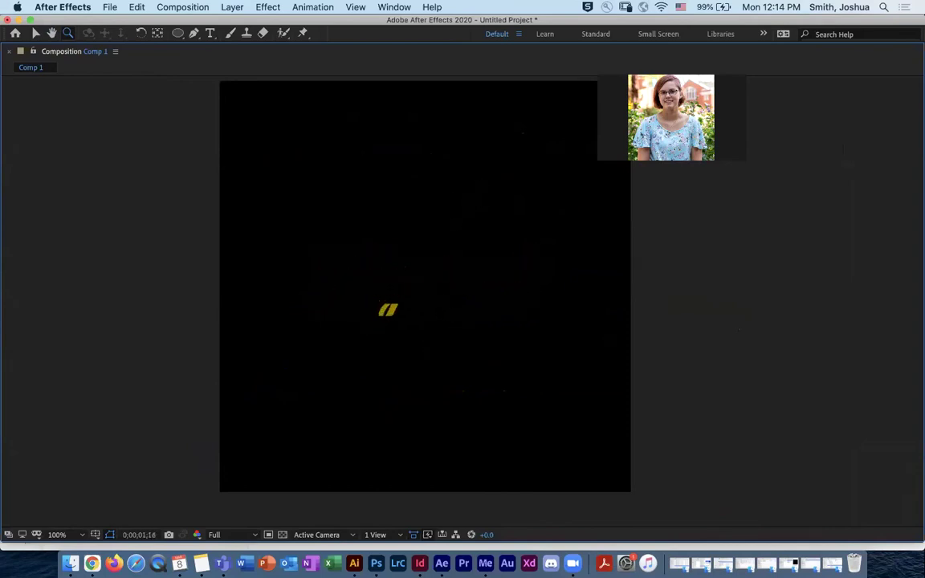
{"action": "key", "text": "space"}
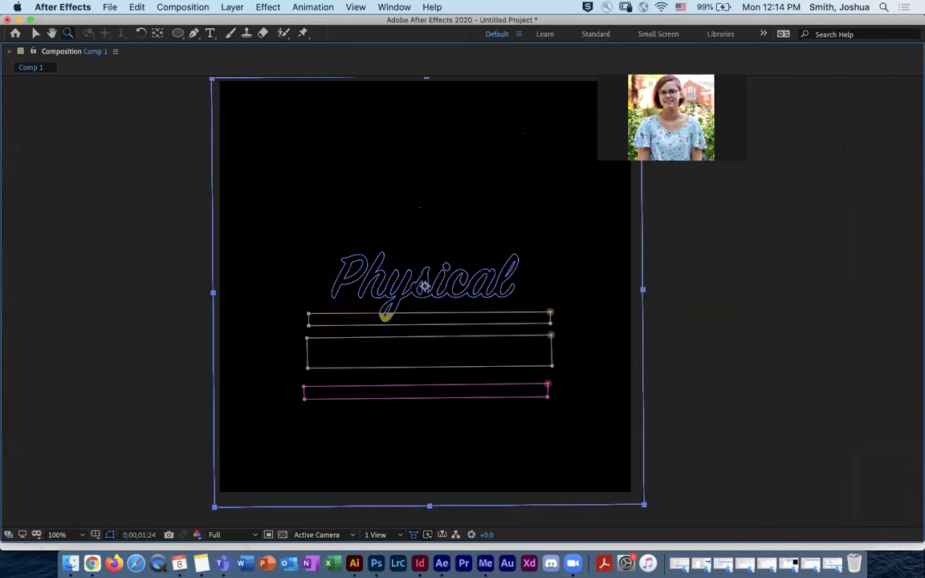
{"action": "key", "text": "grave"}
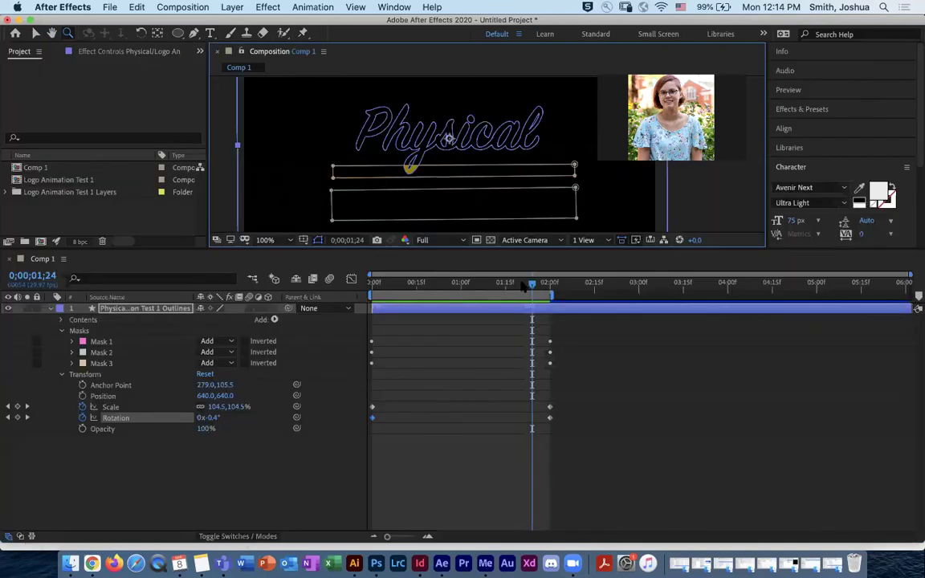
{"action": "left_click", "coordinate": [489, 282]}
{"action": "key", "text": "space"}
{"action": "left_click_drag", "start_coordinate": [489, 281], "coordinate": [335, 291]}
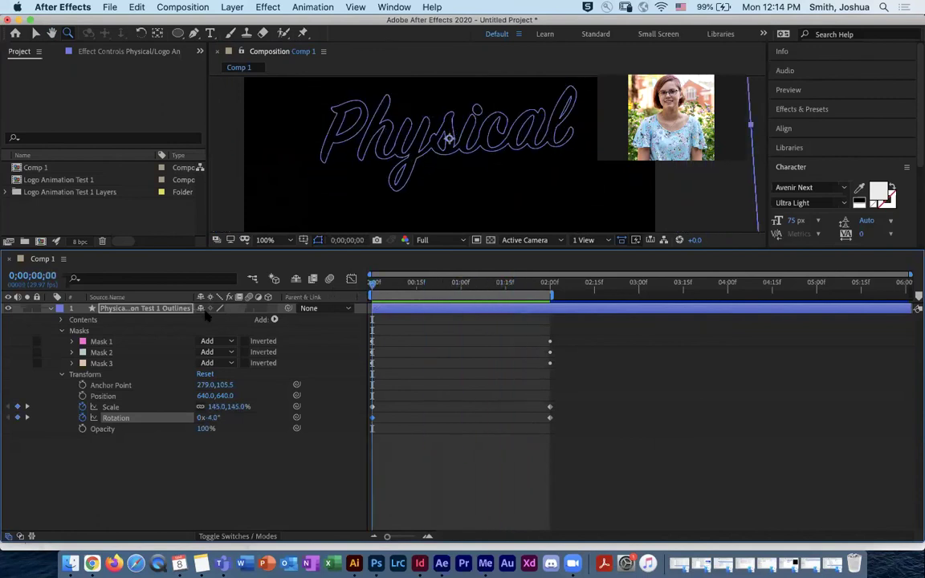
Step: Show the blending mode and track matte columns in the timeline, and collapse and deselect the logo layer
{"action": "left_click", "coordinate": [241, 536]}
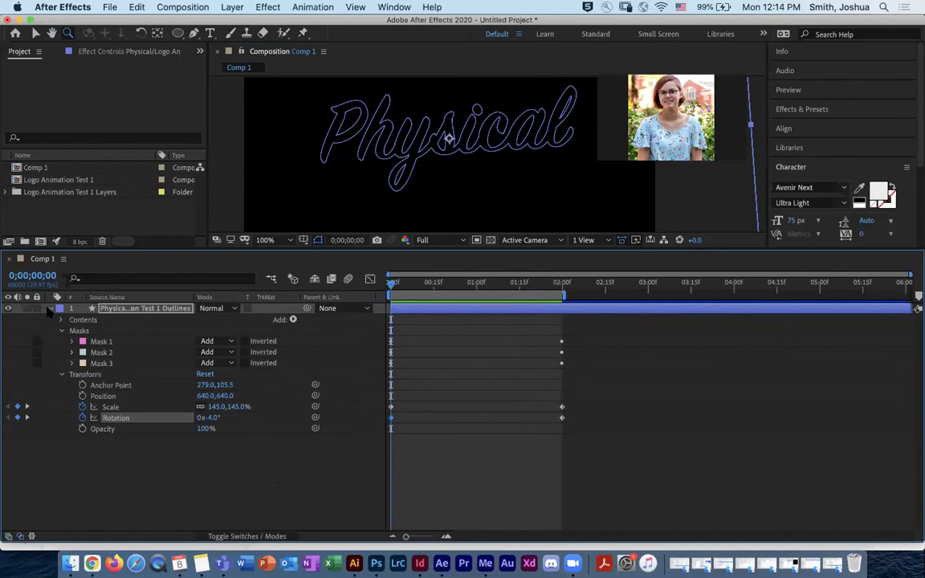
{"action": "left_click", "coordinate": [49, 309]}
{"action": "left_click", "coordinate": [228, 327]}
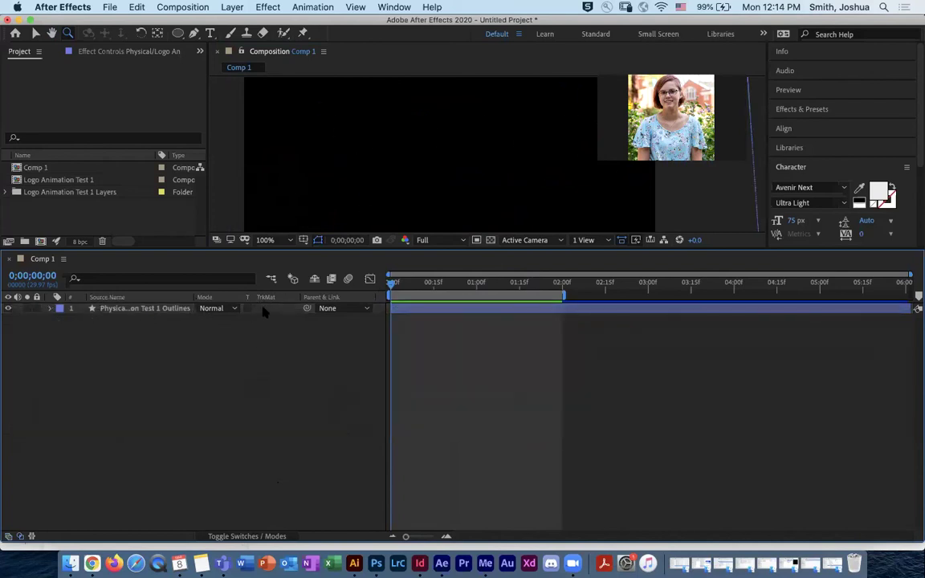
{"action": "left_click", "coordinate": [254, 309]}
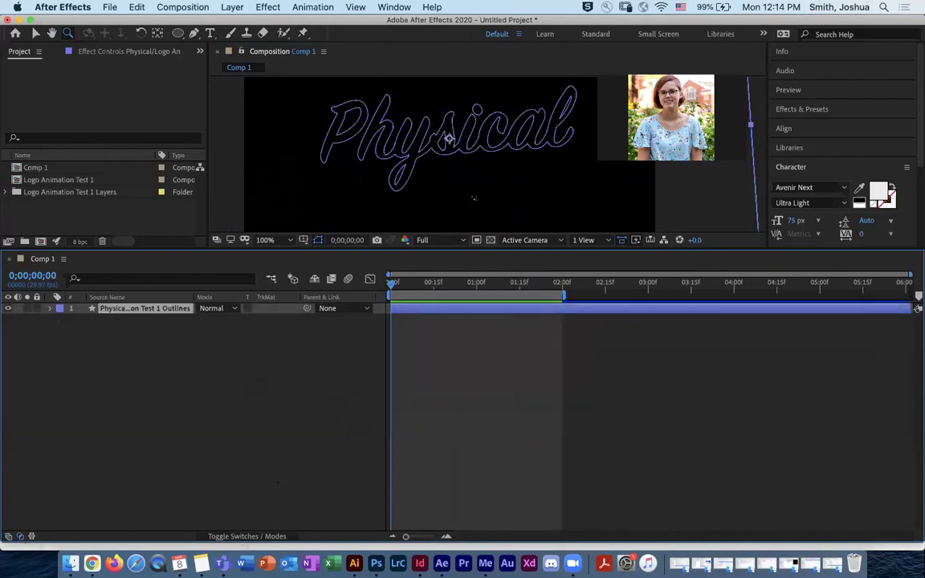
{"action": "left_click", "coordinate": [505, 128], "text": "alt"}
{"action": "mouse_move", "coordinate": [415, 130]}
{"action": "left_mouse_down"}
{"action": "mouse_move", "coordinate": [407, 153]}
{"action": "mouse_move", "coordinate": [411, 129]}
{"action": "left_mouse_up"}
{"action": "key", "text": "g"}
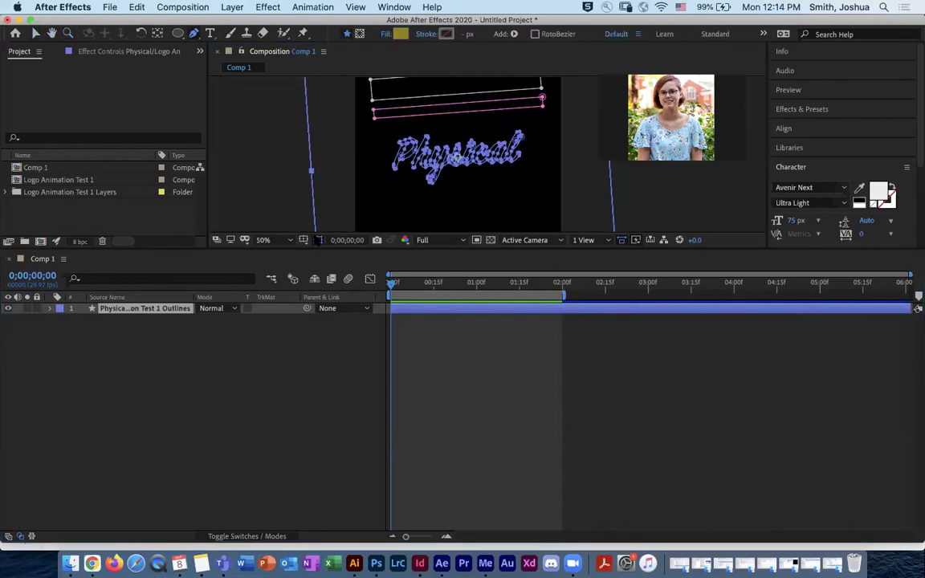
{"action": "left_click", "coordinate": [343, 181]}
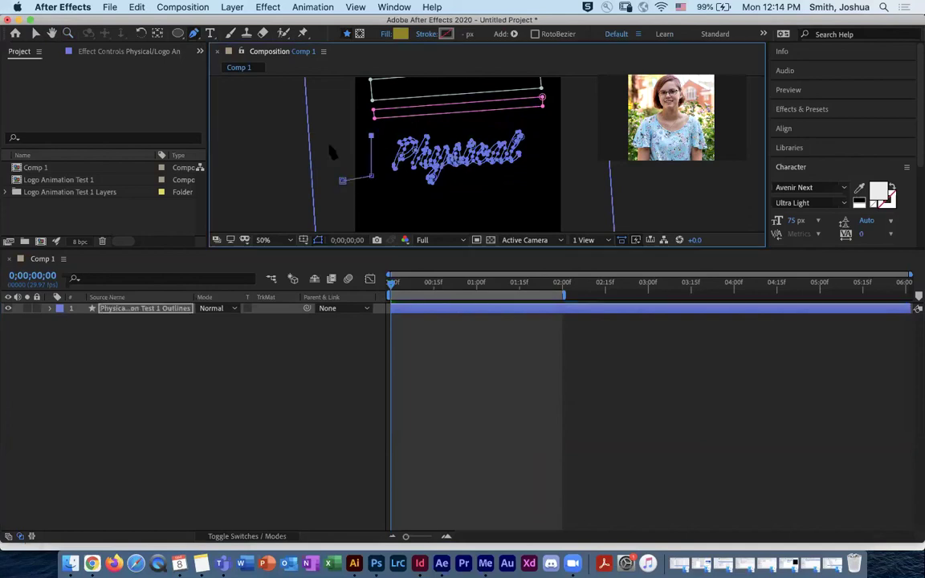
{"action": "left_click", "coordinate": [343, 181]}
{"action": "key", "text": "super+z"}
Step: Deselect the logo layer and add a new shape layer above it
{"action": "left_click", "coordinate": [227, 378]}
{"action": "left_click", "coordinate": [232, 7]}
{"action": "mouse_move", "coordinate": [258, 26]}
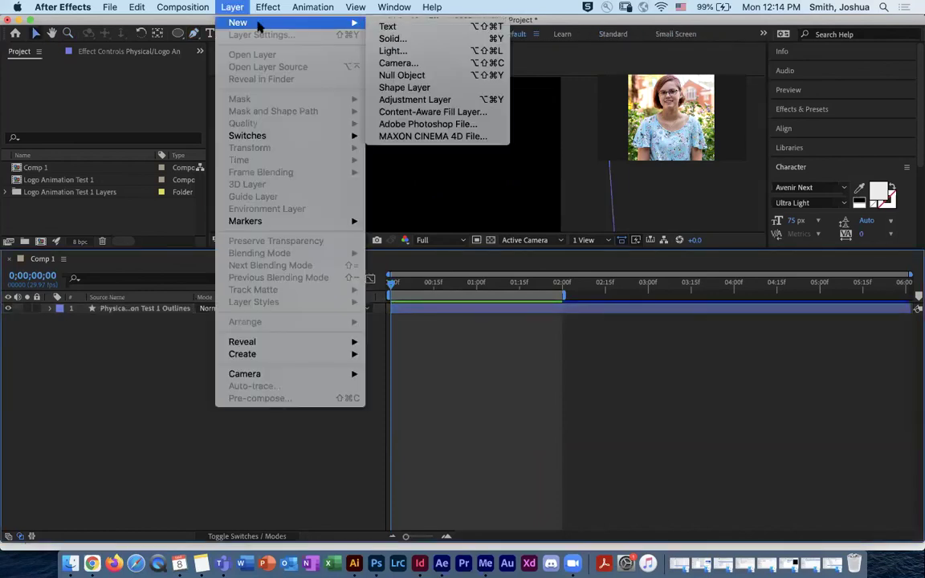
{"action": "left_click", "coordinate": [404, 87]}
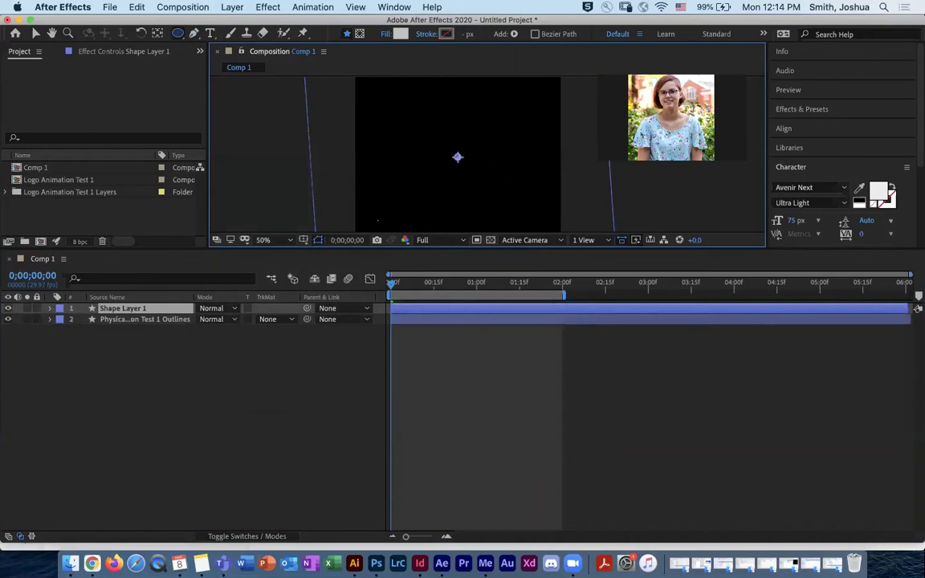
Step: Draw a closed four-sided shape with the Pen tool on Shape Layer 1, straddling the composition's left edge beside the logo
{"action": "key", "text": "p"}
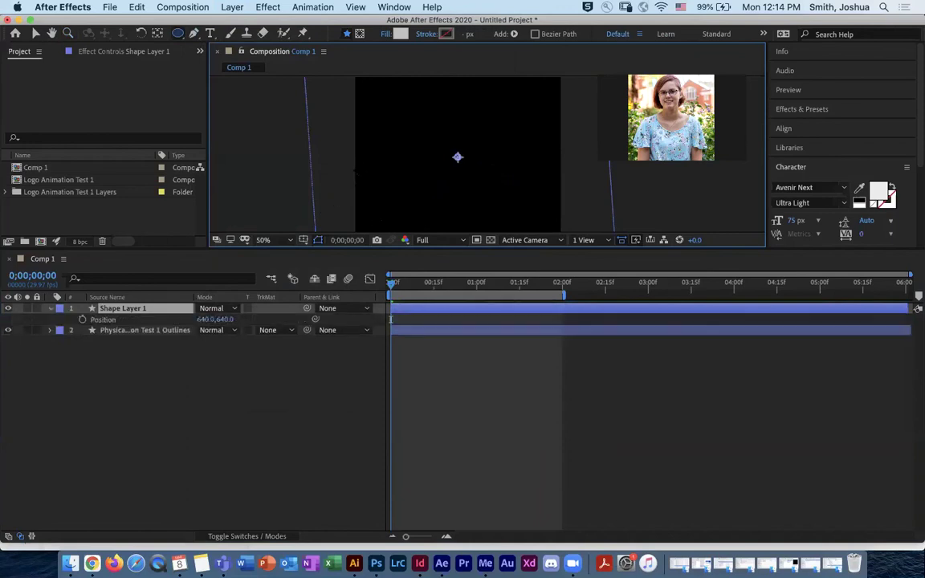
{"action": "key", "text": "g"}
{"action": "left_click", "coordinate": [347, 180]}
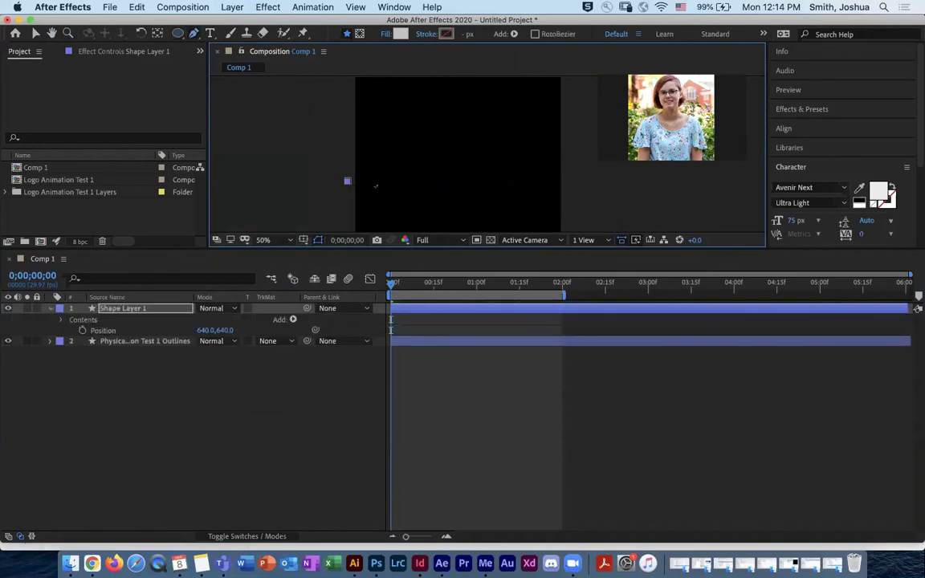
{"action": "left_click", "coordinate": [348, 182]}
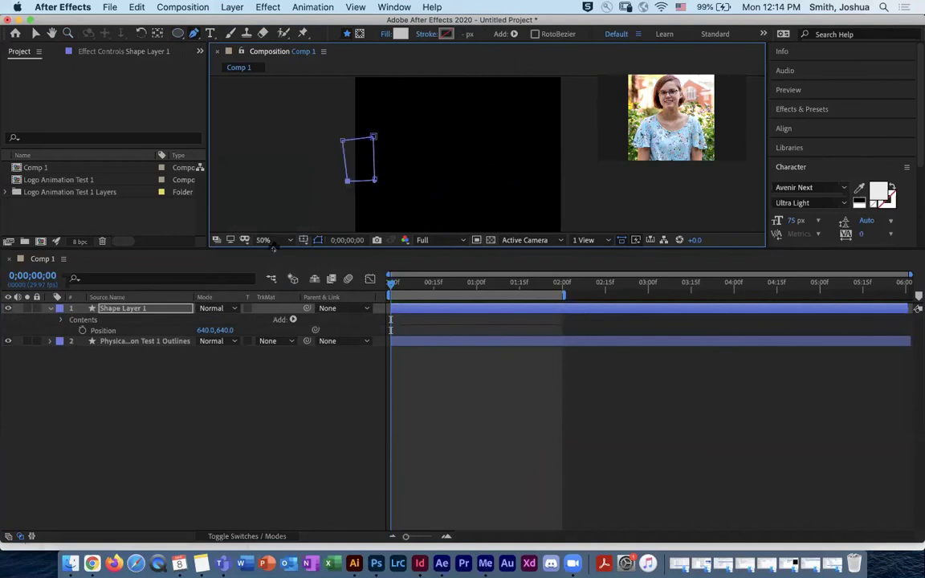
{"action": "key", "text": "v"}
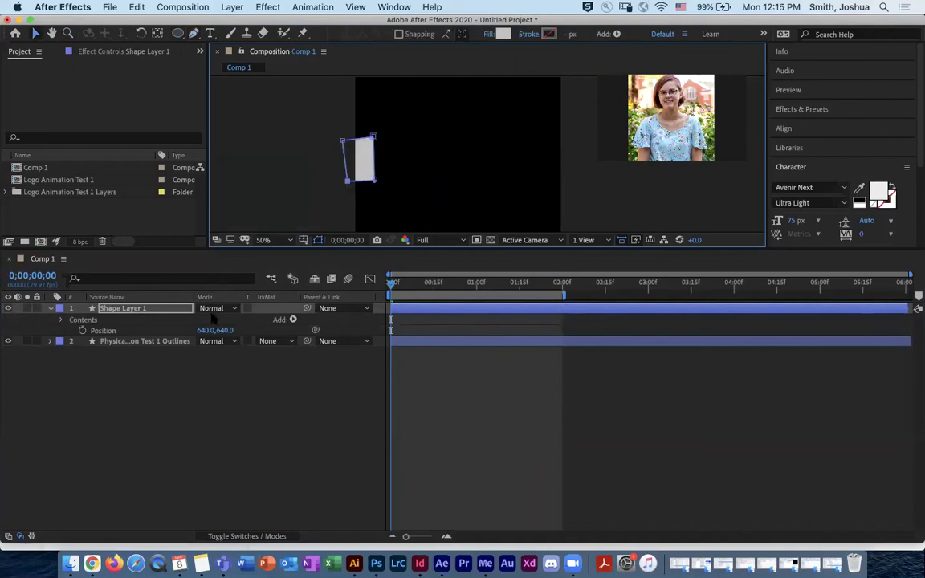
Step: Set the logo outlines layer's track matte to Alpha Matte "Shape Layer 1"
{"action": "left_click", "coordinate": [273, 341]}
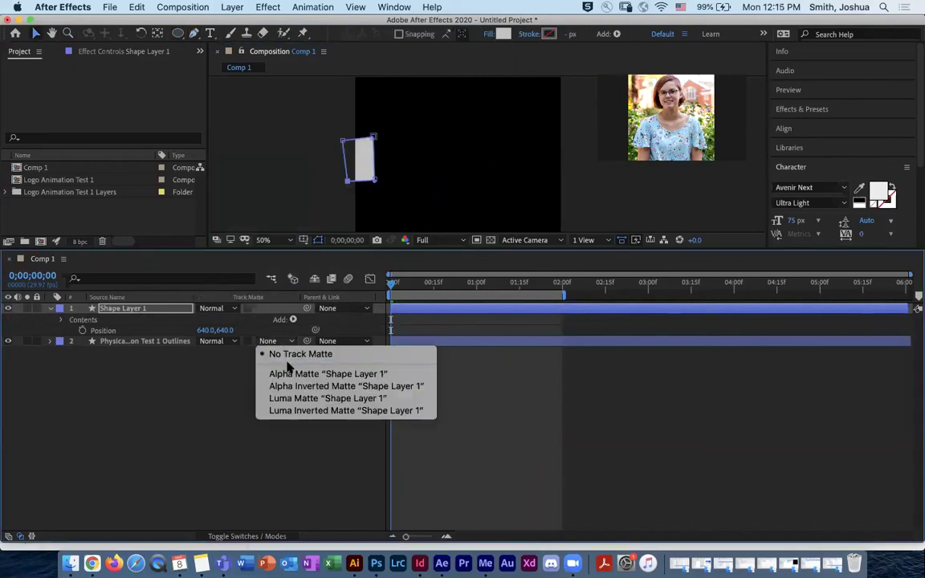
{"action": "left_click", "coordinate": [293, 375]}
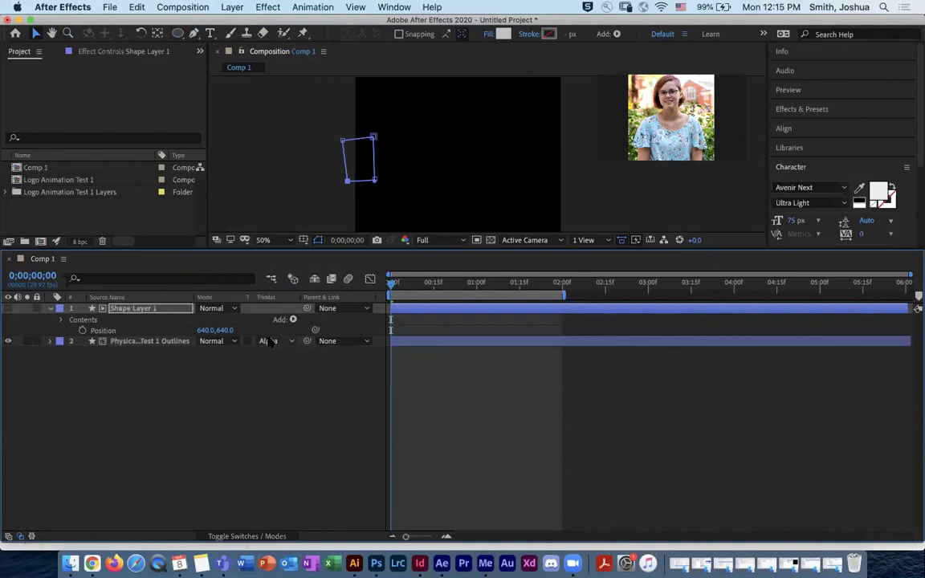
{"action": "left_click", "coordinate": [50, 342]}
{"action": "left_click", "coordinate": [50, 341]}
Step: Expand Shape Layer 1 down to Path 1 of Shape 1 and add a Path keyframe at the start of the timeline
{"action": "left_click", "coordinate": [50, 308]}
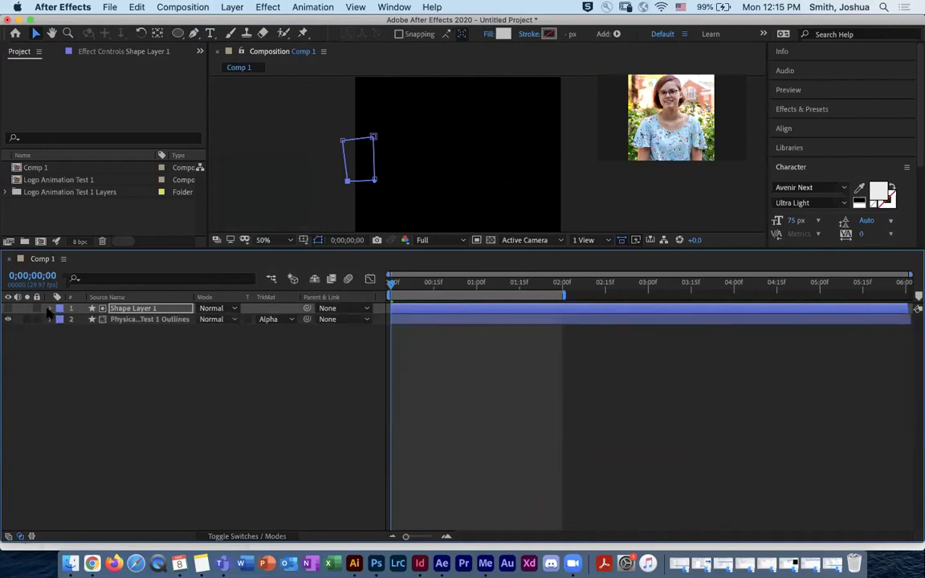
{"action": "left_click", "coordinate": [49, 310]}
{"action": "left_click", "coordinate": [181, 396]}
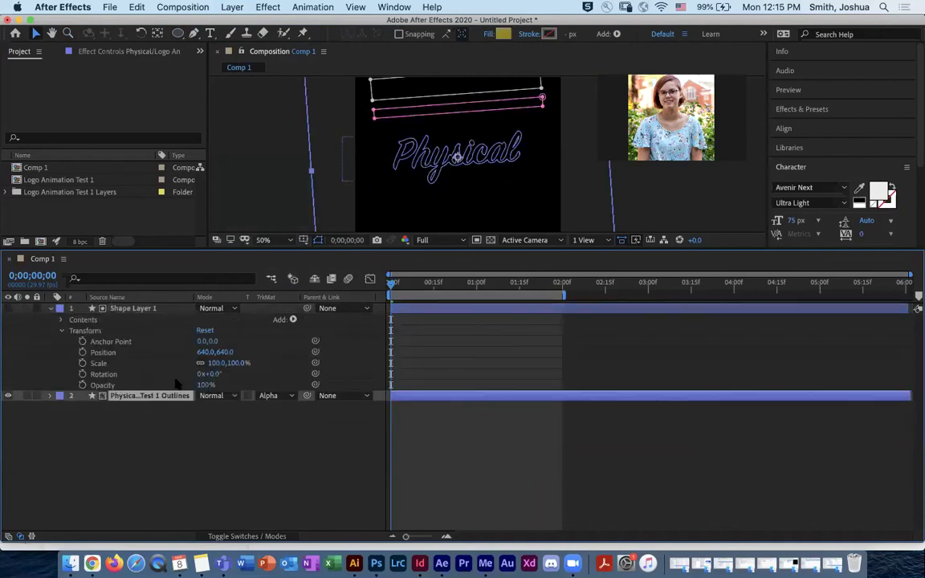
{"action": "left_click", "coordinate": [131, 309]}
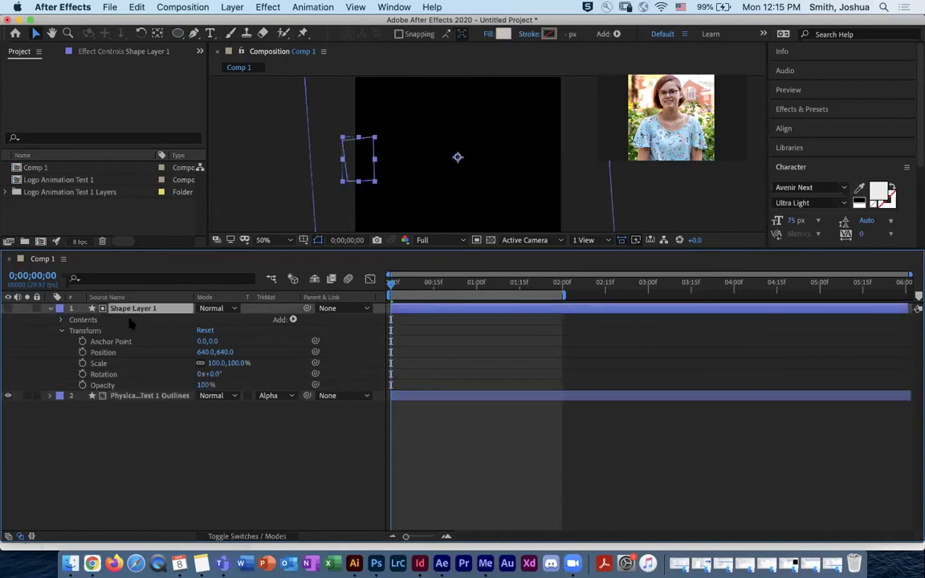
{"action": "left_click", "coordinate": [60, 331]}
{"action": "left_click", "coordinate": [60, 320]}
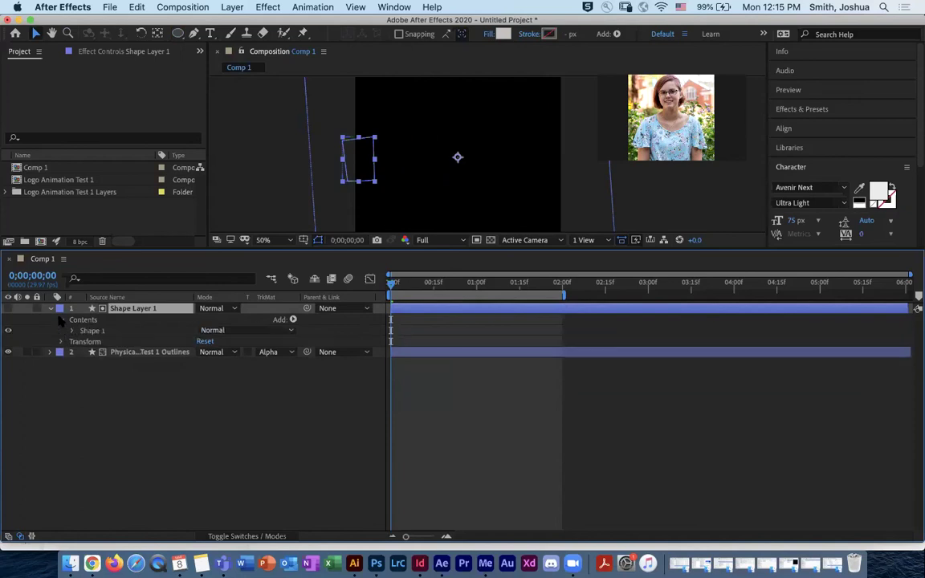
{"action": "left_click", "coordinate": [70, 331]}
{"action": "left_click", "coordinate": [101, 341]}
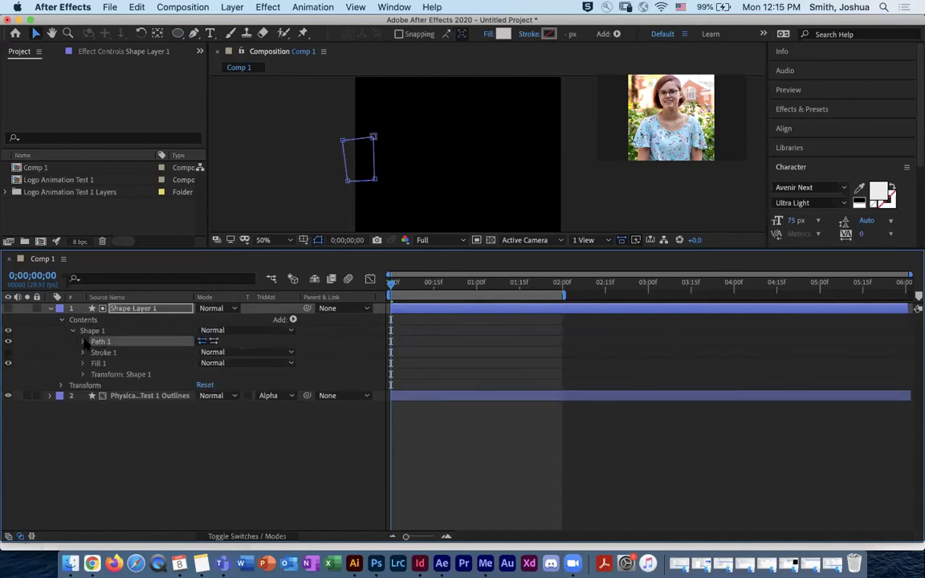
{"action": "left_click", "coordinate": [83, 341]}
Step: At 0;00;01;28, stretch the matte path's two right corners past the composition's right edge and nudge its left corners slightly inward
{"action": "left_click_drag", "start_coordinate": [391, 288], "coordinate": [557, 295]}
{"action": "left_click", "coordinate": [354, 193]}
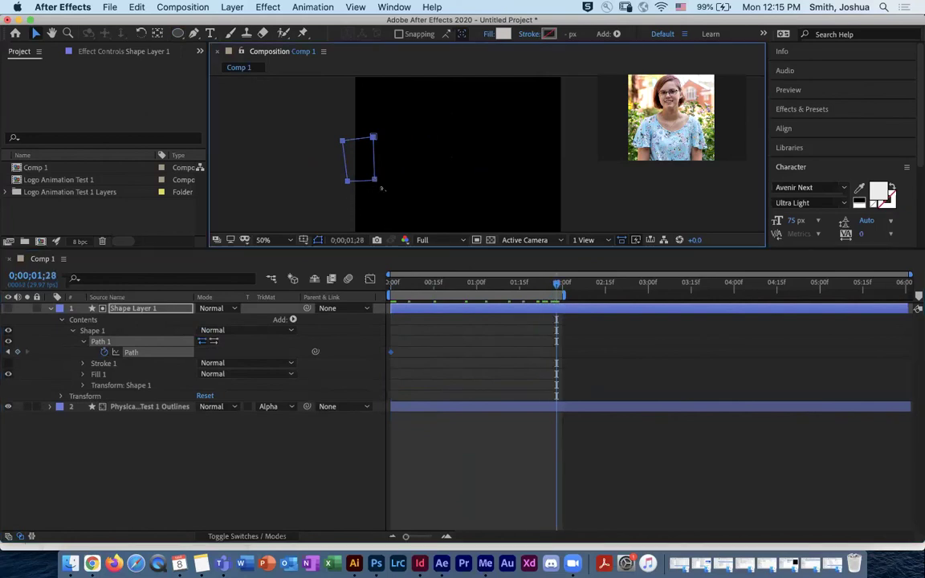
{"action": "key", "text": "g"}
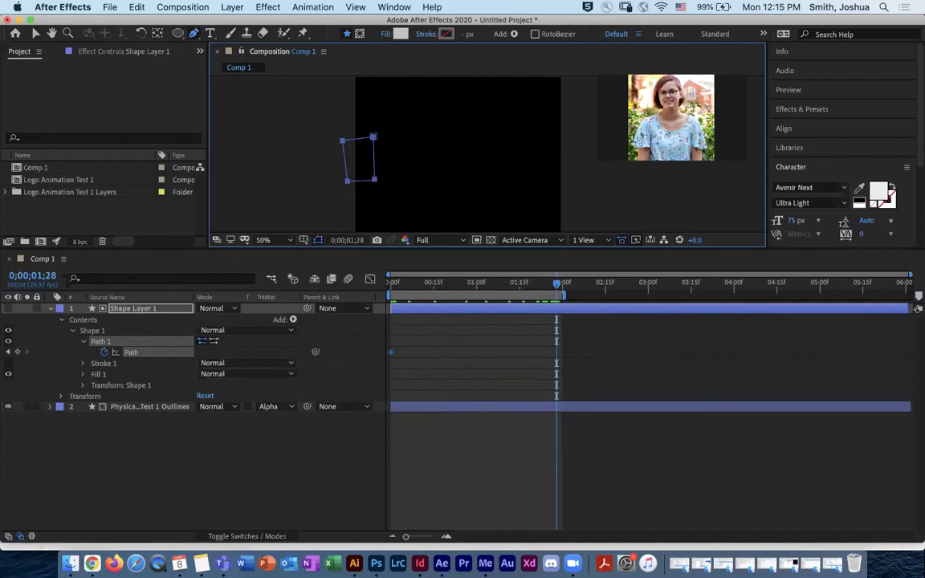
{"action": "key", "text": "v"}
{"action": "key", "text": "g"}
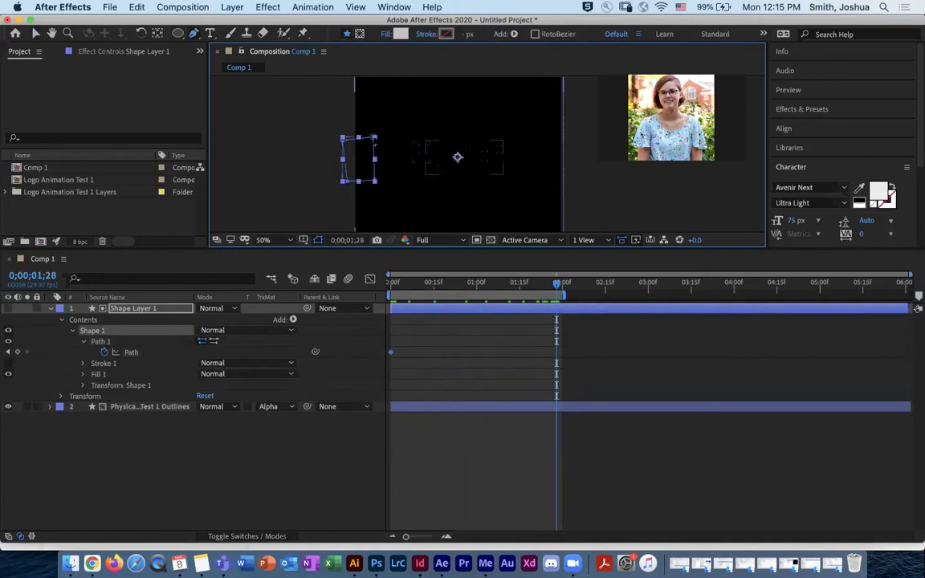
{"action": "left_click_drag", "start_coordinate": [372, 137], "coordinate": [576, 156]}
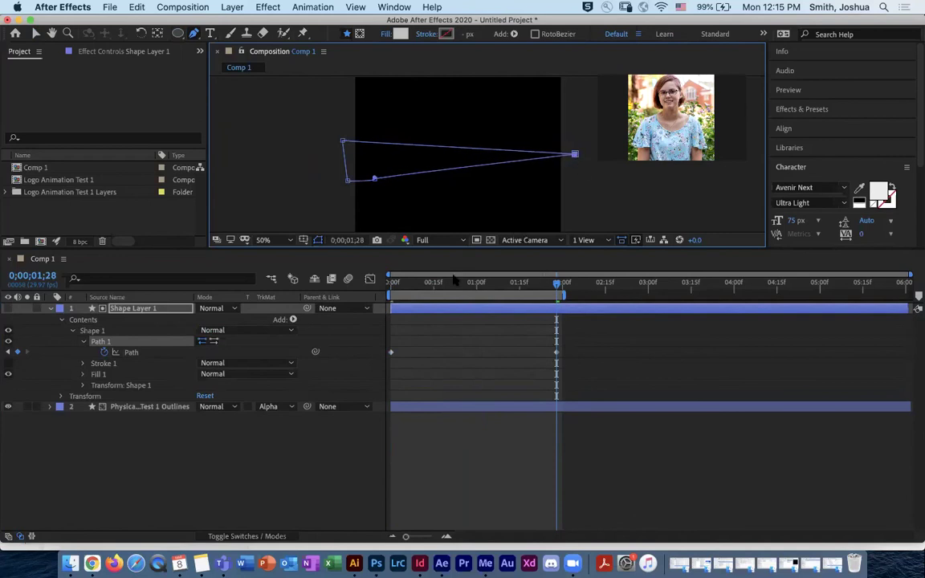
{"action": "mouse_move", "coordinate": [557, 284]}
{"action": "left_mouse_down"}
{"action": "mouse_move", "coordinate": [393, 288]}
{"action": "mouse_move", "coordinate": [557, 290]}
{"action": "left_mouse_up"}
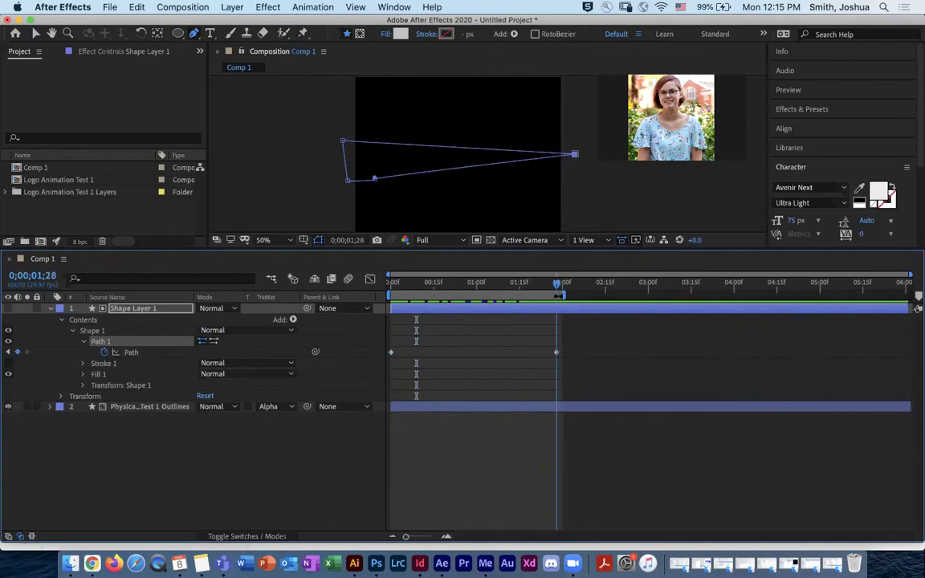
{"action": "left_click_drag", "start_coordinate": [374, 178], "coordinate": [574, 127]}
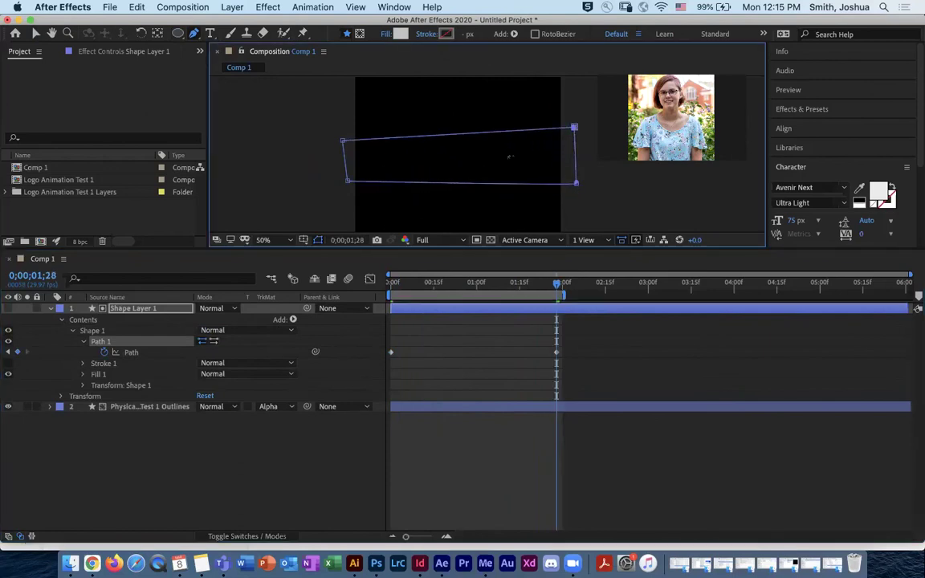
{"action": "left_click_drag", "start_coordinate": [347, 182], "coordinate": [351, 180]}
{"action": "left_click_drag", "start_coordinate": [343, 141], "coordinate": [346, 140]}
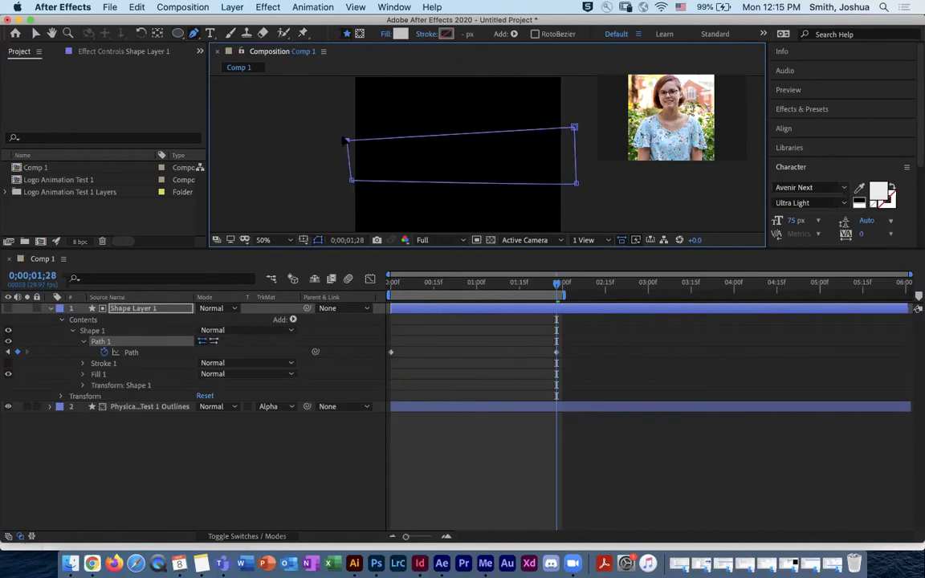
Step: Retime the two Path keyframes so the matte sweep starts at 00:15f and ends at 01:00f
{"action": "left_click_drag", "start_coordinate": [559, 351], "coordinate": [519, 351]}
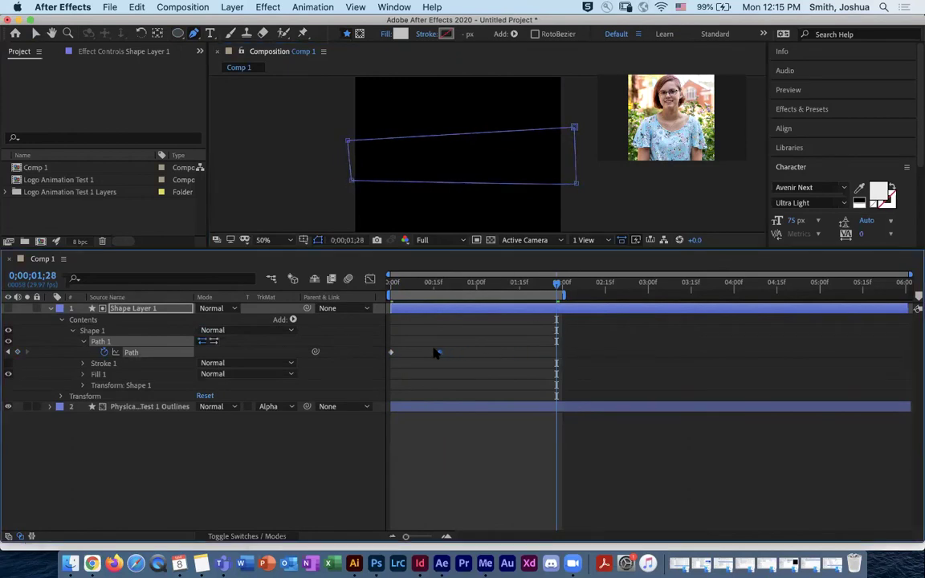
{"action": "left_click_drag", "start_coordinate": [557, 287], "coordinate": [390, 293]}
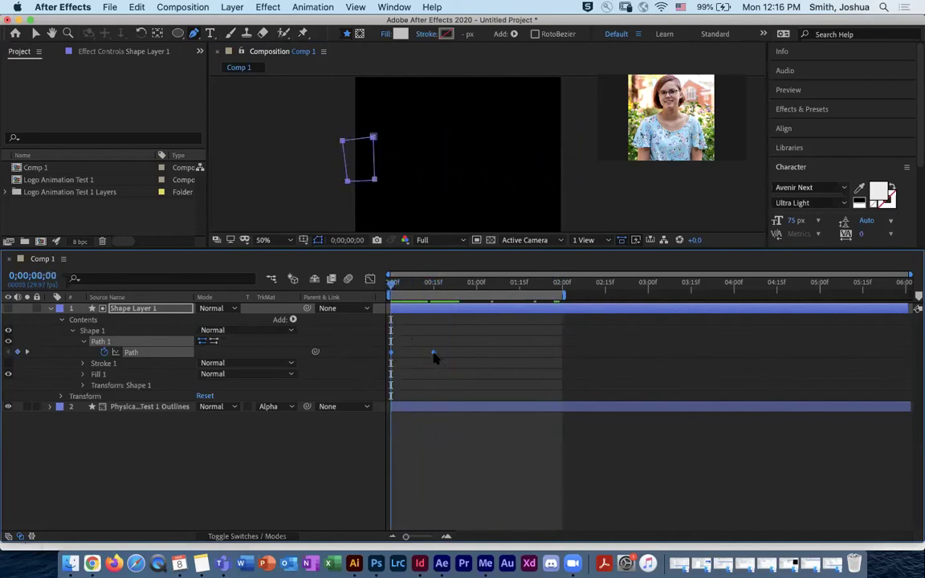
{"action": "left_click_drag", "start_coordinate": [433, 354], "coordinate": [455, 354]}
Step: Play the track matte reveal from the start of the timeline to check the retimed sweep
{"action": "key", "text": "space"}
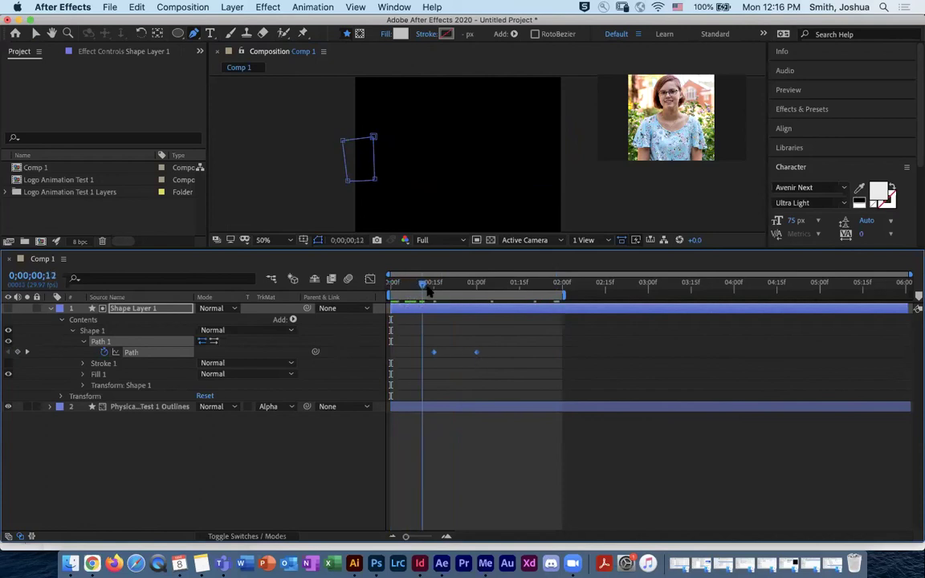
{"action": "left_click_drag", "start_coordinate": [474, 302], "coordinate": [375, 299]}
{"action": "key", "text": "space"}
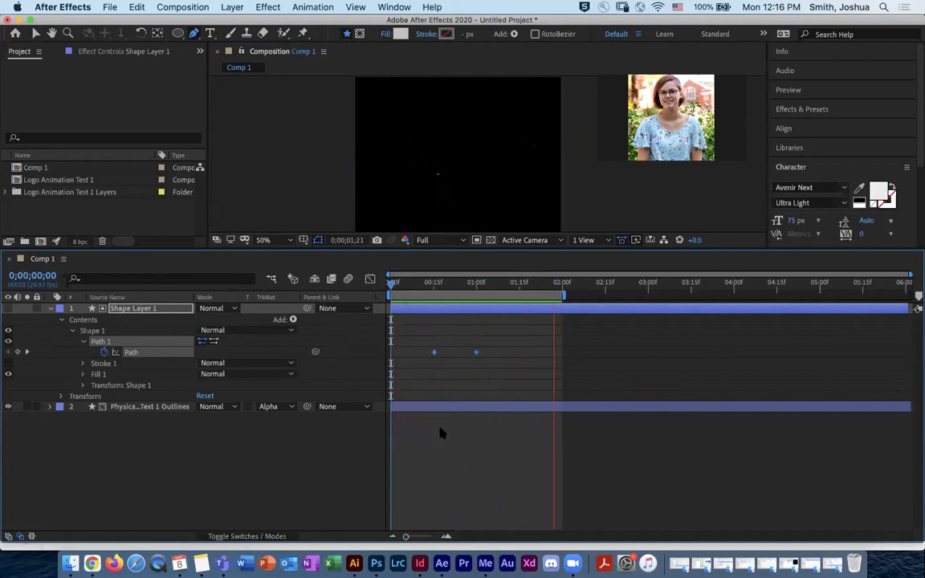